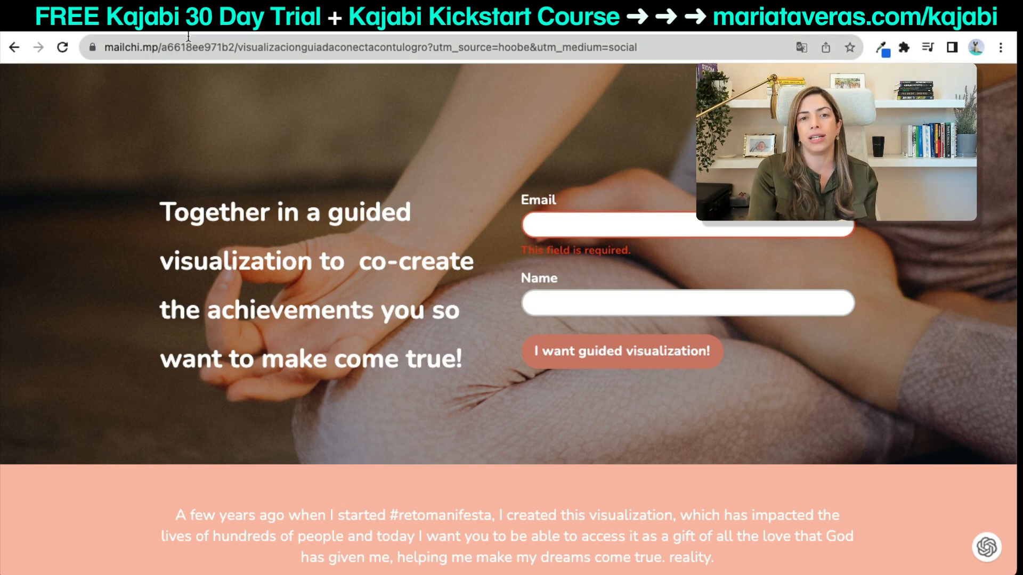
# Go to Kajabi's Email Campaigns page under Marketing and start a new email campaign.
pyautogui.click(187, 24)
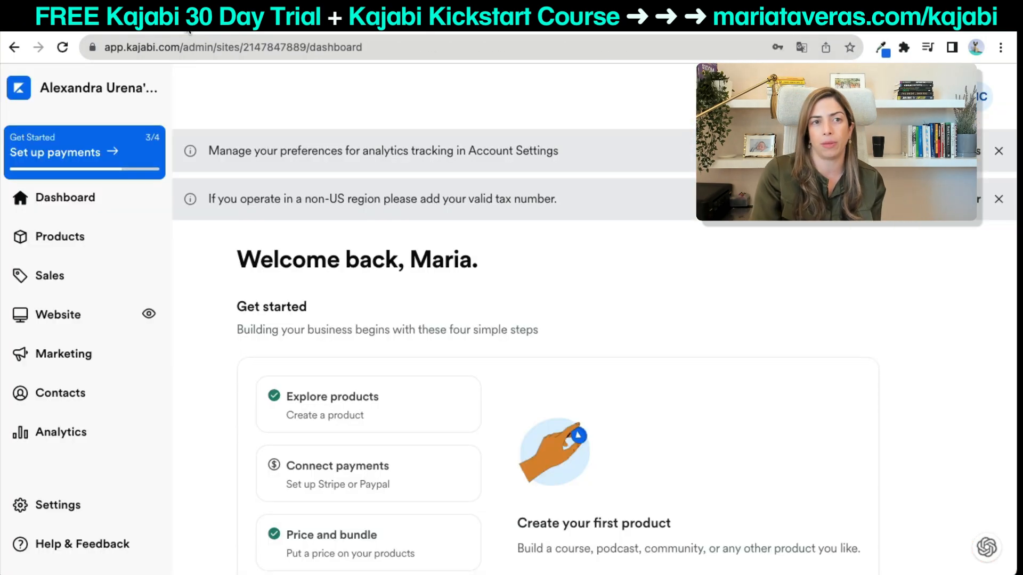
pyautogui.click(87, 363)
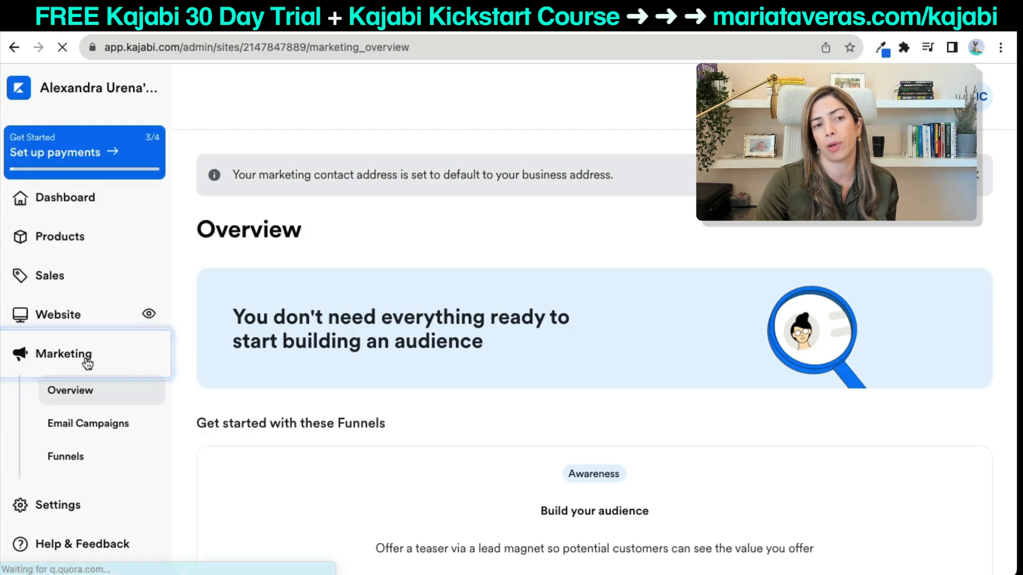
pyautogui.click(80, 433)
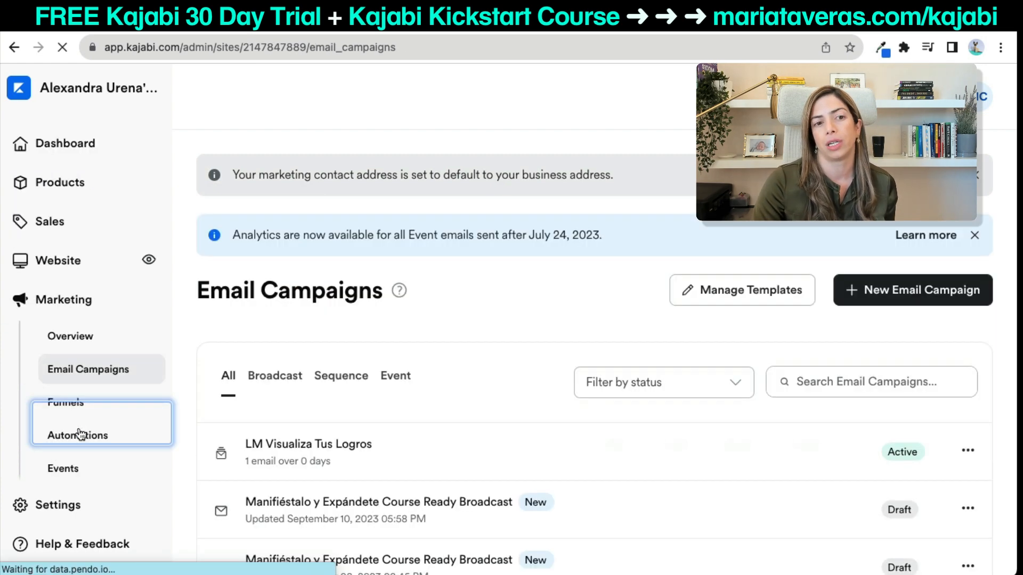
pyautogui.click(887, 294)
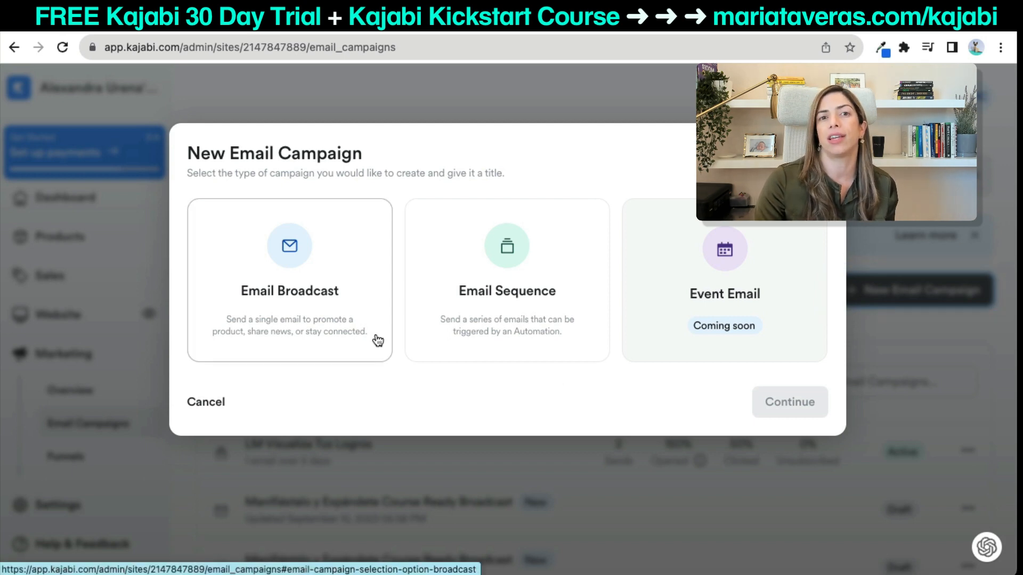
# Choose the Email Sequence type and title the new sequence 'LM Audio'.
pyautogui.click(554, 300)
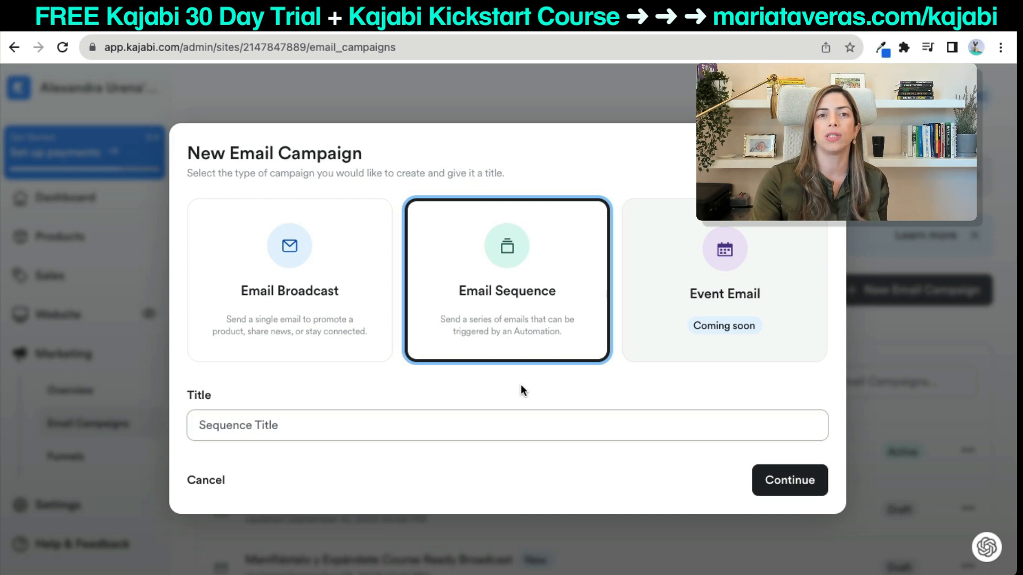
pyautogui.click(410, 413)
pyautogui.write('LM A')
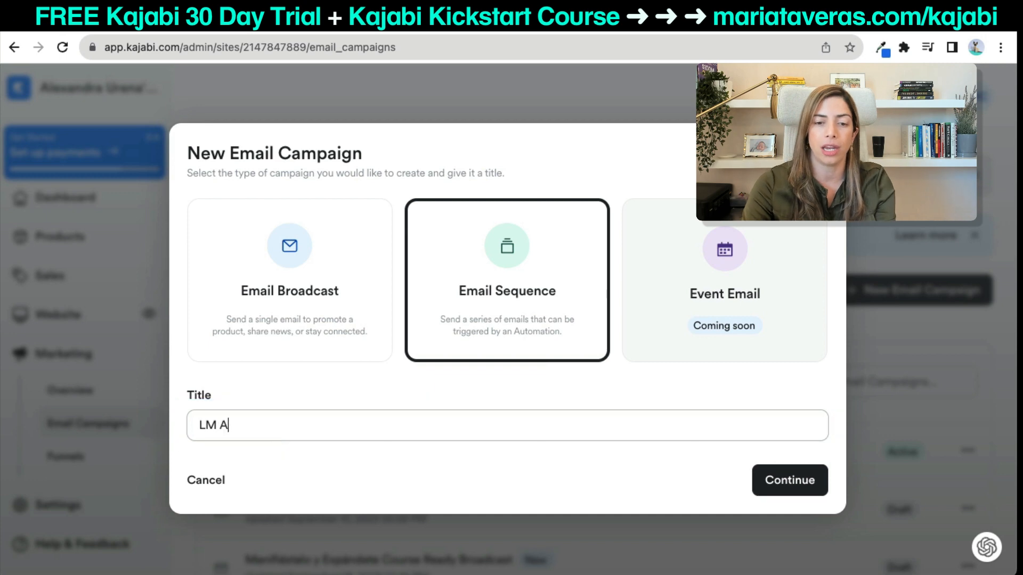
pyautogui.write('udio Less')
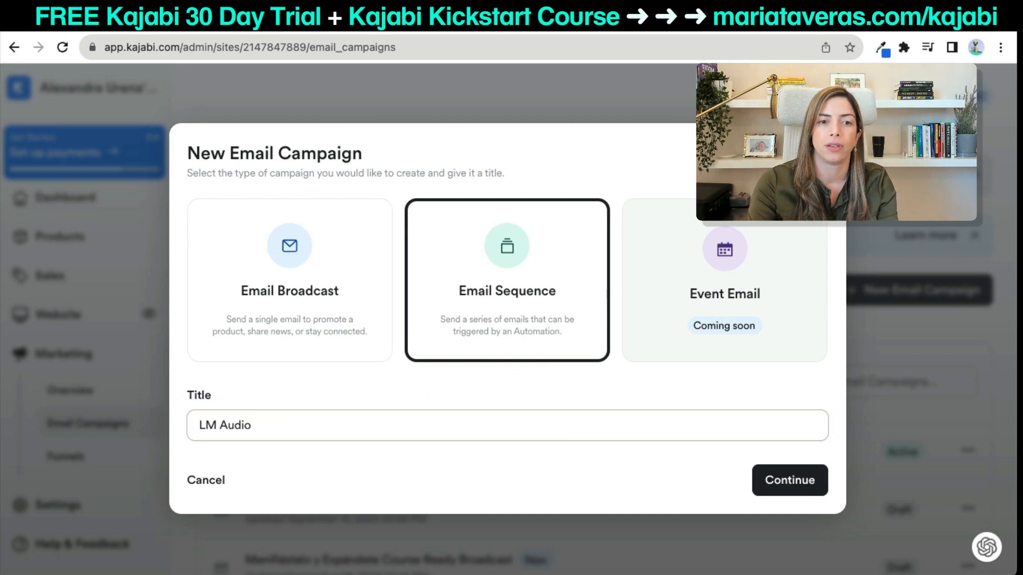
pyautogui.click(791, 489)
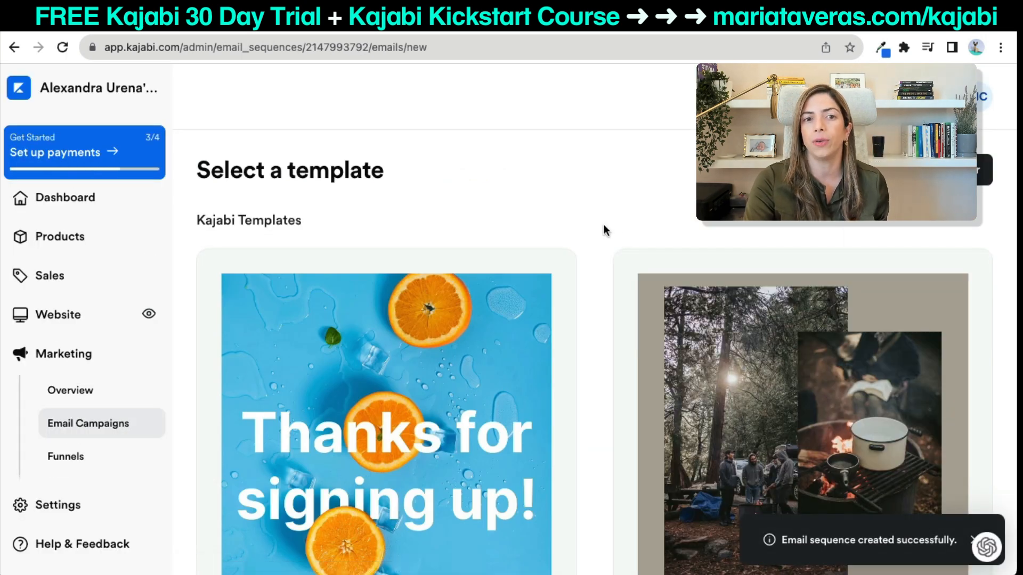
pyautogui.scroll(-5, 603, 226)
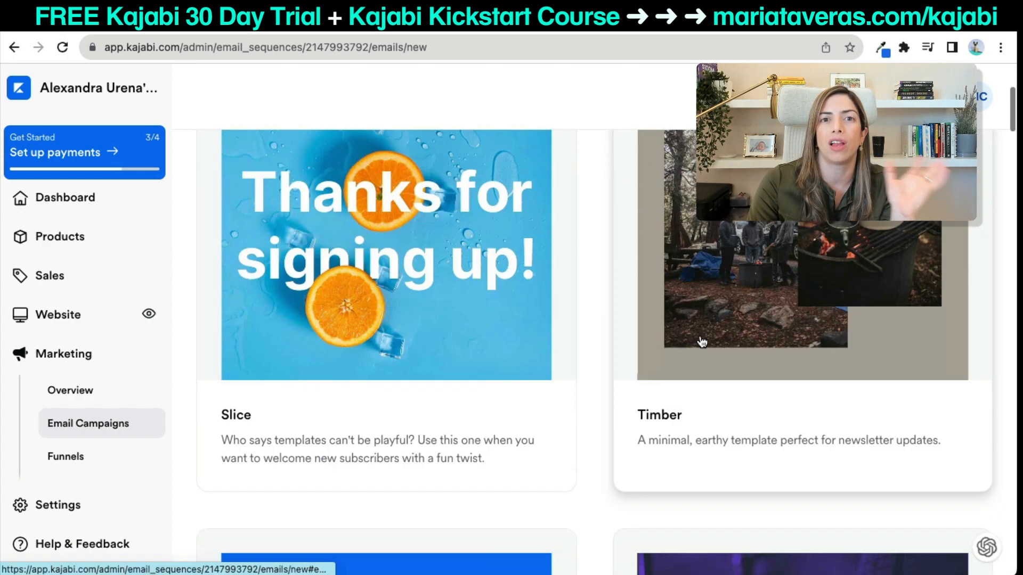
pyautogui.scroll(-6, 702, 343)
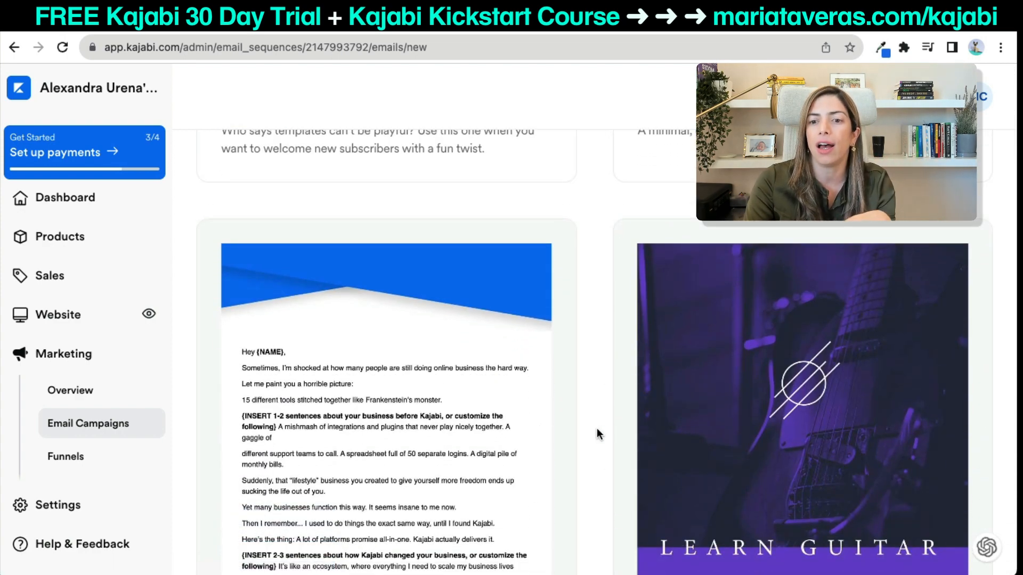
pyautogui.scroll(-2, 597, 429)
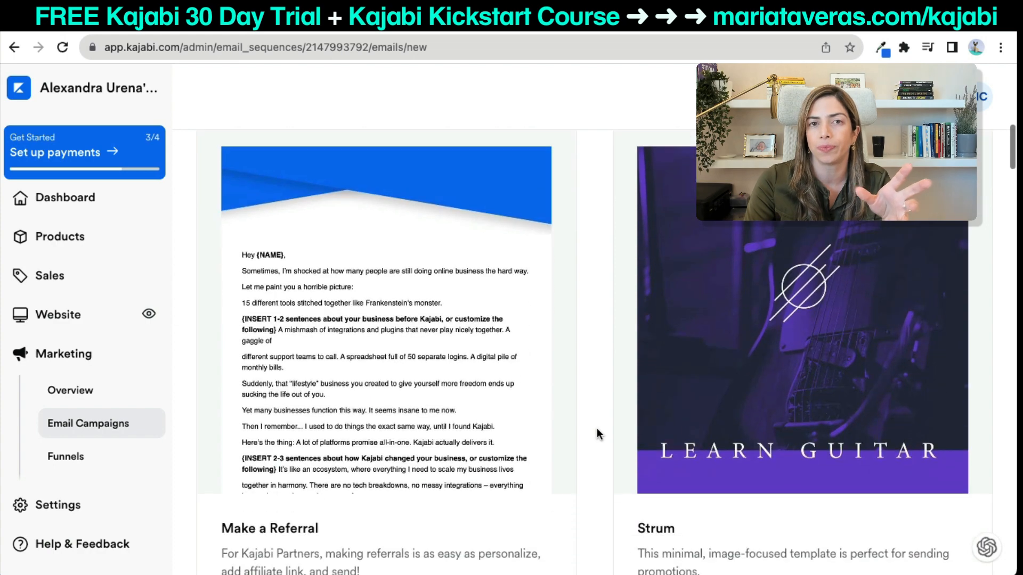
pyautogui.scroll(-8, 597, 429)
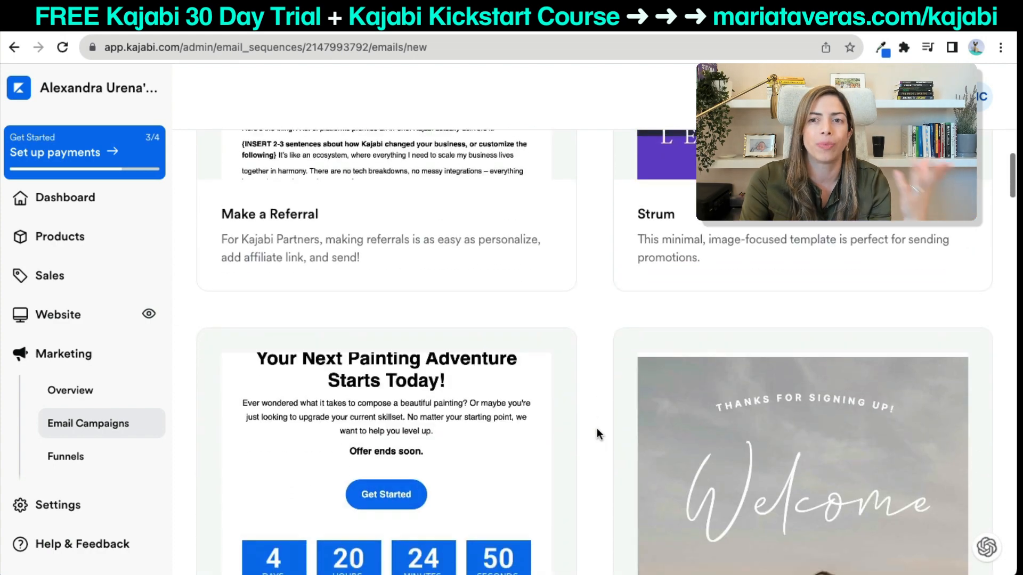
pyautogui.scroll(-2, 597, 429)
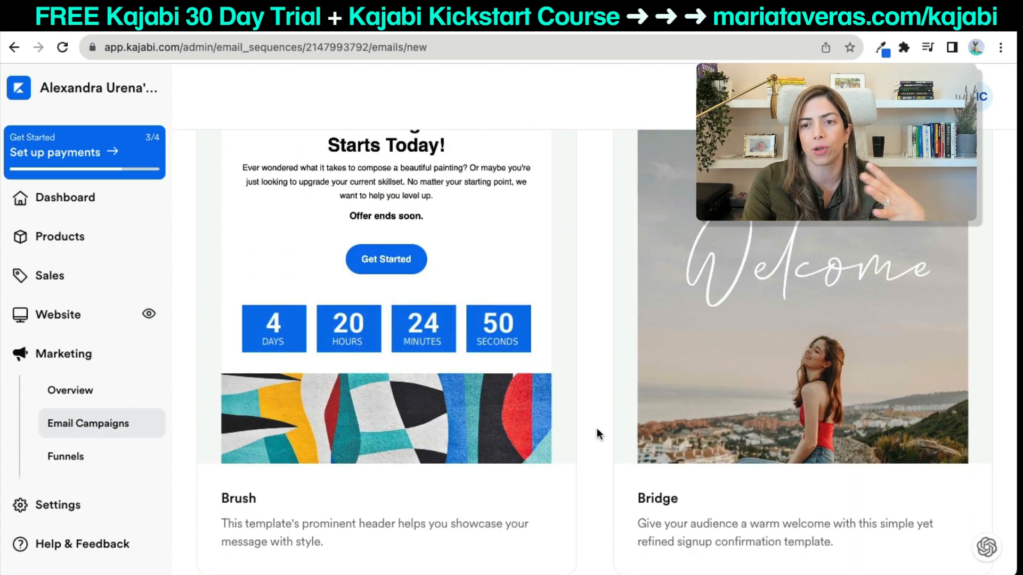
pyautogui.scroll(-3, 597, 429)
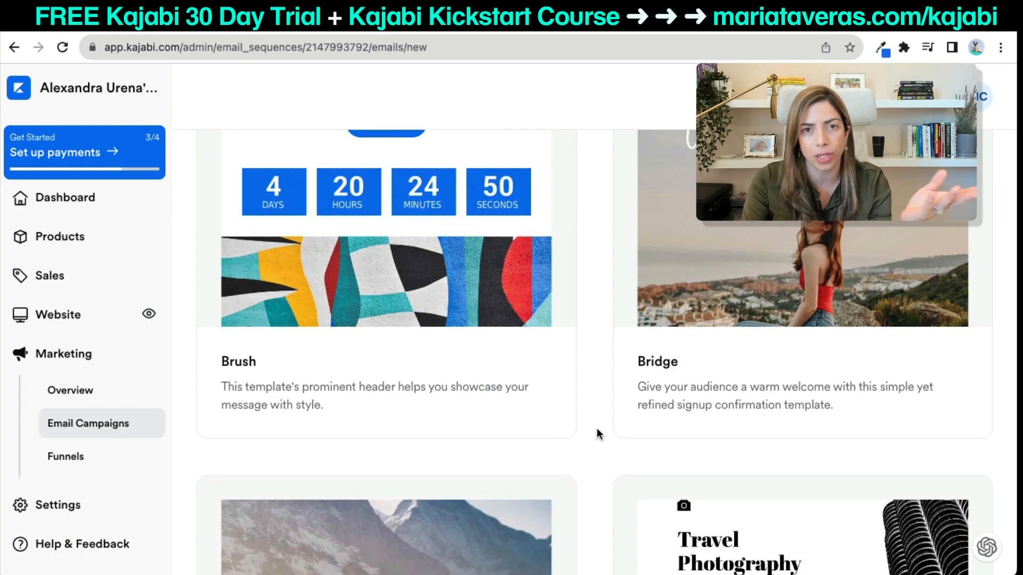
pyautogui.scroll(-7, 597, 432)
pyautogui.scroll(-1, 597, 433)
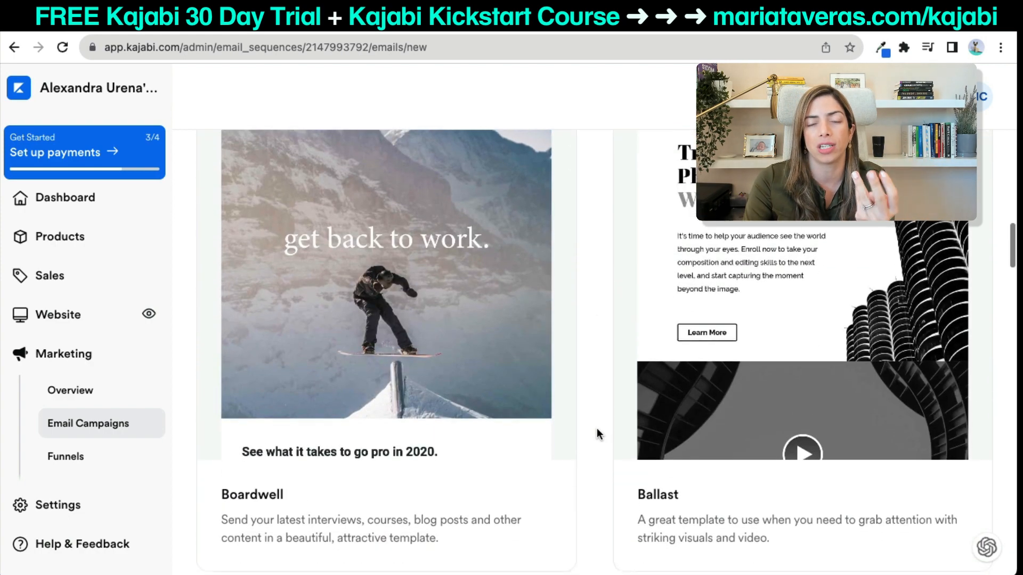
pyautogui.scroll(-7, 596, 432)
pyautogui.scroll(-4, 597, 431)
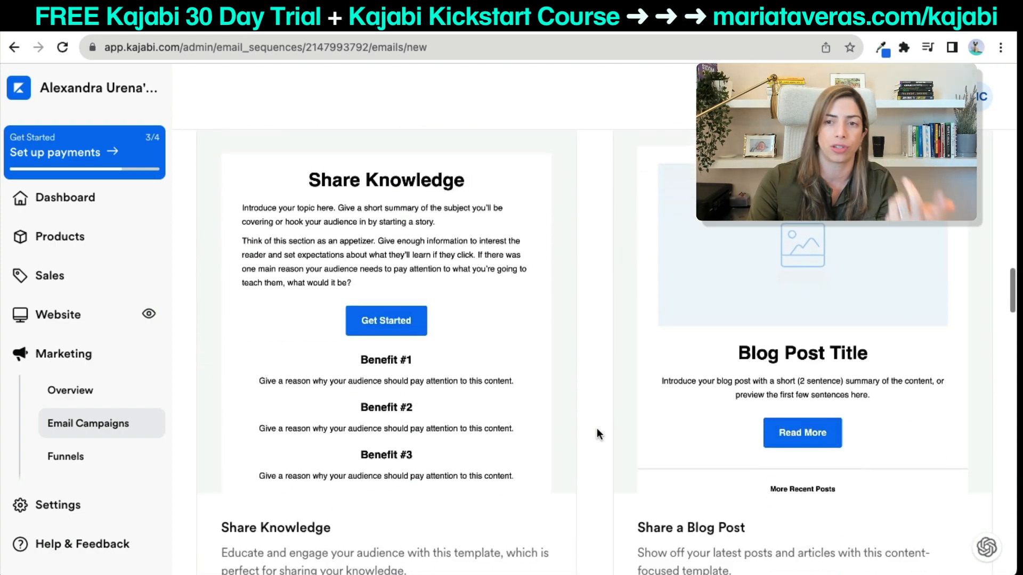
pyautogui.scroll(-11, 597, 432)
pyautogui.scroll(-2, 596, 434)
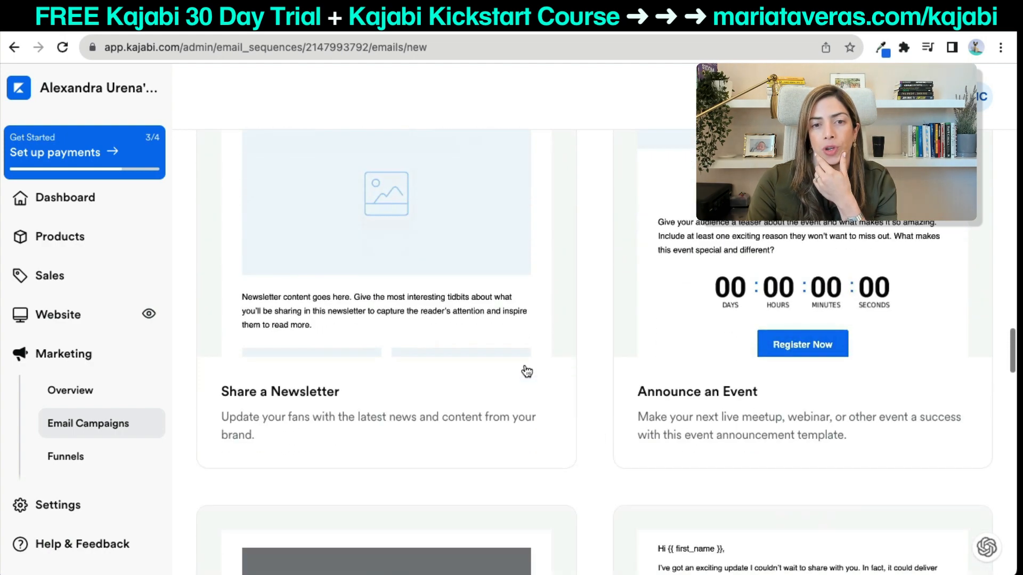
pyautogui.scroll(-6, 480, 342)
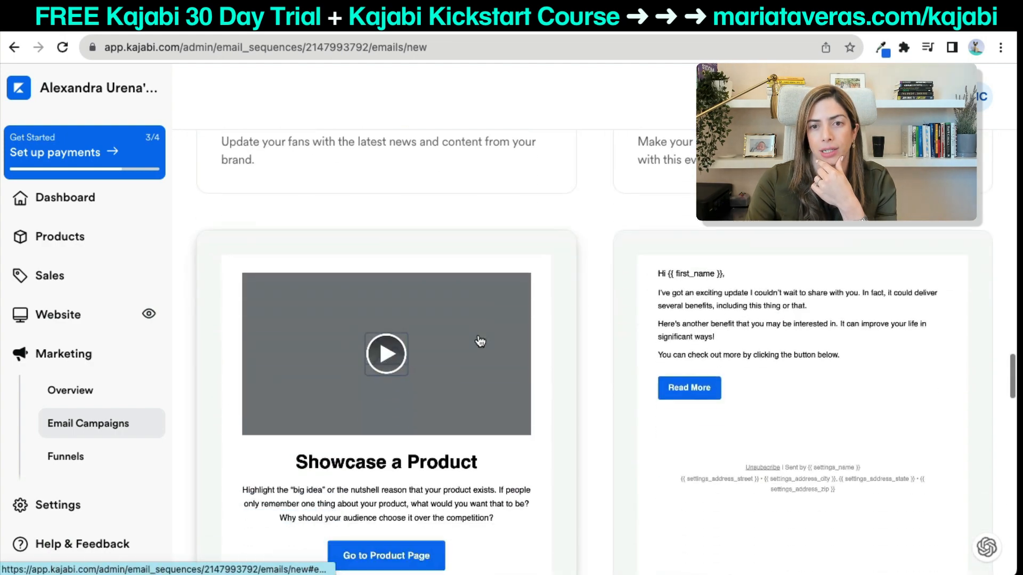
pyautogui.scroll(-4, 680, 348)
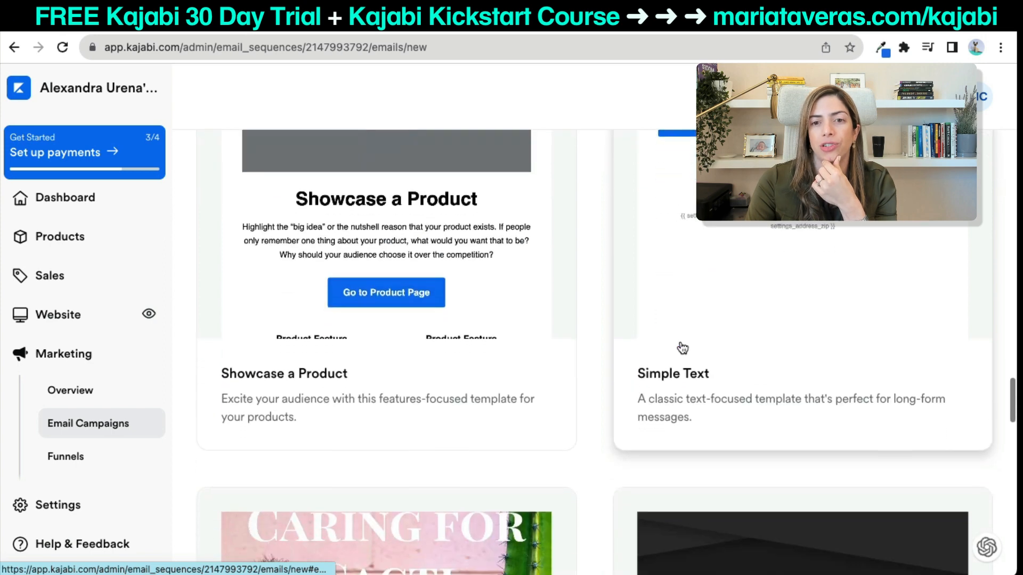
pyautogui.scroll(2, 683, 280)
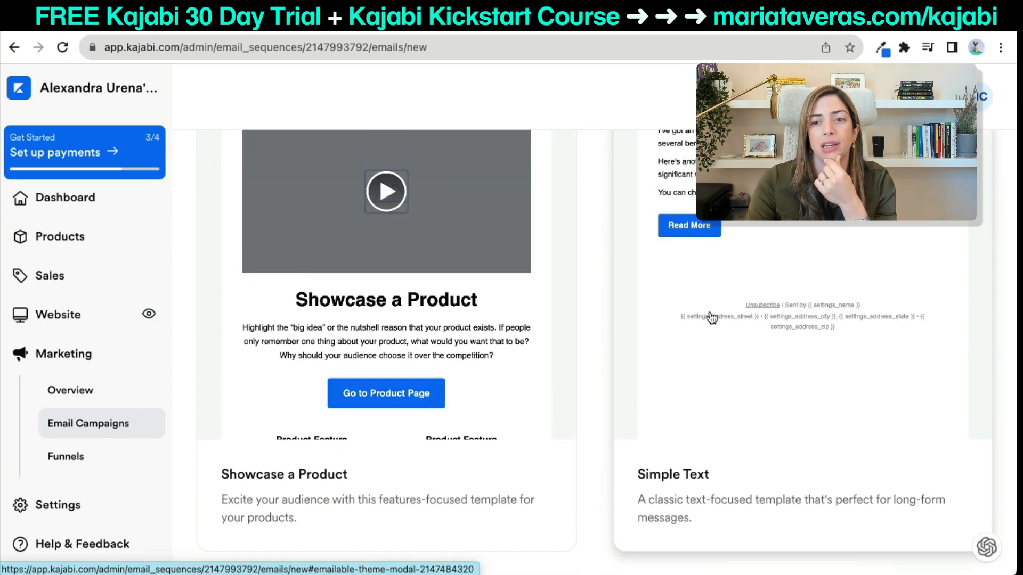
pyautogui.scroll(-5, 516, 421)
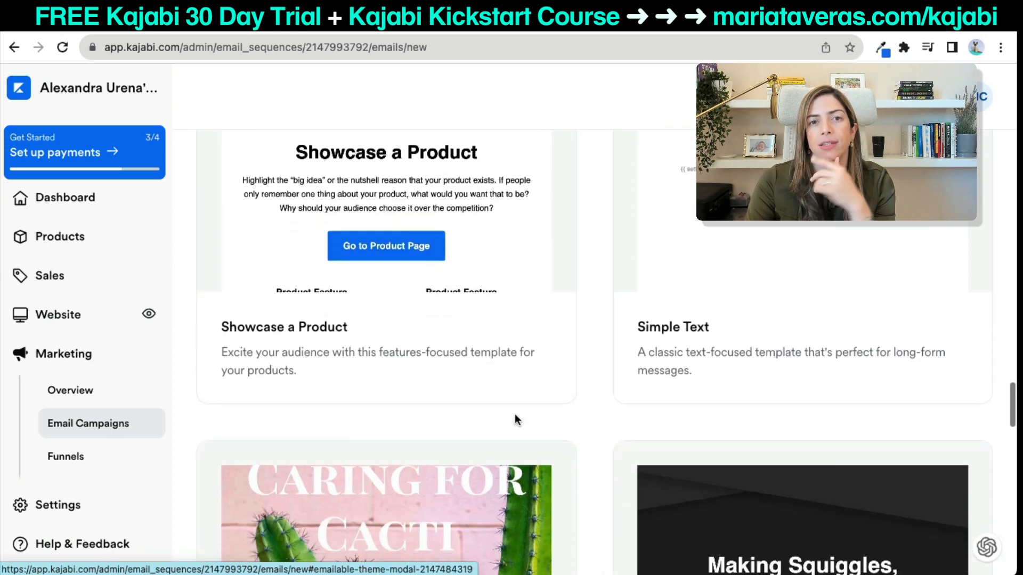
pyautogui.scroll(-1, 515, 421)
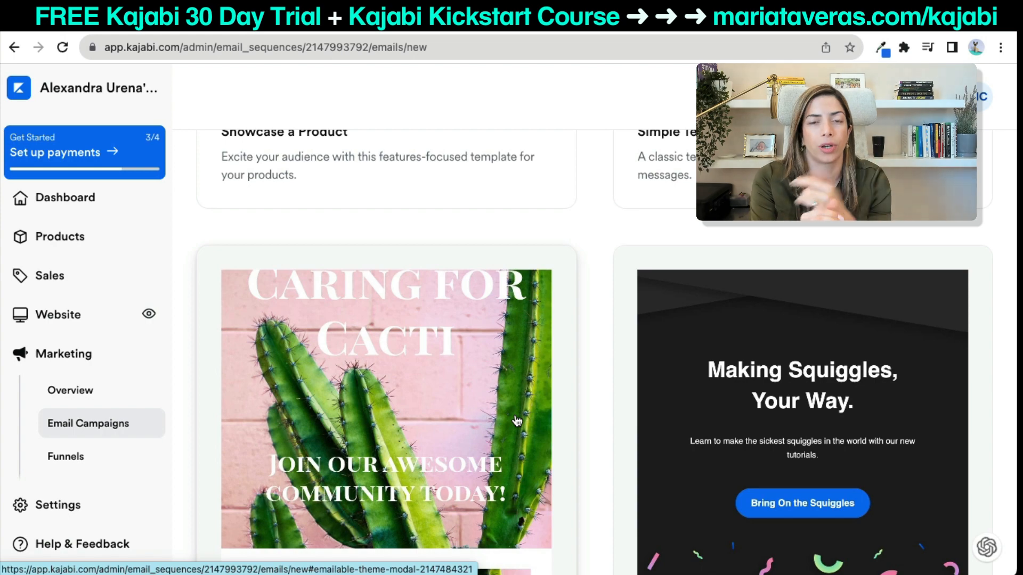
pyautogui.scroll(-2, 517, 421)
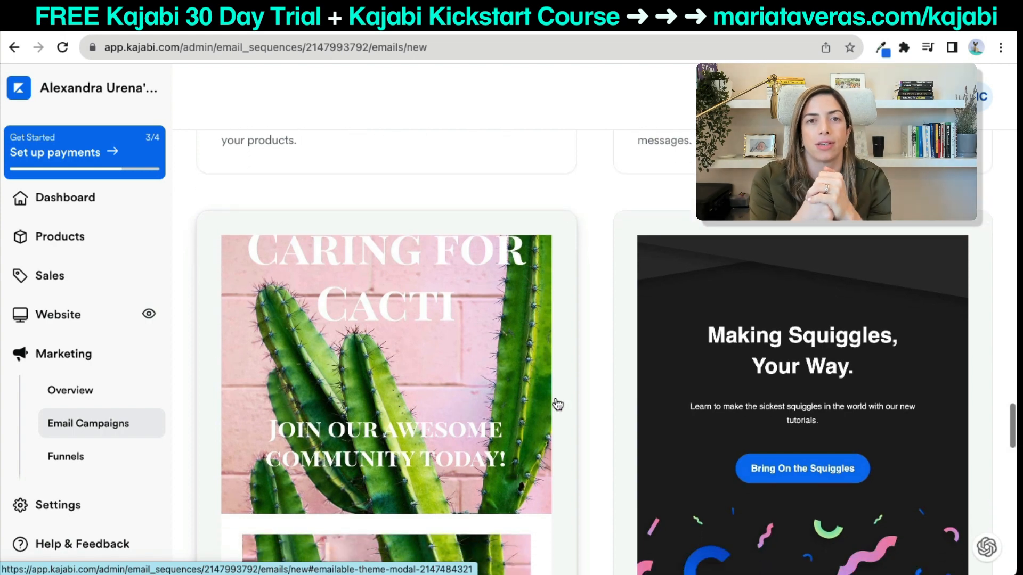
pyautogui.scroll(-10, 445, 383)
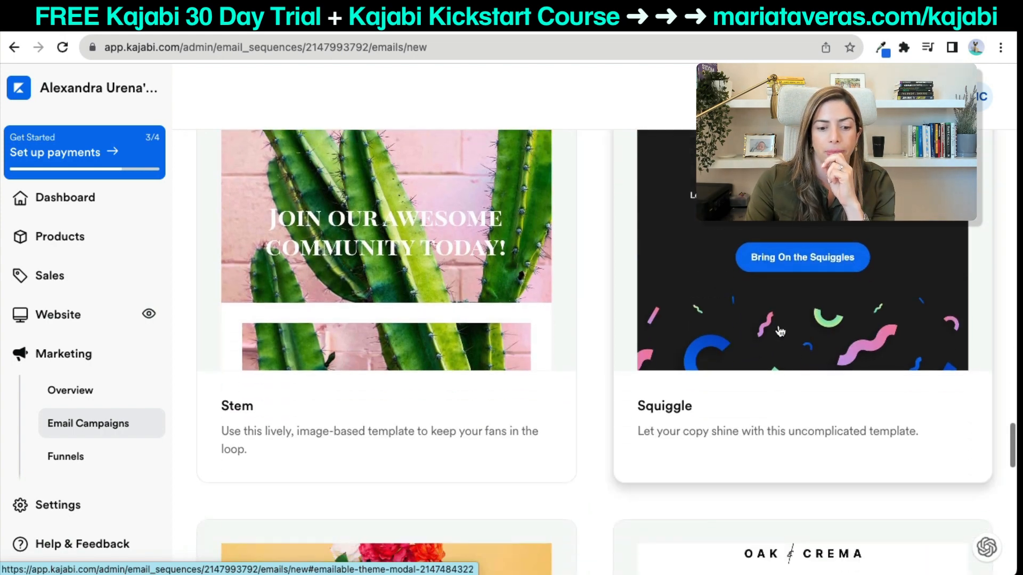
pyautogui.scroll(-20, 500, 370)
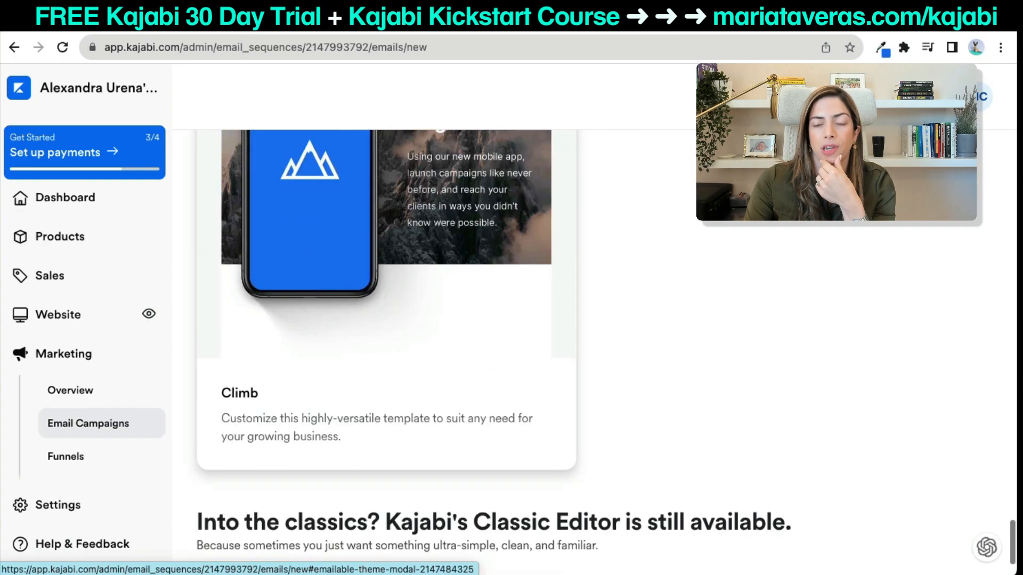
pyautogui.scroll(8, 630, 351)
pyautogui.scroll(-7, 631, 351)
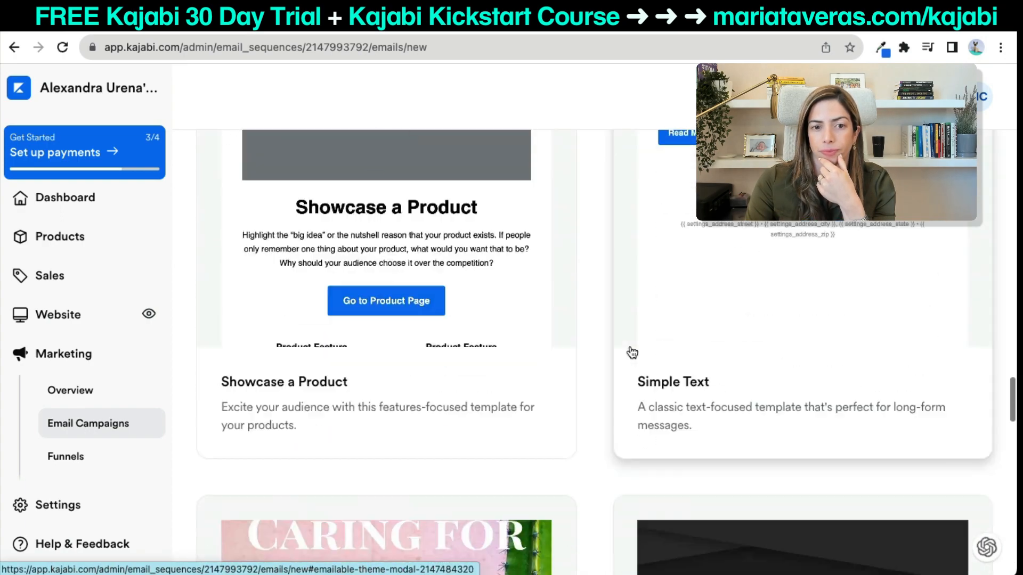
# Create an email from the Simple Text template titled 'LM Audio Email Sequence'.
pyautogui.click(723, 292)
pyautogui.click(688, 264)
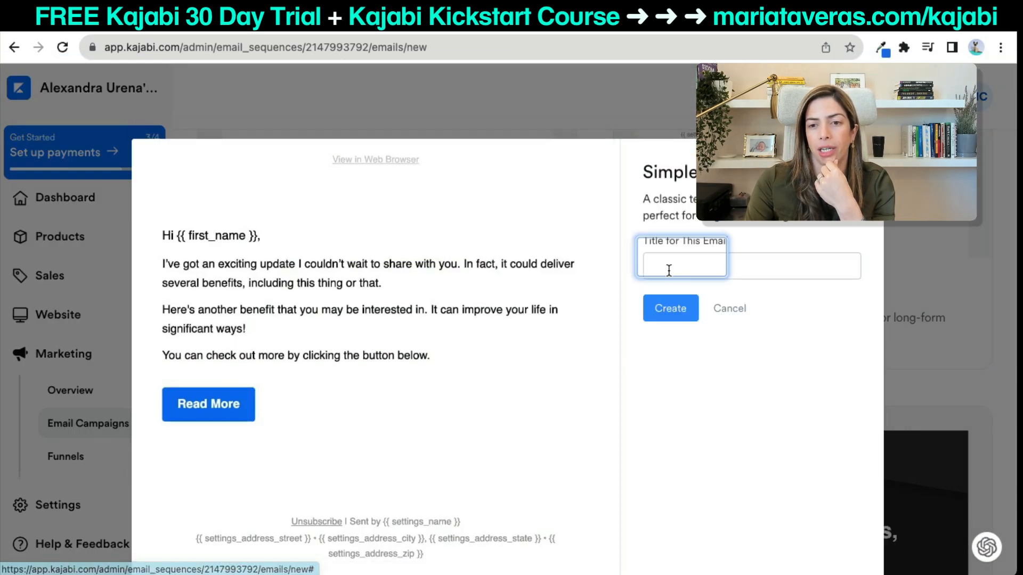
pyautogui.click(668, 271)
pyautogui.write('LM ')
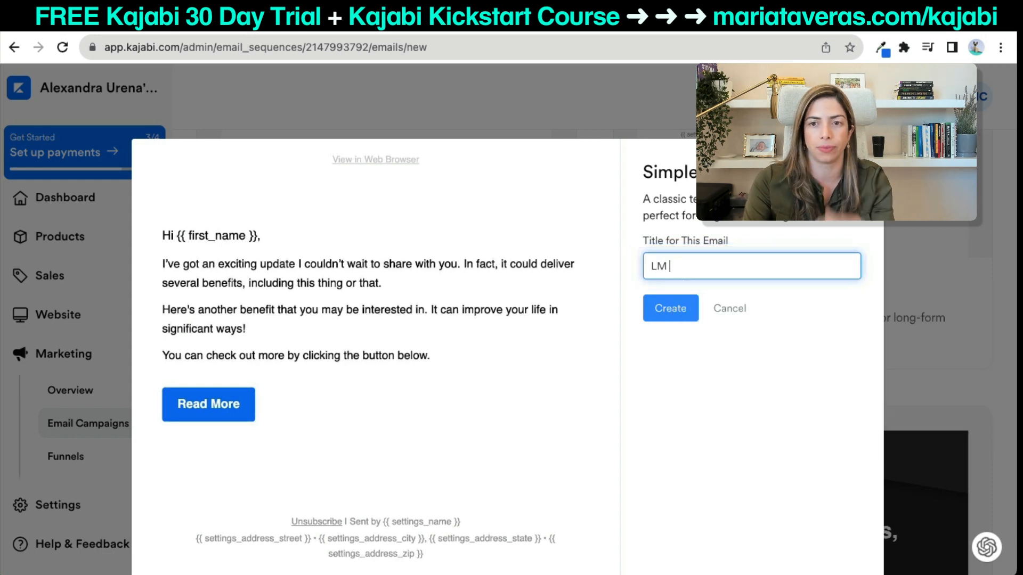
pyautogui.write('Audio Email S')
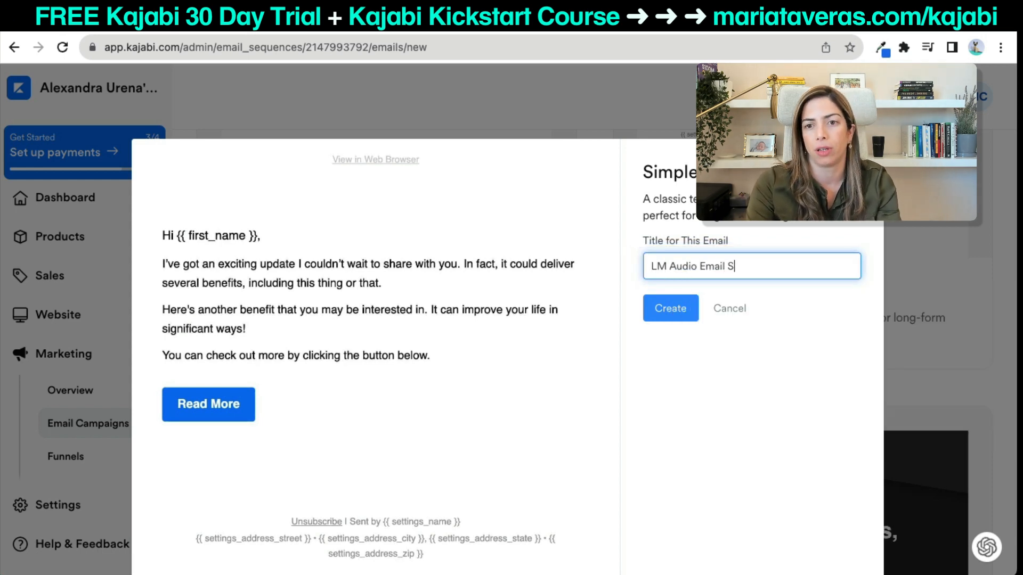
pyautogui.write('equence')
pyautogui.click(667, 306)
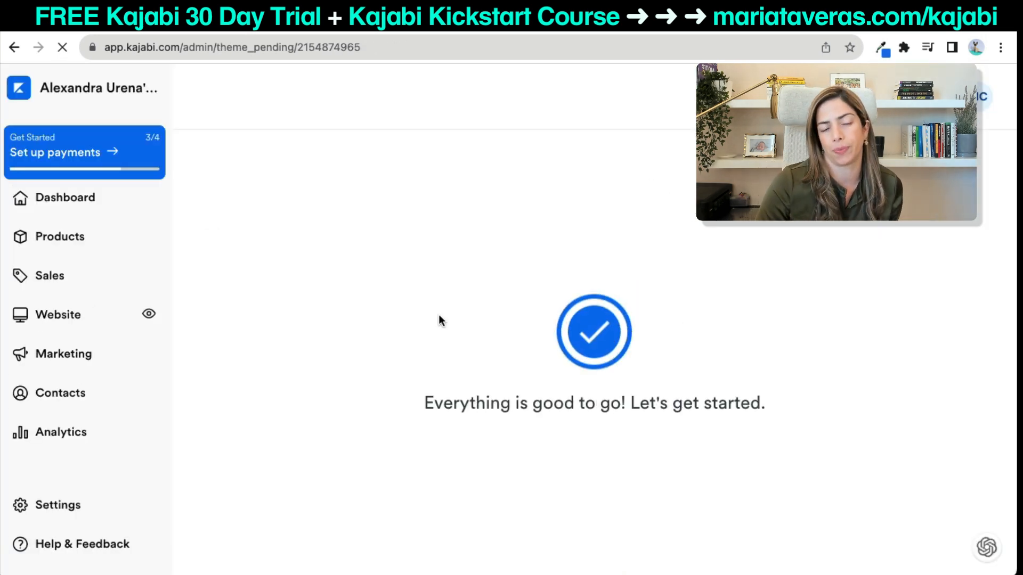
# Change the email's send day to 0 so it goes out immediately.
pyautogui.scroll(-1, 439, 314)
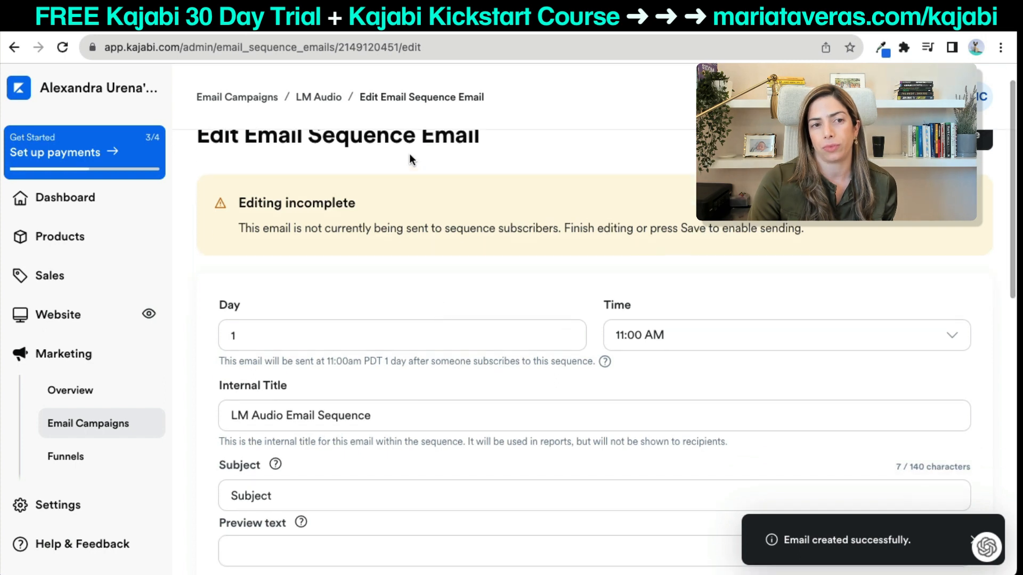
pyautogui.scroll(-3, 429, 299)
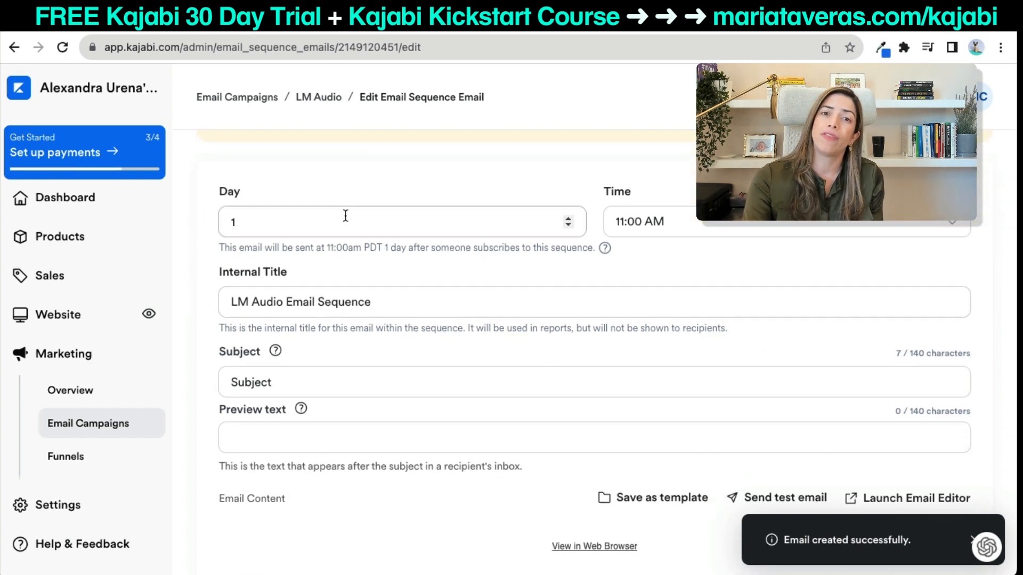
pyautogui.scroll(-3, 378, 302)
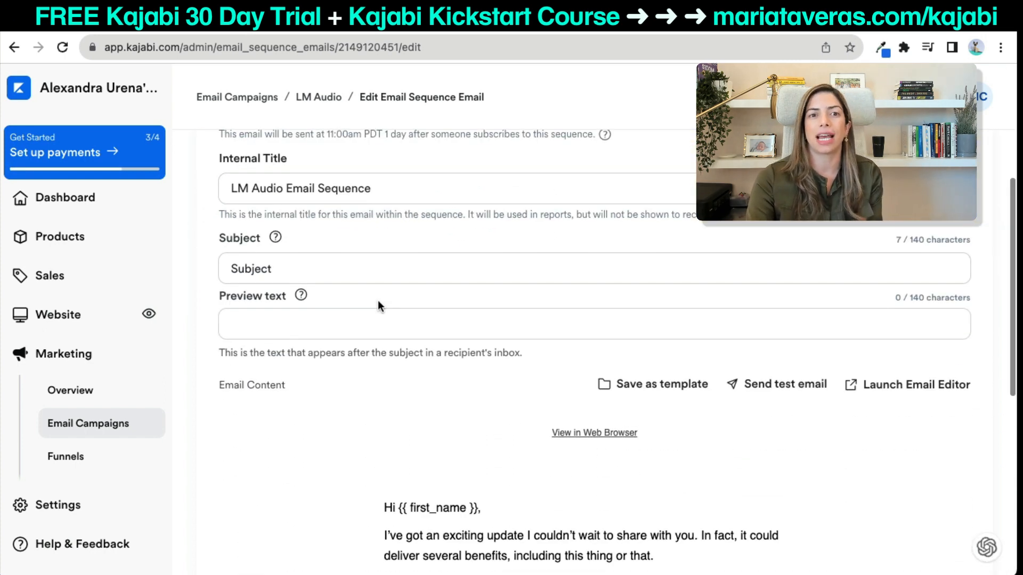
pyautogui.scroll(4, 378, 304)
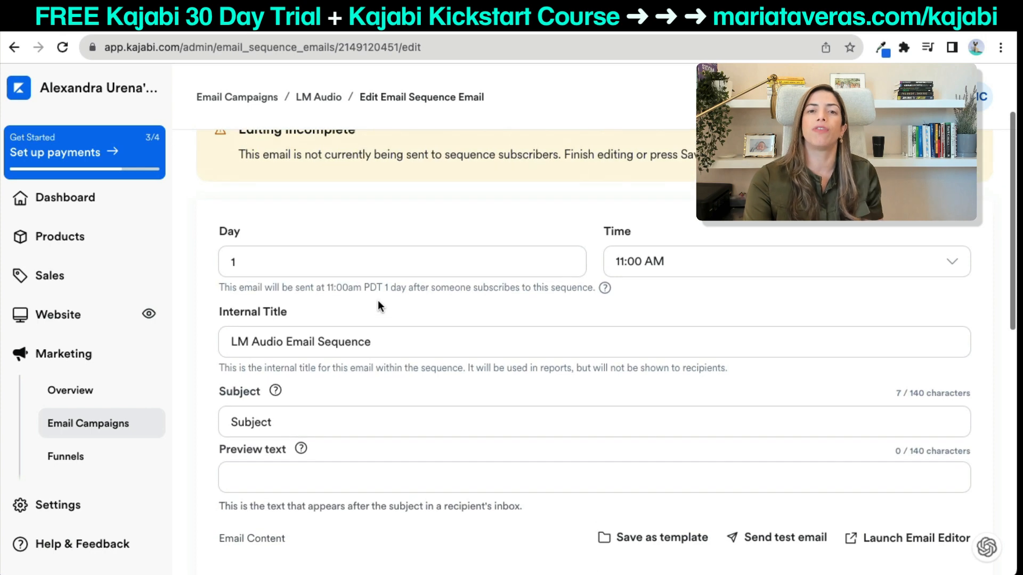
pyautogui.click(329, 250)
pyautogui.press('BackSpace')
pyautogui.write('0')
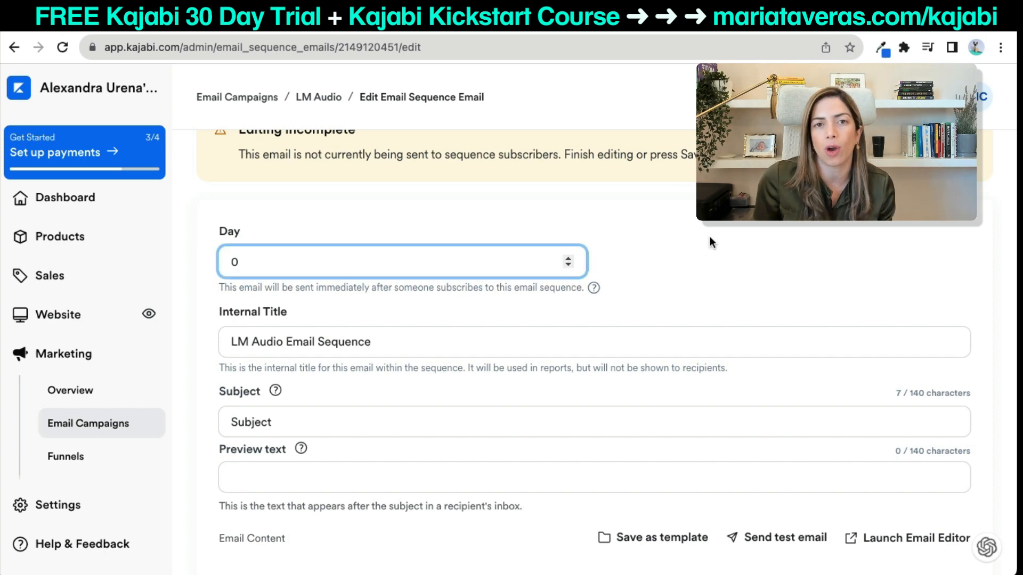
pyautogui.click(703, 249)
# Set the subject to 'Your Guided Visualization awaits!' and open the email content for editing.
pyautogui.scroll(-2, 702, 246)
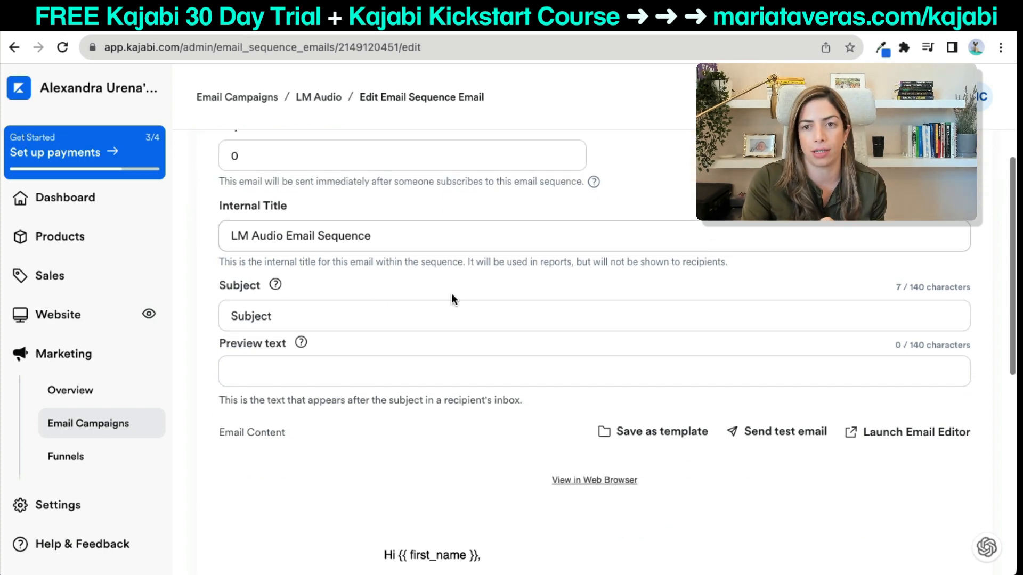
pyautogui.click(299, 312)
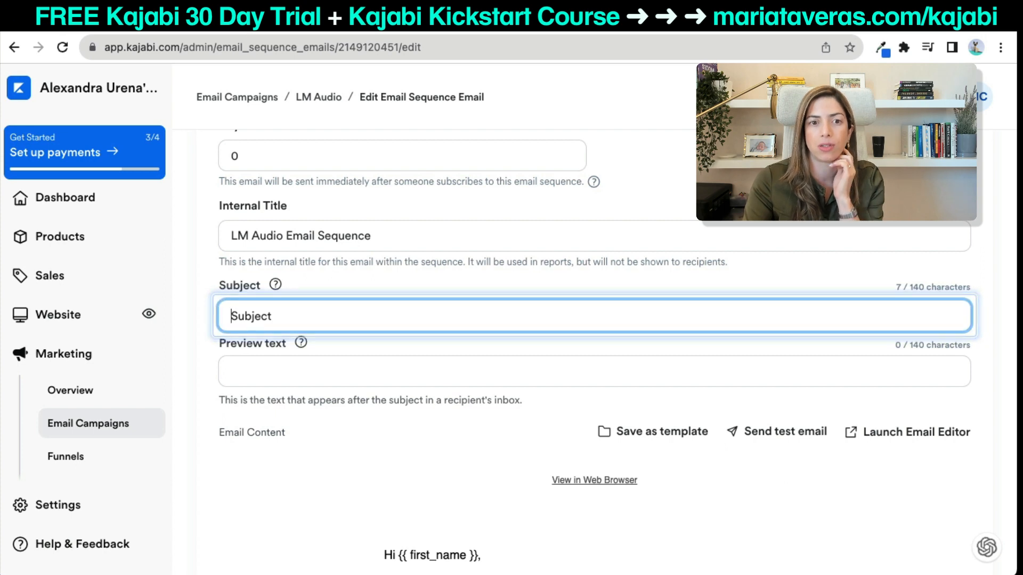
pyautogui.press('super+Tab')
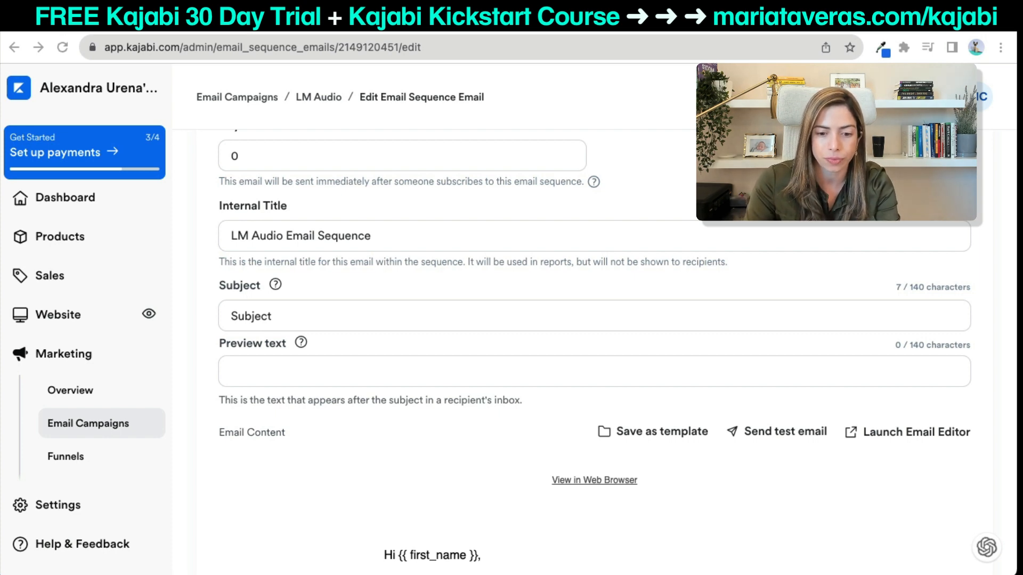
pyautogui.click(358, 302)
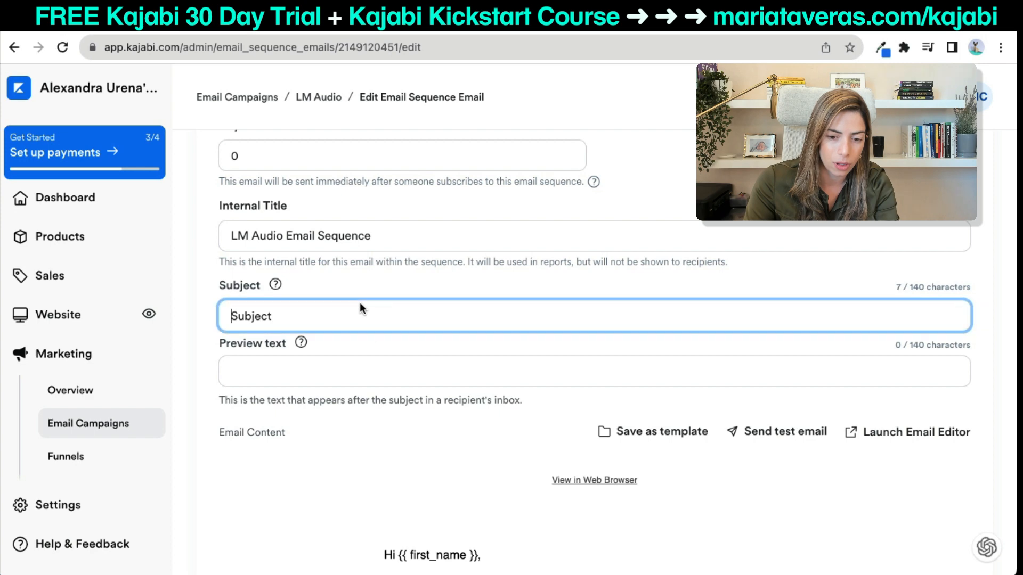
pyautogui.write('Your Guided Visualization awaits!')
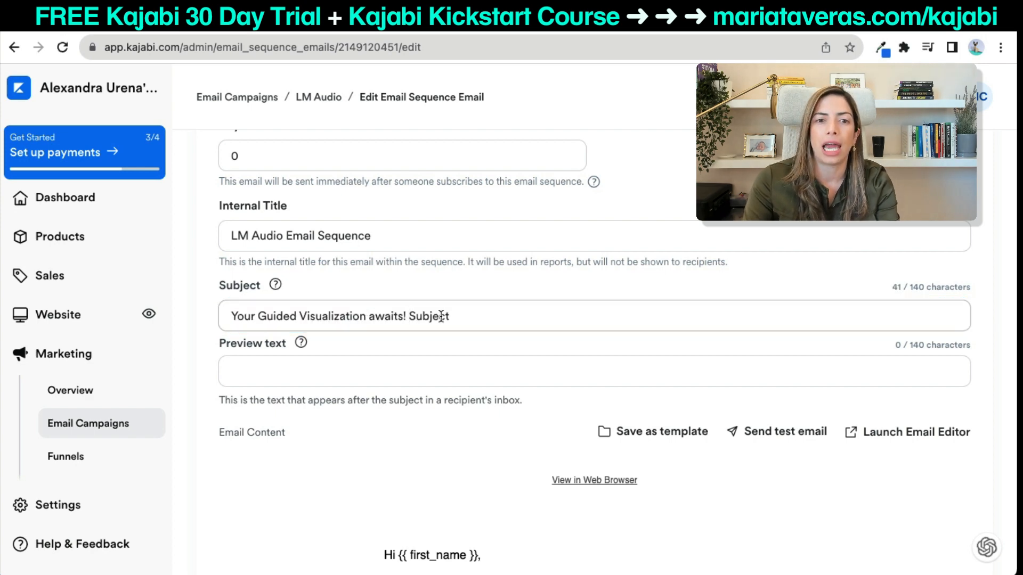
pyautogui.doubleClick(441, 316)
pyautogui.press('BackSpace')
pyautogui.scroll(-3, 491, 388)
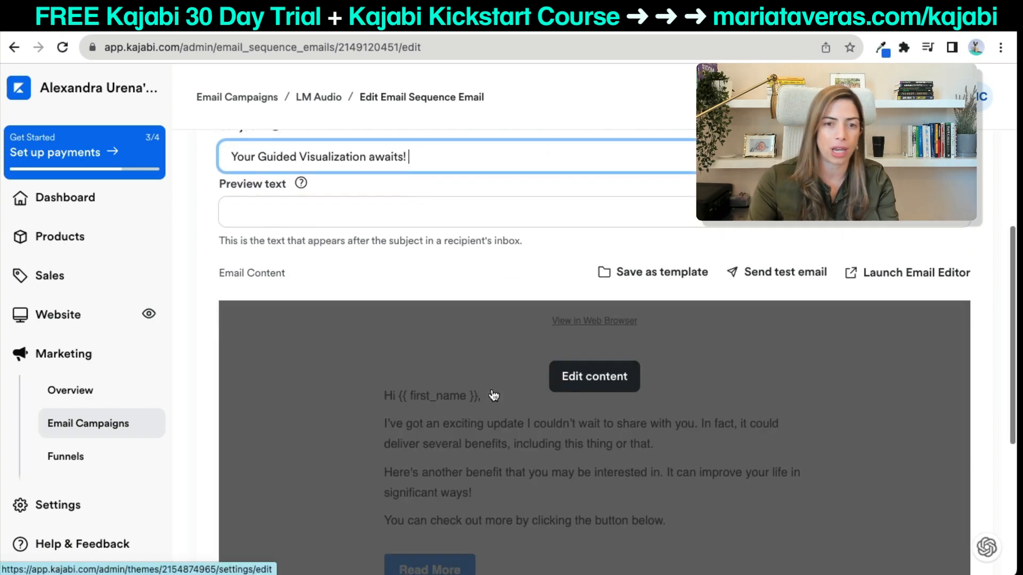
pyautogui.click(615, 374)
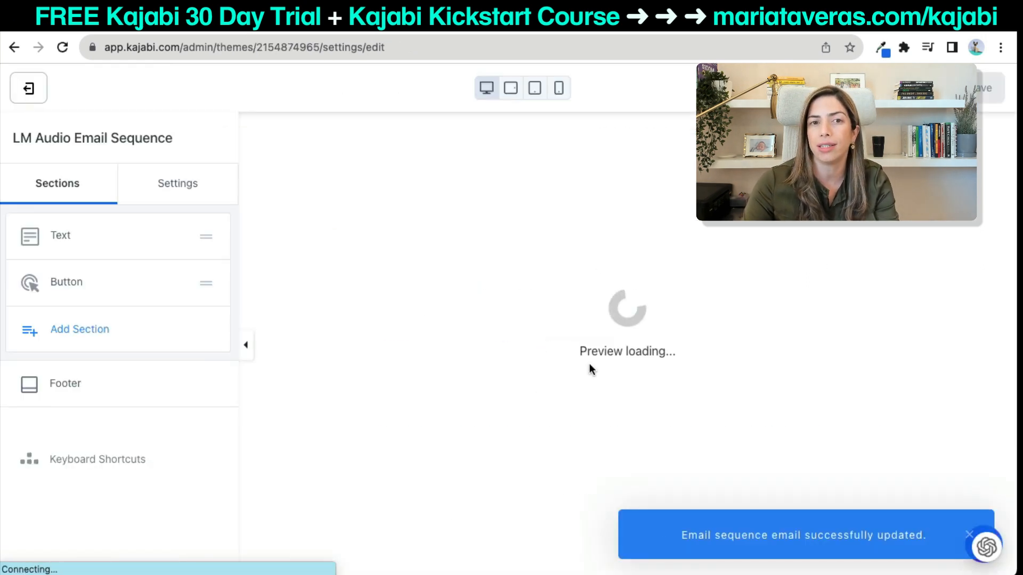
# Replace the placeholder body text with the pasted guided visualization email.
pyautogui.click(589, 340)
pyautogui.click(141, 405)
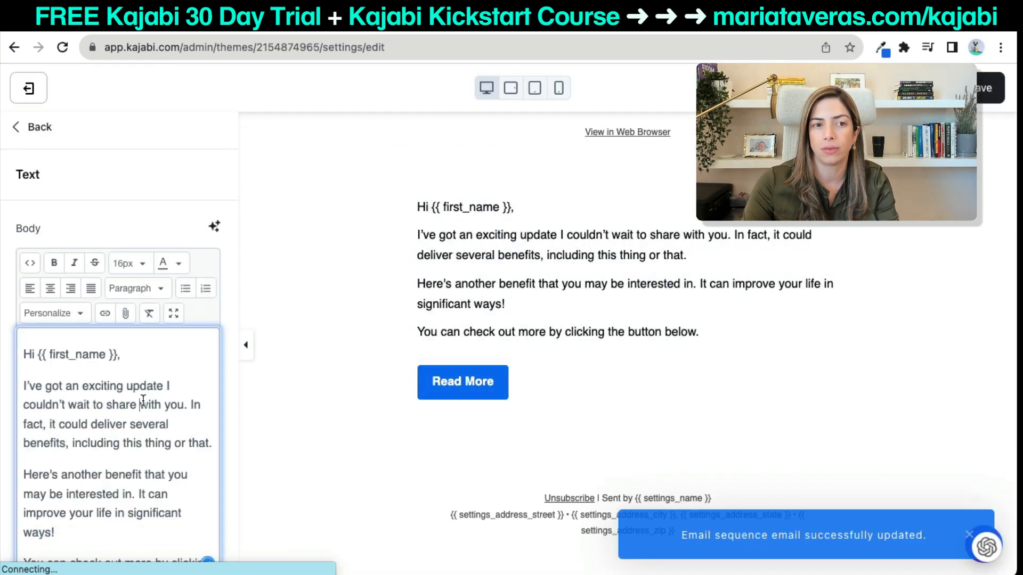
pyautogui.hotkey('ctrl', 'a')
pyautogui.press('BackSpace')
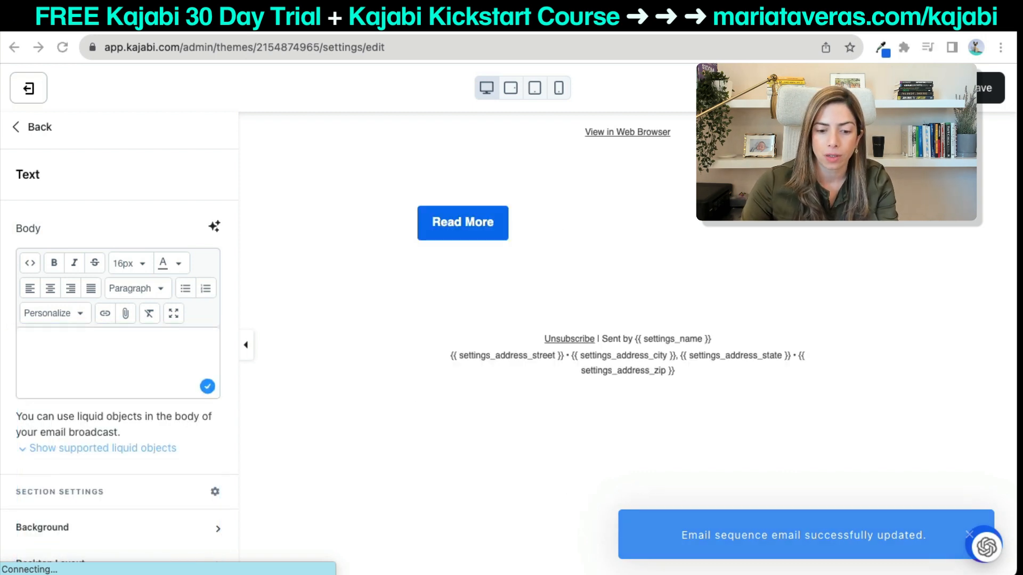
pyautogui.click(102, 344)
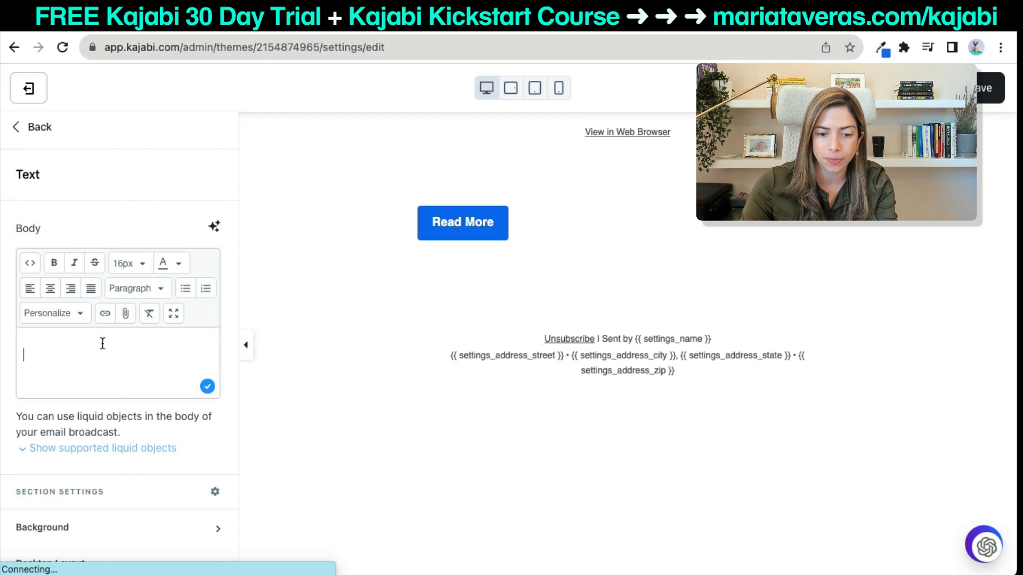
pyautogui.write("Hello [Name]! Here's your eagerly-awaited guided visualization to connect with your dreams and the abundance you deserve! You can access it [Insert Link here].  This visualization is part of the #retomanifiesta and is our gift to you for joining our community. After completing it, we invite you to write down your positive visualizations and start the journey towards your dreams.  We hope you enjoy this transformative experience!  With love, AleconAmor")
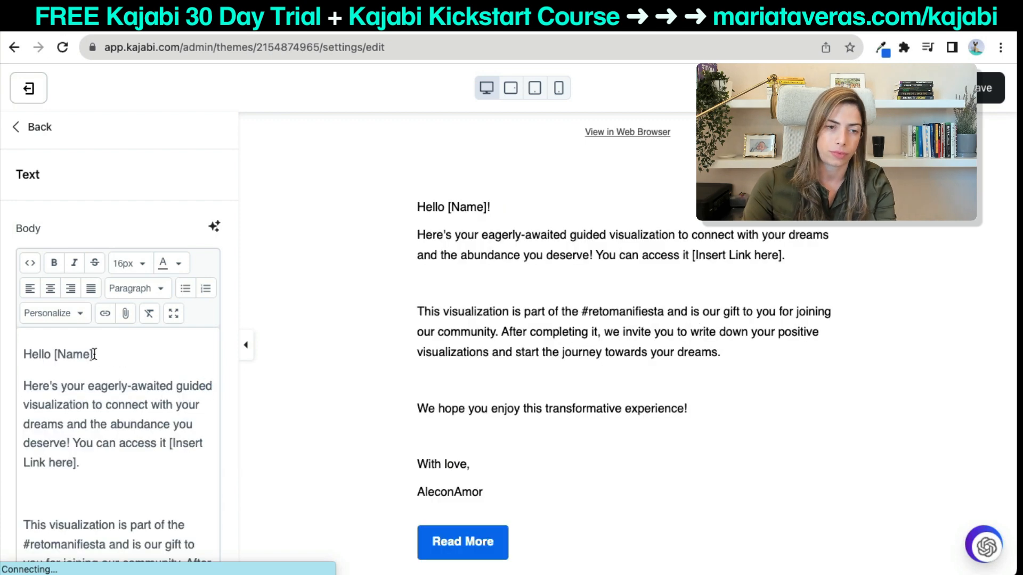
# Swap the [Name] placeholder after Hello for the subscriber's First Name field.
pyautogui.moveTo(94, 354); pyautogui.dragTo(57, 354)
pyautogui.press('BackSpace')
pyautogui.press('BackSpace')
pyautogui.press('Delete')
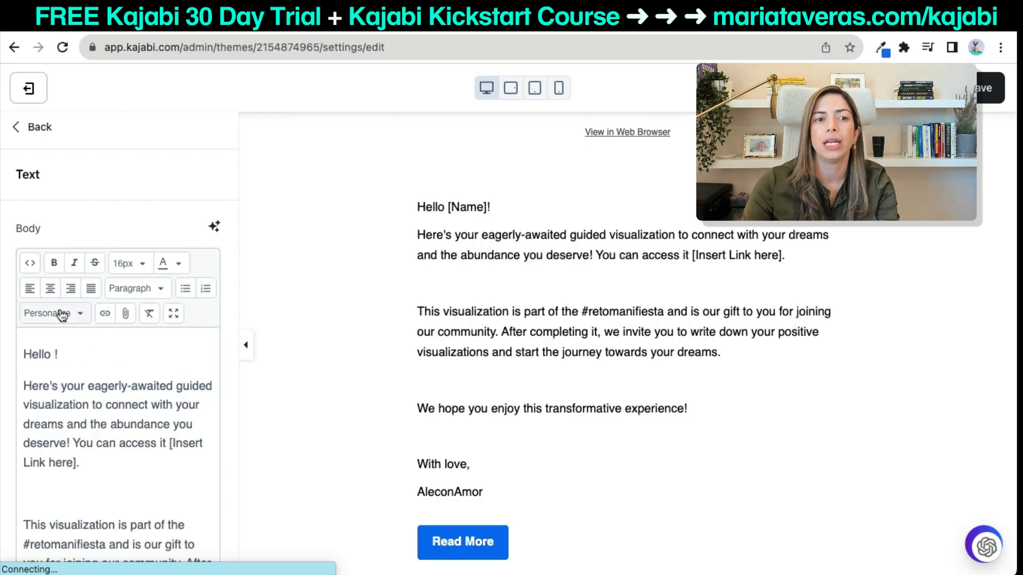
pyautogui.click(70, 315)
pyautogui.click(63, 291)
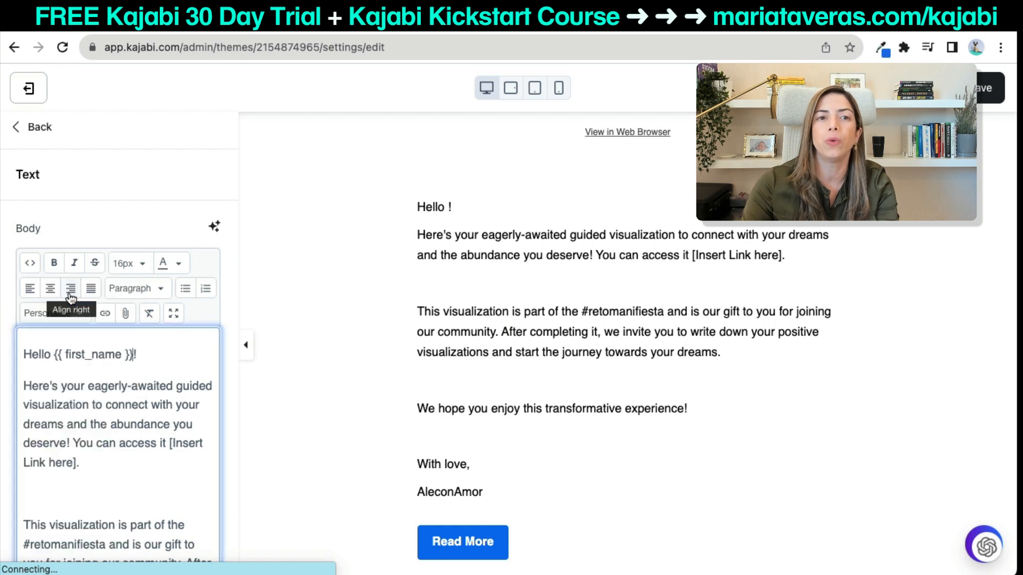
# Remove the empty paragraph, put 'You can access it' on its own line, and select [Insert Link here].
pyautogui.scroll(-3, 261, 349)
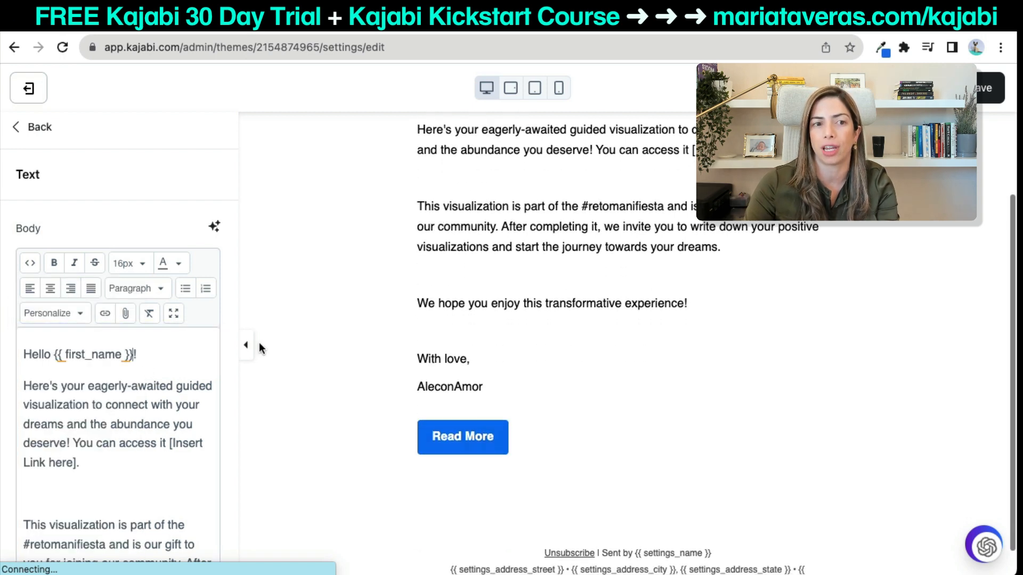
pyautogui.scroll(3, 311, 357)
pyautogui.scroll(-1, 147, 420)
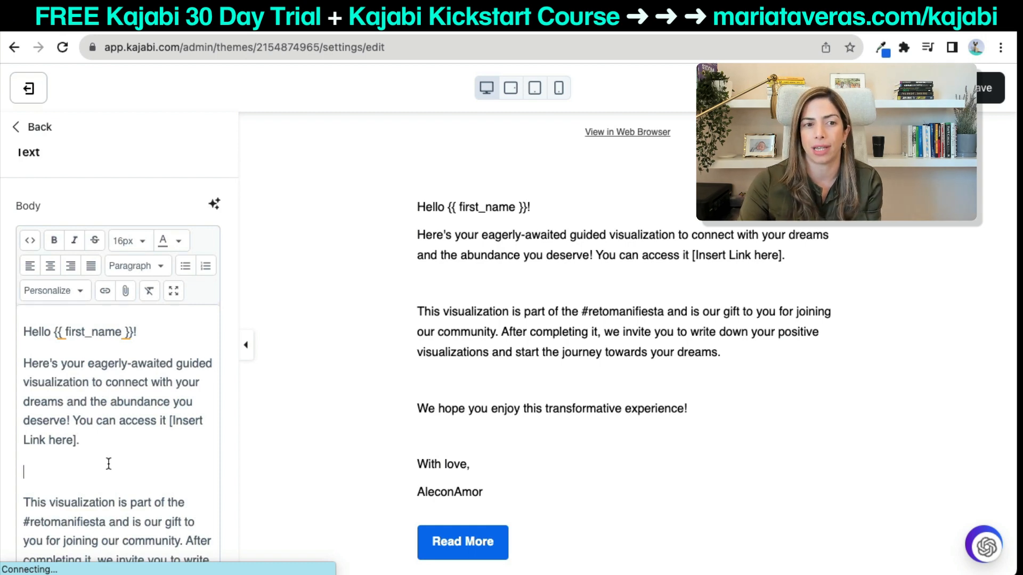
pyautogui.press('BackSpace')
pyautogui.click(71, 420)
pyautogui.press('Return')
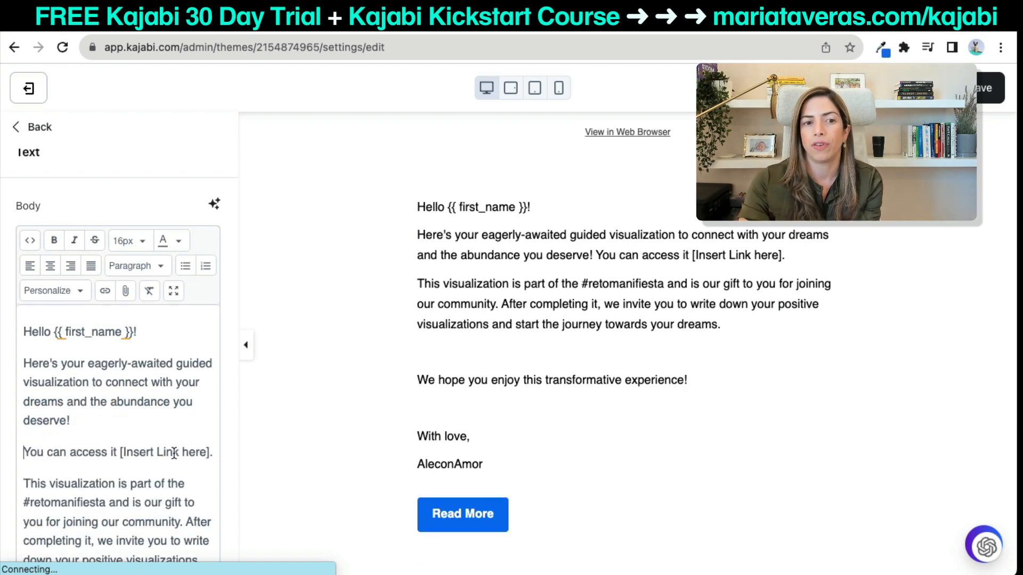
pyautogui.moveTo(212, 452); pyautogui.dragTo(118, 454)
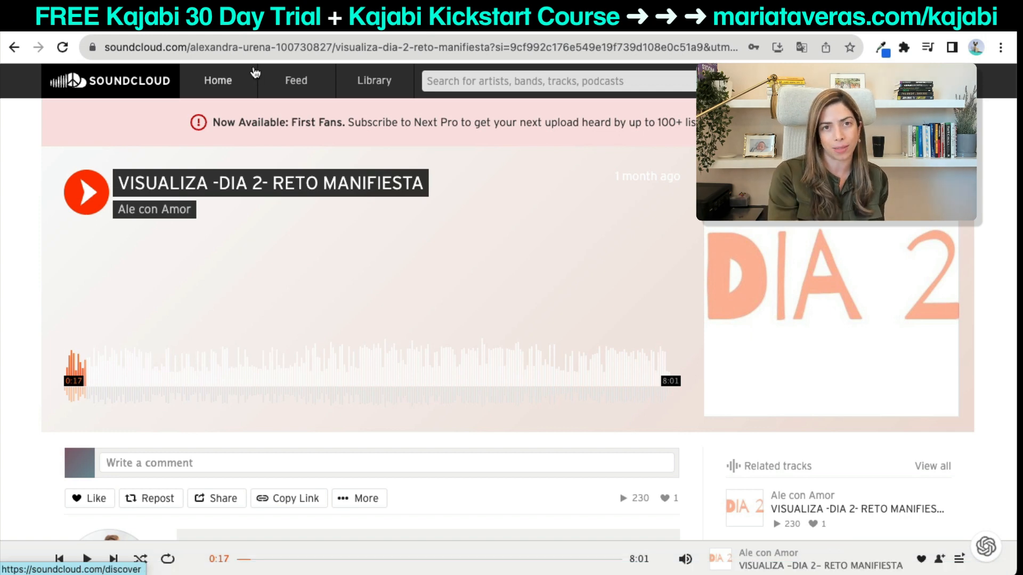
# Strip the tracking parameters from the SoundCloud track address and copy it.
pyautogui.click(249, 47)
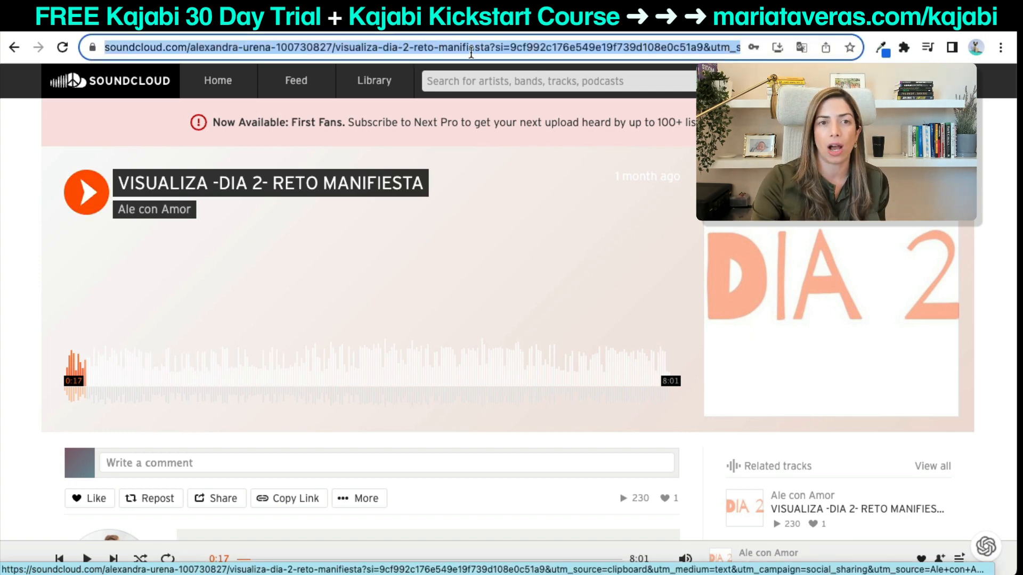
pyautogui.click(490, 50)
pyautogui.press('super+shift+Right')
pyautogui.press('BackSpace')
pyautogui.press('super+a')
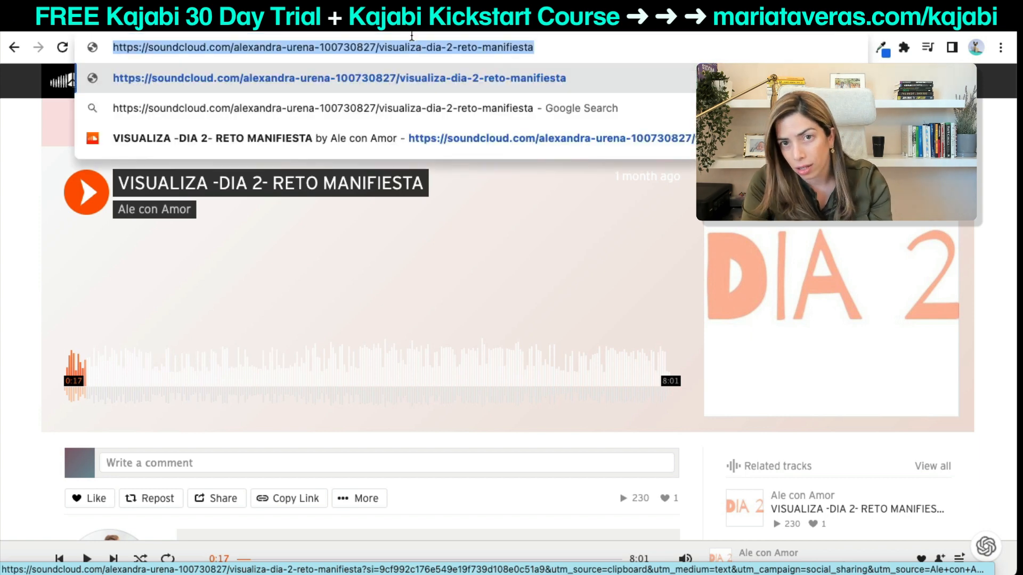
pyautogui.click(407, 24)
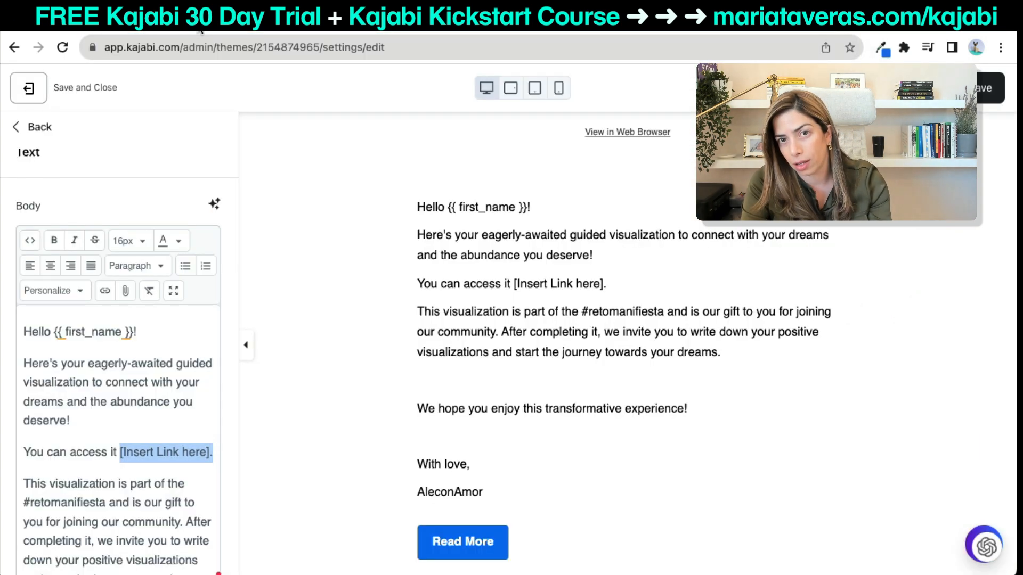
# Type 'here' and link it to the SoundCloud track, opening in a new window.
pyautogui.write('here')
pyautogui.keyDown('shift'); pyautogui.click(121, 450); pyautogui.keyUp('shift')
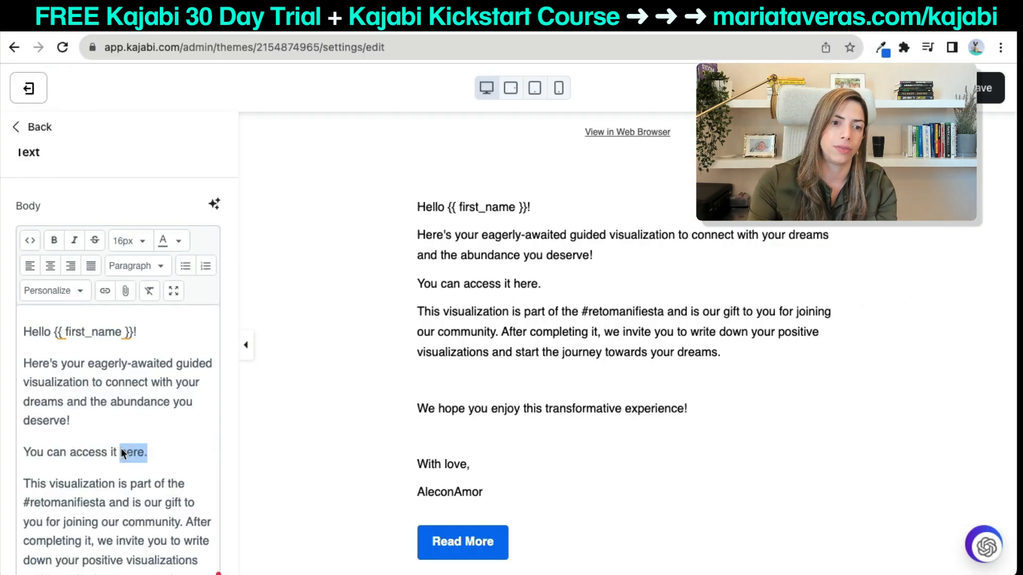
pyautogui.press('super+k')
pyautogui.press('super+v')
pyautogui.click(455, 361)
pyautogui.click(480, 415)
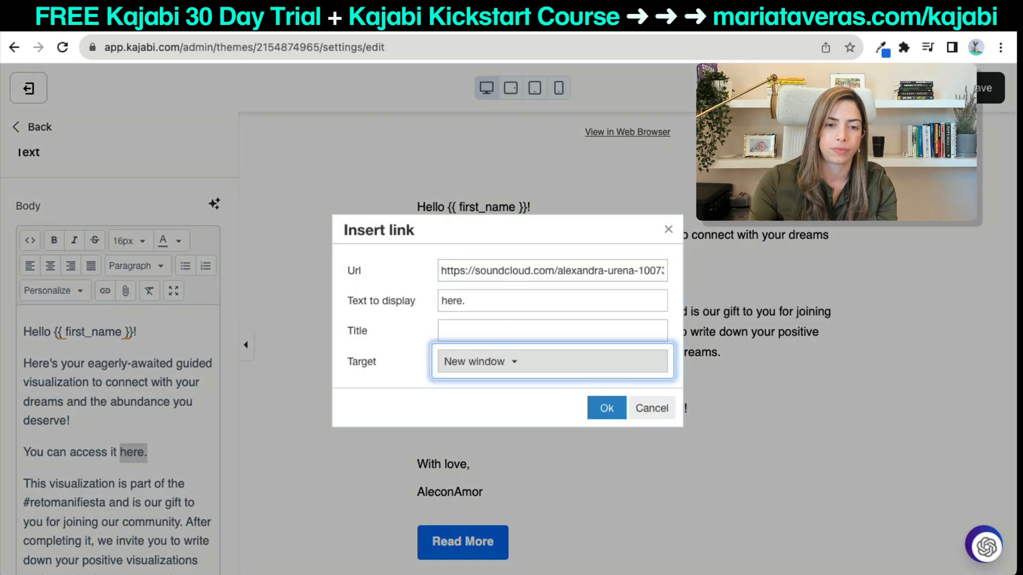
pyautogui.click(607, 408)
# Tidy the body by deleting the blank line before 'With love,'.
pyautogui.scroll(-3, 84, 487)
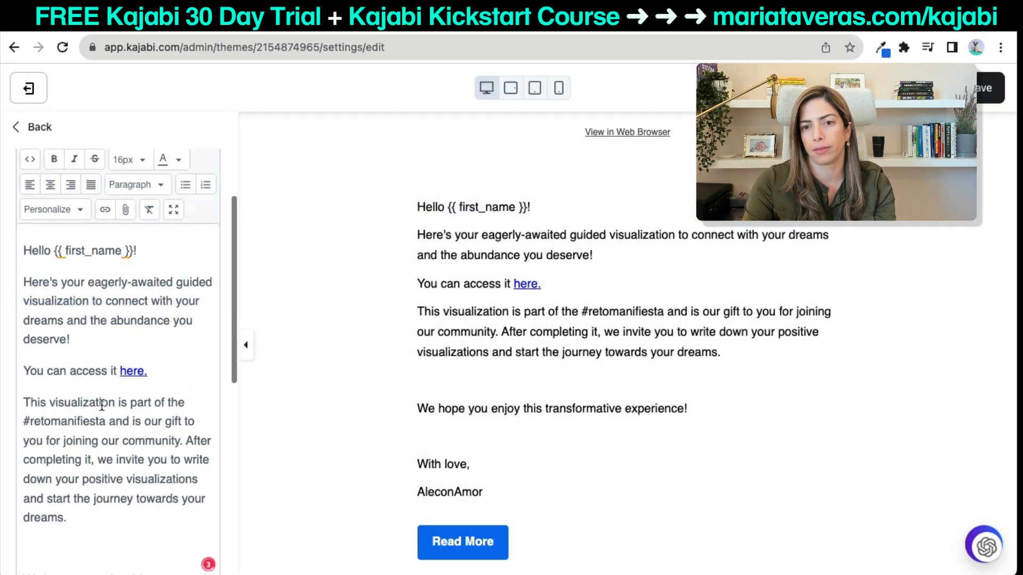
pyautogui.moveTo(111, 345); pyautogui.dragTo(32, 288)
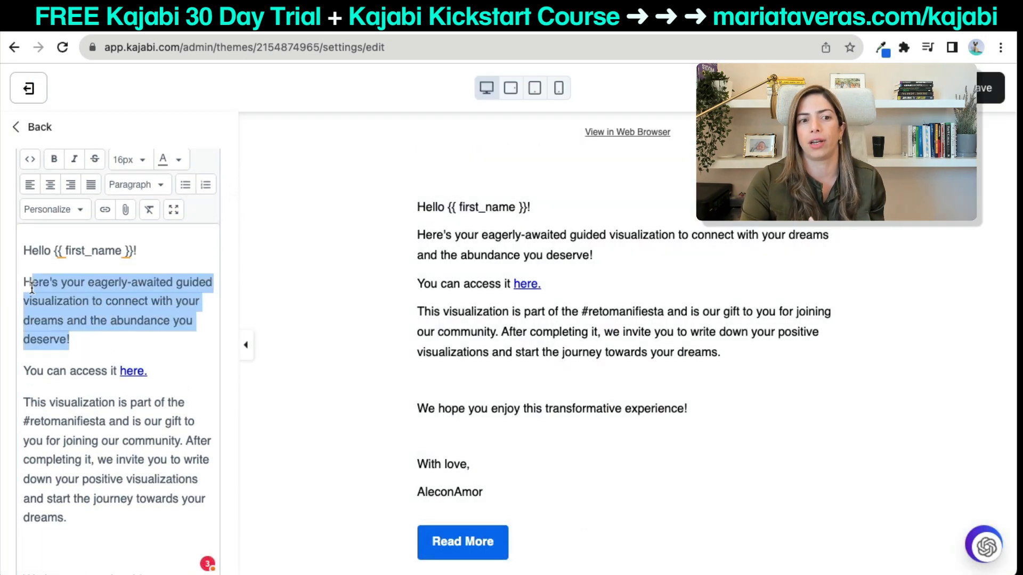
pyautogui.click(178, 159)
pyautogui.click(94, 371)
pyautogui.scroll(-3, 94, 371)
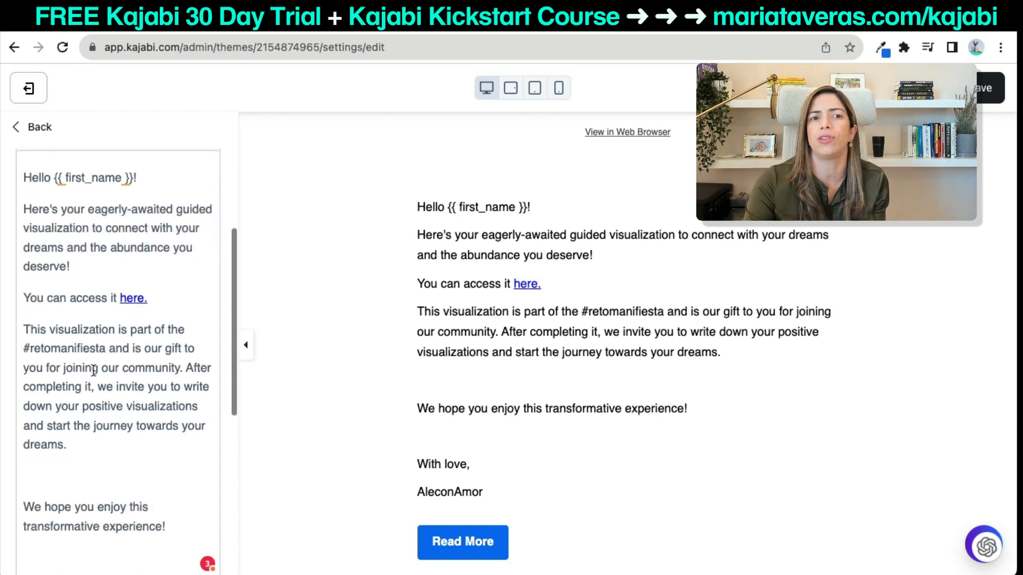
pyautogui.click(65, 468)
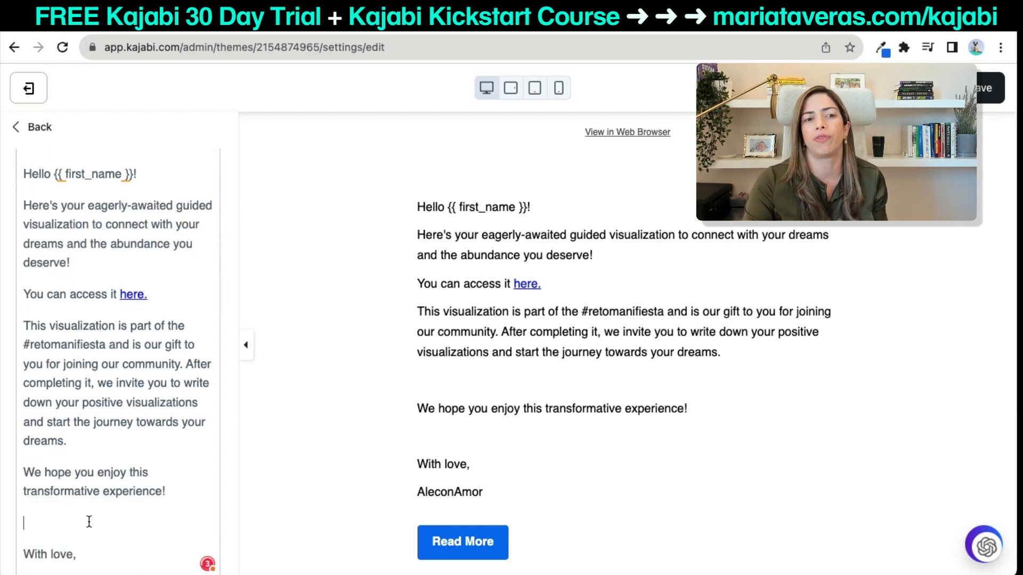
pyautogui.press('BackSpace')
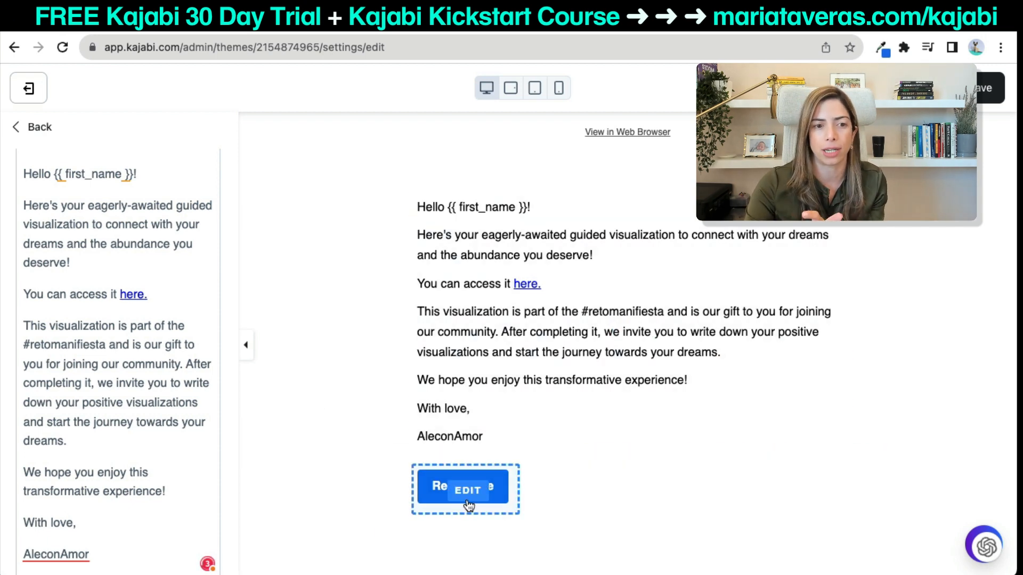
# Relabel the Read More button 'Listen to it now' and paste the audio link as its URL.
pyautogui.click(468, 502)
pyautogui.scroll(4, 178, 246)
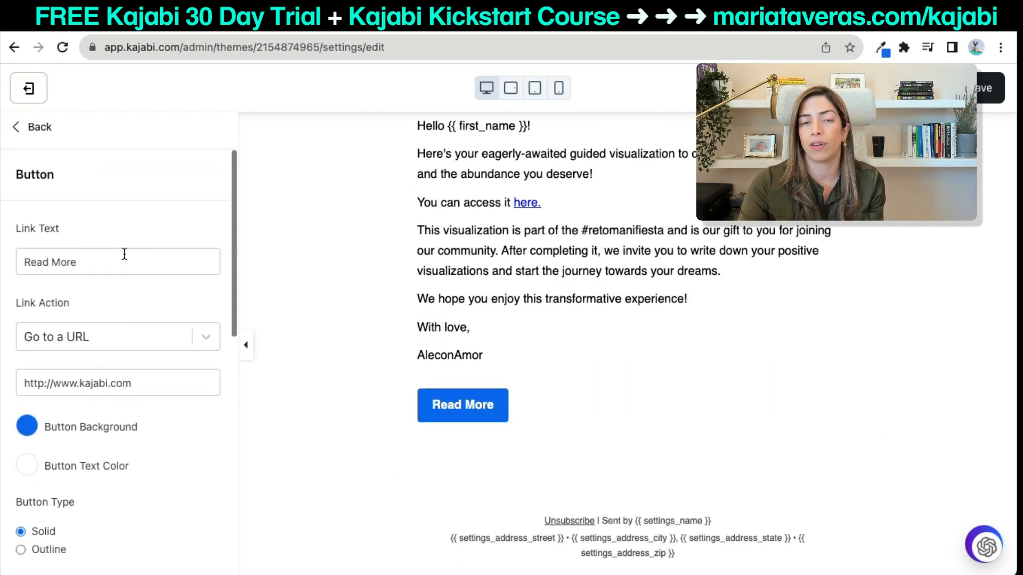
pyautogui.tripleClick(126, 259)
pyautogui.write('Listen')
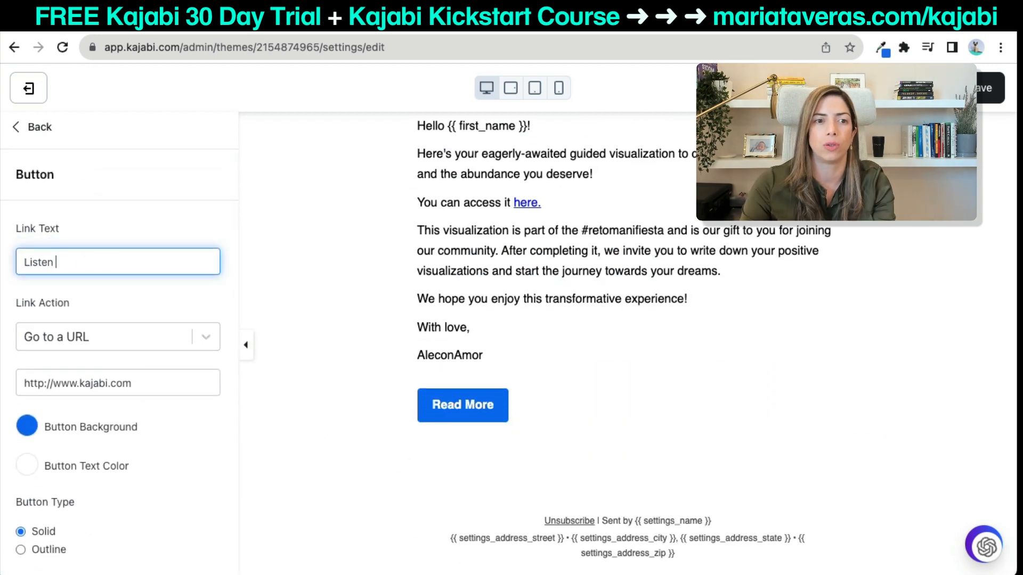
pyautogui.write(' to it now')
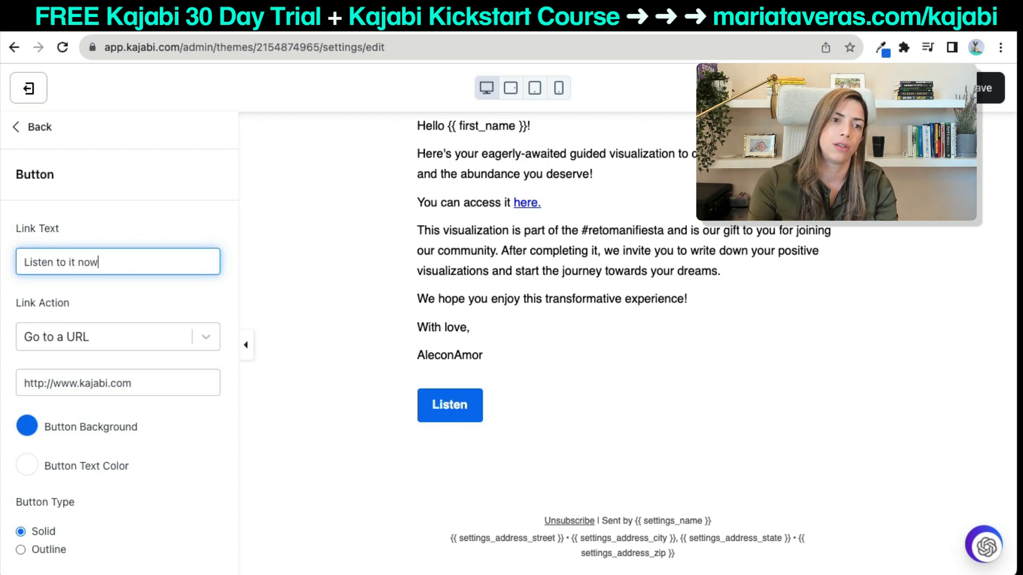
pyautogui.tripleClick(74, 384)
pyautogui.hotkey('ctrl', 'v')
pyautogui.click(27, 426)
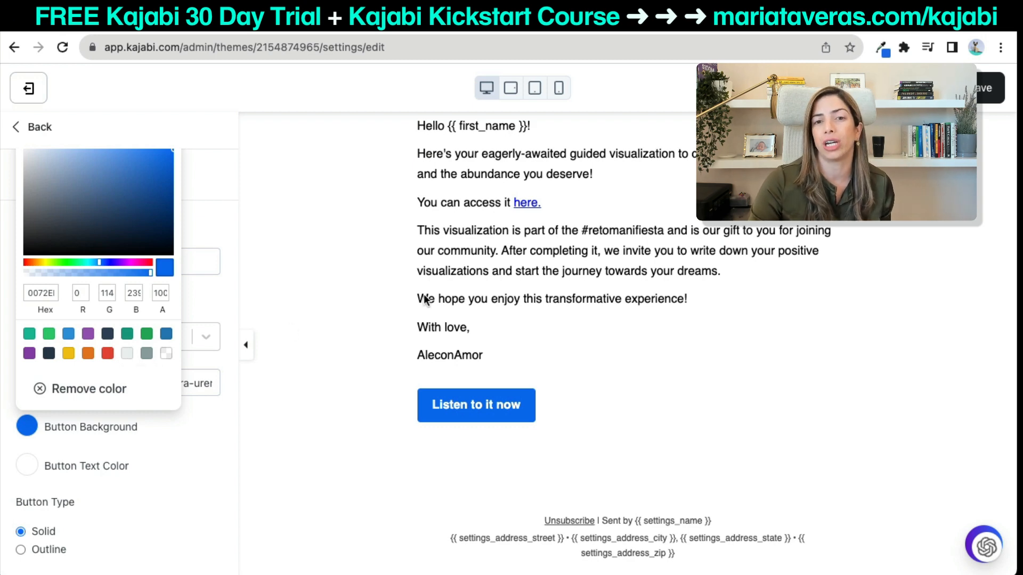
pyautogui.click(542, 26)
# Capture the landing page's salmon pink background colour with the Eye Dropper extension.
pyautogui.scroll(-6, 509, 264)
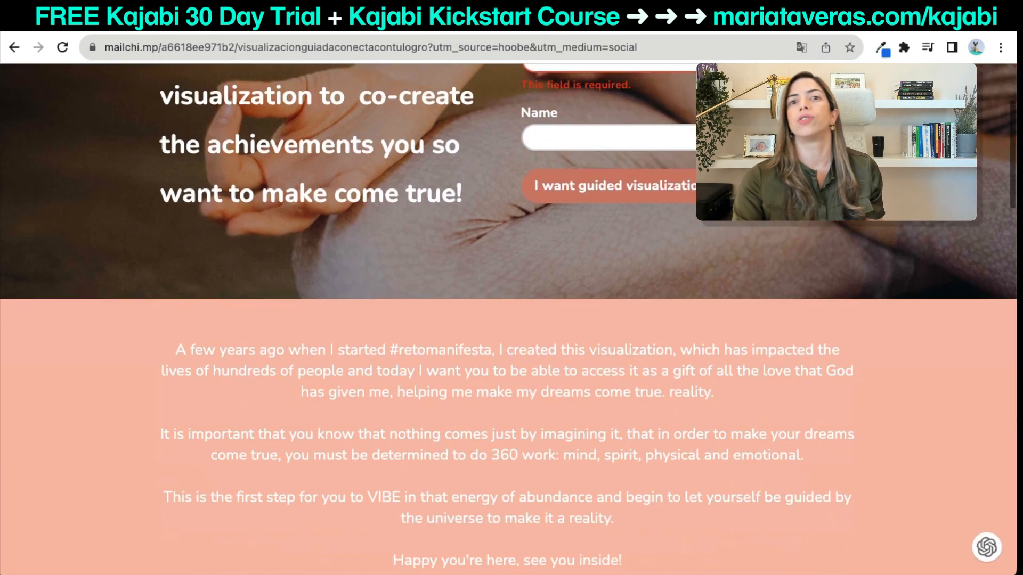
pyautogui.click(884, 49)
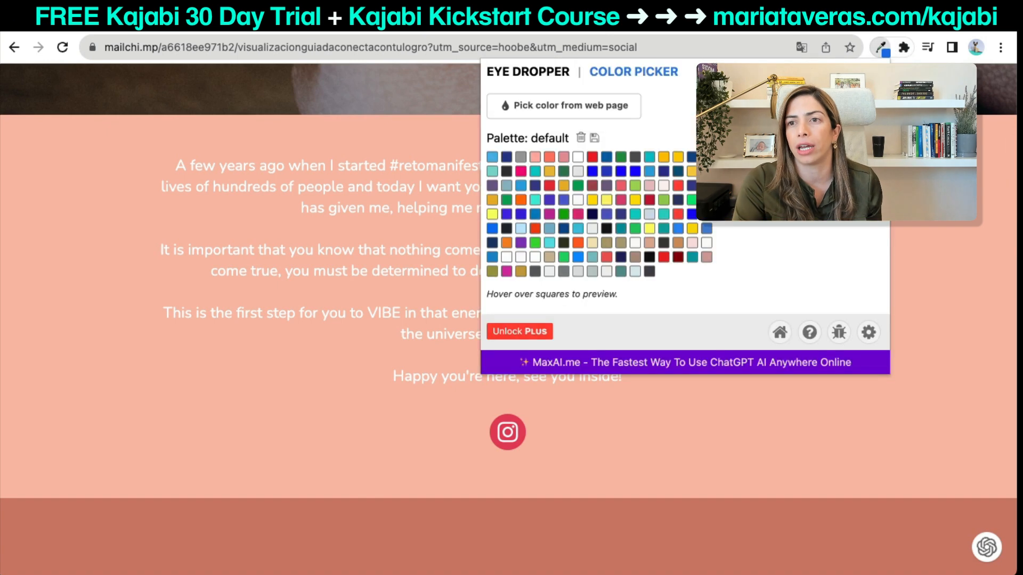
pyautogui.click(606, 103)
pyautogui.click(702, 460)
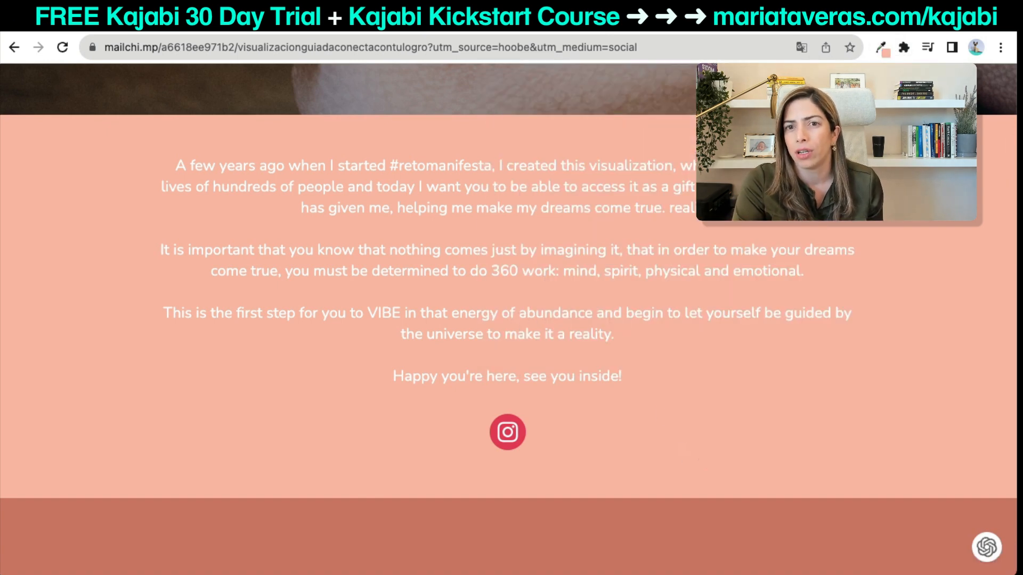
pyautogui.click(880, 49)
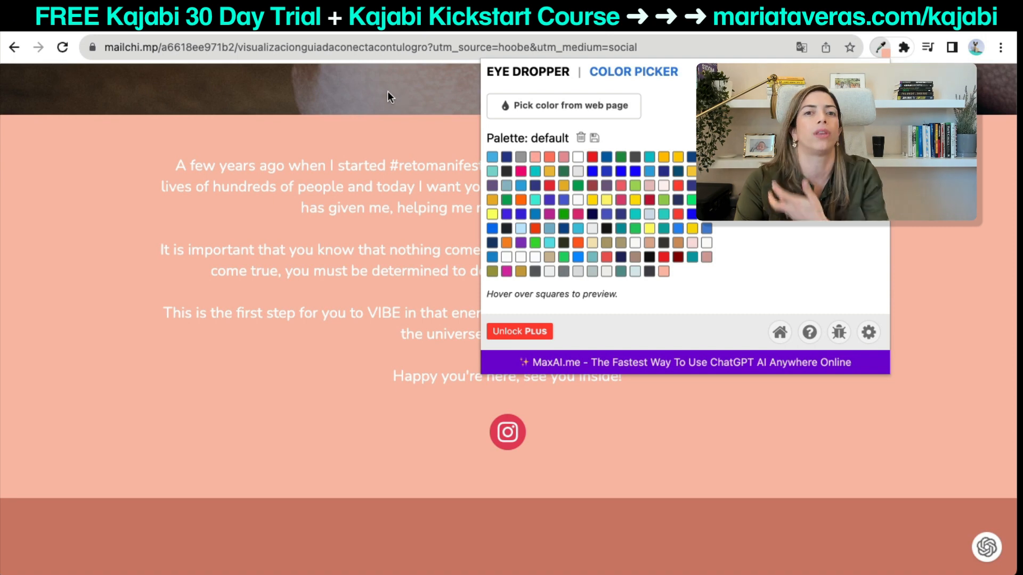
pyautogui.click(197, 31)
# Paste hex fabdaa as the button background colour and save the email.
pyautogui.doubleClick(41, 292)
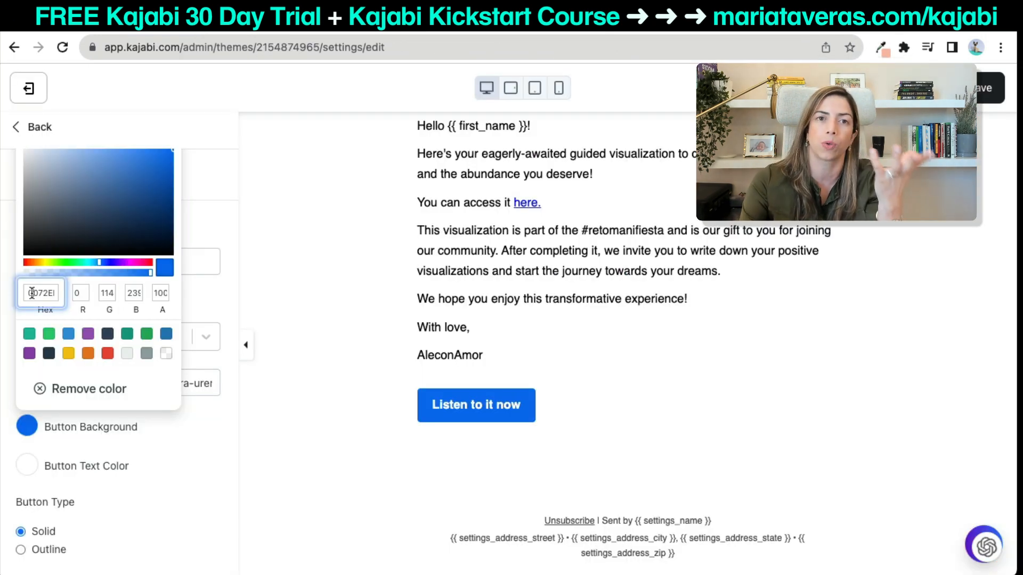
pyautogui.write('fabdaa')
pyautogui.click(178, 455)
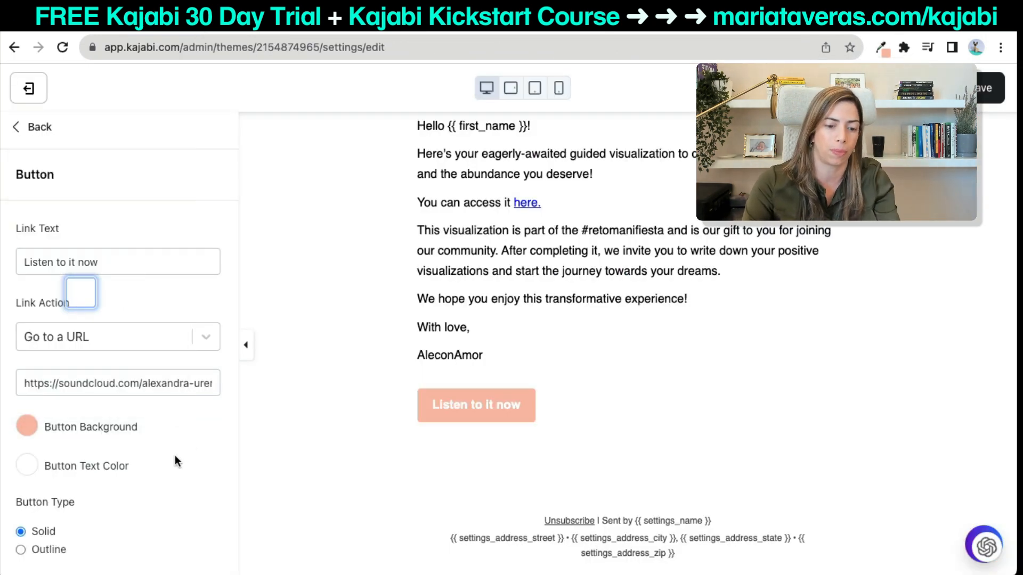
pyautogui.click(973, 88)
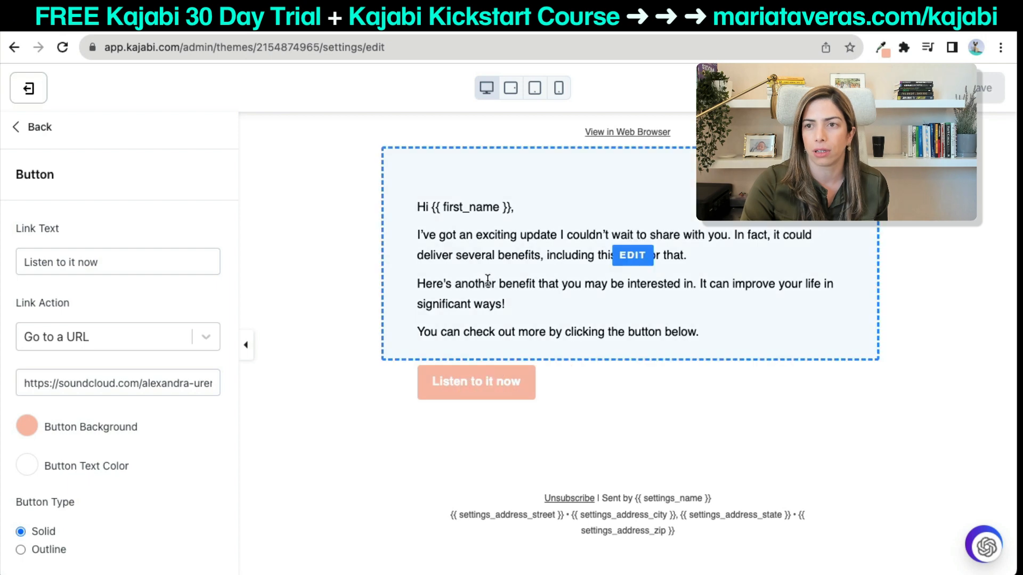
# Reopen the email's Text section and select all of its body text.
pyautogui.click(35, 129)
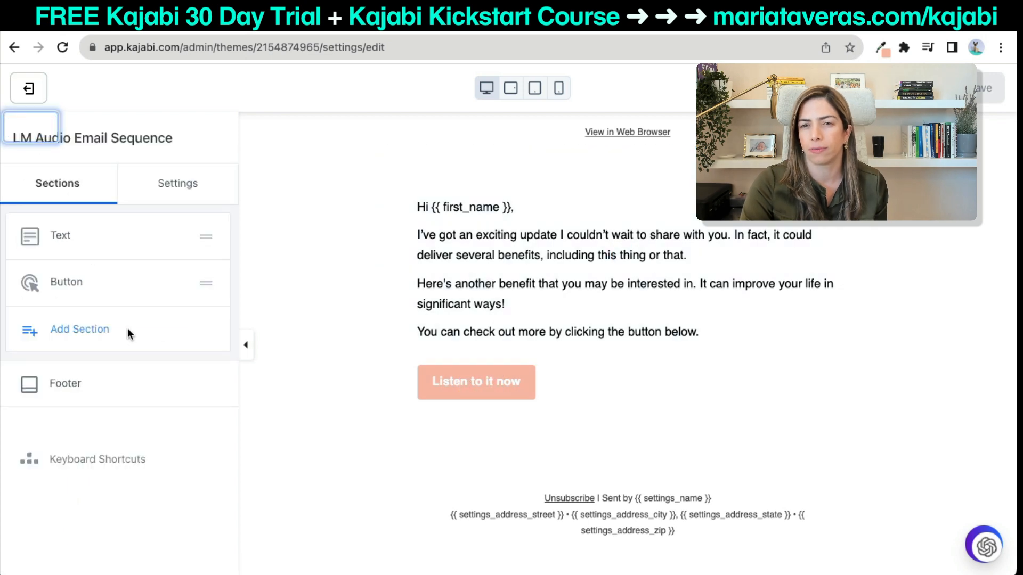
pyautogui.click(80, 243)
pyautogui.scroll(-3, 189, 370)
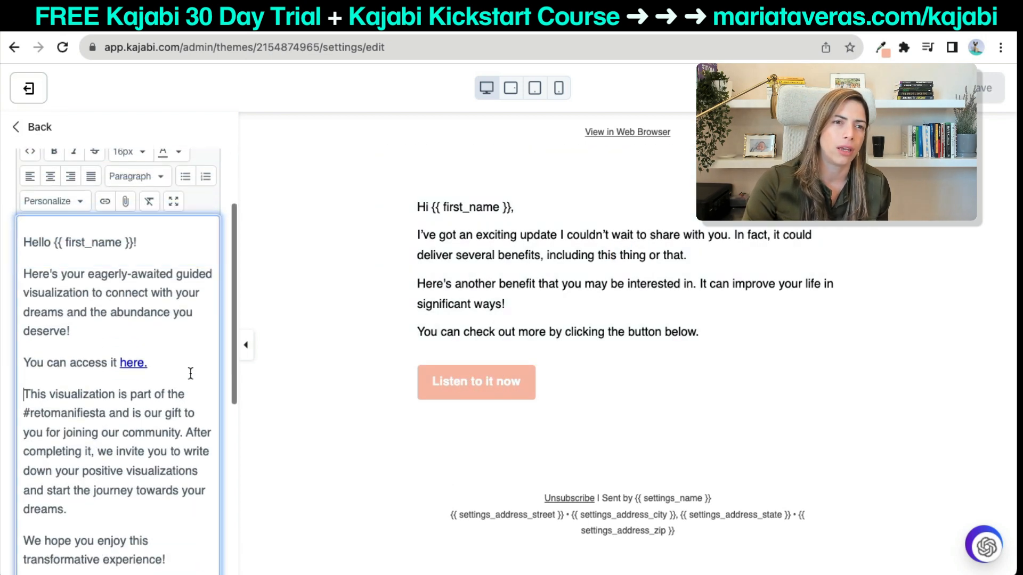
pyautogui.hotkey('ctrl', 'a')
pyautogui.hotkey('ctrl', 'c')
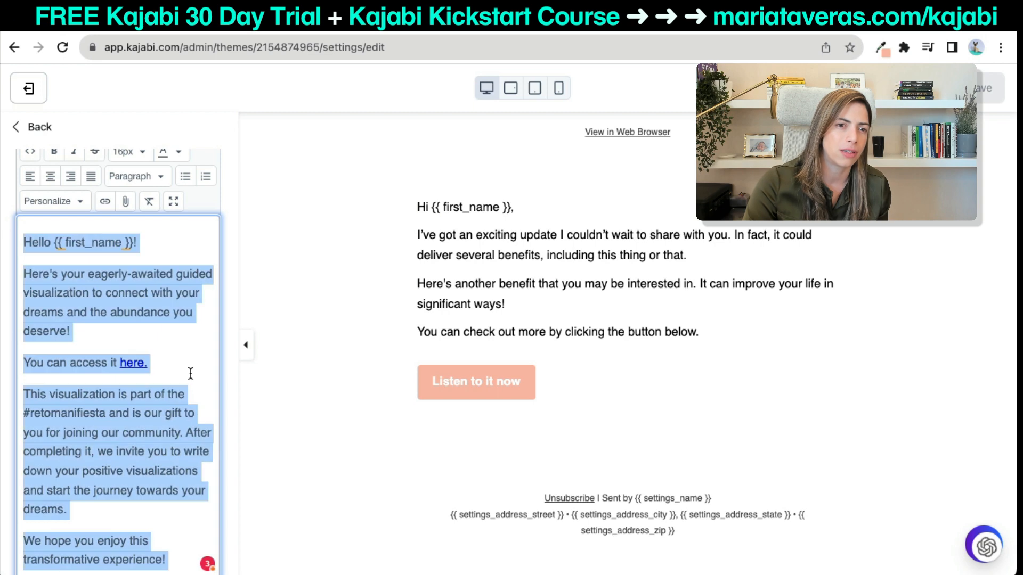
# Reload the editor and paste the visualization email text back into the Text body.
pyautogui.click(62, 47)
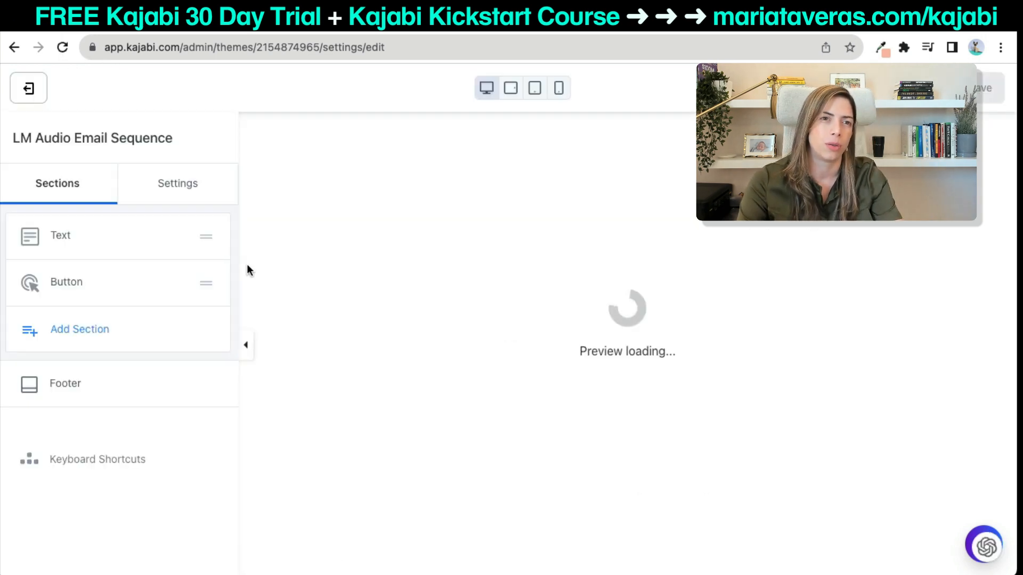
pyautogui.click(586, 250)
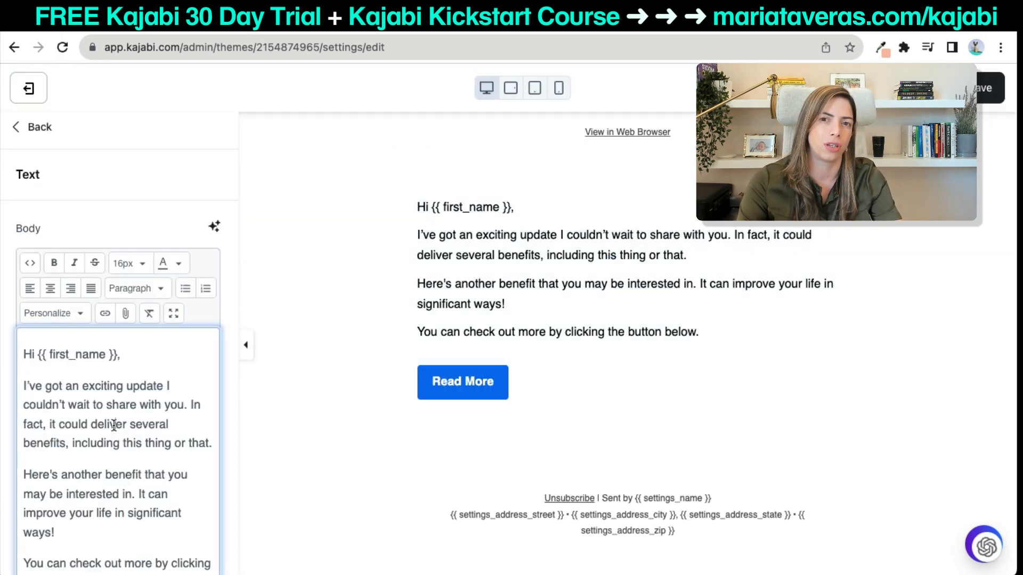
pyautogui.hotkey('ctrl', 'a')
pyautogui.hotkey('ctrl', 'v')
pyautogui.scroll(-5, 114, 424)
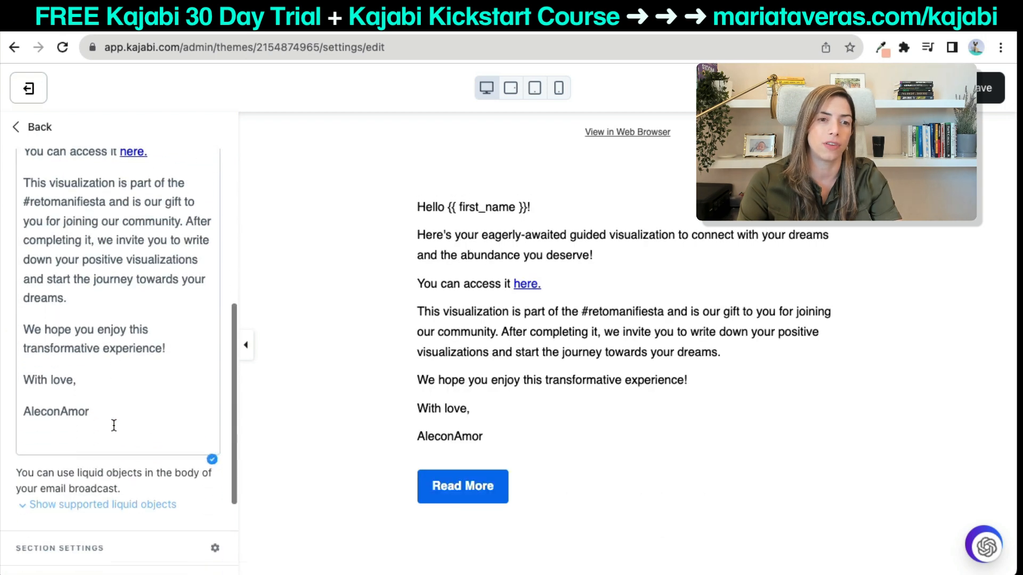
pyautogui.scroll(-2, 114, 425)
pyautogui.scroll(6, 115, 397)
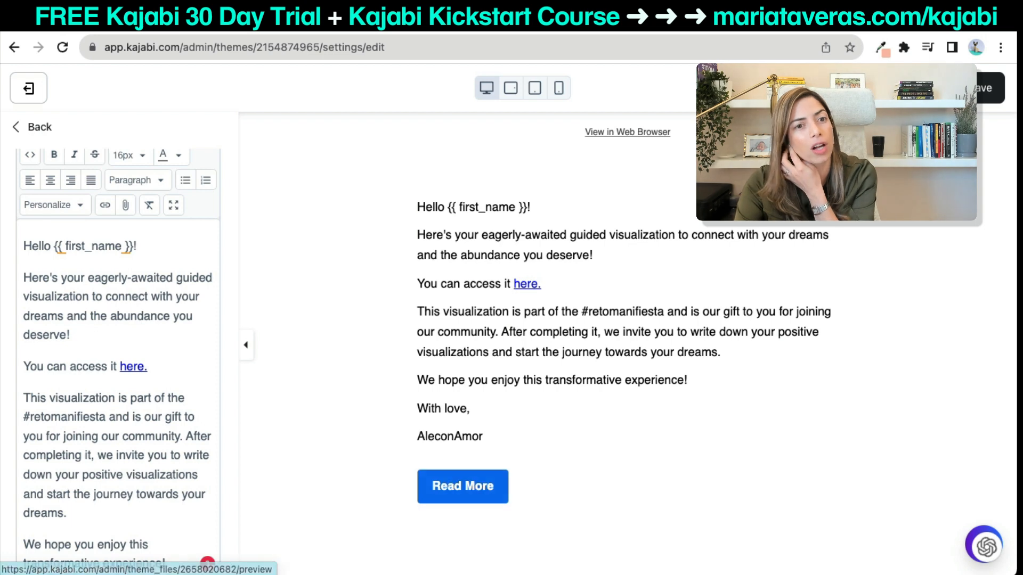
# Set the Read More button background to hex FABDAA.
pyautogui.click(462, 486)
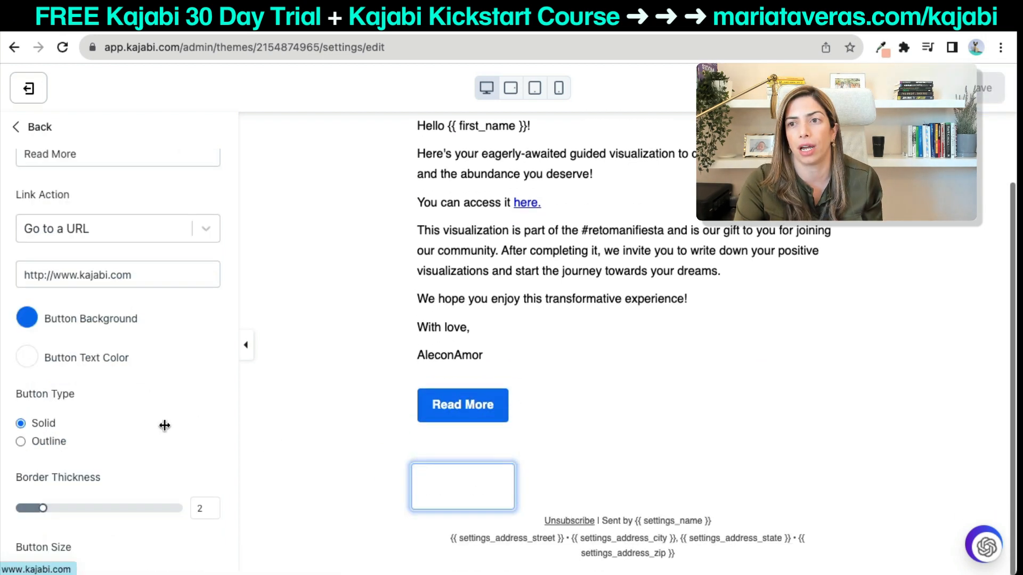
pyautogui.click(27, 319)
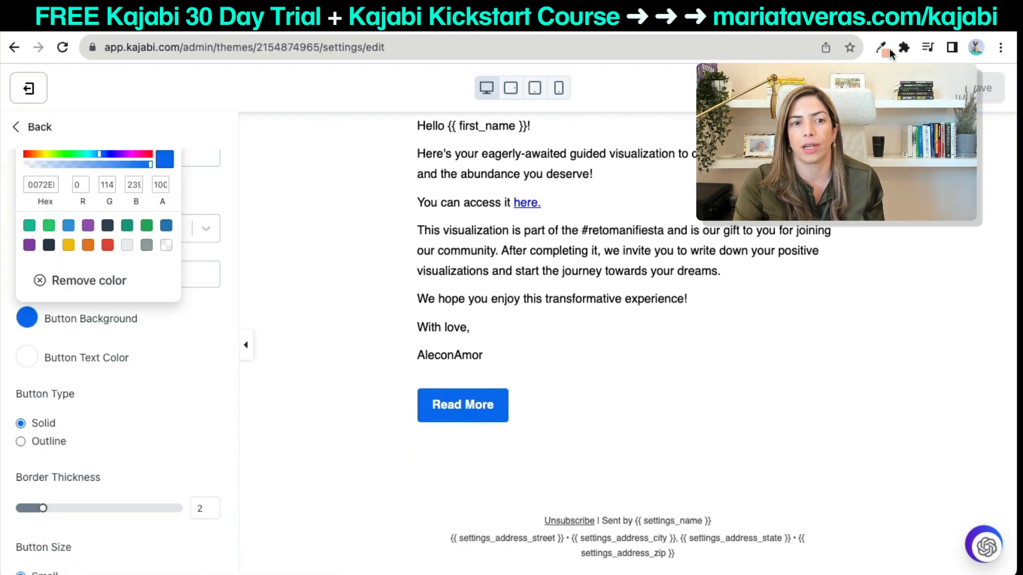
pyautogui.click(881, 48)
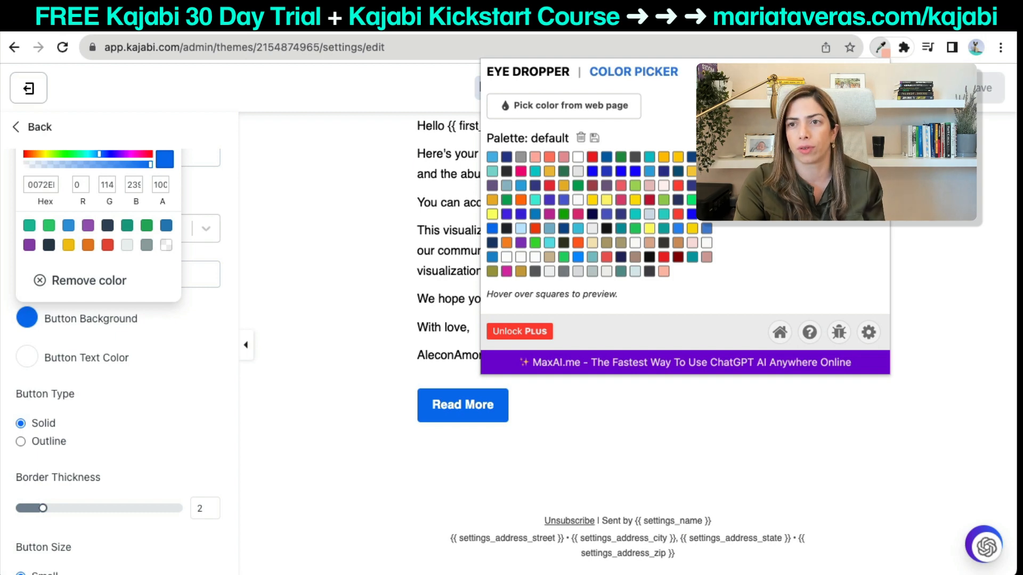
pyautogui.doubleClick(31, 187)
pyautogui.write('FABDAA')
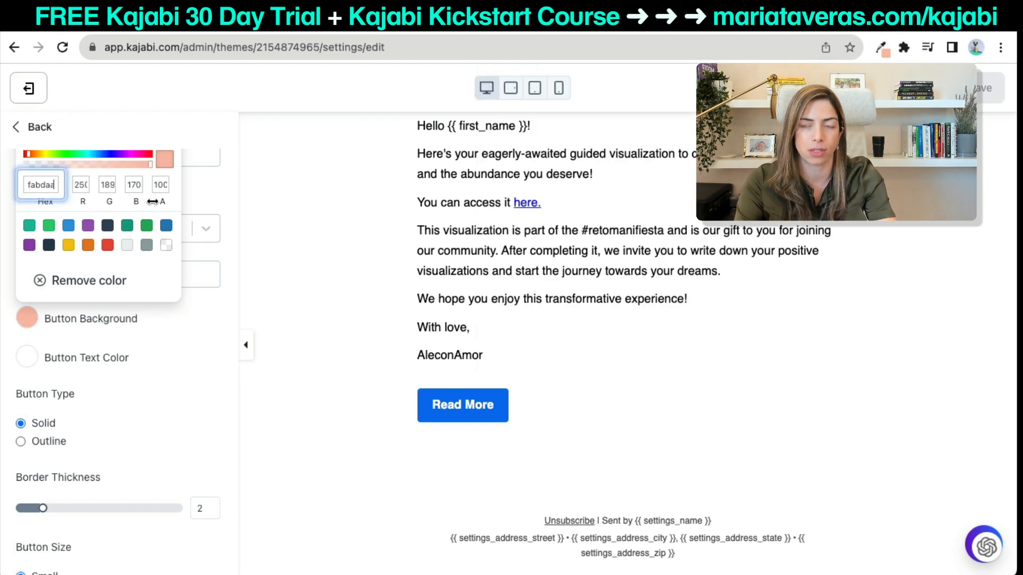
pyautogui.press('Tab')
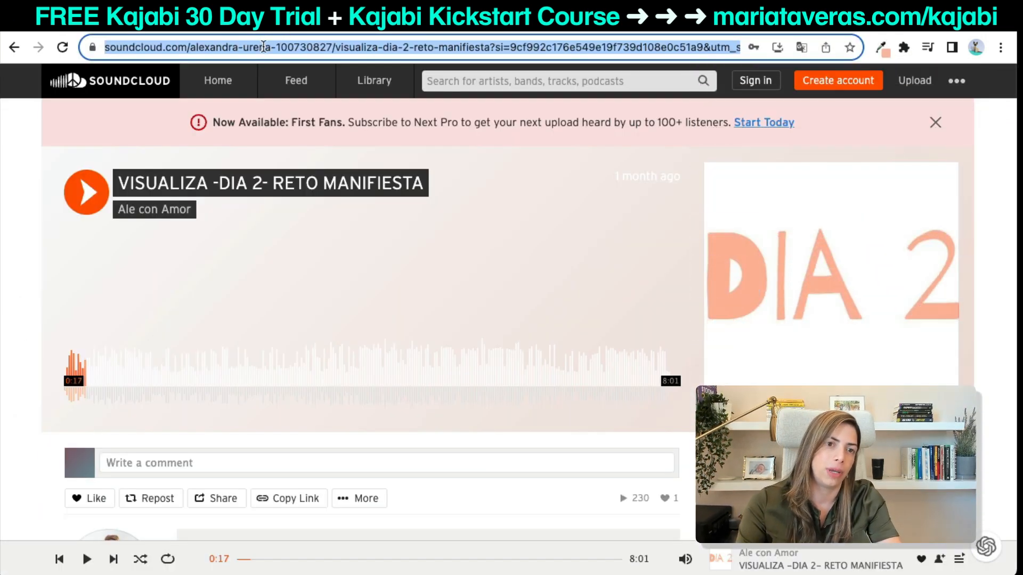
# Link the button to the copied SoundCloud track address and save the email.
pyautogui.click(275, 49)
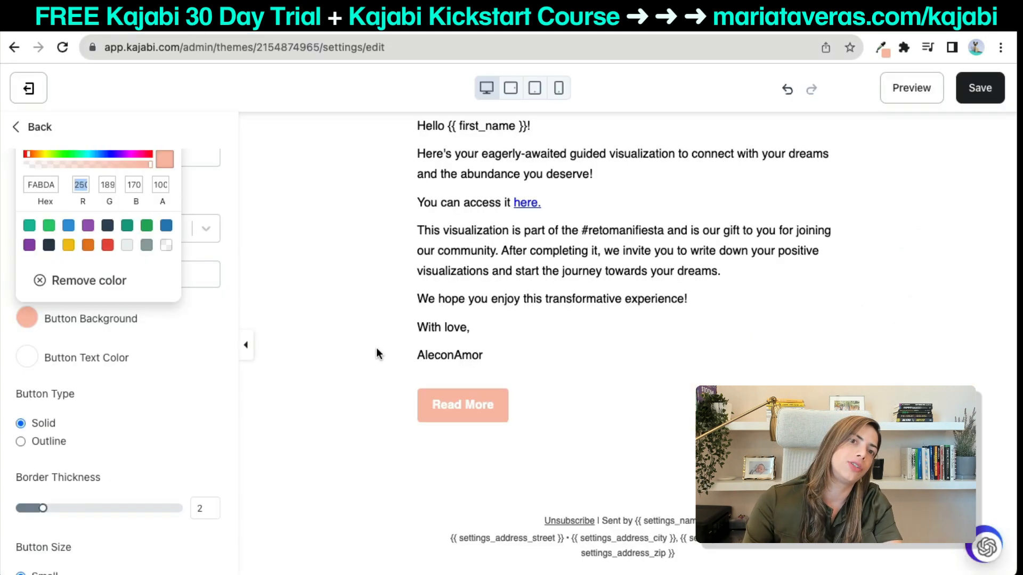
pyautogui.click(423, 406)
pyautogui.click(80, 275)
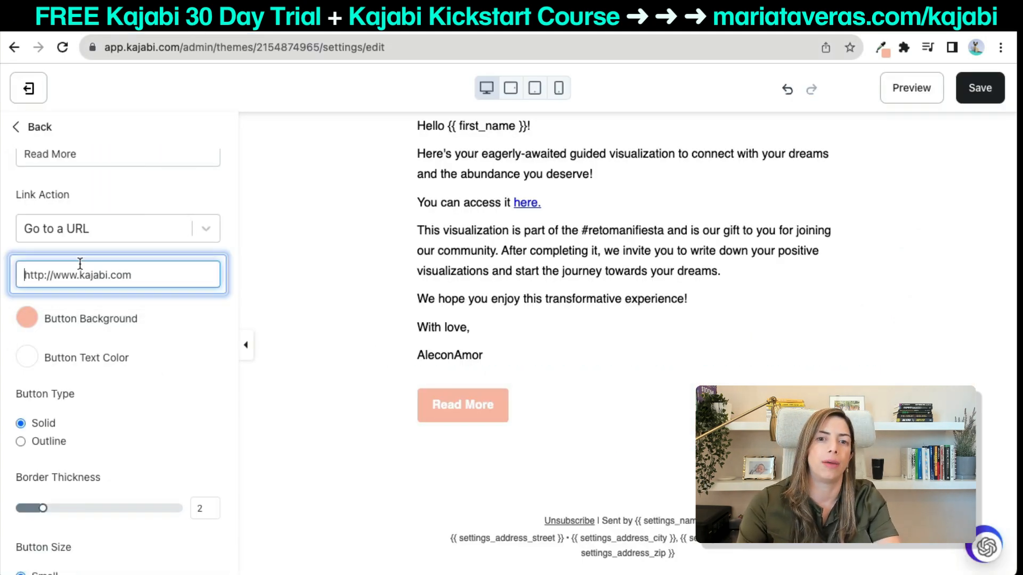
pyautogui.hotkey('ctrl', 'a')
pyautogui.hotkey('ctrl', 'v')
pyautogui.press('Tab')
pyautogui.click(992, 98)
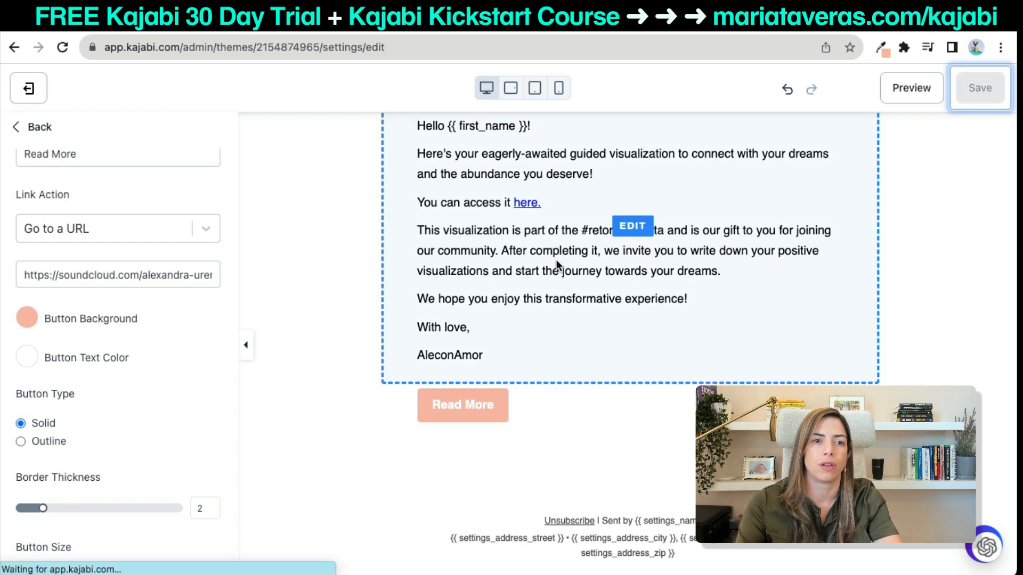
# Check the email in mobile, tablet and desktop previews, then return to the sections list.
pyautogui.click(558, 88)
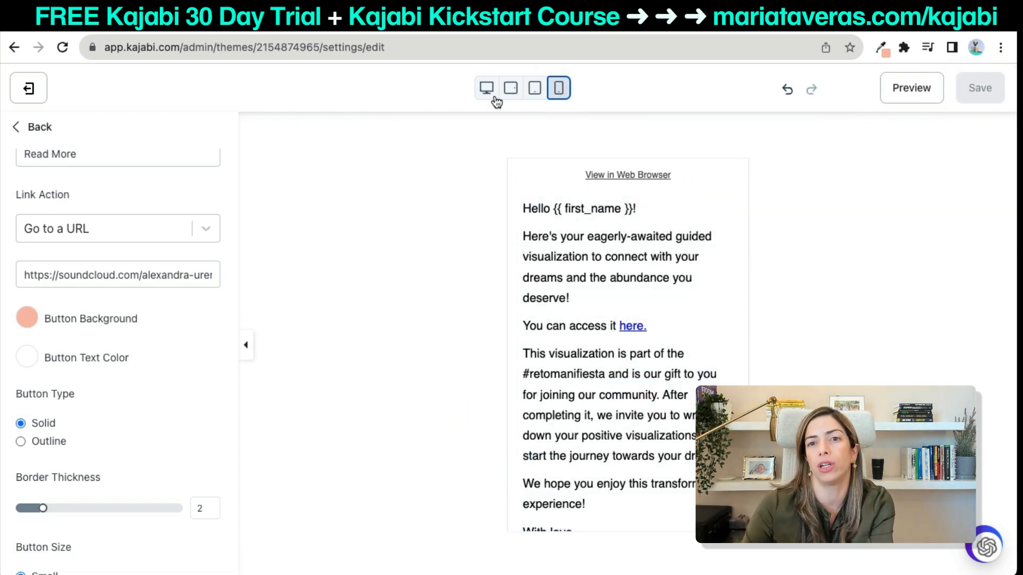
pyautogui.scroll(-4, 597, 304)
pyautogui.scroll(5, 596, 299)
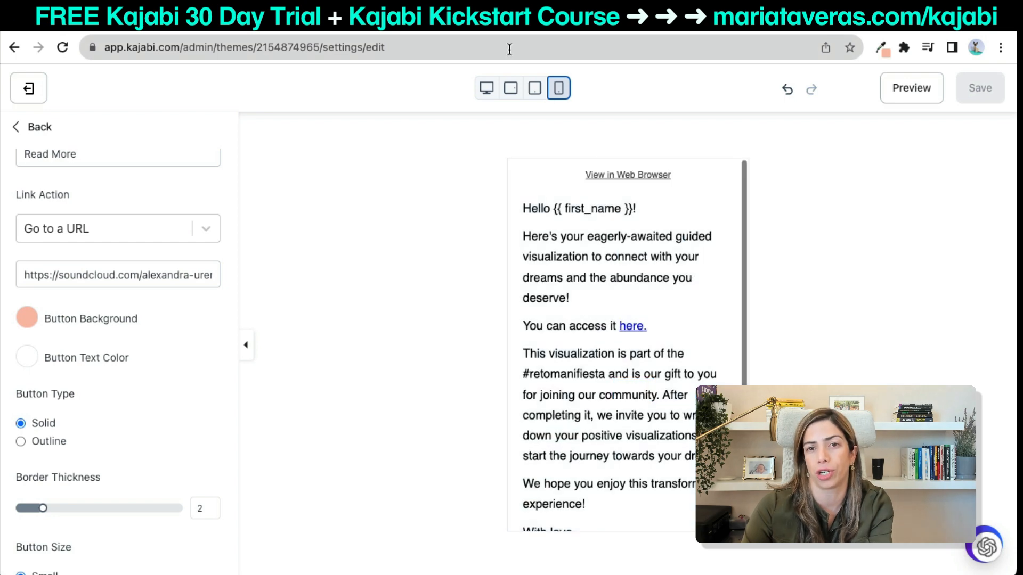
pyautogui.click(526, 91)
pyautogui.click(488, 93)
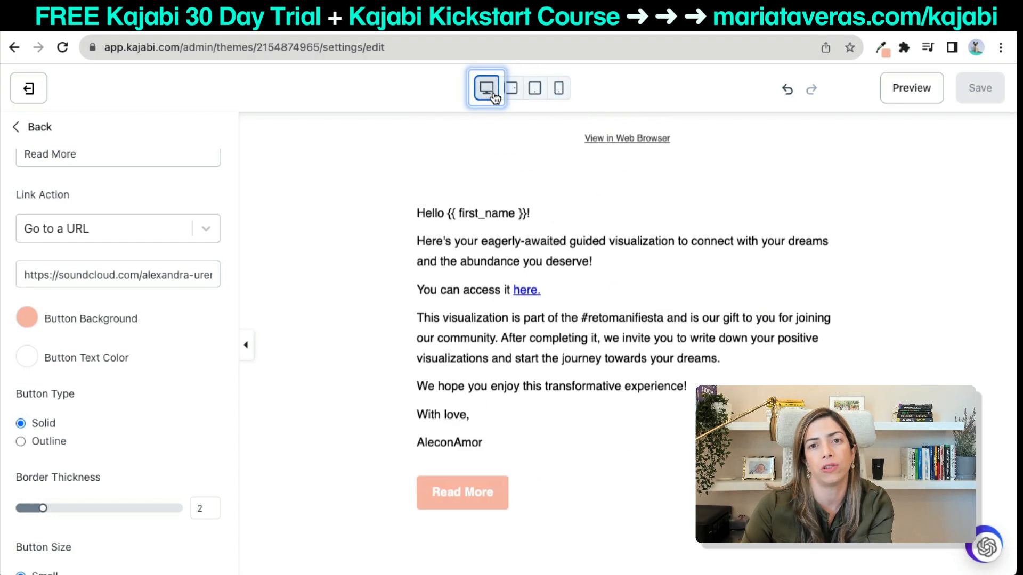
pyautogui.click(45, 129)
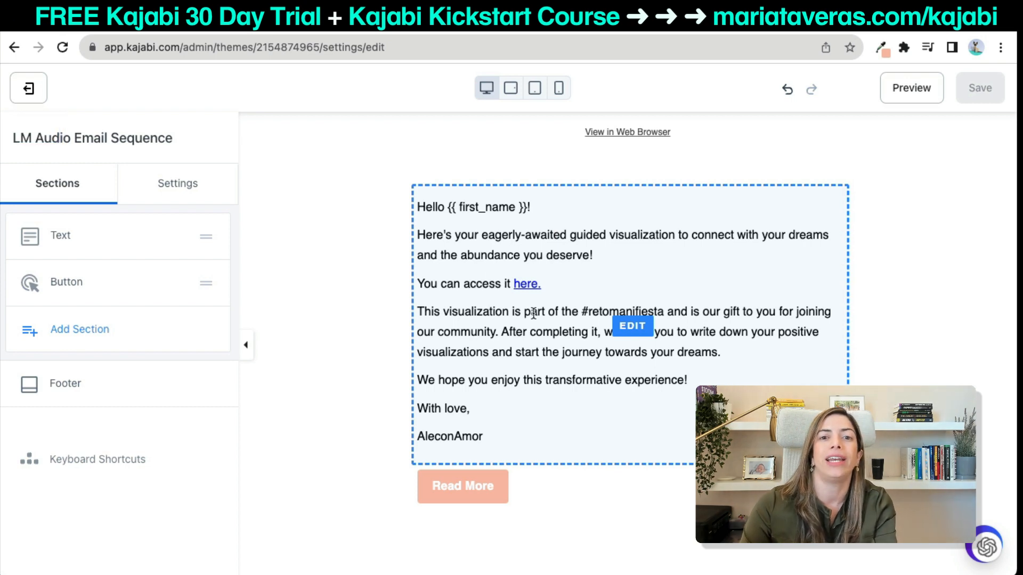
# Browse the Add Section tiles, then go back to the email's Sections list without adding one.
pyautogui.click(133, 345)
pyautogui.moveTo(54, 177)
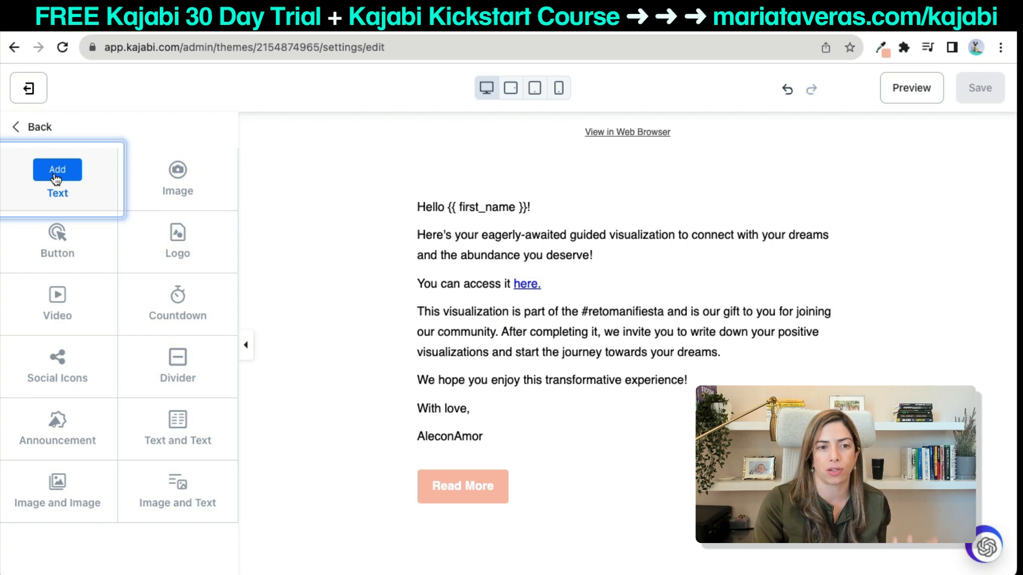
pyautogui.moveTo(76, 246)
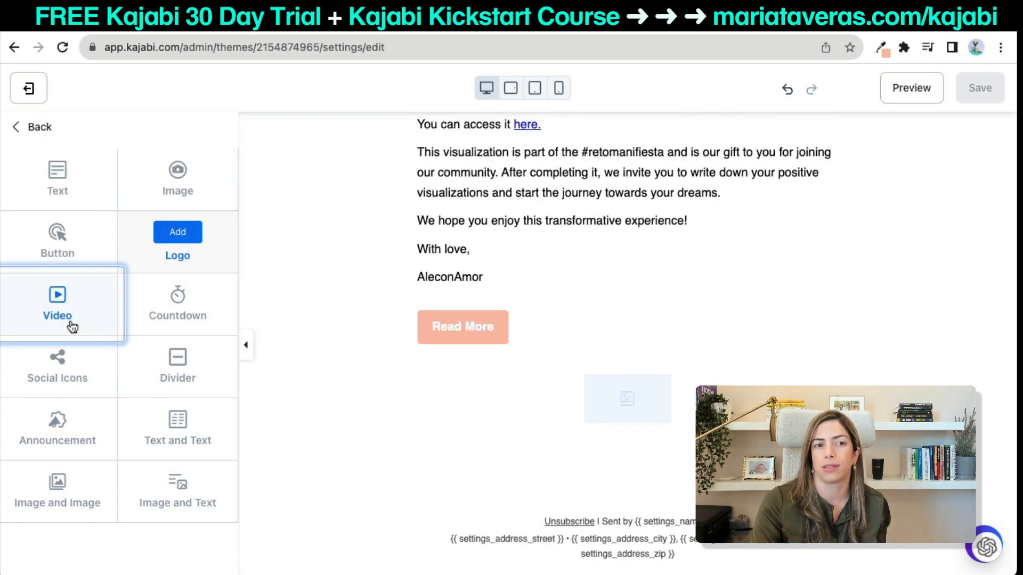
pyautogui.moveTo(173, 332)
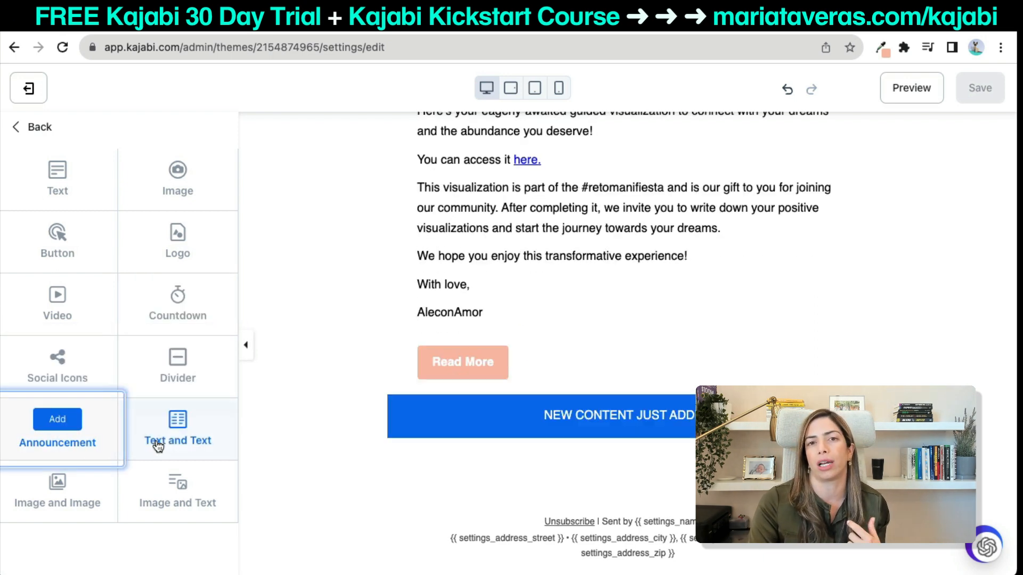
pyautogui.moveTo(158, 445)
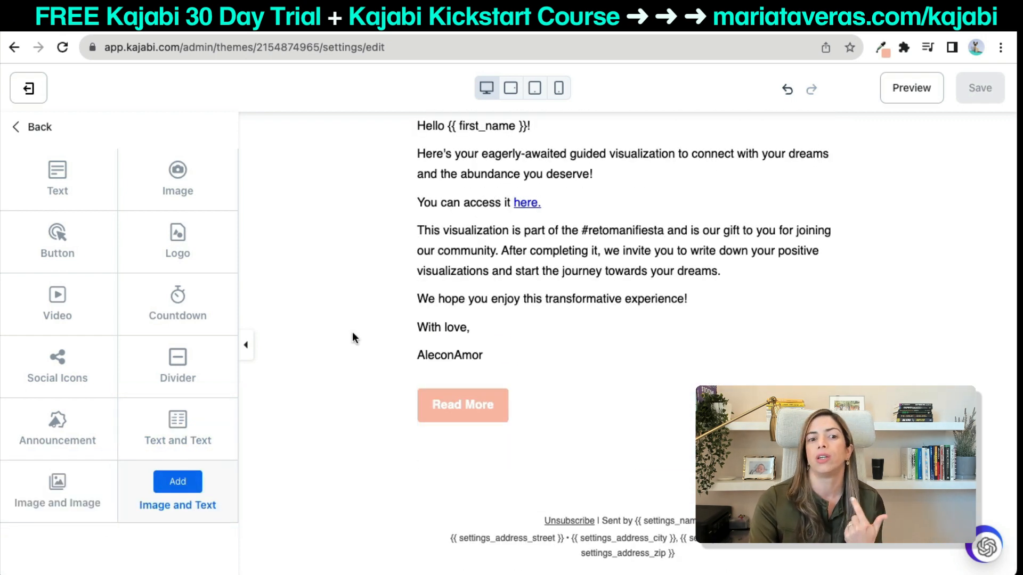
pyautogui.click(49, 140)
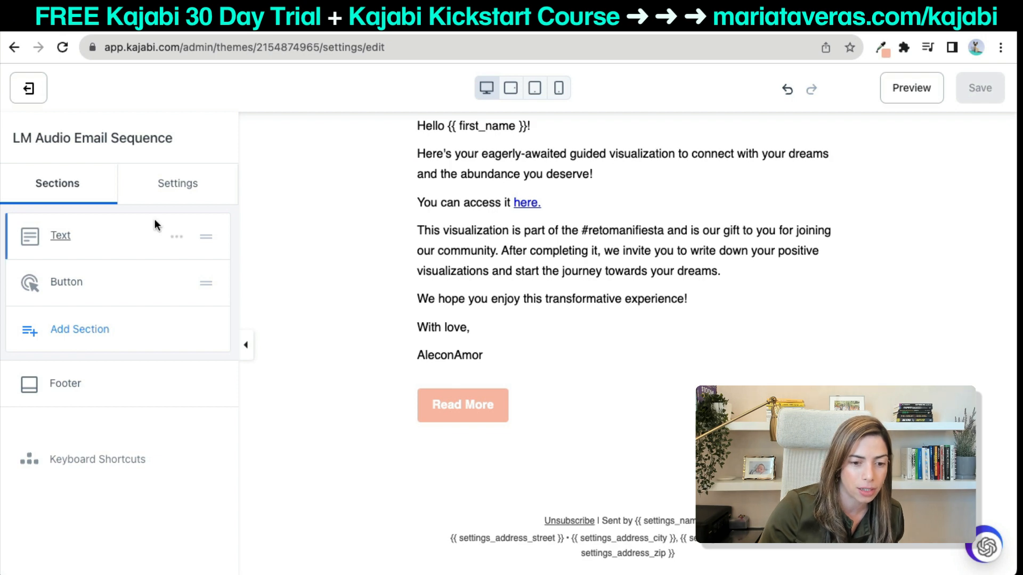
# Save and close the LM Audio email and return to the LM Audio sequence overview.
pyautogui.click(28, 88)
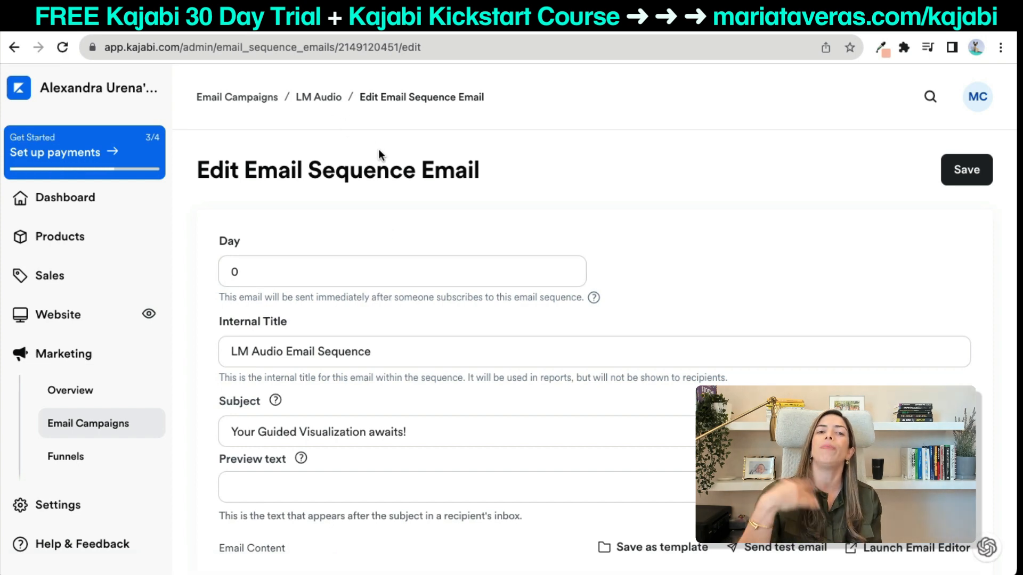
pyautogui.scroll(-4, 436, 370)
pyautogui.scroll(4, 420, 341)
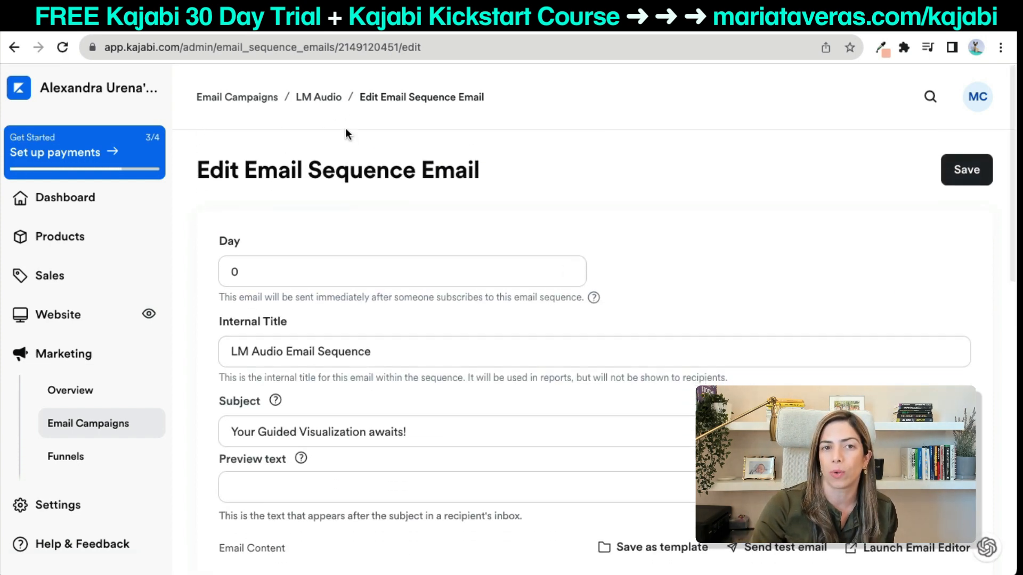
pyautogui.click(319, 97)
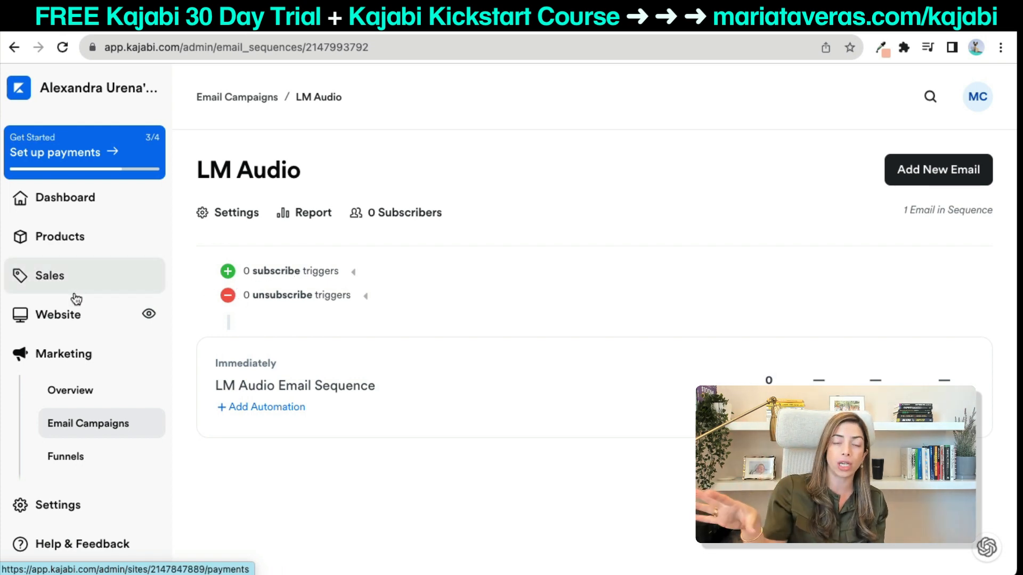
pyautogui.click(65, 324)
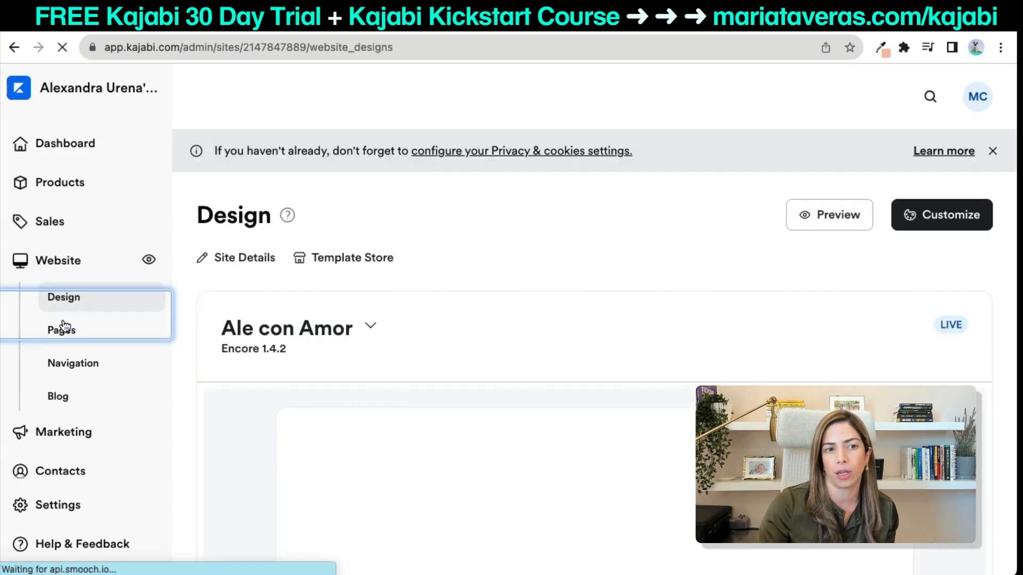
pyautogui.click(68, 385)
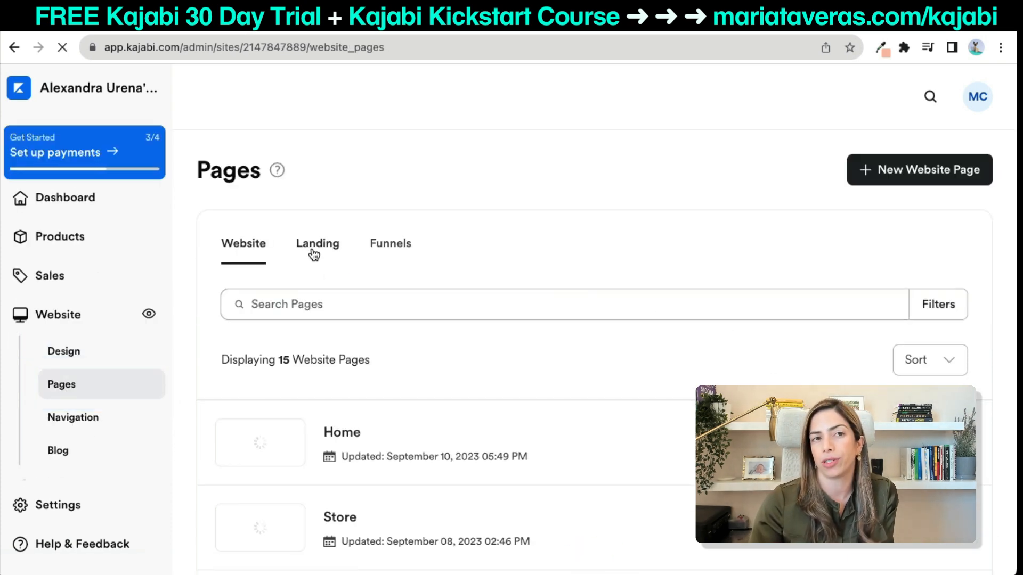
pyautogui.click(316, 251)
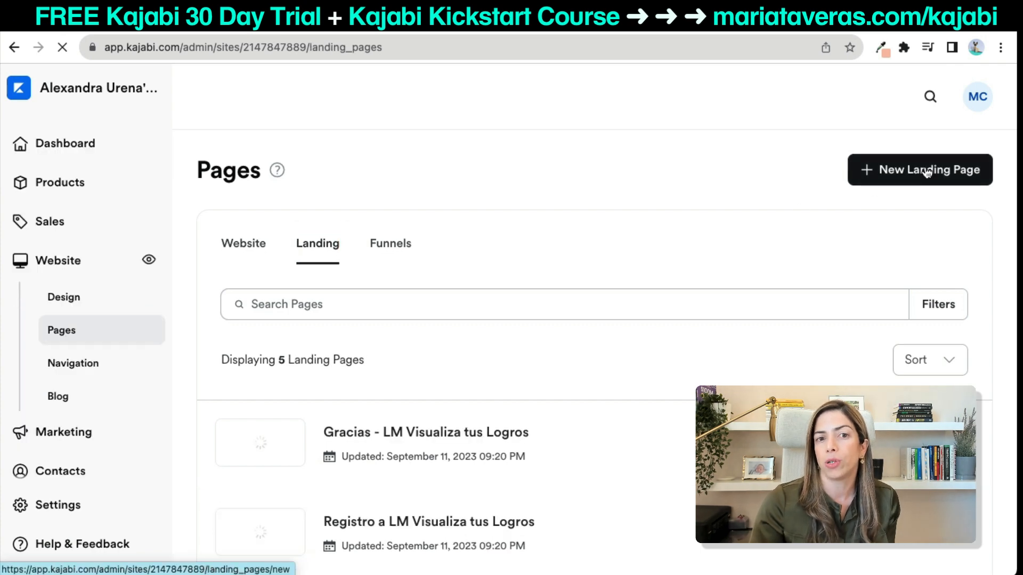
pyautogui.click(927, 171)
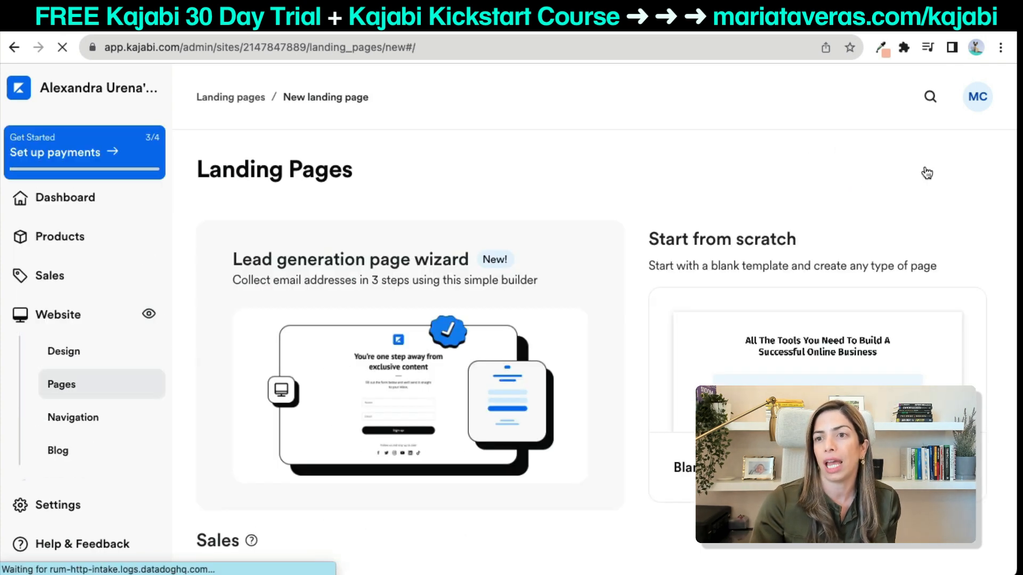
pyautogui.scroll(-10, 569, 347)
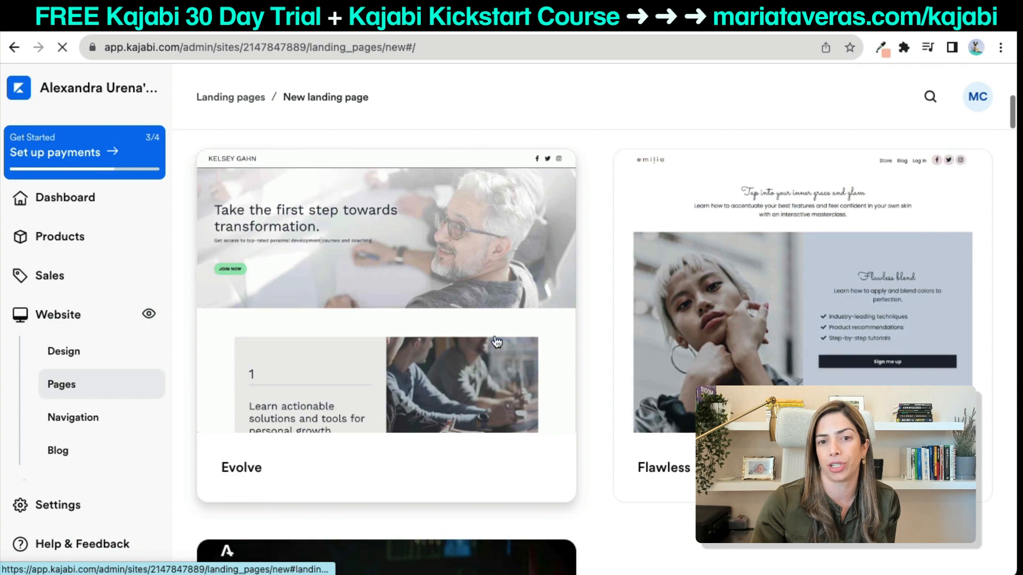
pyautogui.scroll(-3, 474, 407)
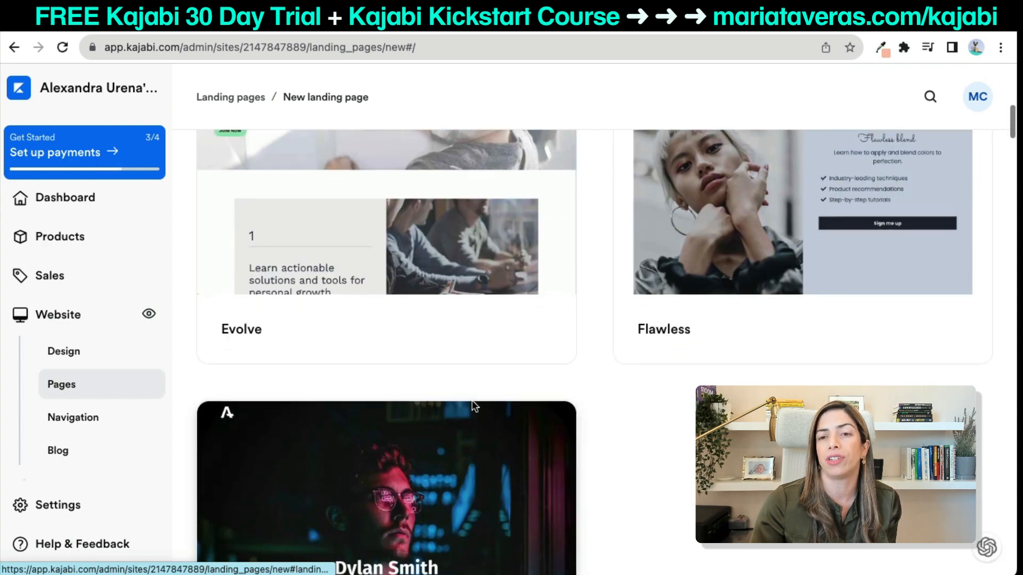
pyautogui.scroll(4, 244, 277)
pyautogui.scroll(-3, 254, 261)
pyautogui.scroll(-6, 295, 380)
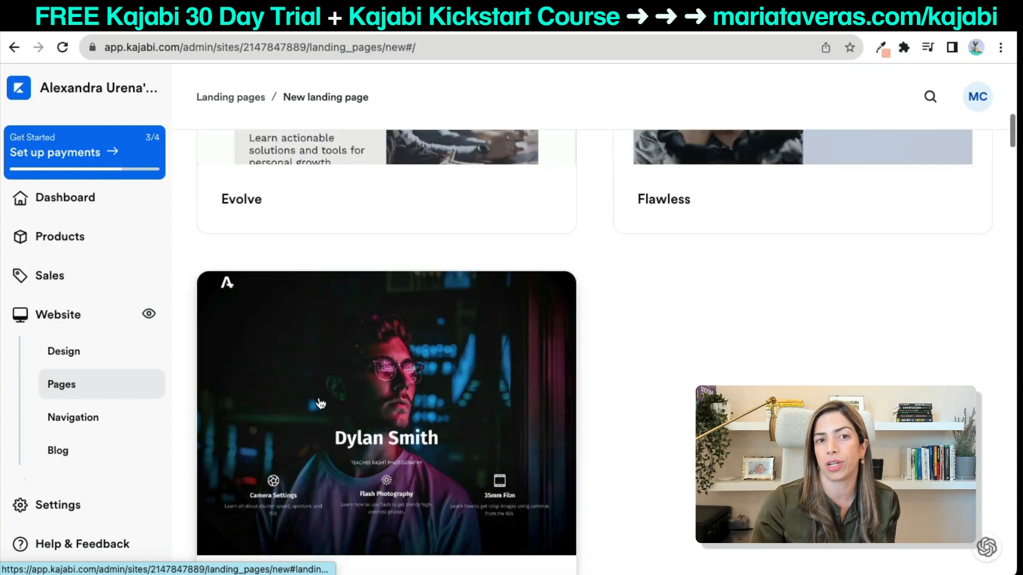
pyautogui.click(234, 509)
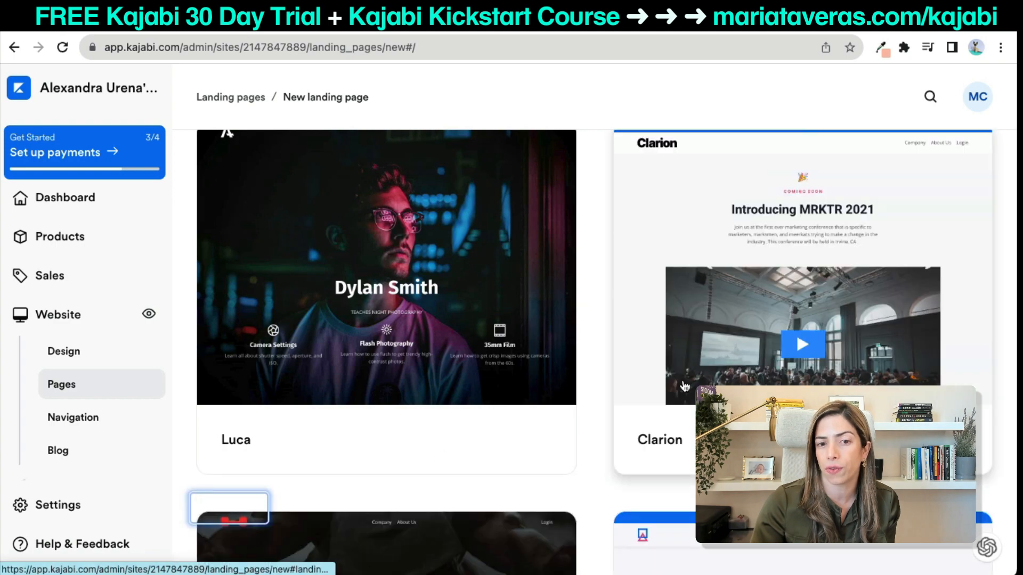
pyautogui.scroll(-5, 547, 427)
pyautogui.scroll(-5, 484, 405)
pyautogui.scroll(-3, 484, 404)
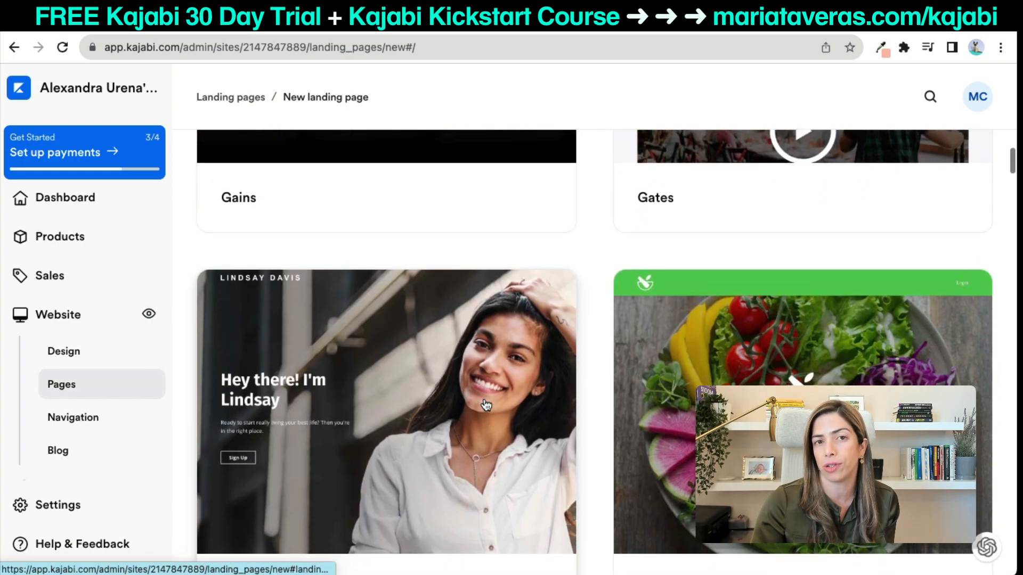
pyautogui.scroll(-3, 589, 412)
pyautogui.scroll(-2, 635, 454)
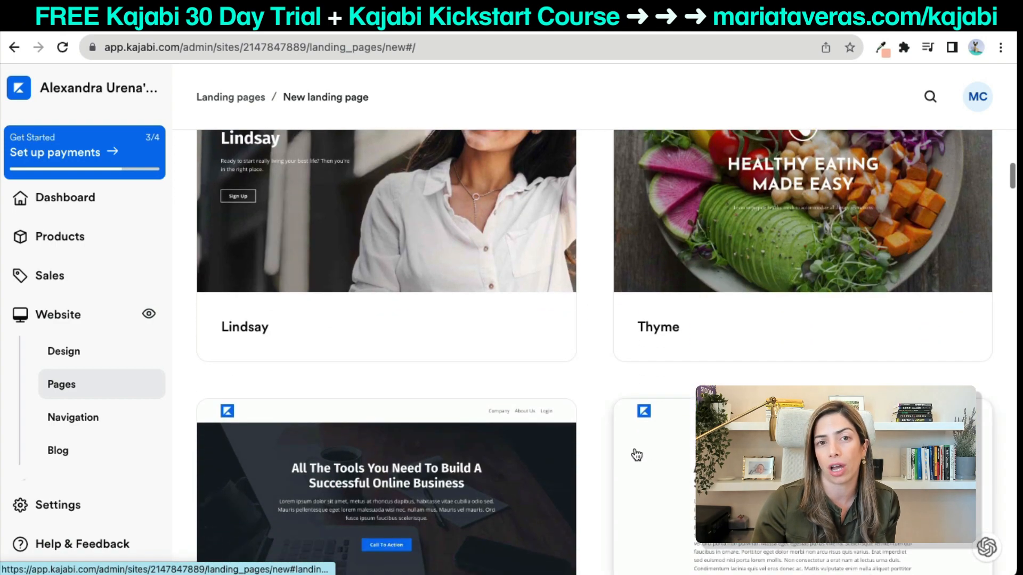
pyautogui.scroll(-8, 491, 467)
pyautogui.scroll(-3, 493, 468)
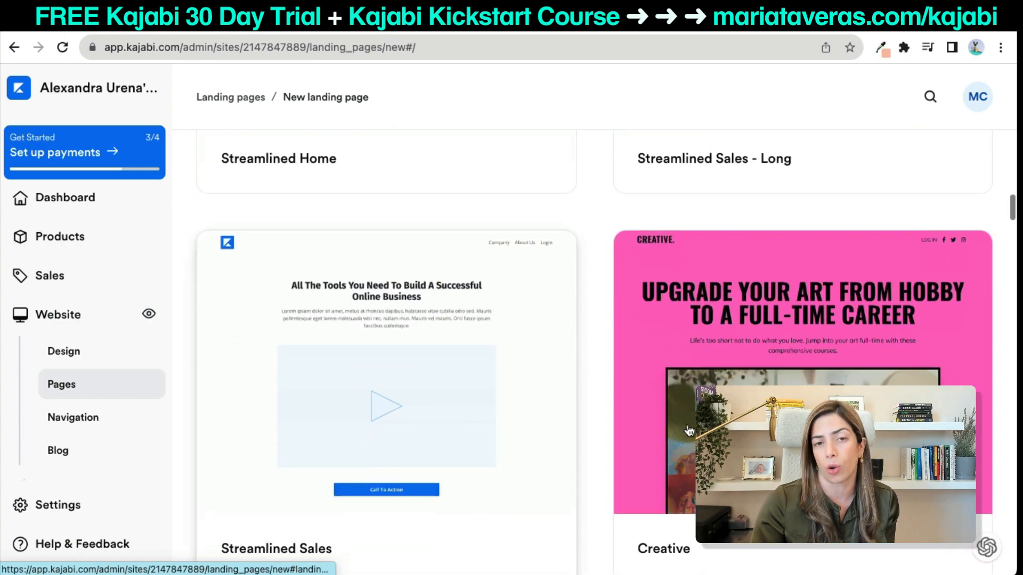
pyautogui.scroll(-8, 444, 369)
pyautogui.scroll(-10, 442, 368)
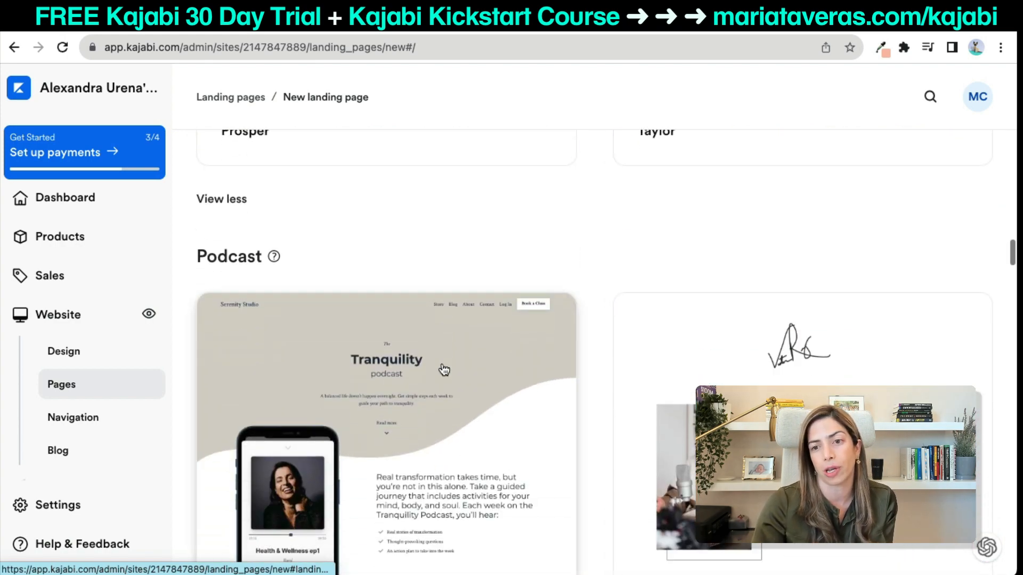
pyautogui.scroll(-9, 517, 407)
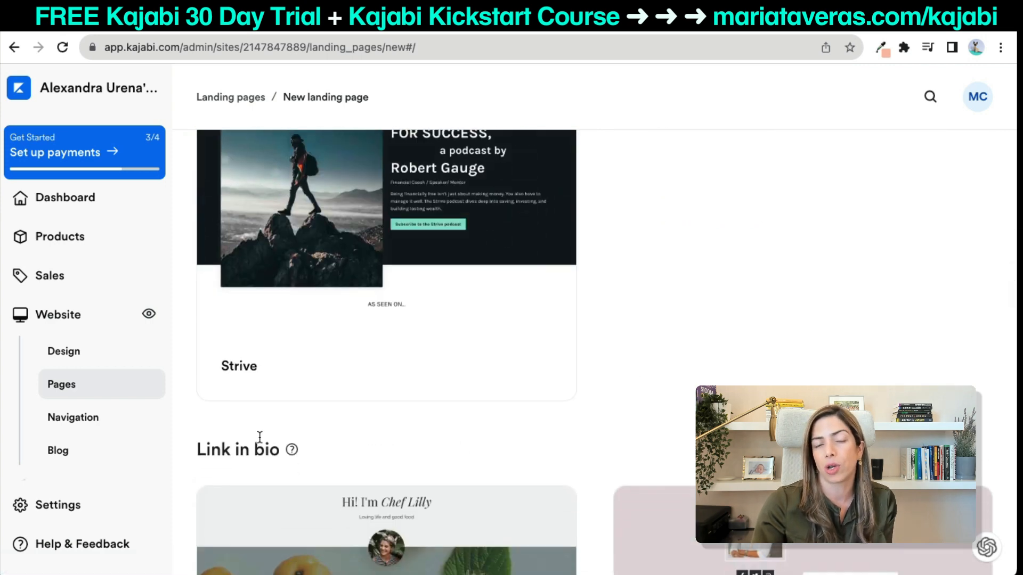
pyautogui.scroll(-6, 261, 441)
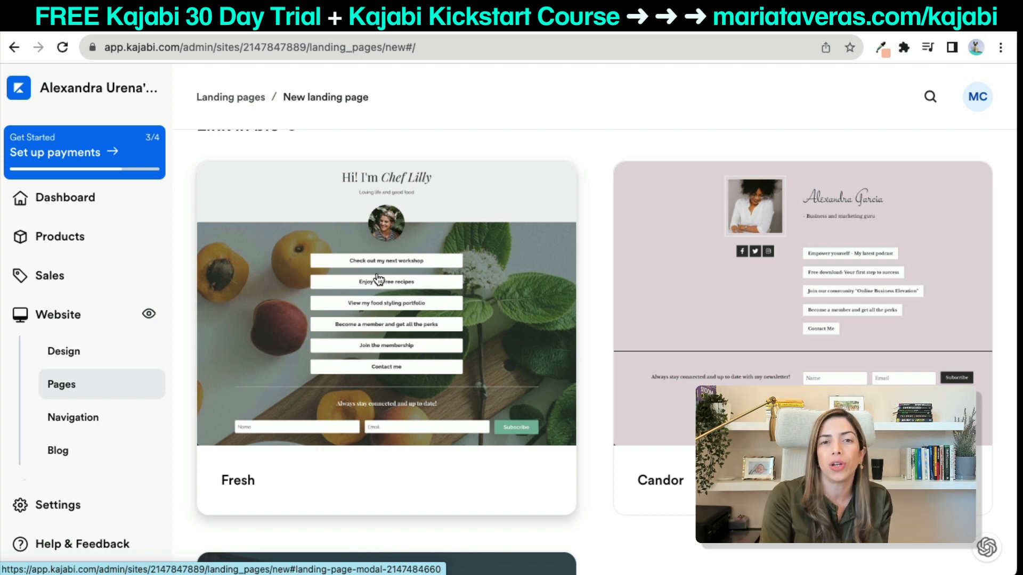
pyautogui.scroll(1, 377, 334)
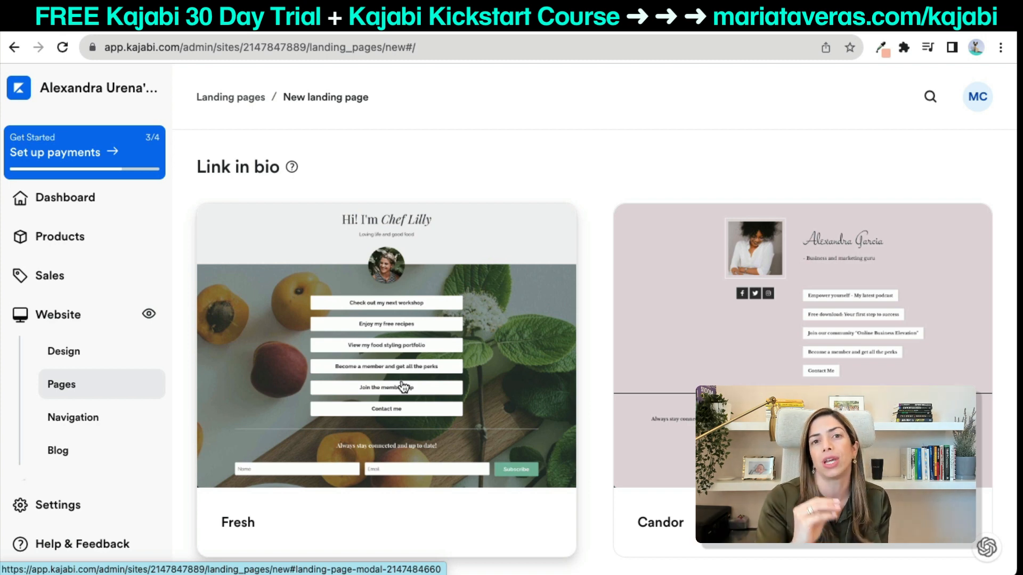
pyautogui.scroll(-15, 403, 387)
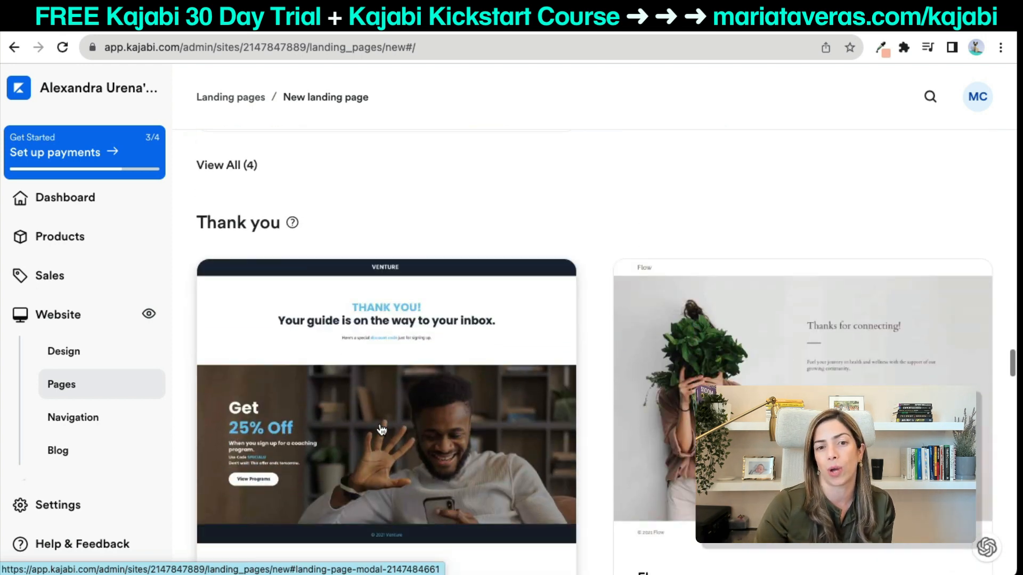
pyautogui.scroll(-3, 381, 428)
pyautogui.scroll(-2, 480, 405)
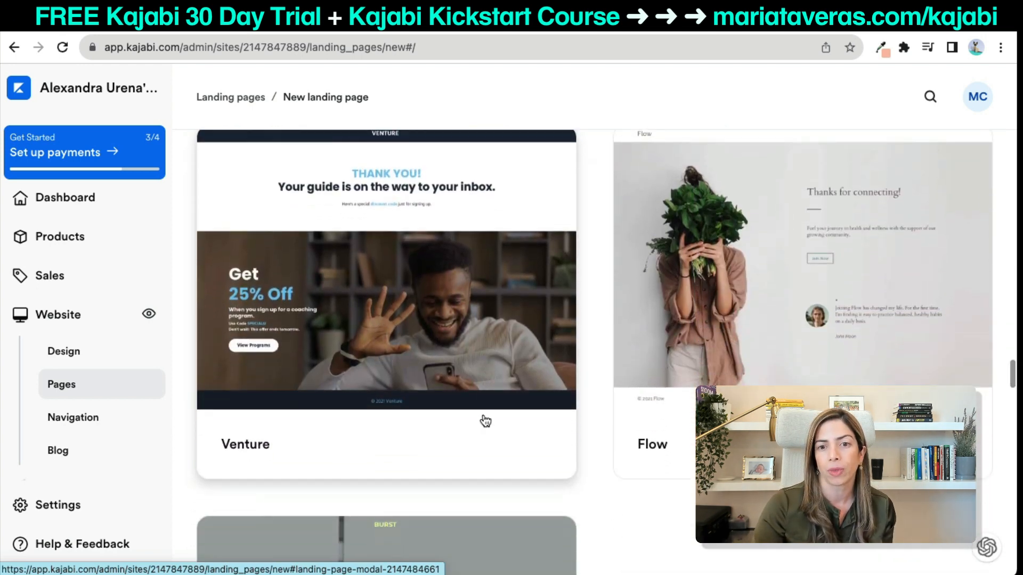
pyautogui.scroll(-10, 386, 394)
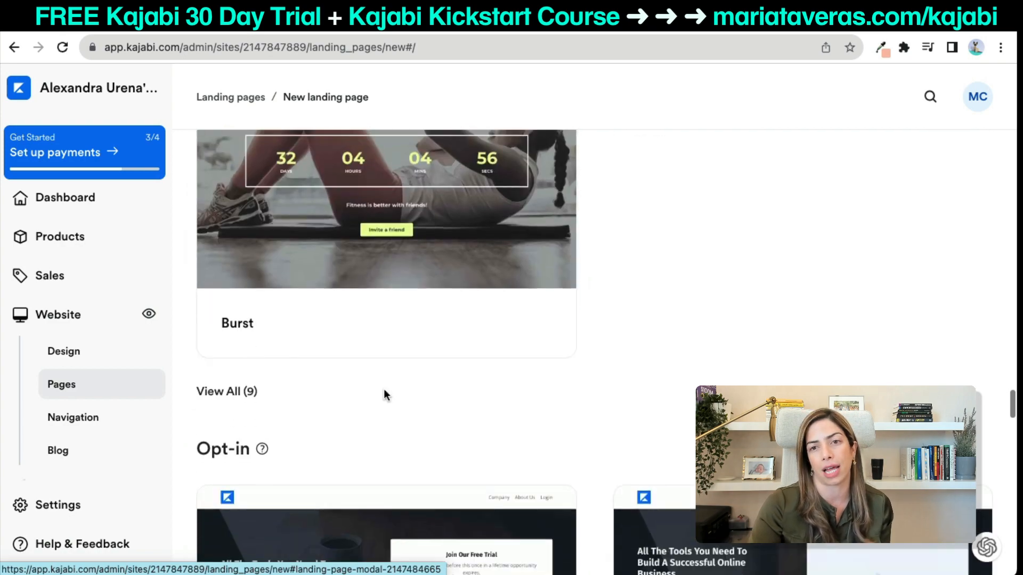
pyautogui.click(249, 326)
pyautogui.scroll(-2, 473, 454)
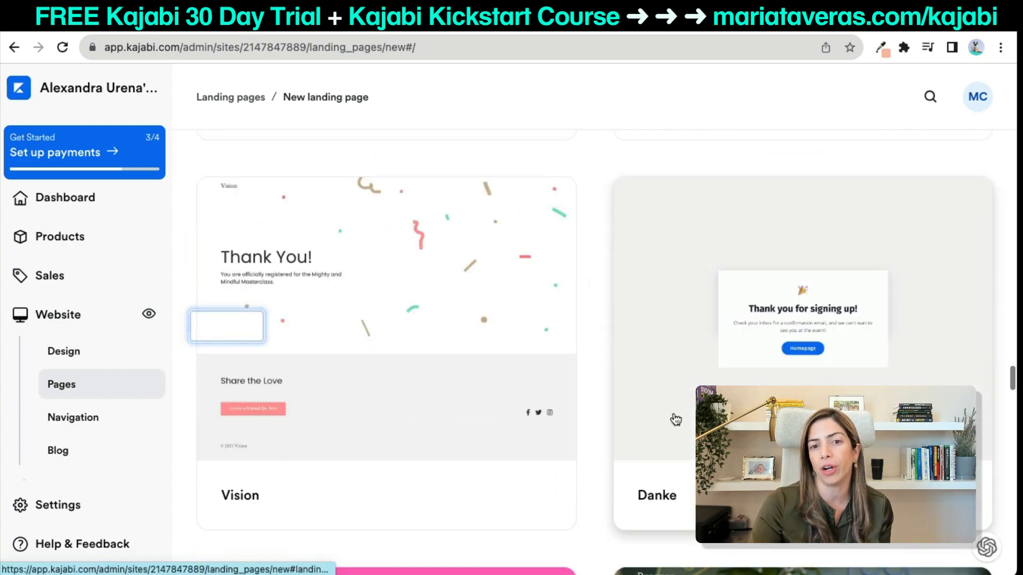
pyautogui.scroll(-8, 675, 420)
pyautogui.scroll(-15, 497, 465)
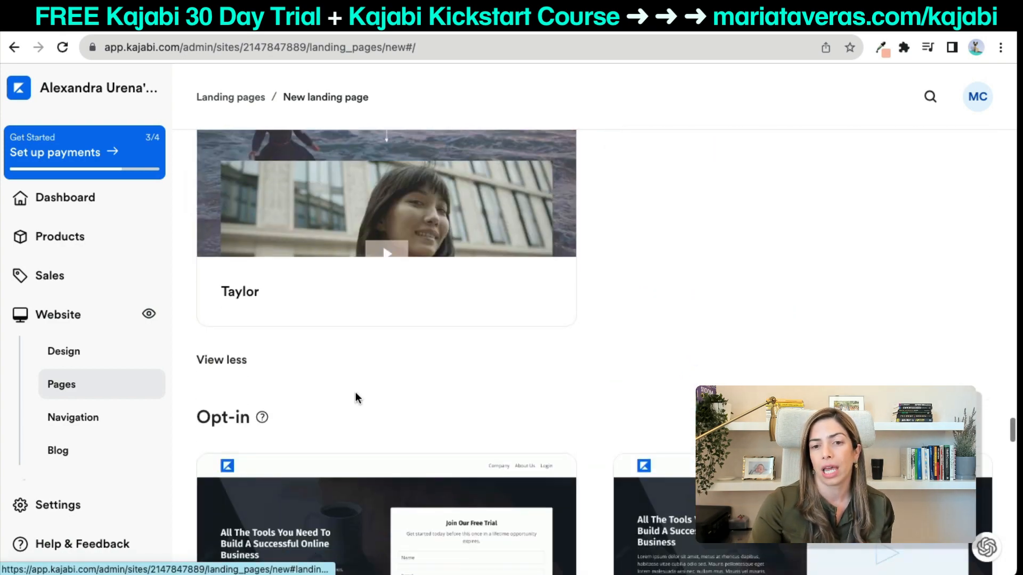
pyautogui.scroll(-10, 419, 434)
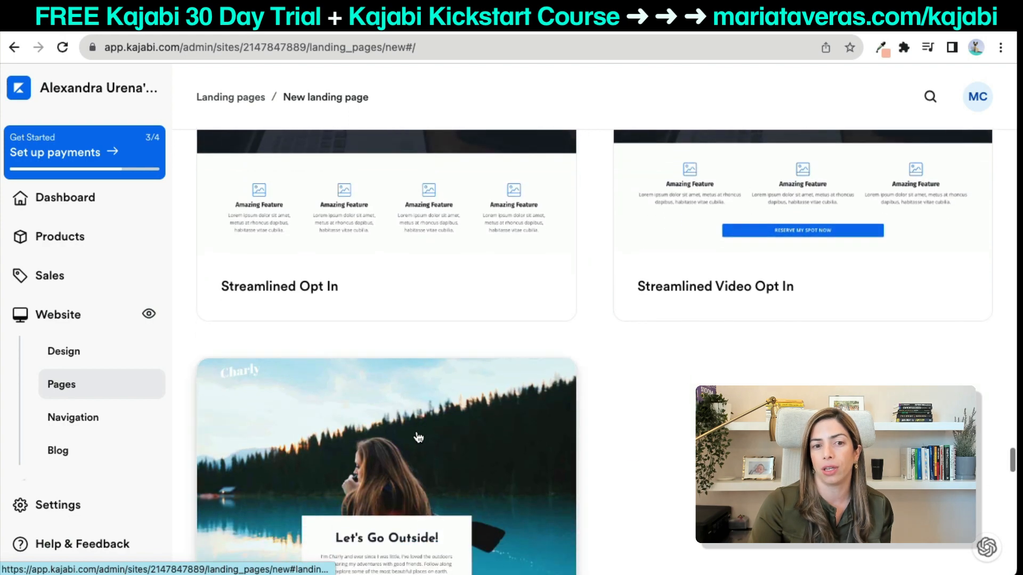
pyautogui.click(259, 395)
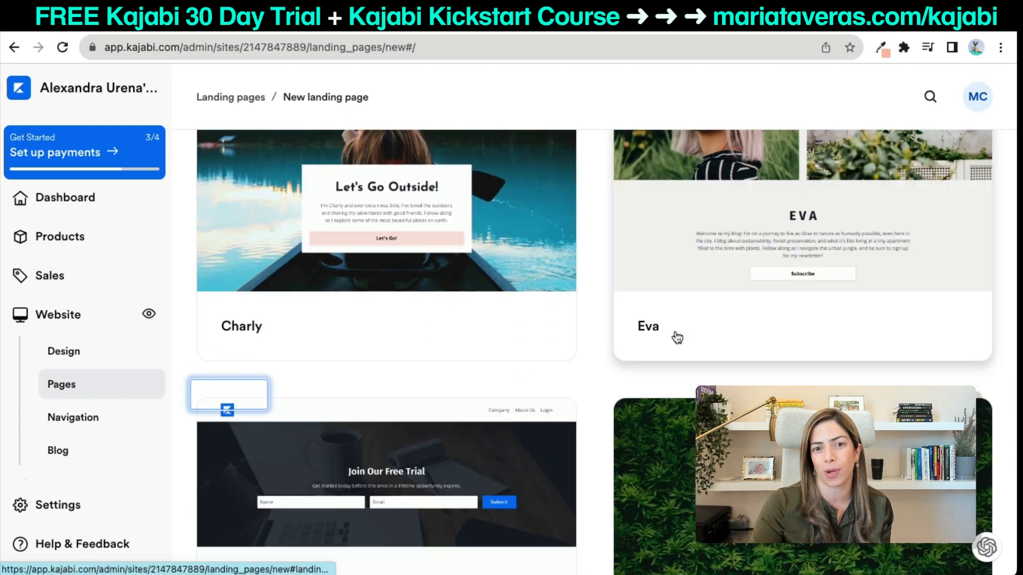
pyautogui.scroll(-4, 676, 337)
pyautogui.scroll(-12, 676, 336)
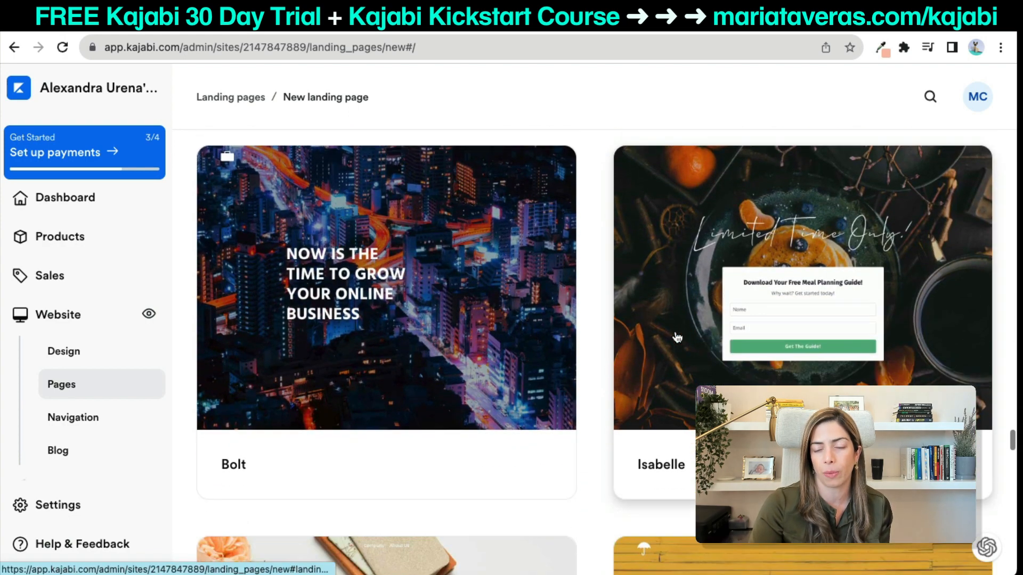
pyautogui.scroll(-14, 677, 336)
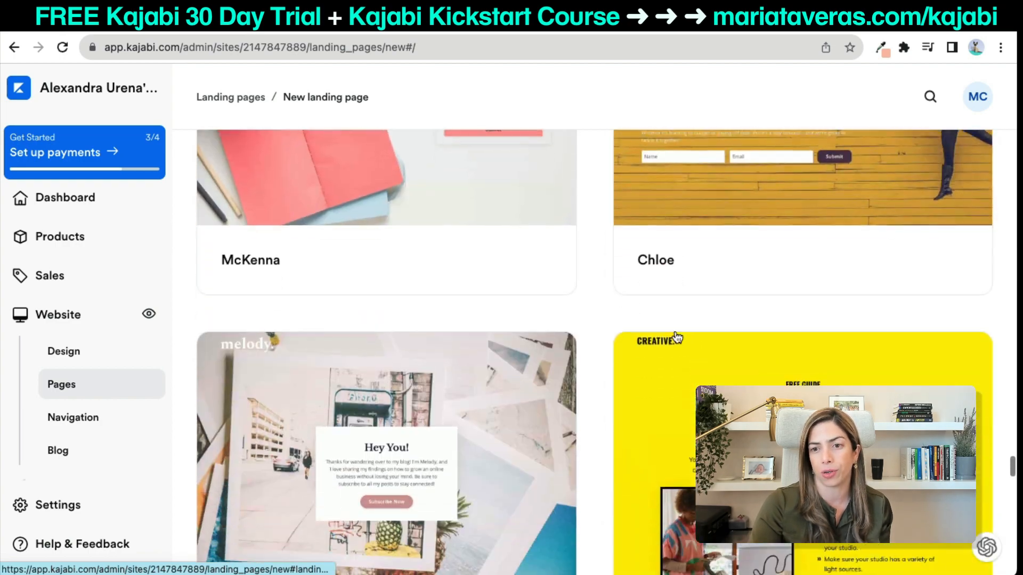
pyautogui.scroll(-3, 676, 337)
pyautogui.scroll(20, 676, 336)
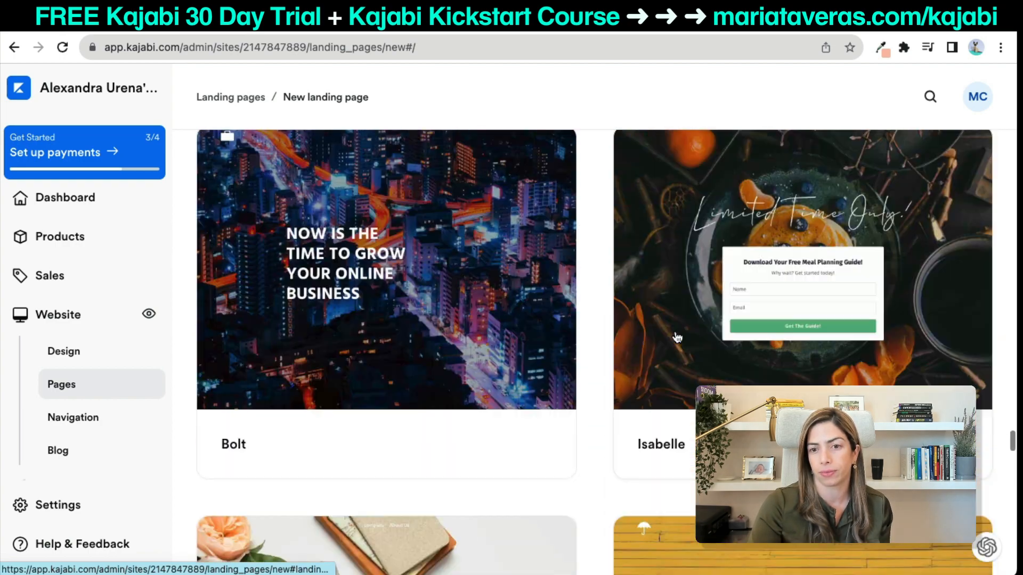
pyautogui.scroll(20, 675, 336)
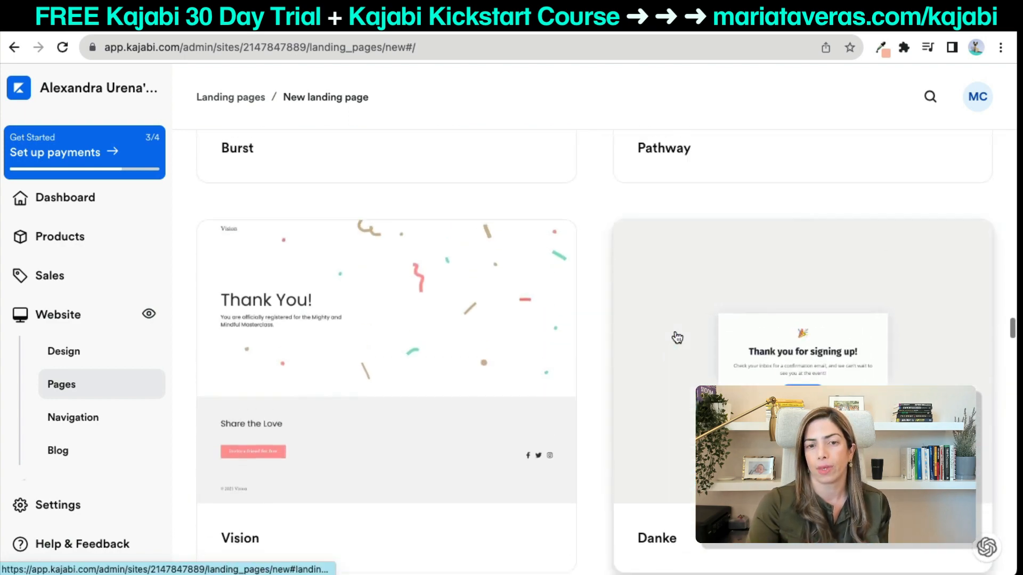
# Create a landing page titled 'LM Audio Registration Page' from the Vision template.
pyautogui.click(468, 383)
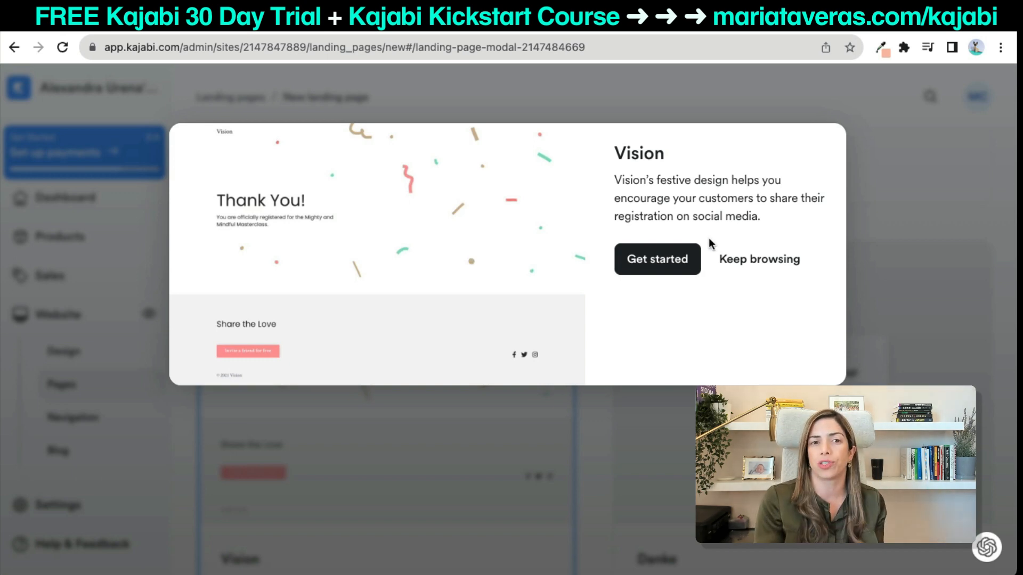
pyautogui.click(678, 258)
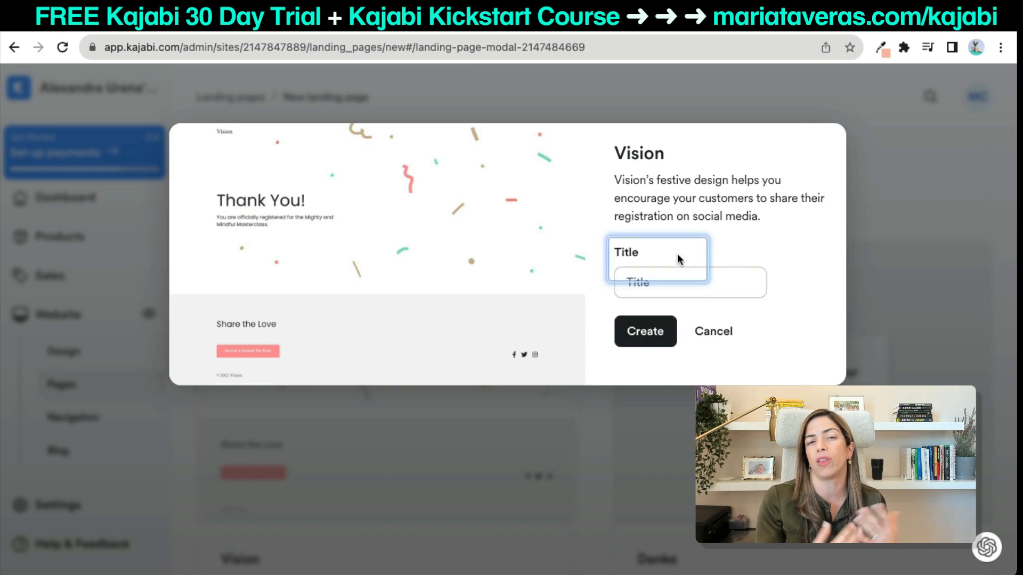
pyautogui.click(649, 289)
pyautogui.write('LM ')
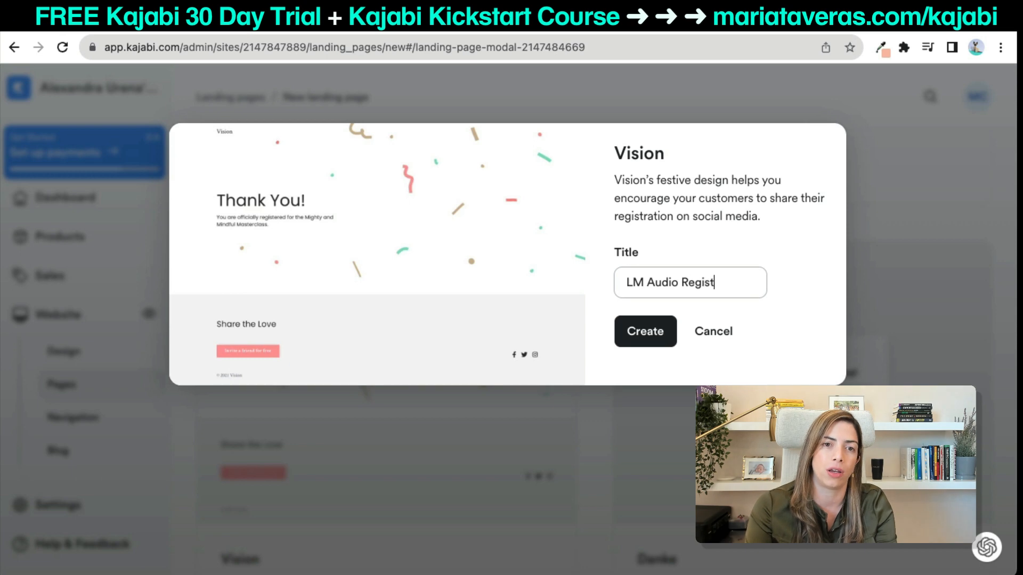
pyautogui.write('Audio Registration Page')
pyautogui.click(656, 330)
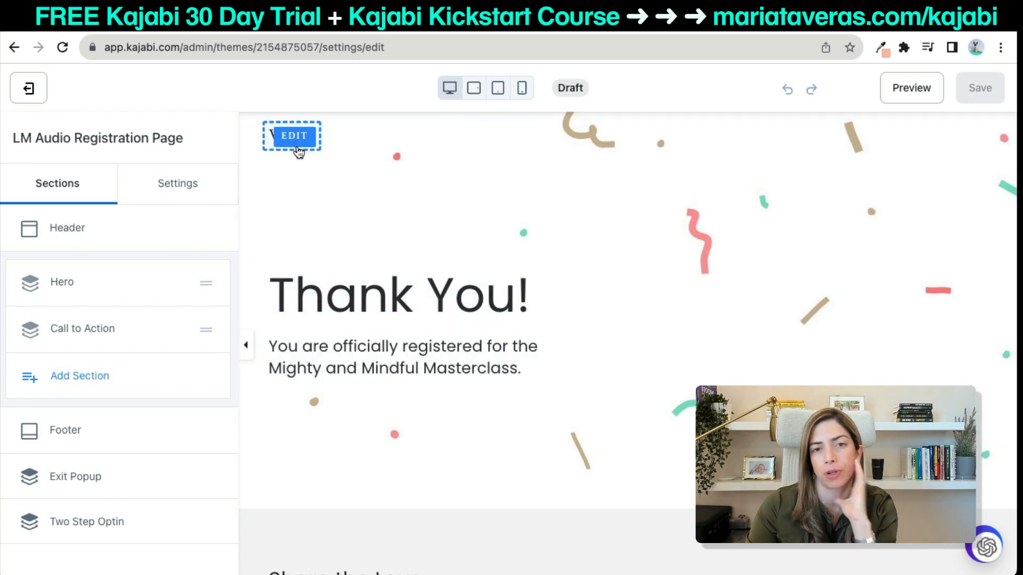
# Hide the logo block in the page header.
pyautogui.click(298, 150)
pyautogui.scroll(5, 100, 240)
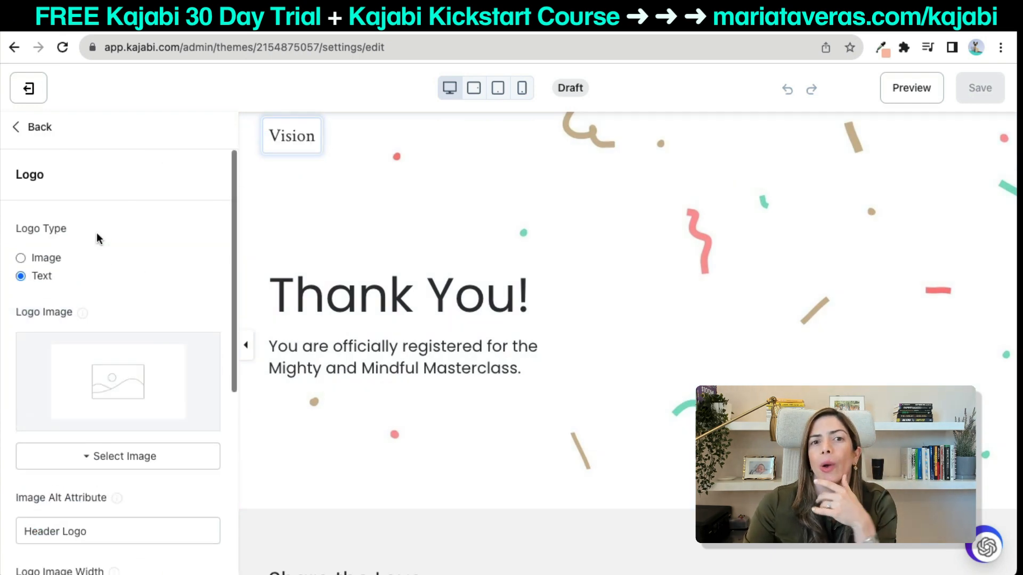
pyautogui.scroll(-6, 156, 455)
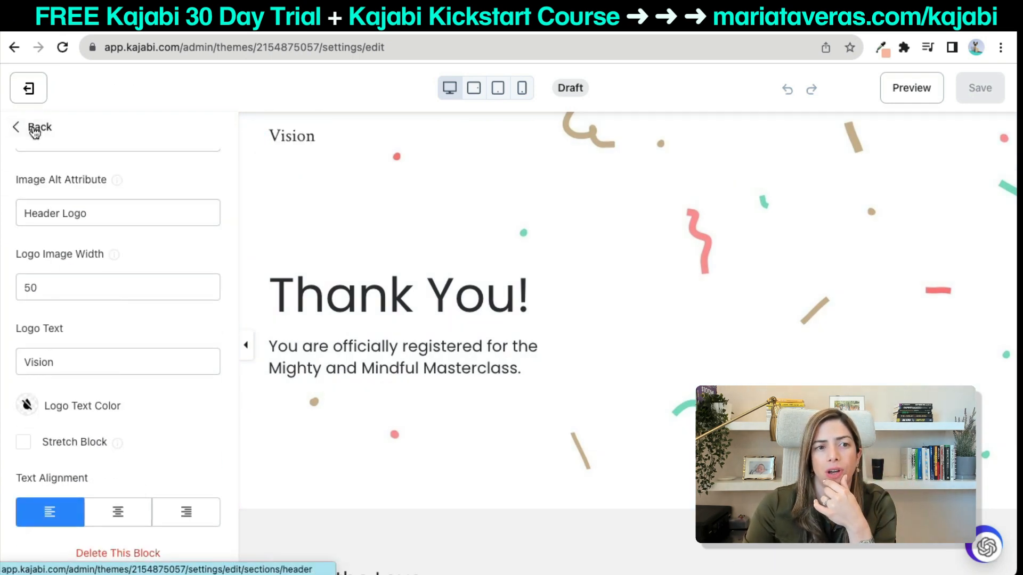
pyautogui.click(34, 128)
pyautogui.scroll(-3, 139, 427)
pyautogui.click(206, 407)
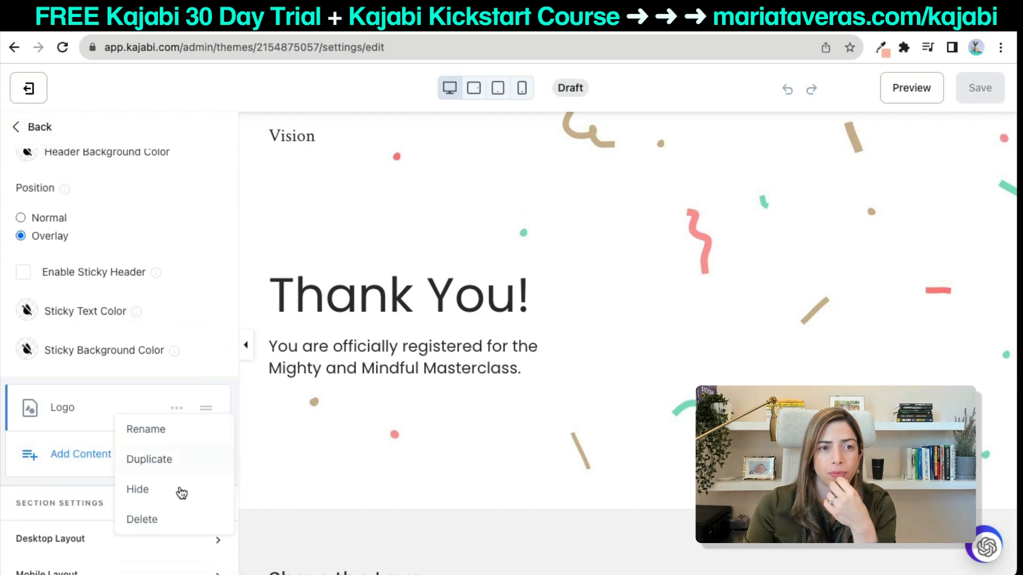
pyautogui.click(178, 490)
pyautogui.scroll(-5, 376, 406)
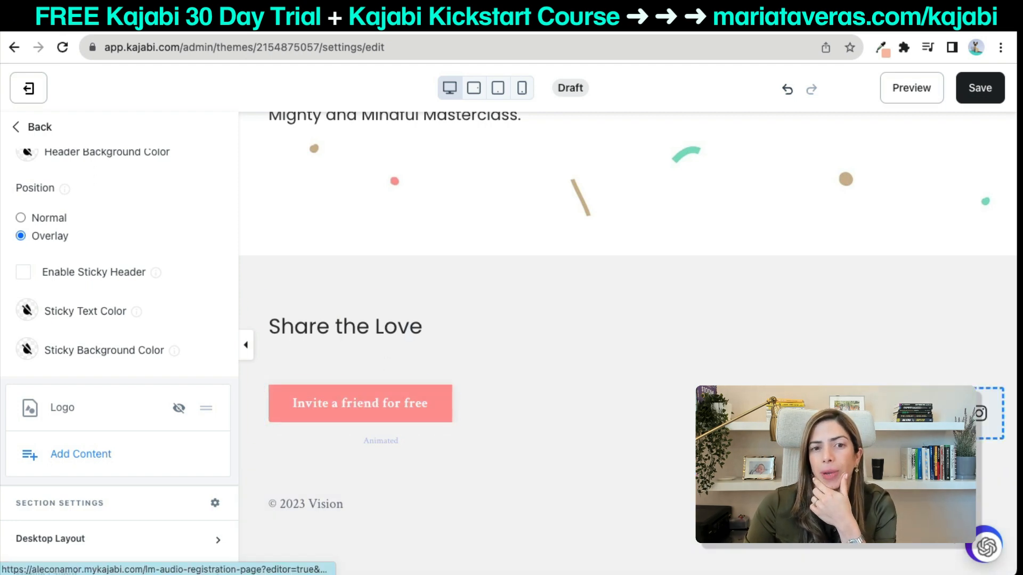
# Hide the 'Share the Love' call-to-action section.
pyautogui.click(524, 310)
pyautogui.click(41, 126)
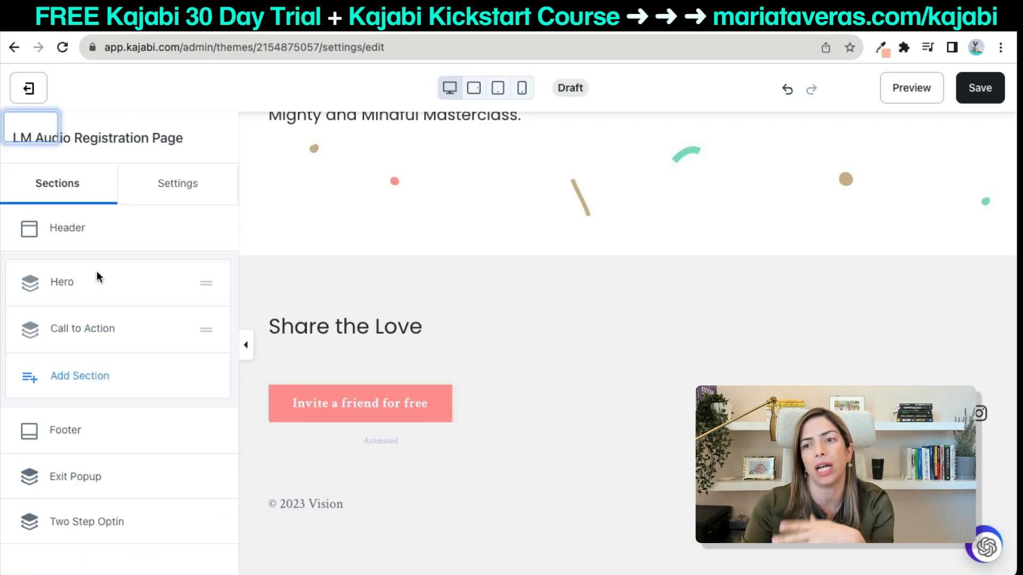
pyautogui.click(177, 330)
pyautogui.click(175, 419)
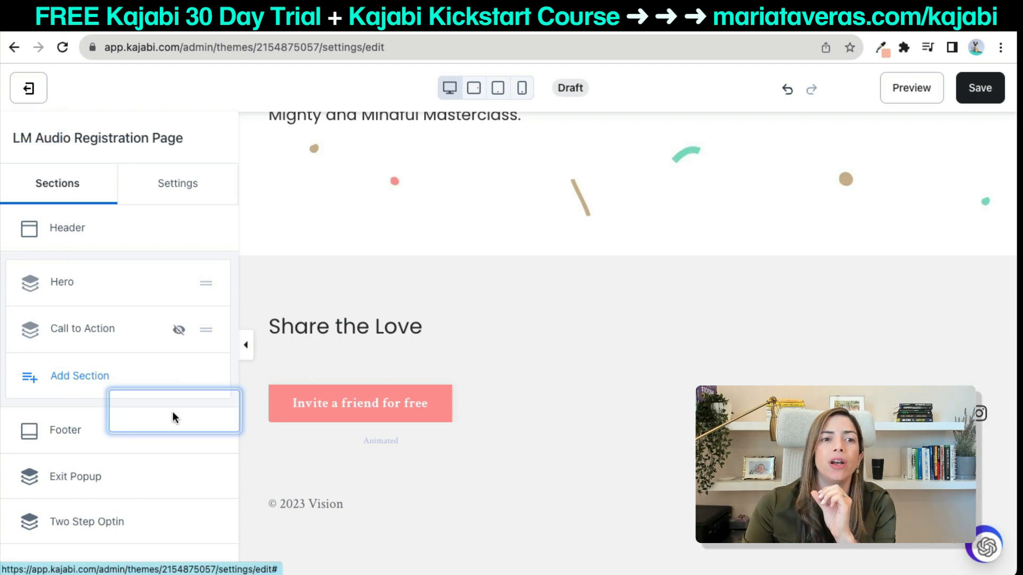
# Hide the footer in both the desktop and mobile layouts.
pyautogui.click(78, 431)
pyautogui.scroll(-1, 69, 431)
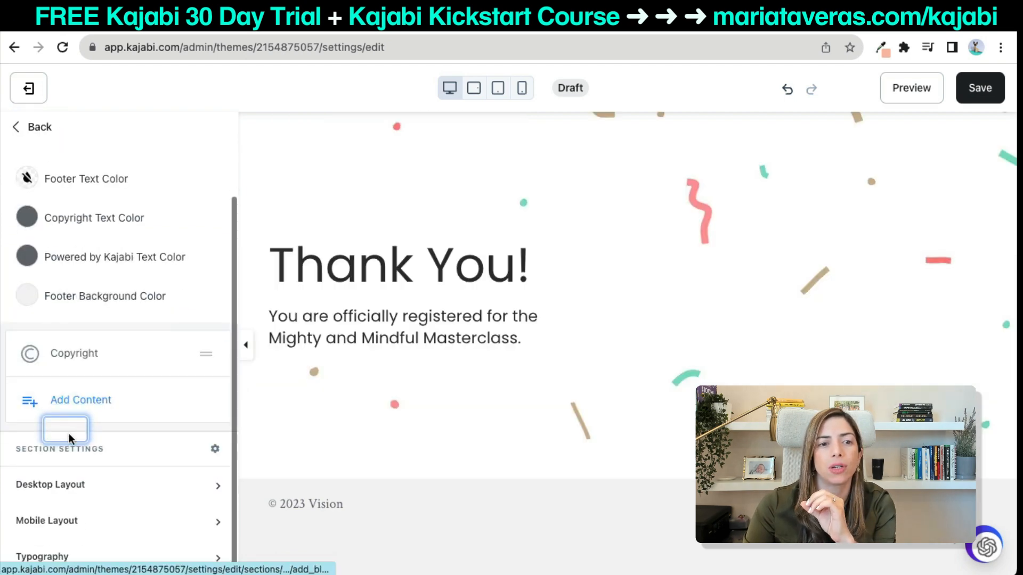
pyautogui.click(40, 486)
pyautogui.scroll(-2, 38, 487)
pyautogui.click(23, 440)
pyautogui.click(37, 520)
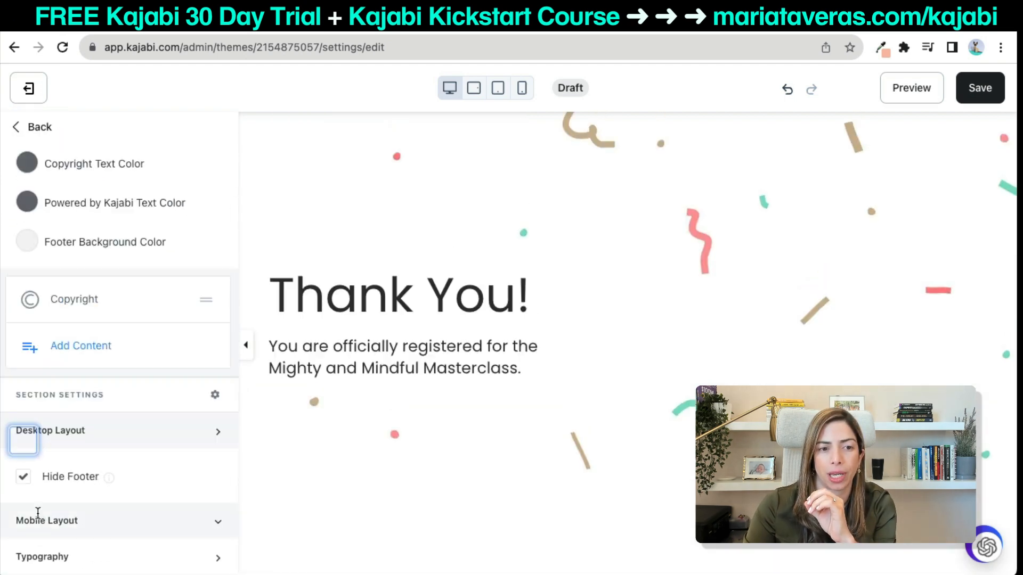
pyautogui.click(23, 512)
pyautogui.click(437, 268)
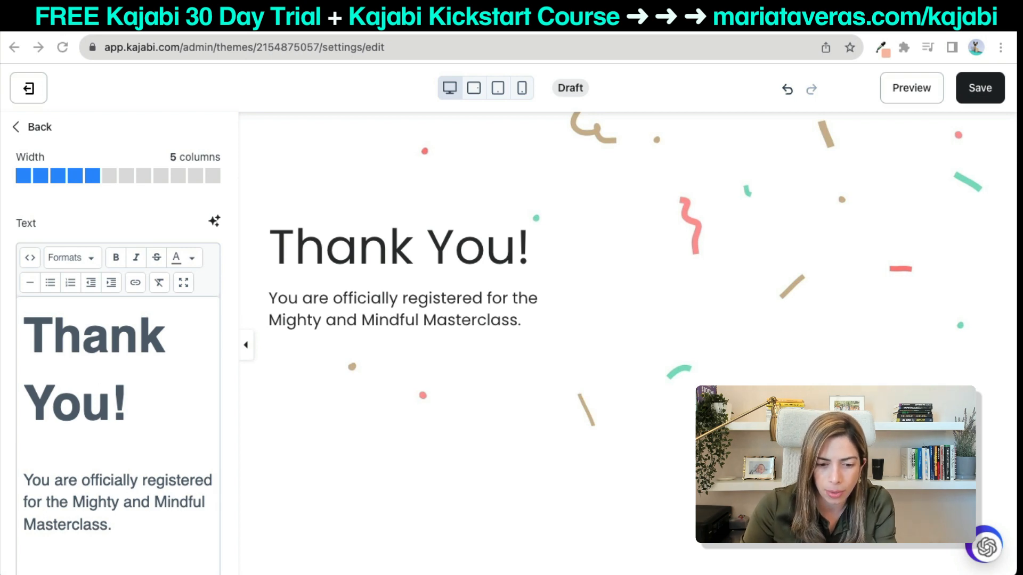
# Change the hero heading to 'You're registered!' and remove the stray quote.
pyautogui.tripleClick(65, 402)
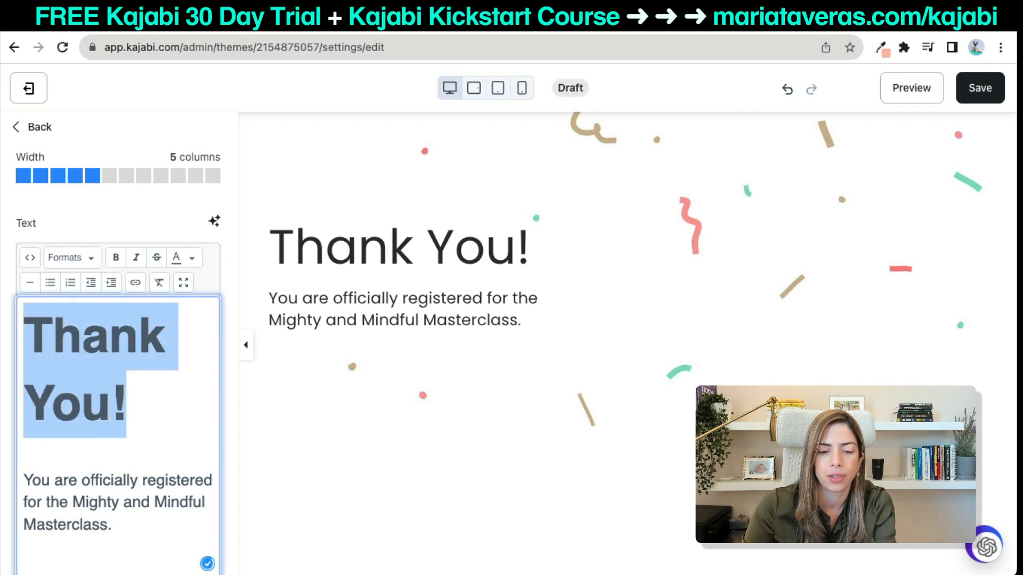
pyautogui.write('"You\'re registered!')
pyautogui.click(51, 339)
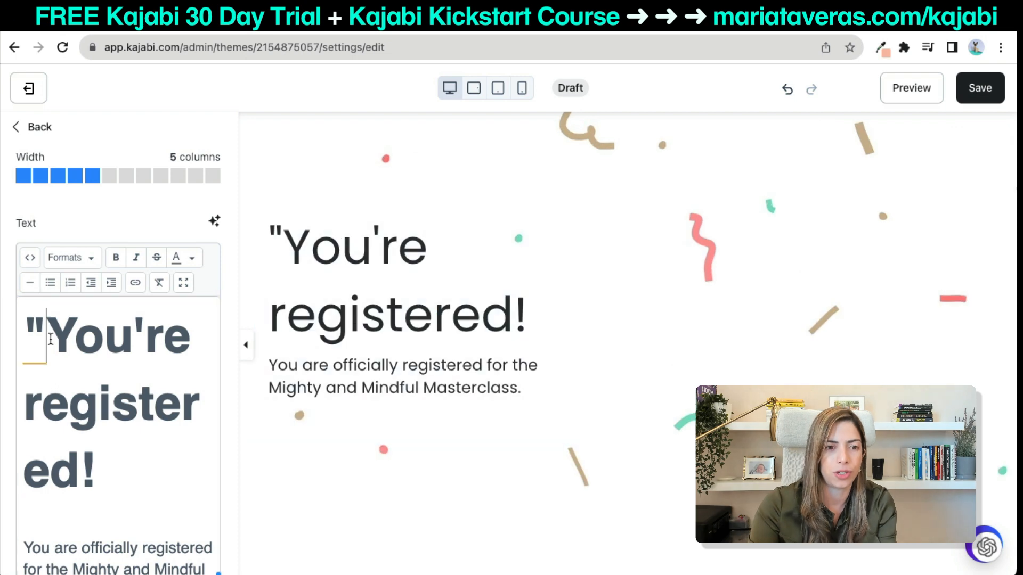
pyautogui.press('BackSpace')
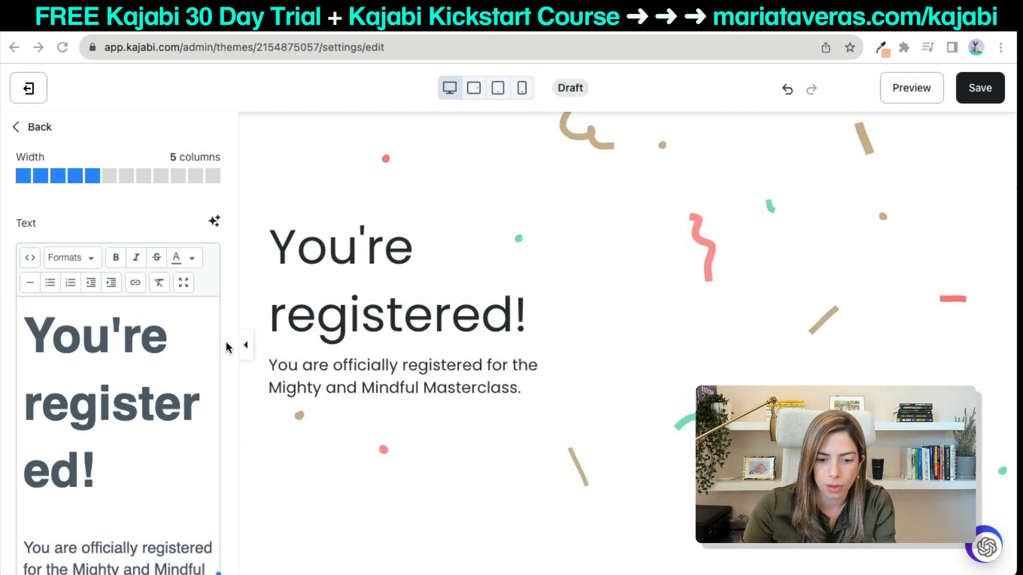
# Replace the paragraph with a thank-you message about checking email for the guided visualization.
pyautogui.scroll(-4, 142, 387)
pyautogui.moveTo(112, 393); pyautogui.dragTo(17, 352)
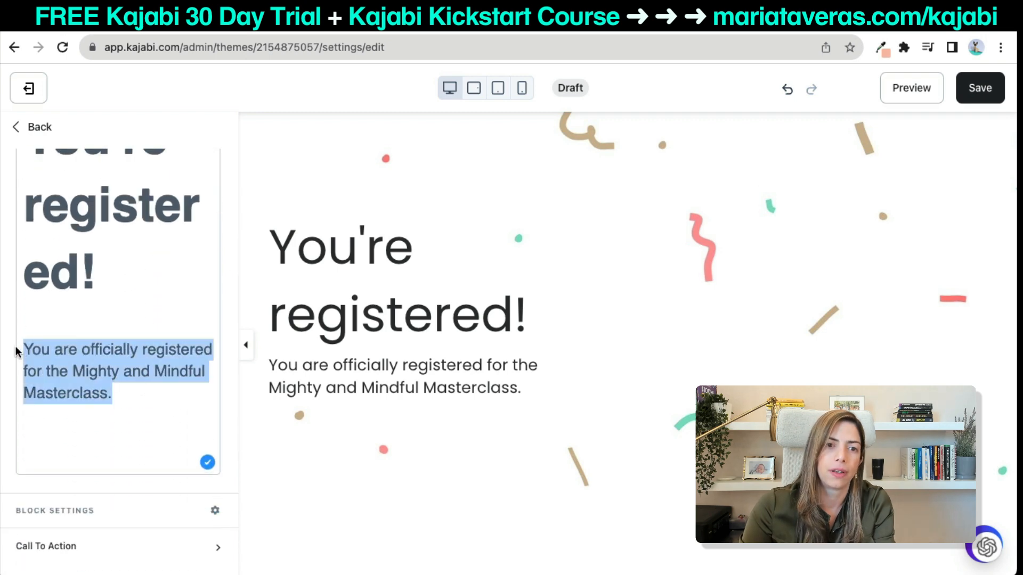
pyautogui.write("Thank you for joining our AleconAmor community. We've received your registration and are thrilled to accompany you on your journey to your dreams. Check your email to access the guided visualization.")
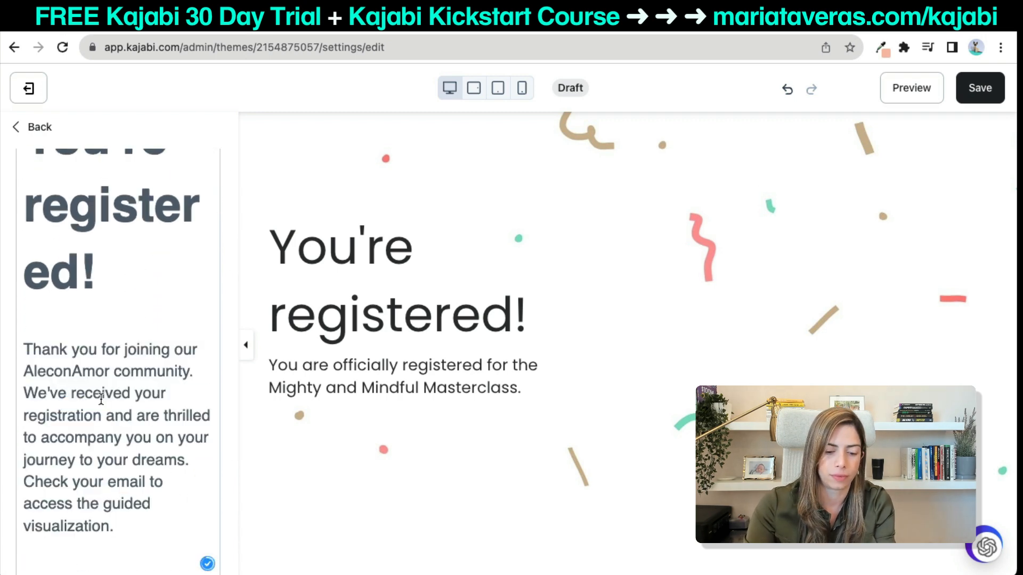
pyautogui.scroll(-1, 101, 398)
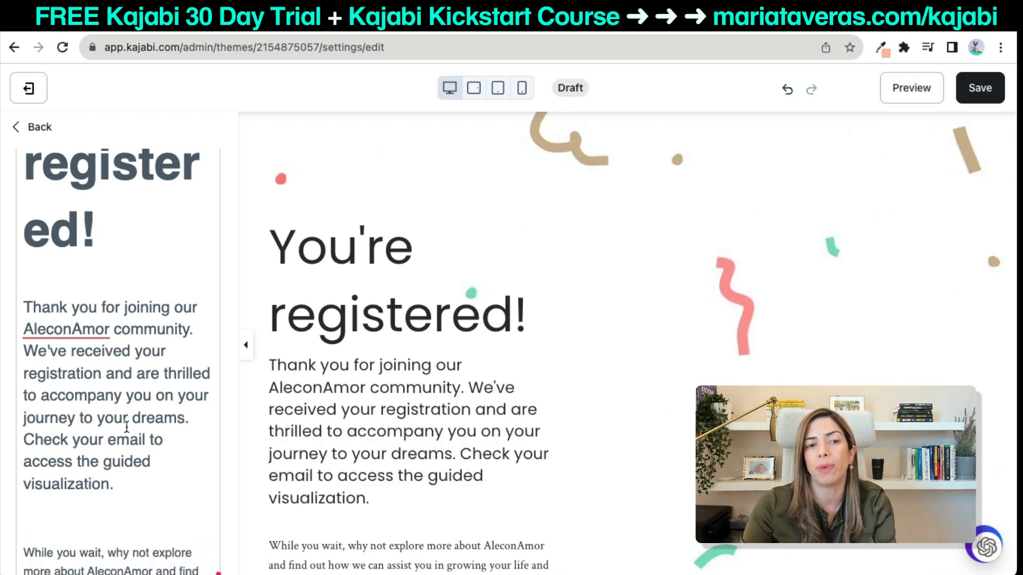
pyautogui.press('BackSpace')
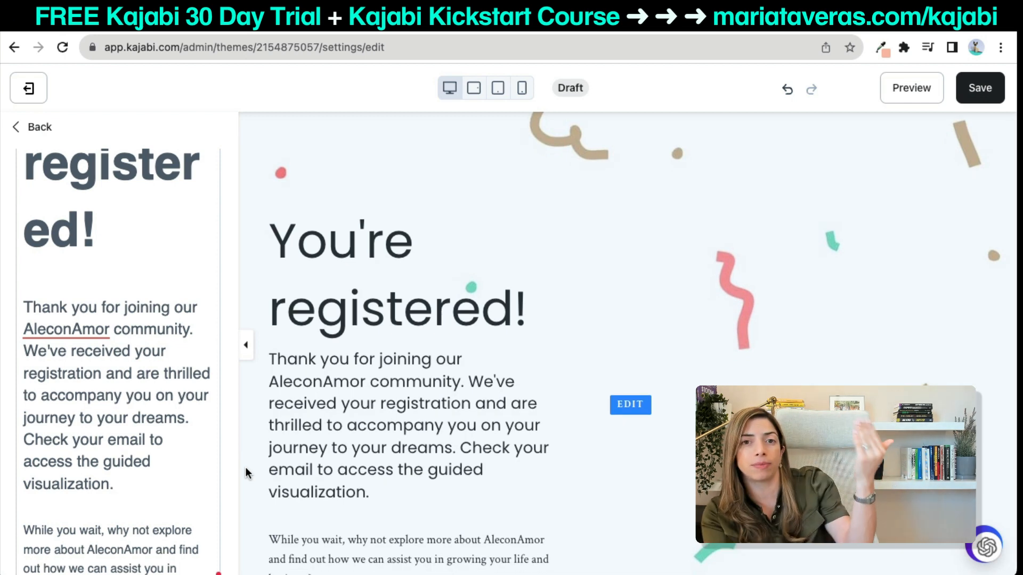
pyautogui.scroll(-3, 373, 373)
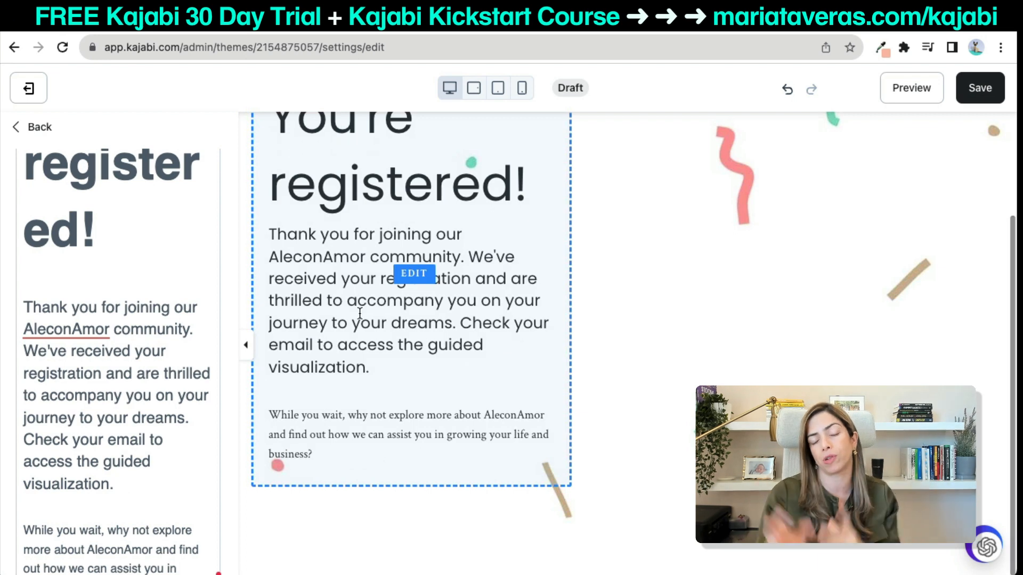
pyautogui.scroll(3, 368, 282)
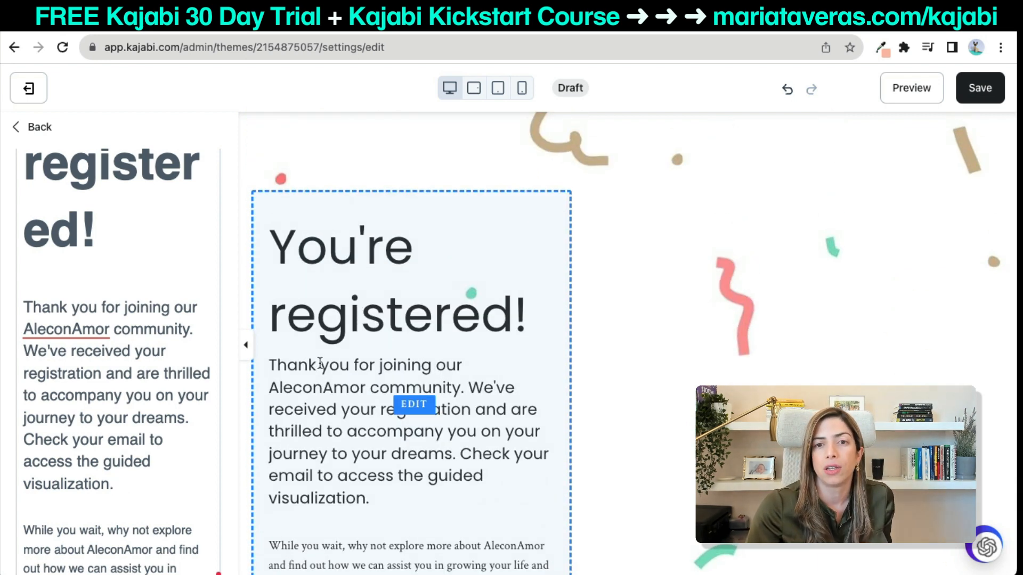
pyautogui.scroll(5, 192, 276)
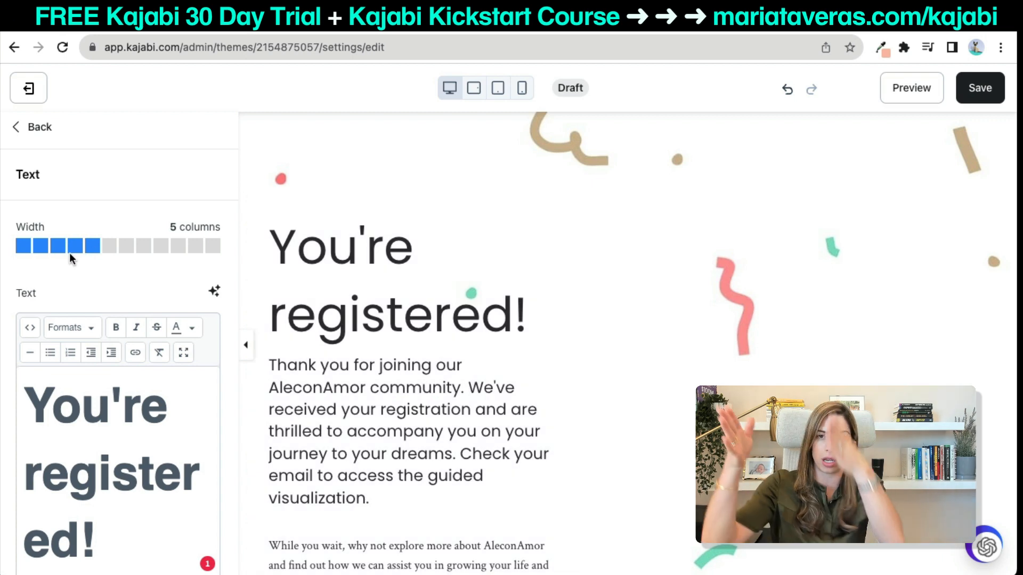
# Set the text block to 8 columns wide, save and preview the page, then return to Landing Pages.
pyautogui.click(212, 246)
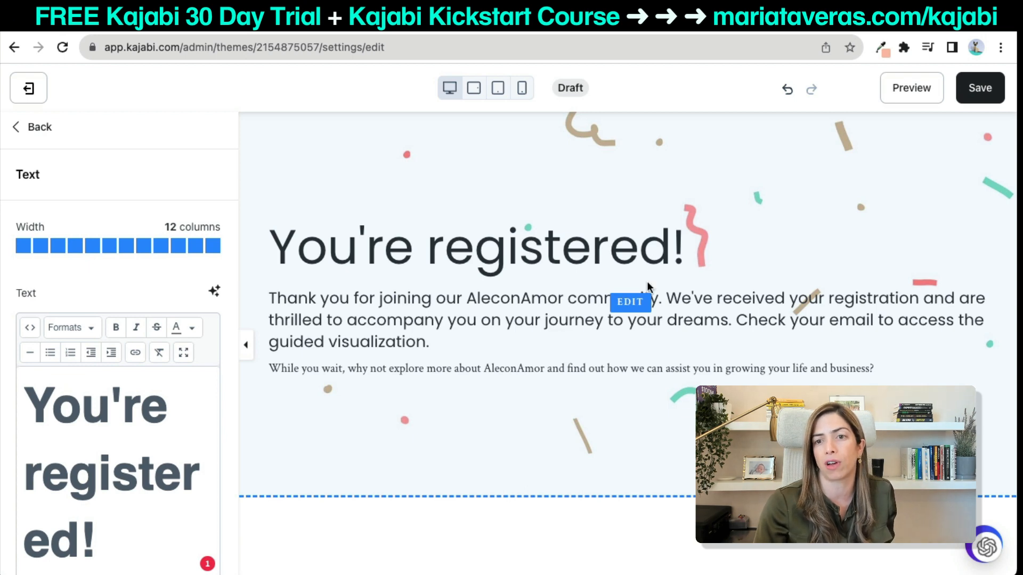
pyautogui.click(144, 246)
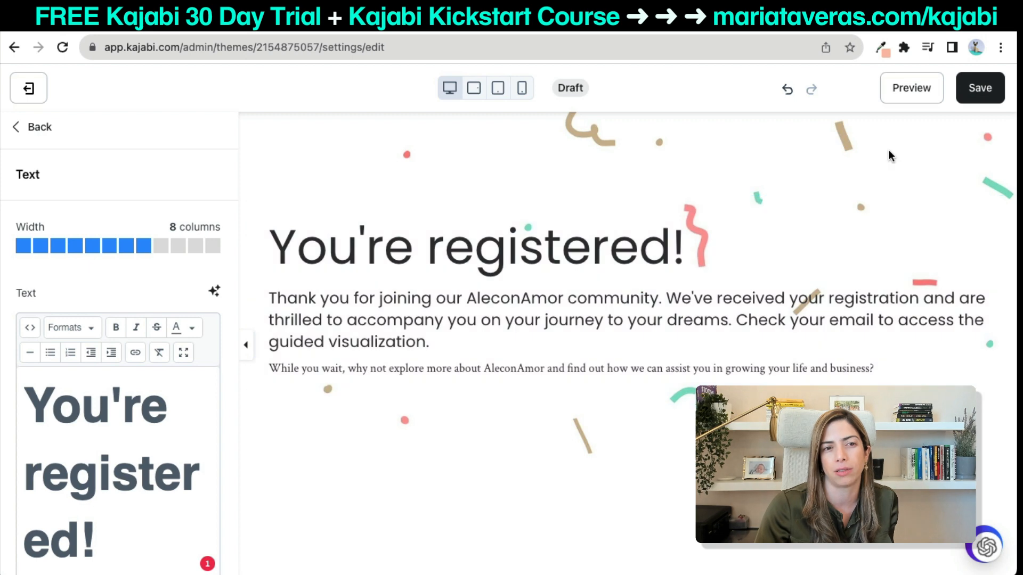
pyautogui.click(965, 100)
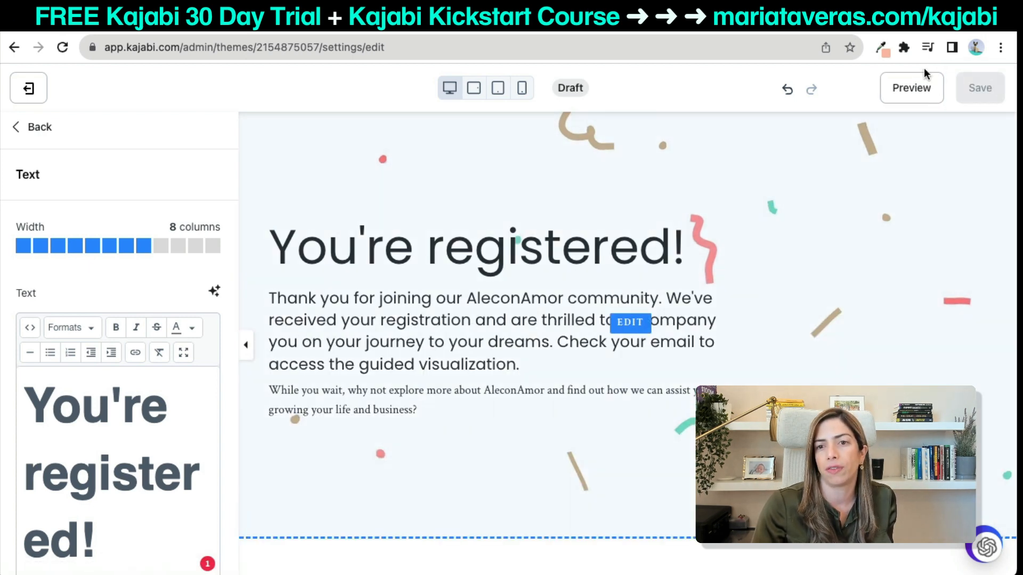
pyautogui.click(907, 87)
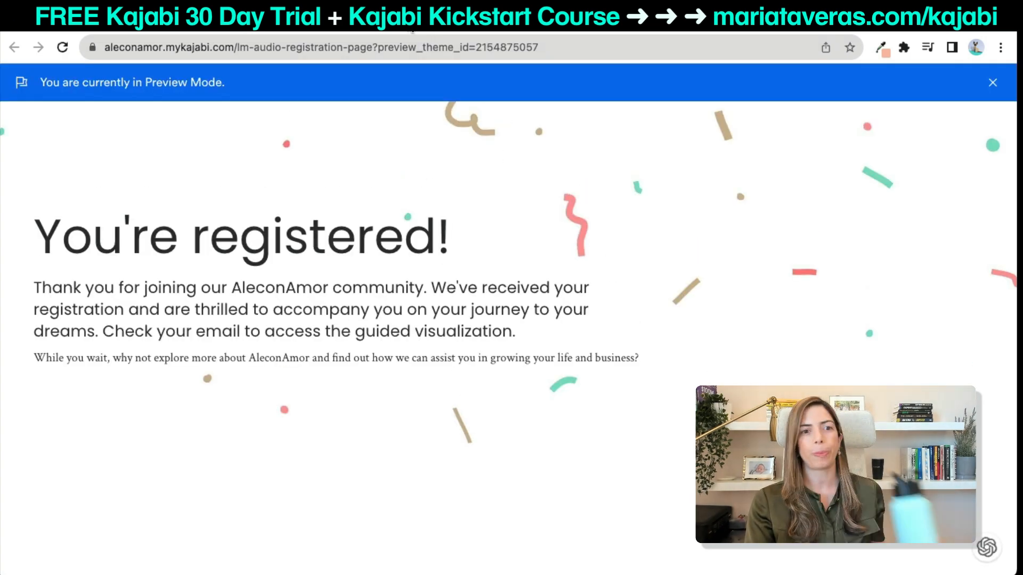
pyautogui.click(402, 20)
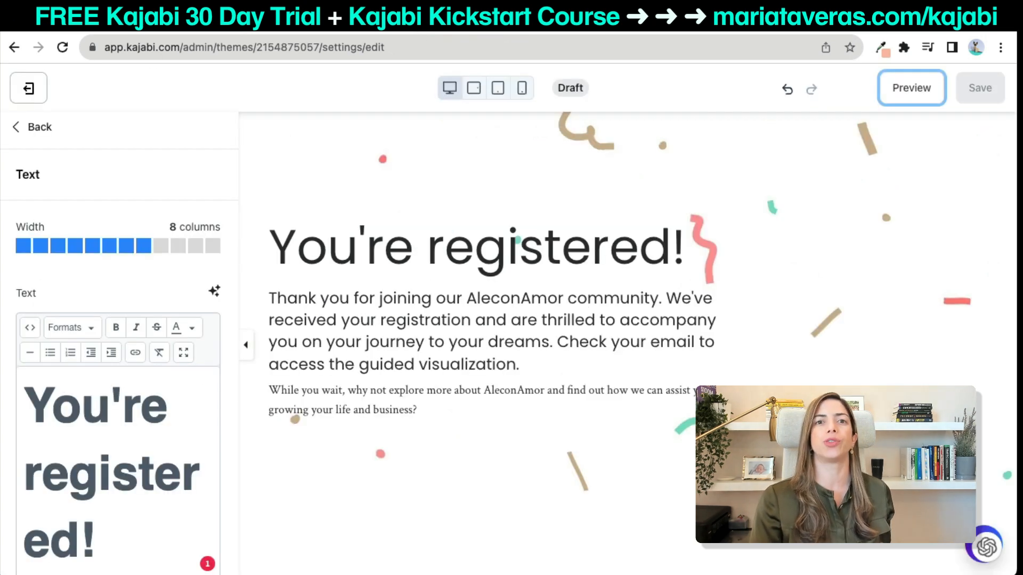
pyautogui.click(32, 93)
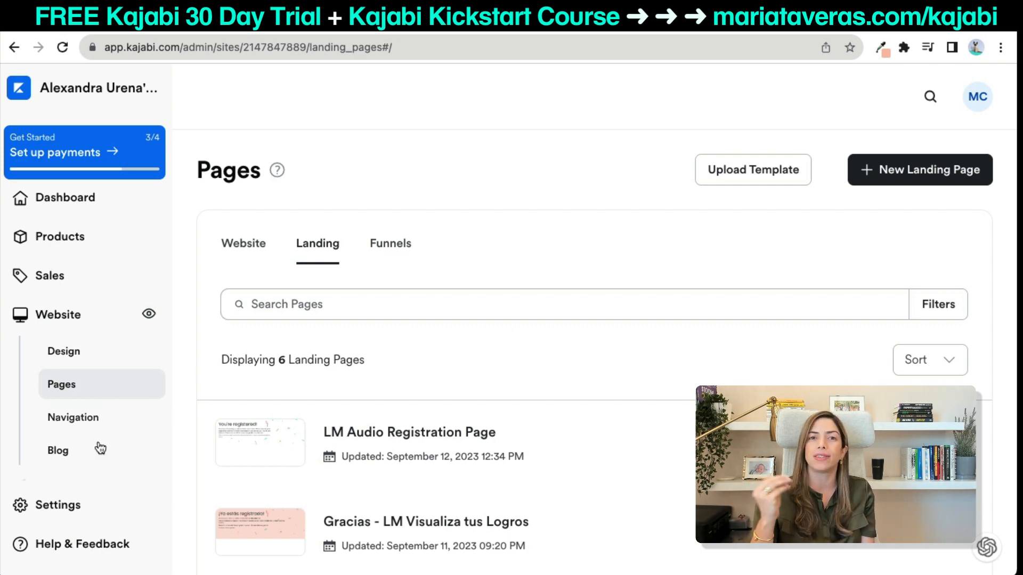
# Under Marketing > Forms, create and save a new form titled 'LM Audio Form'.
pyautogui.scroll(-2, 100, 449)
pyautogui.click(84, 385)
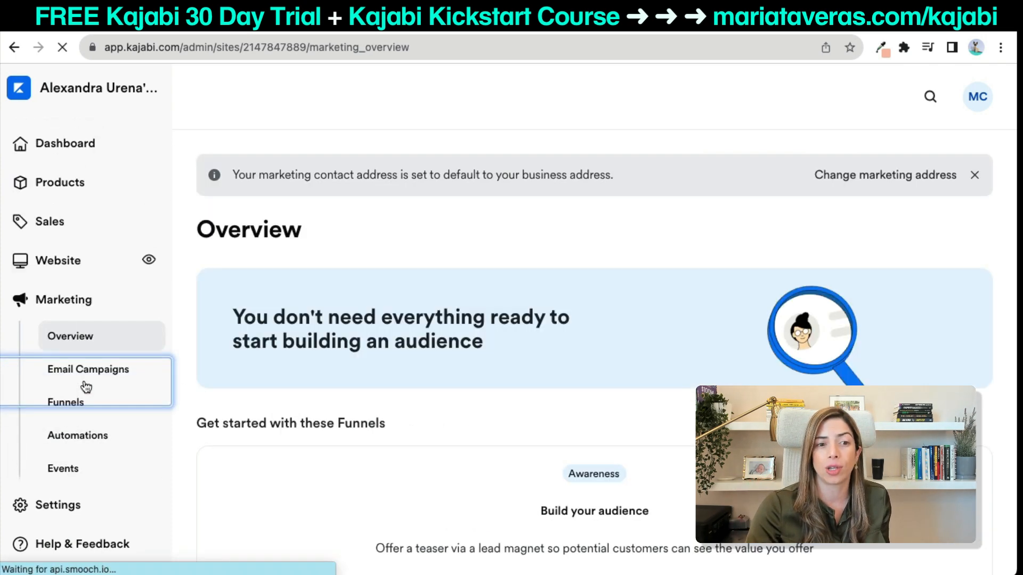
pyautogui.click(78, 434)
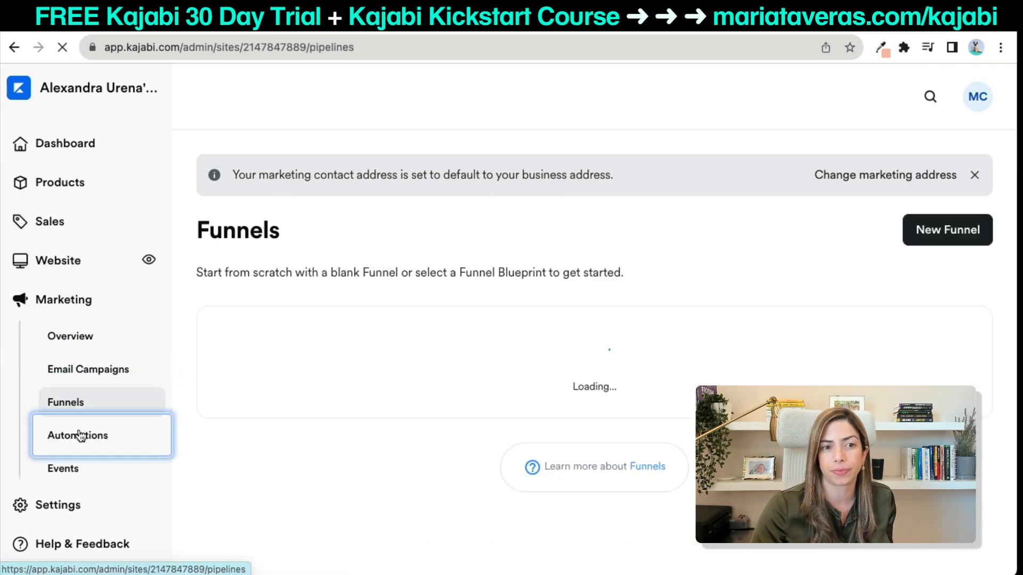
pyautogui.scroll(-2, 83, 458)
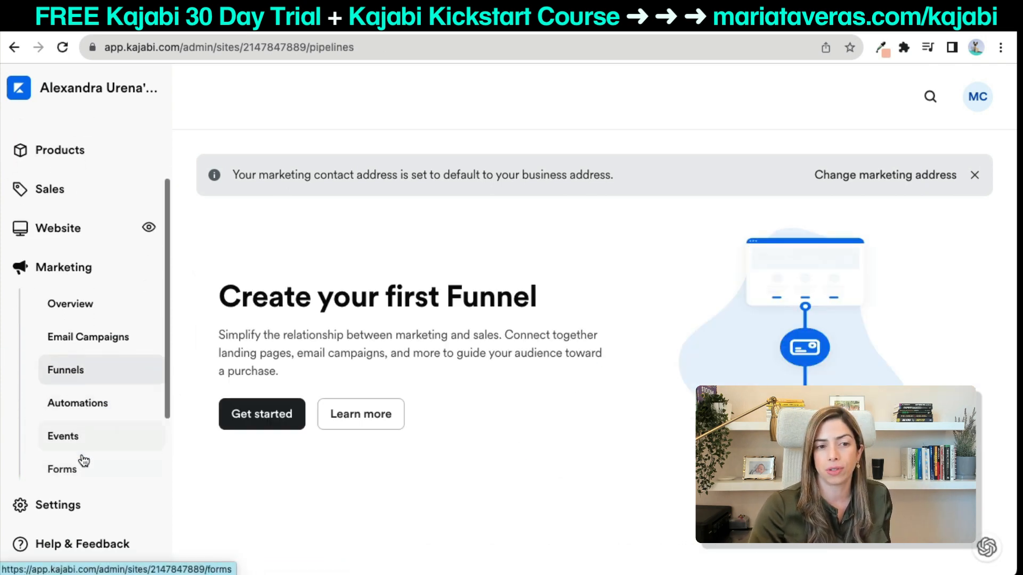
pyautogui.click(75, 467)
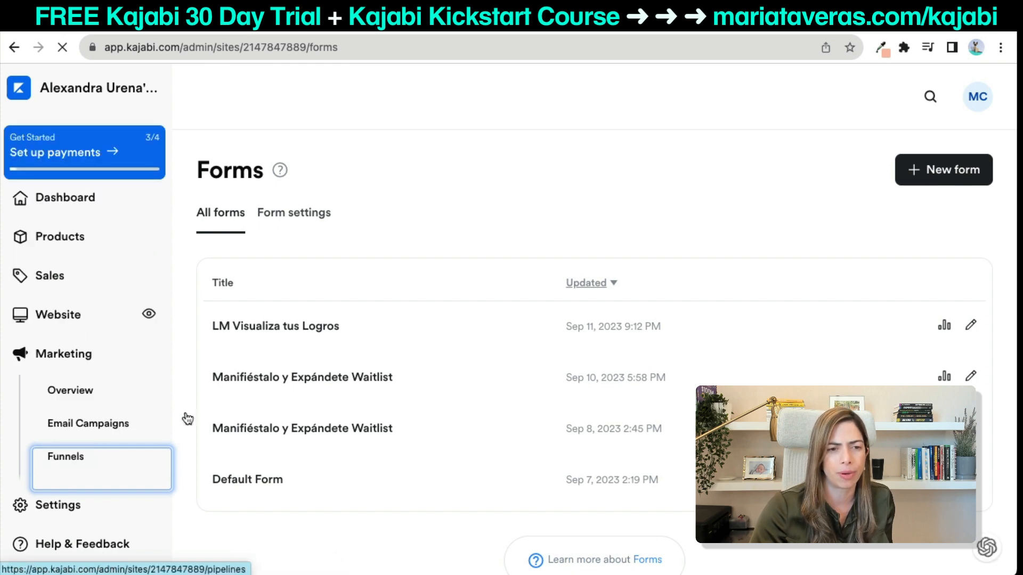
pyautogui.click(912, 170)
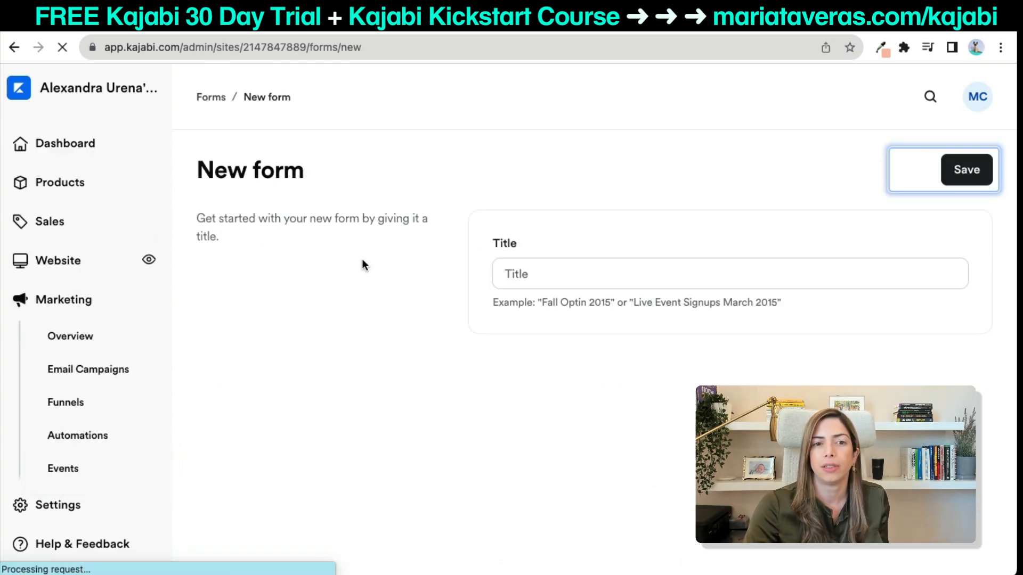
pyautogui.click(543, 272)
pyautogui.write('LM Audio Form')
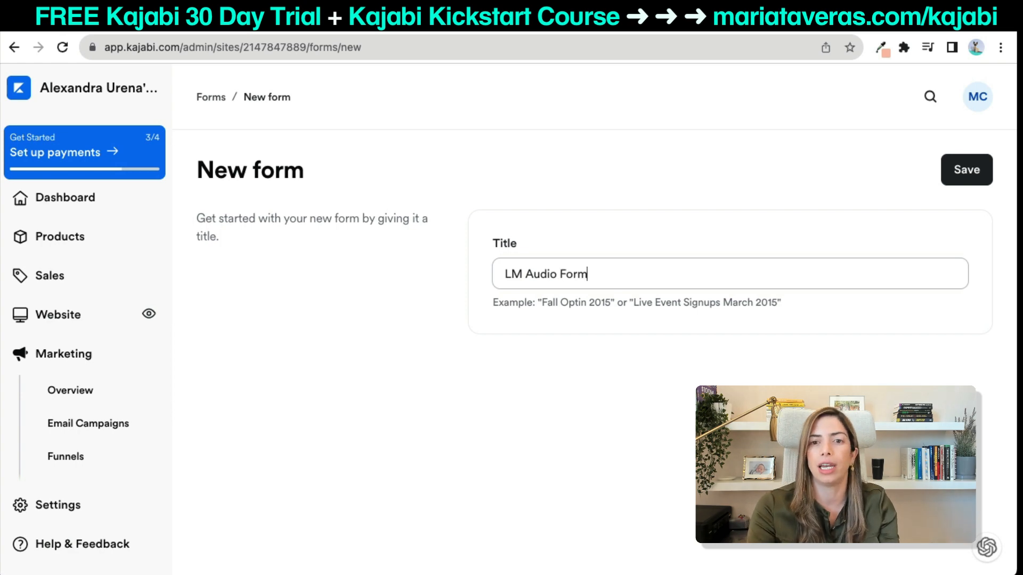
pyautogui.click(974, 176)
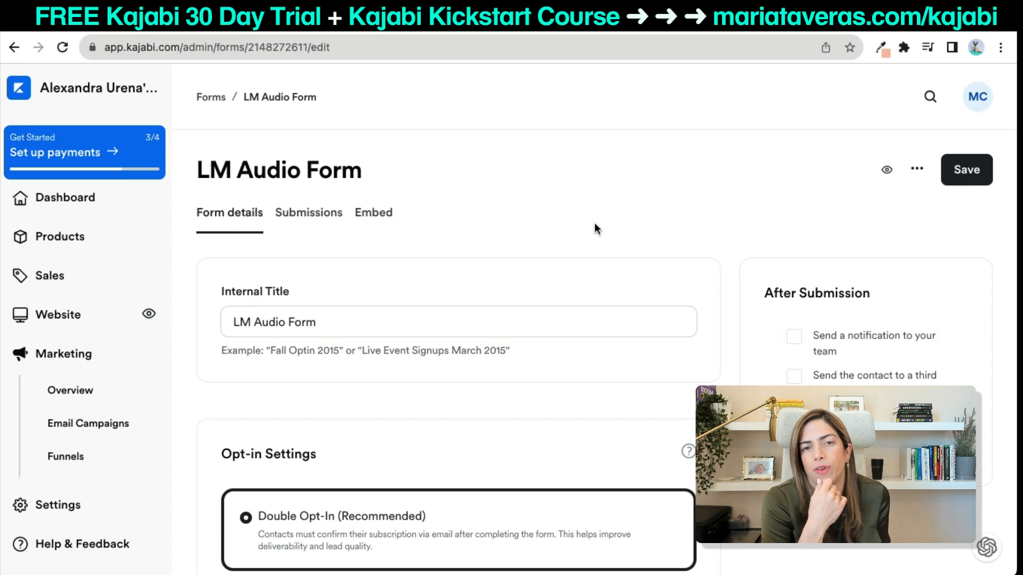
pyautogui.scroll(-3, 594, 223)
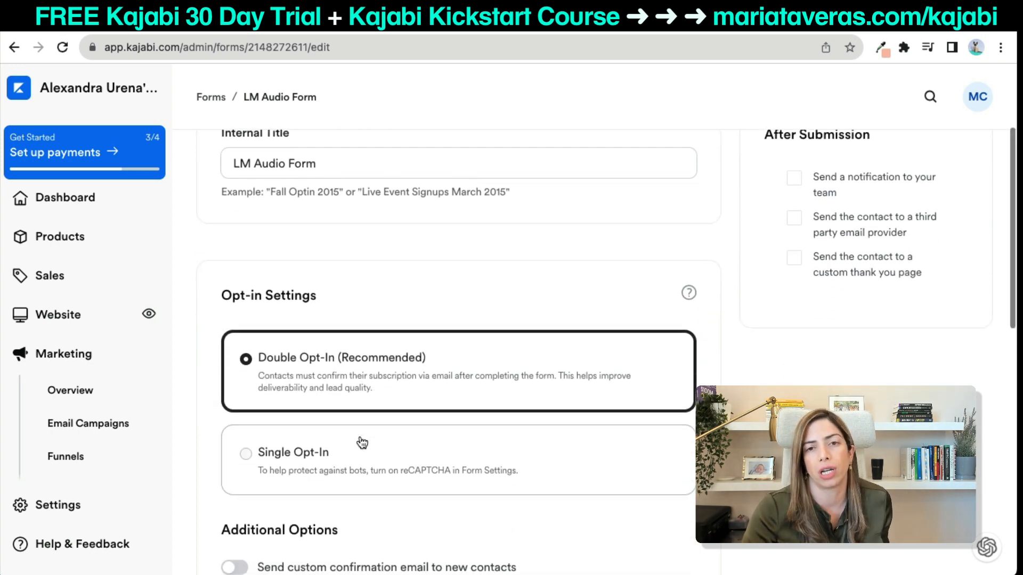
pyautogui.scroll(-1, 362, 443)
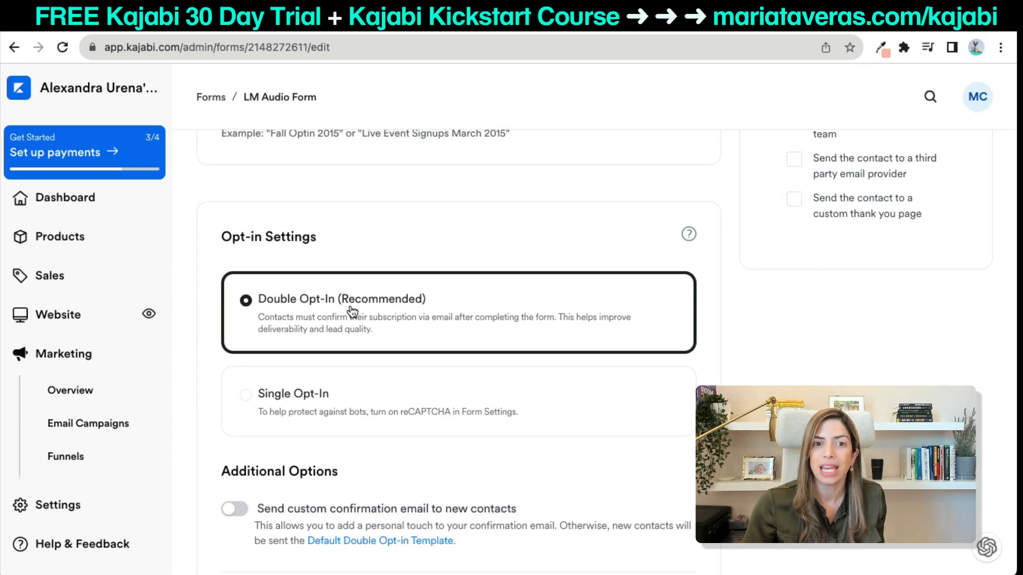
# Switch the LM Audio Form's opt-in setting to Single Opt-In and scroll to Form Fields.
pyautogui.click(313, 388)
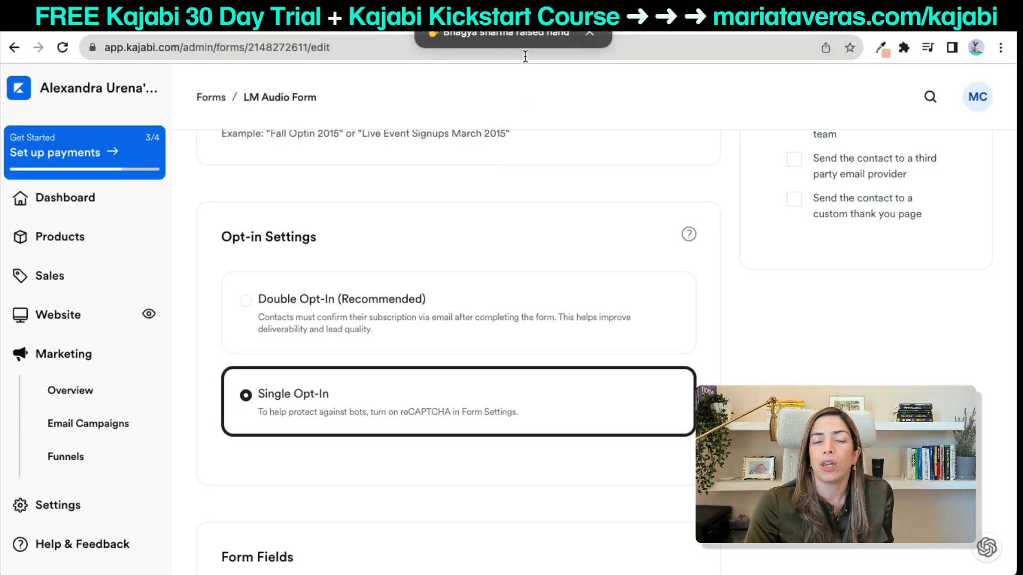
pyautogui.click(590, 33)
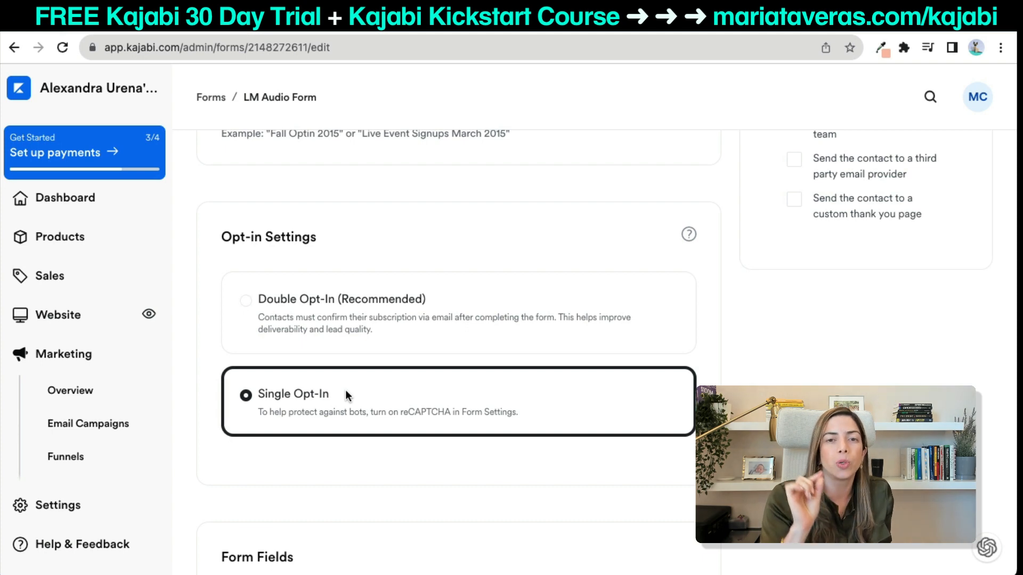
pyautogui.scroll(-5, 346, 394)
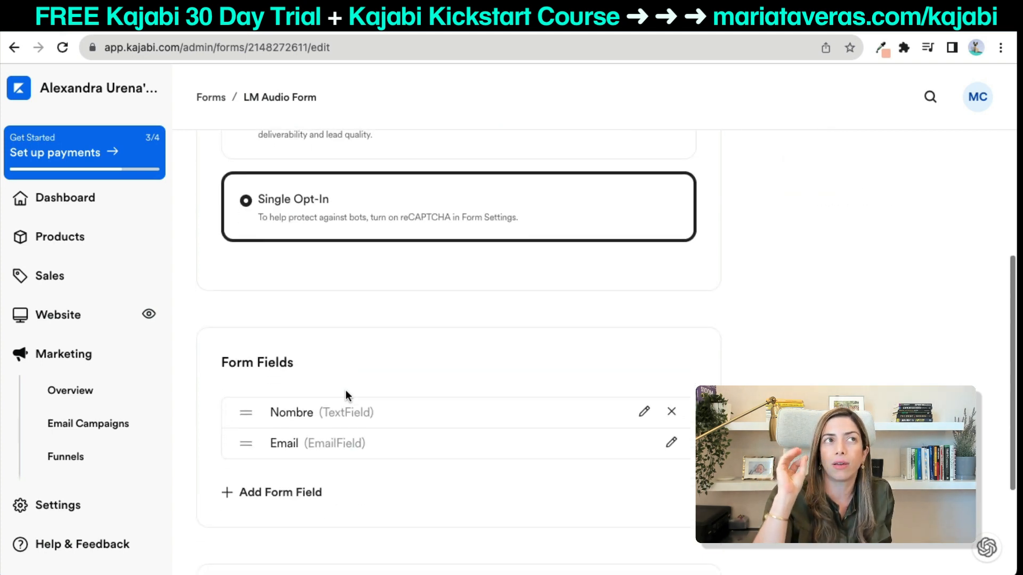
pyautogui.scroll(-1, 346, 395)
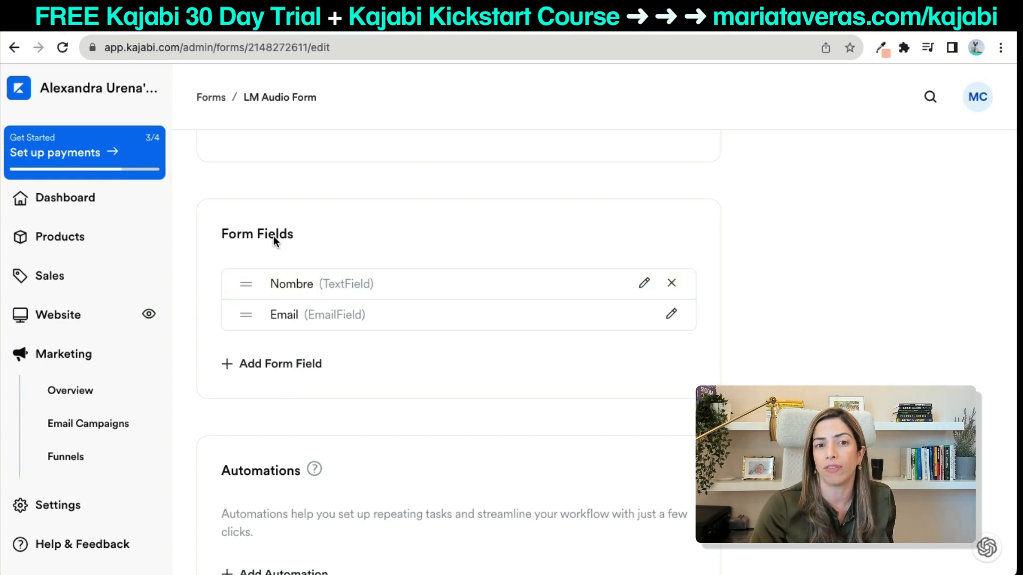
# Rename the Nombre field to Name, keep Single Opt-In selected, and save the form.
pyautogui.click(645, 282)
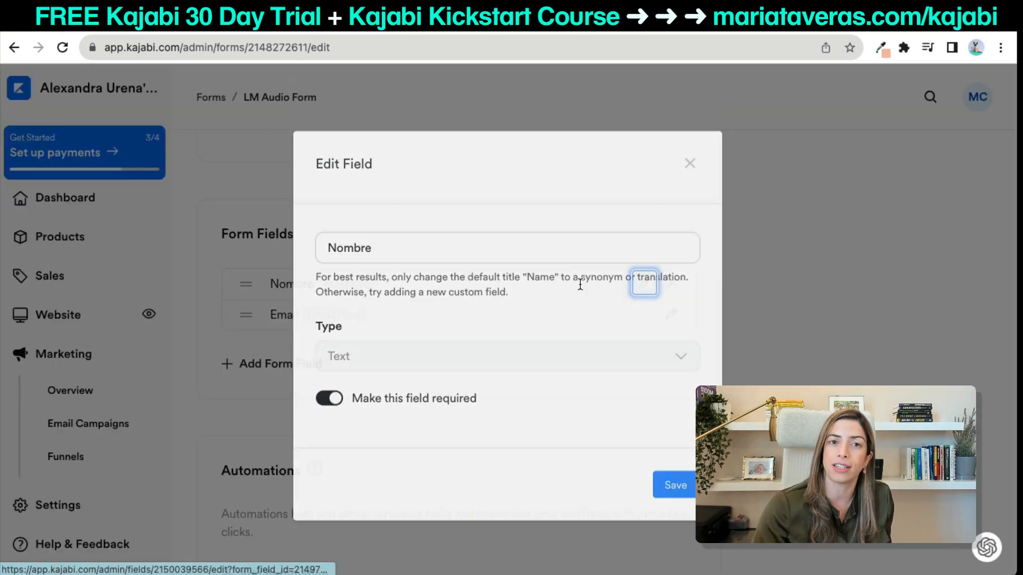
pyautogui.tripleClick(395, 266)
pyautogui.write('Name')
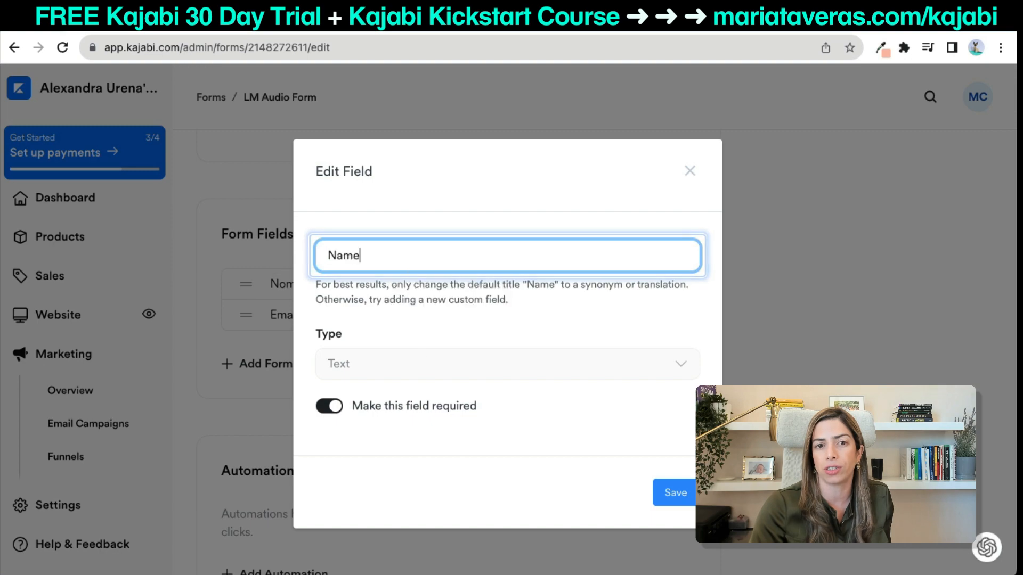
pyautogui.click(677, 498)
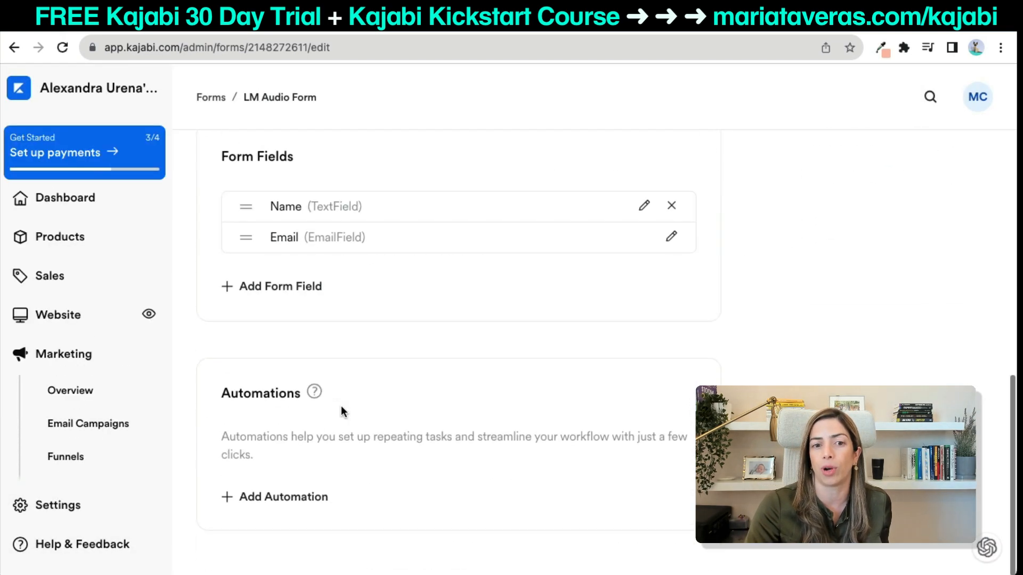
pyautogui.scroll(10, 341, 405)
pyautogui.click(323, 338)
pyautogui.scroll(6, 817, 300)
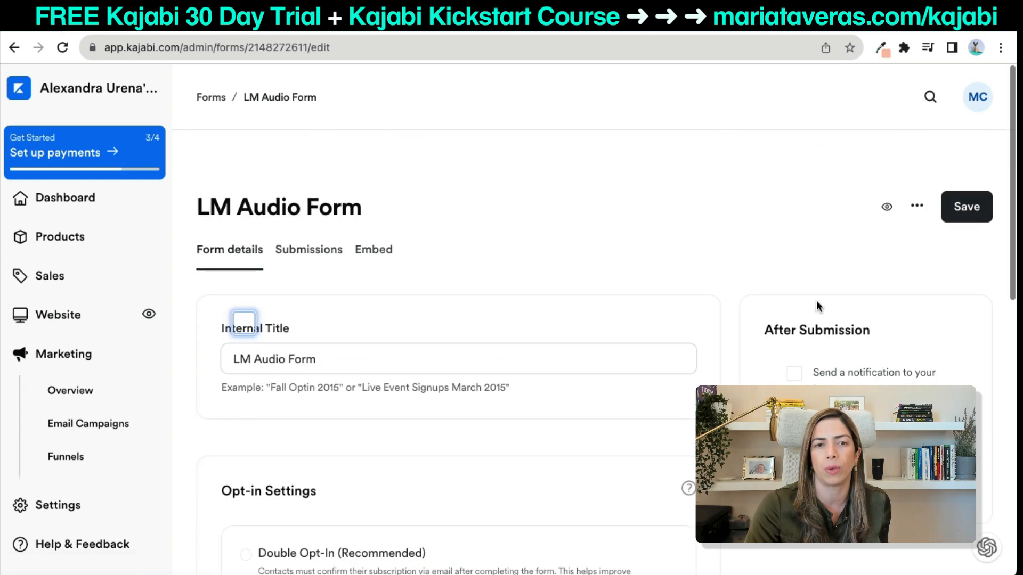
pyautogui.click(966, 207)
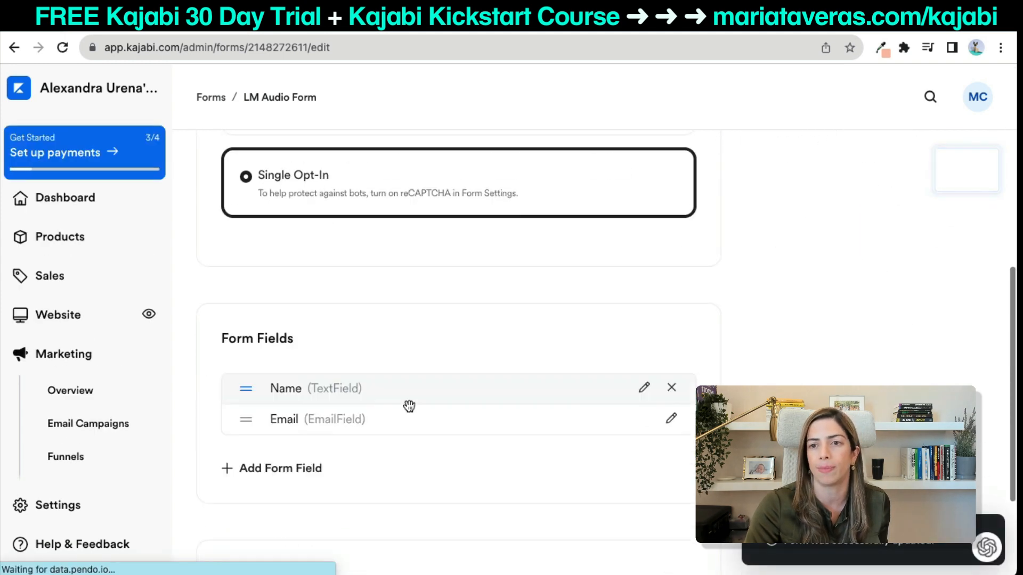
pyautogui.scroll(-3, 408, 405)
# Add a new required checkbox field titled 'I know I will be subscribed to your email list.'.
pyautogui.click(304, 315)
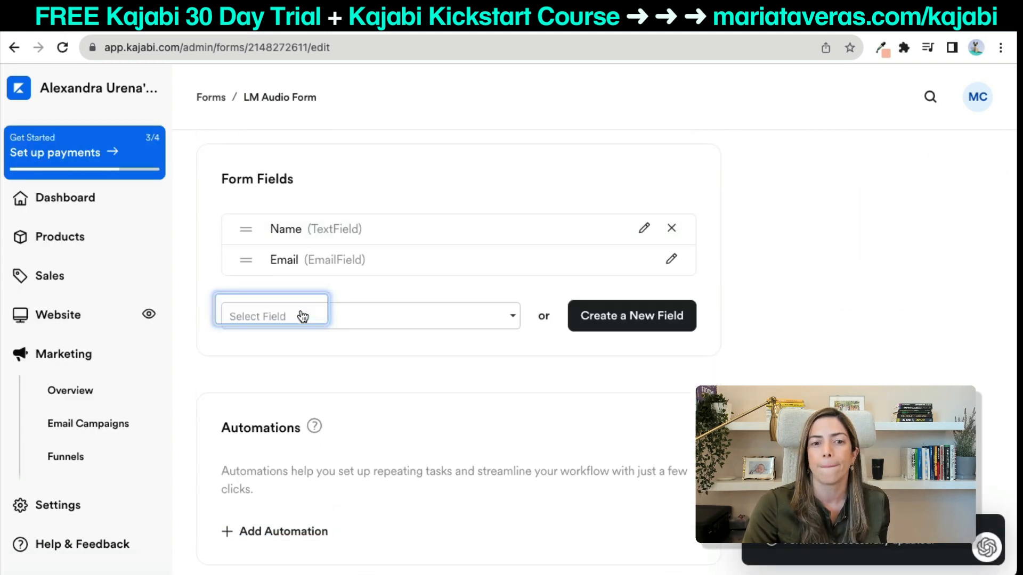
pyautogui.click(419, 319)
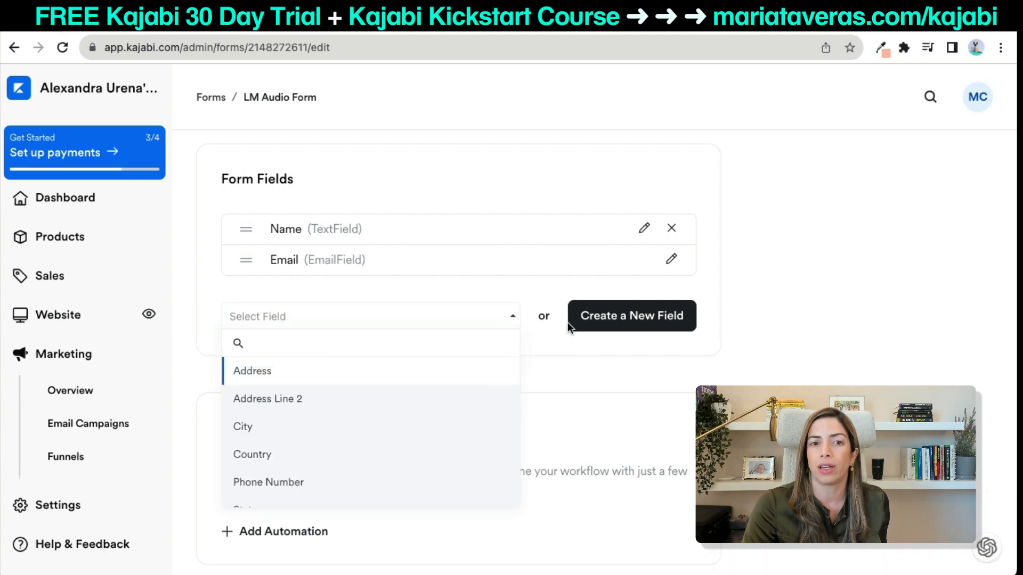
pyautogui.click(586, 319)
pyautogui.click(464, 265)
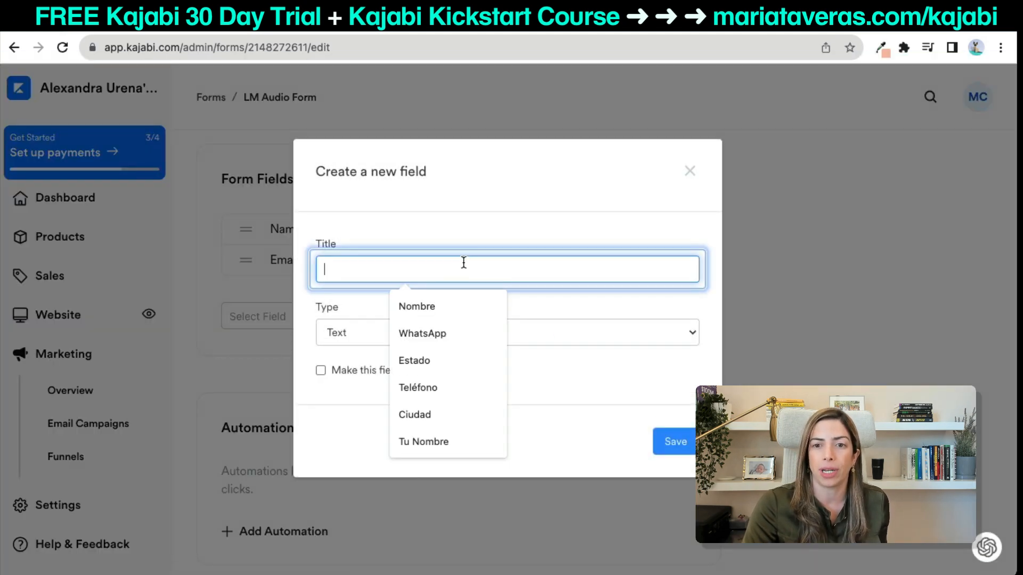
pyautogui.click(327, 345)
pyautogui.click(356, 403)
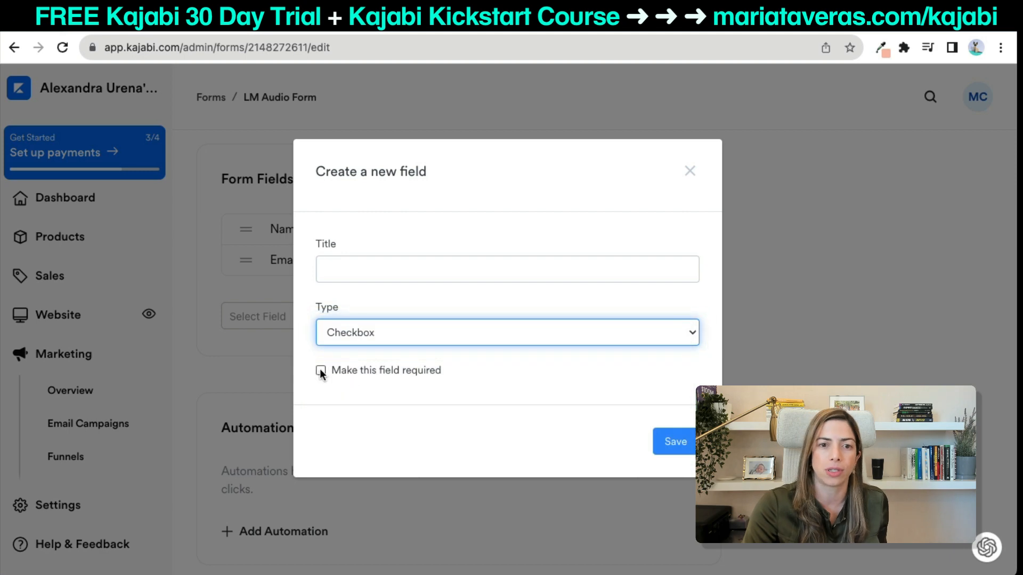
pyautogui.click(320, 370)
pyautogui.click(350, 270)
pyautogui.write('I confi')
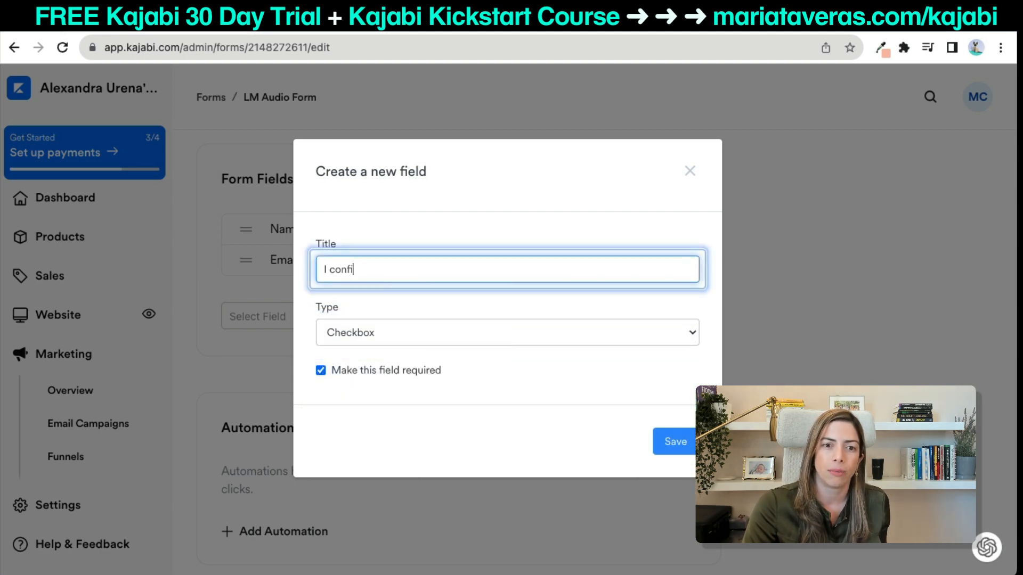
pyautogui.write('rm ')
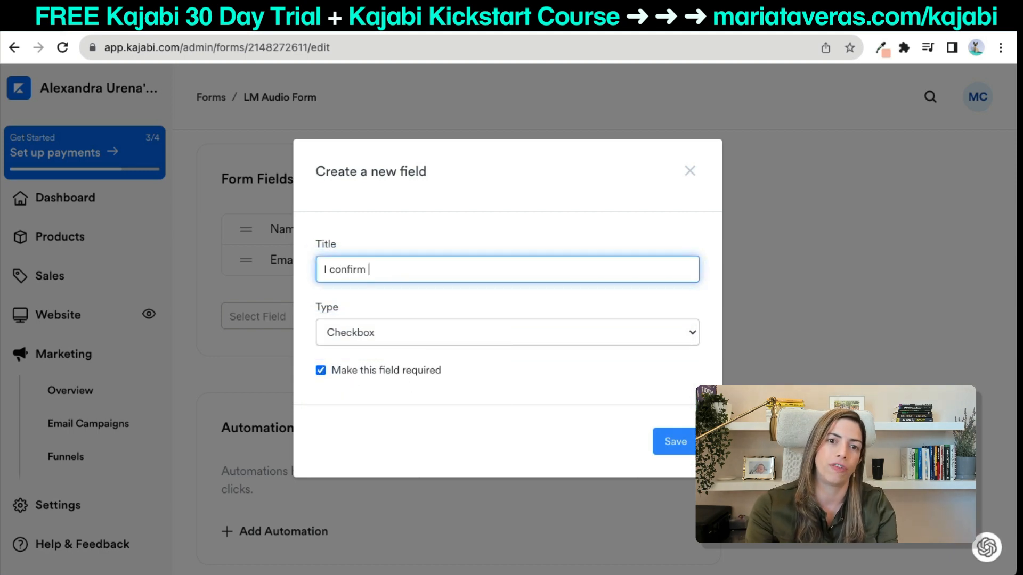
pyautogui.write('I know')
pyautogui.hotkey('ctrl', 'a')
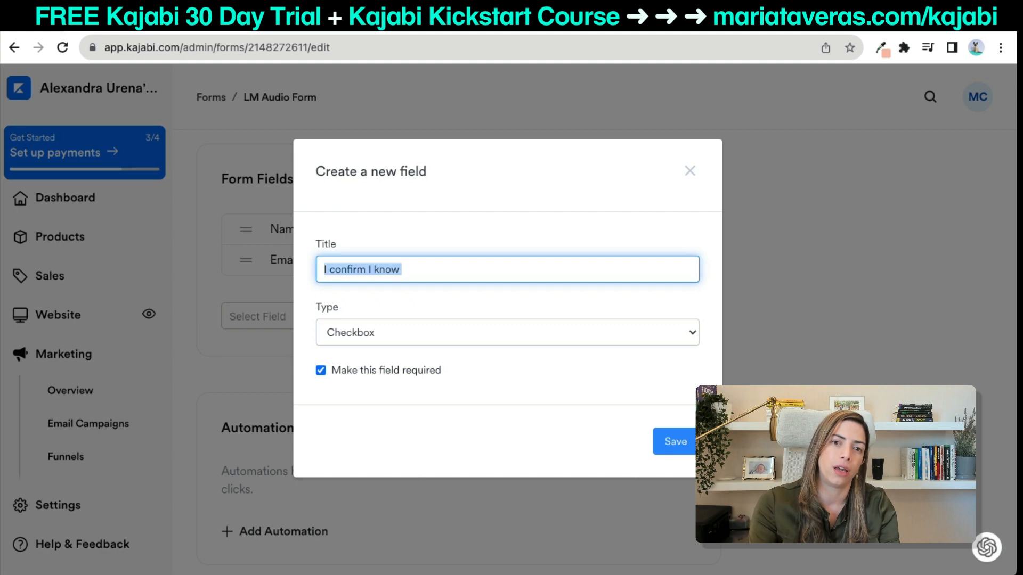
pyautogui.write('I')
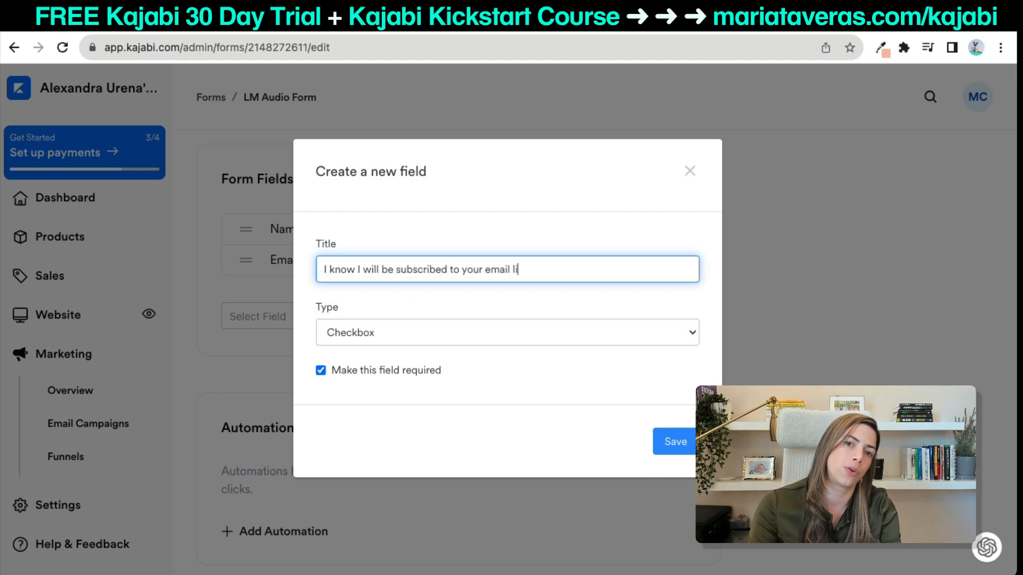
pyautogui.click(663, 454)
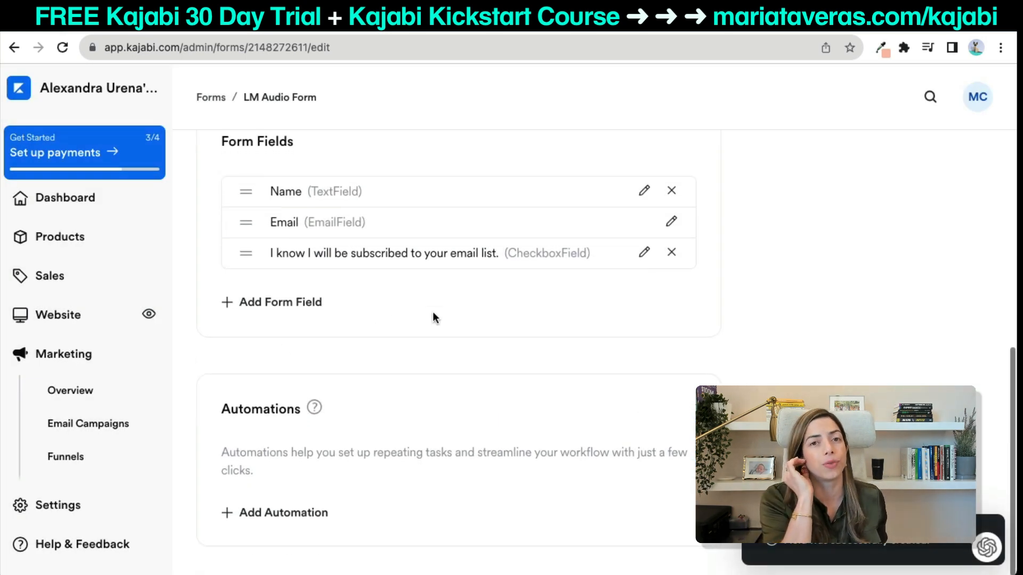
# Turn on submission notifications to the team's e-mail address and save the form.
pyautogui.scroll(5, 433, 313)
pyautogui.click(986, 176)
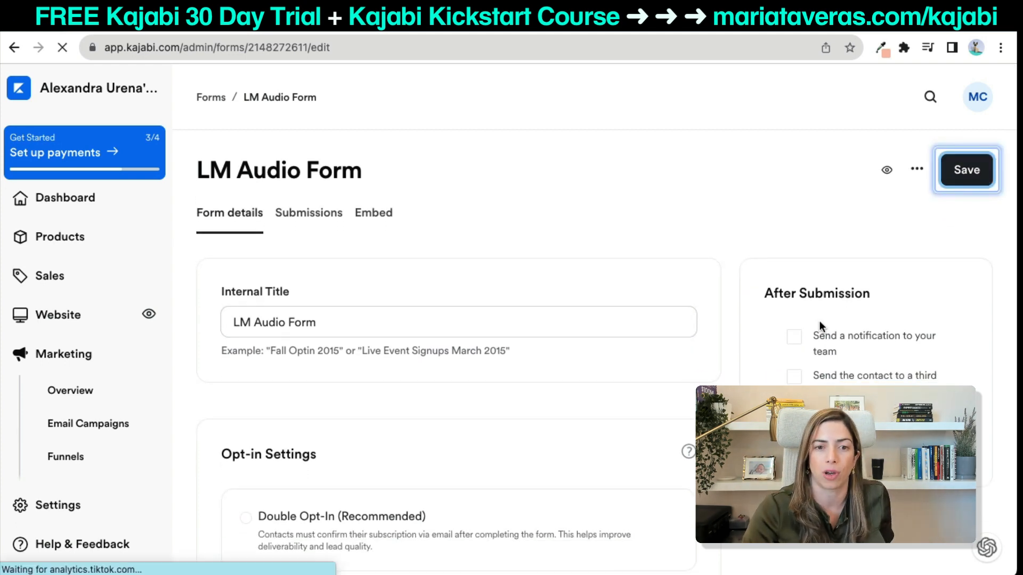
pyautogui.click(794, 337)
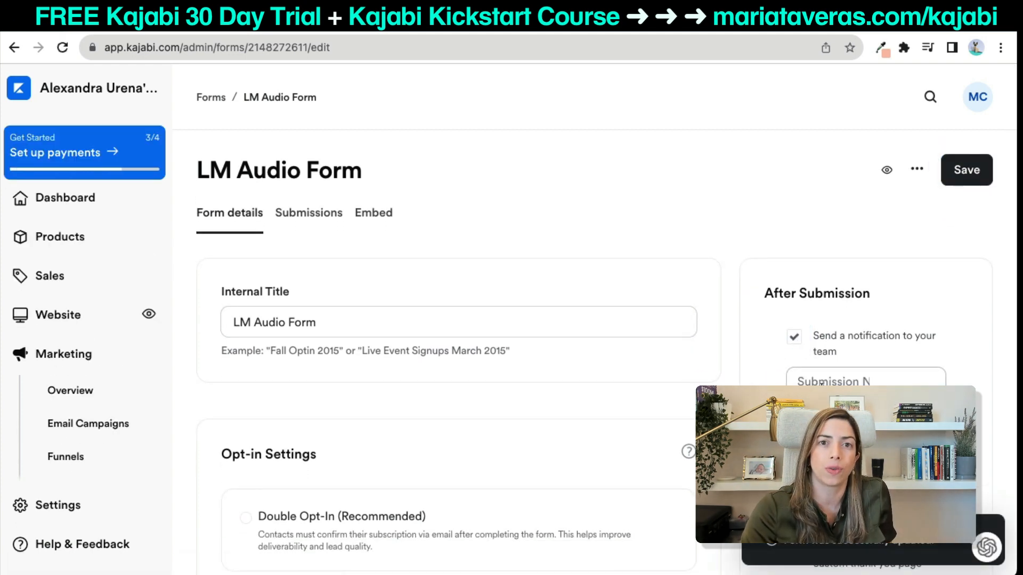
pyautogui.click(817, 381)
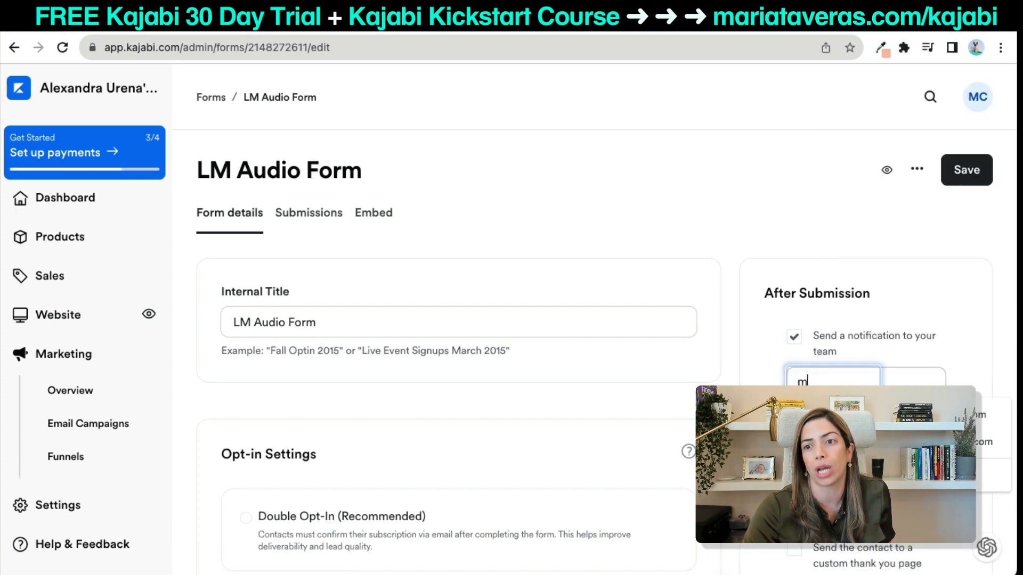
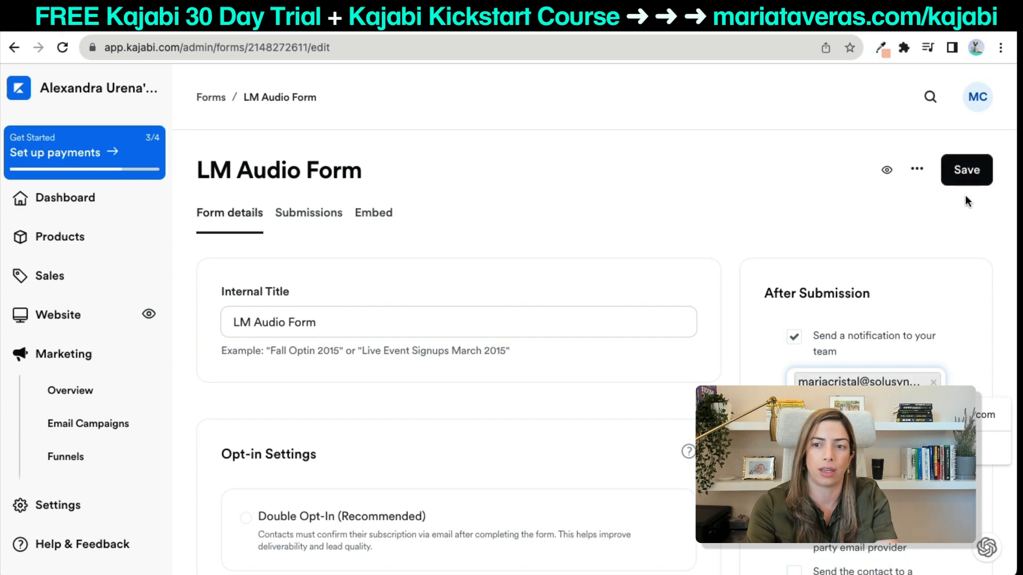
pyautogui.click(965, 173)
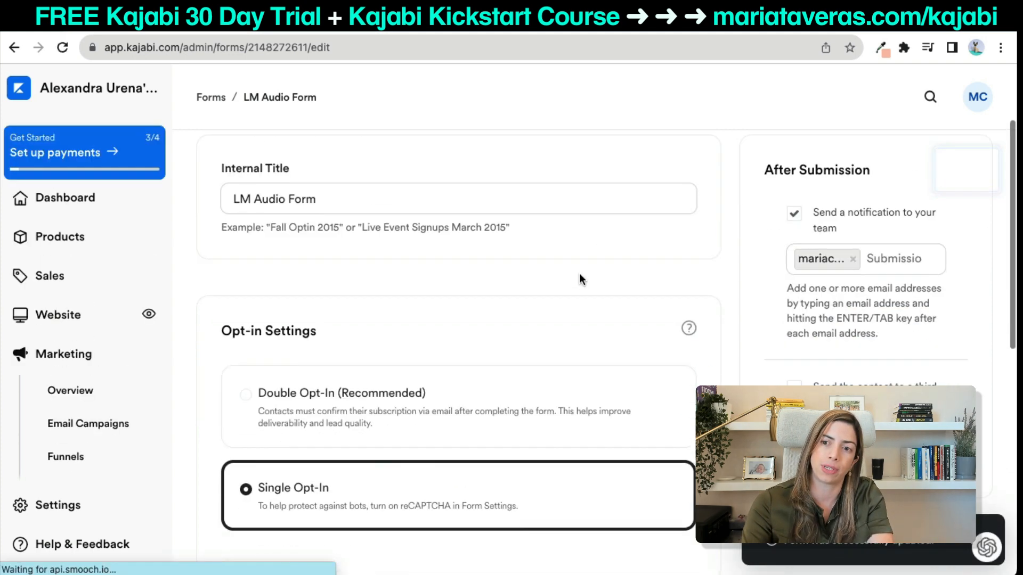
# Set the LM Audio landing page as the form's custom thank-you page and save.
pyautogui.scroll(-4, 821, 245)
pyautogui.click(794, 245)
pyautogui.click(811, 294)
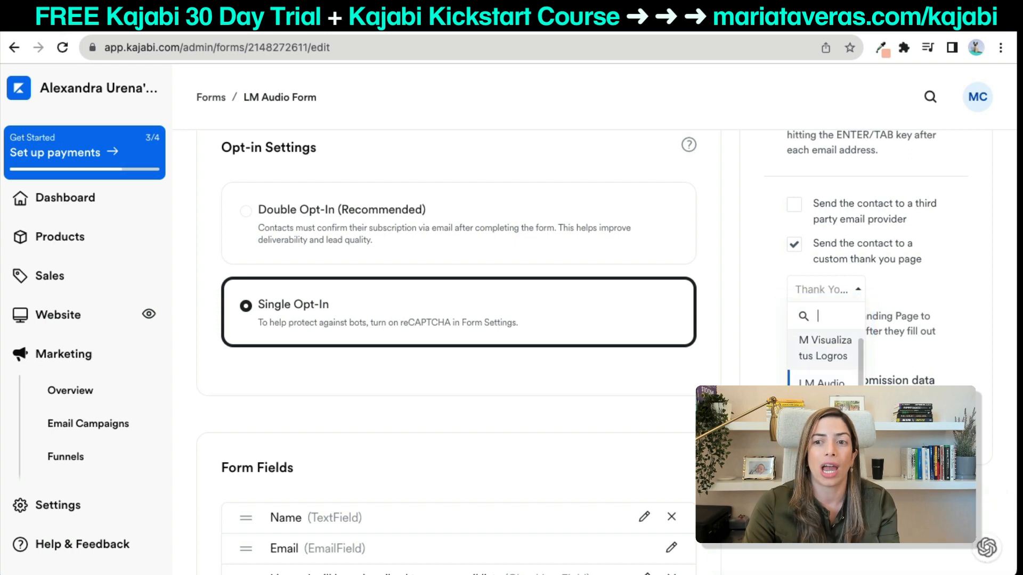
pyautogui.scroll(-2, 825, 362)
pyautogui.scroll(2, 826, 362)
pyautogui.click(829, 371)
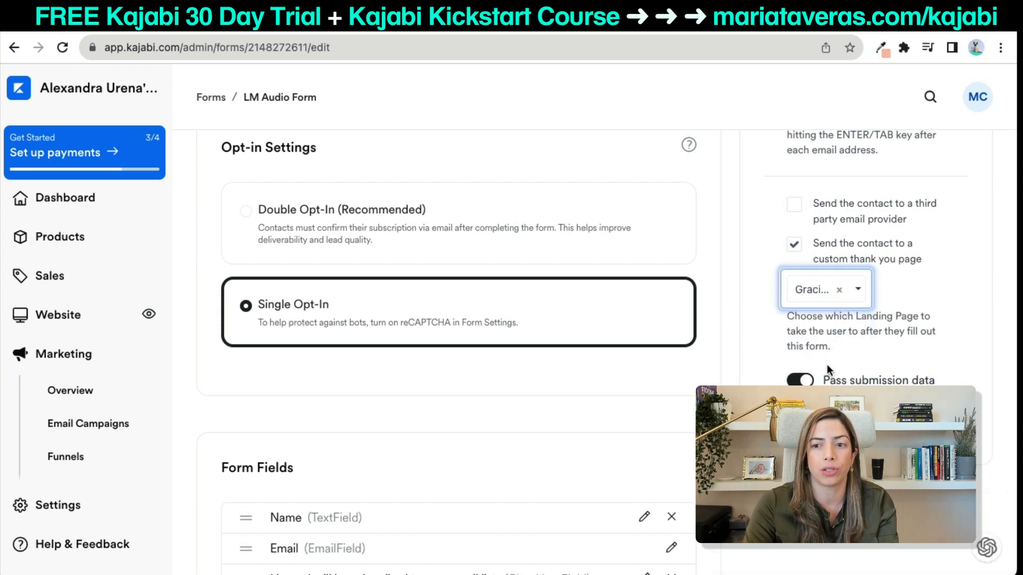
pyautogui.click(837, 289)
pyautogui.scroll(-4, 829, 383)
pyautogui.scroll(-3, 860, 379)
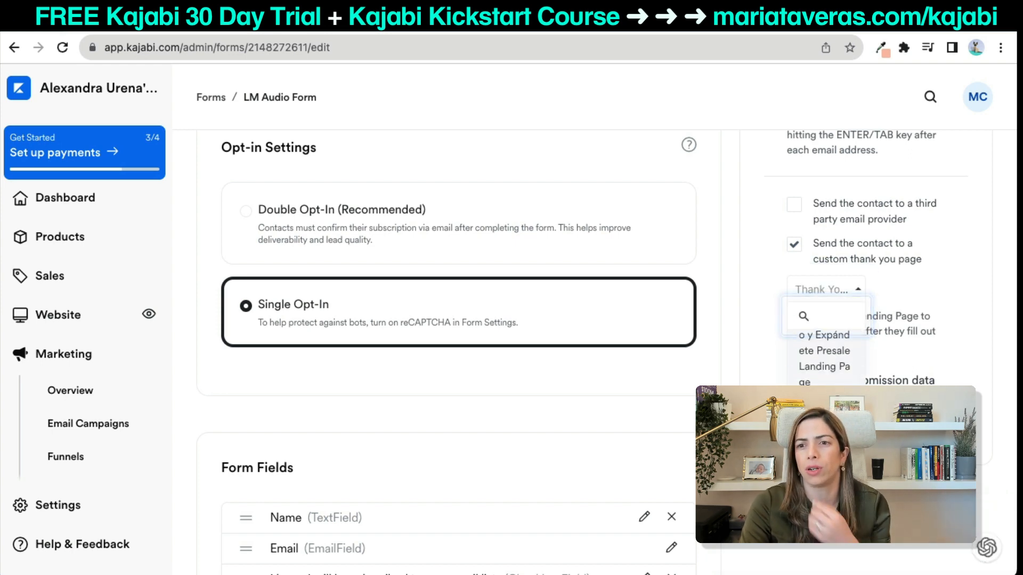
pyautogui.scroll(-5, 826, 351)
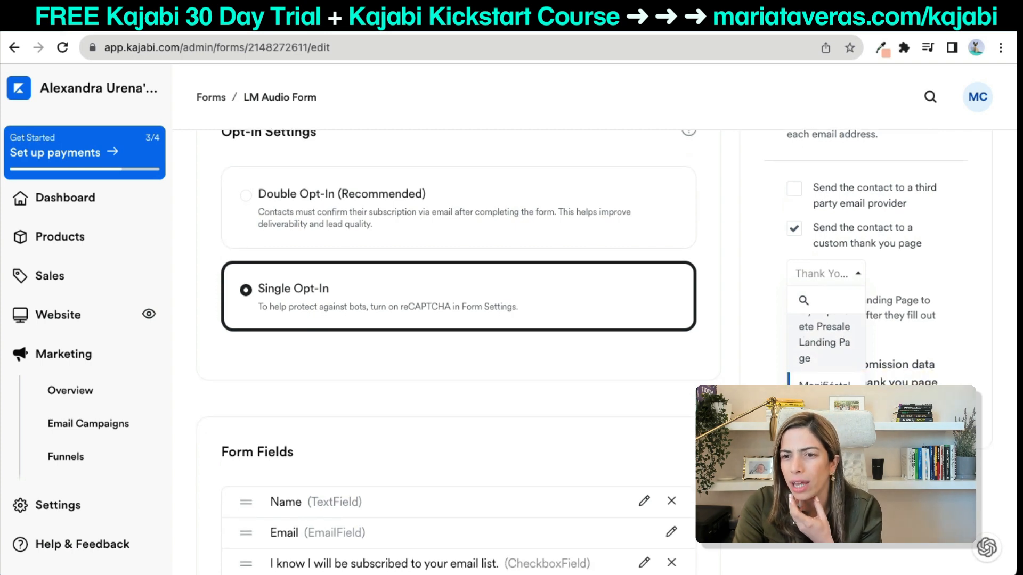
pyautogui.scroll(2, 825, 380)
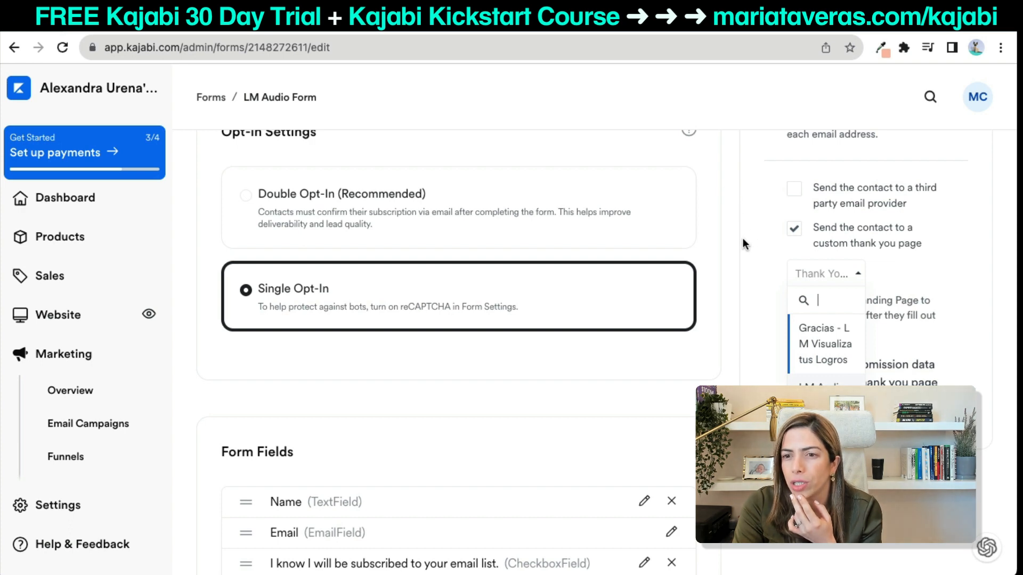
pyautogui.press('Down')
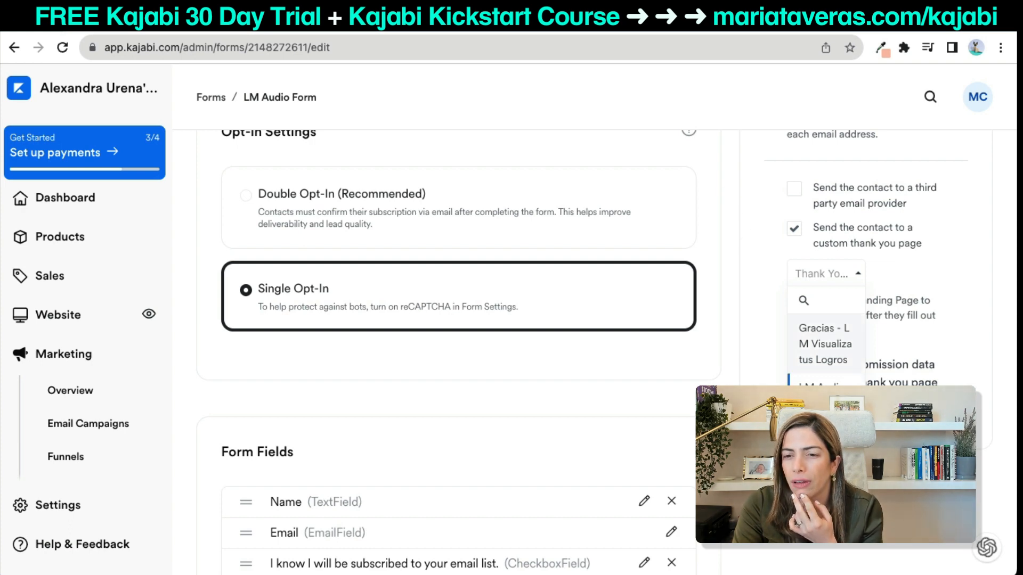
pyautogui.click(824, 397)
pyautogui.scroll(6, 862, 255)
pyautogui.click(966, 175)
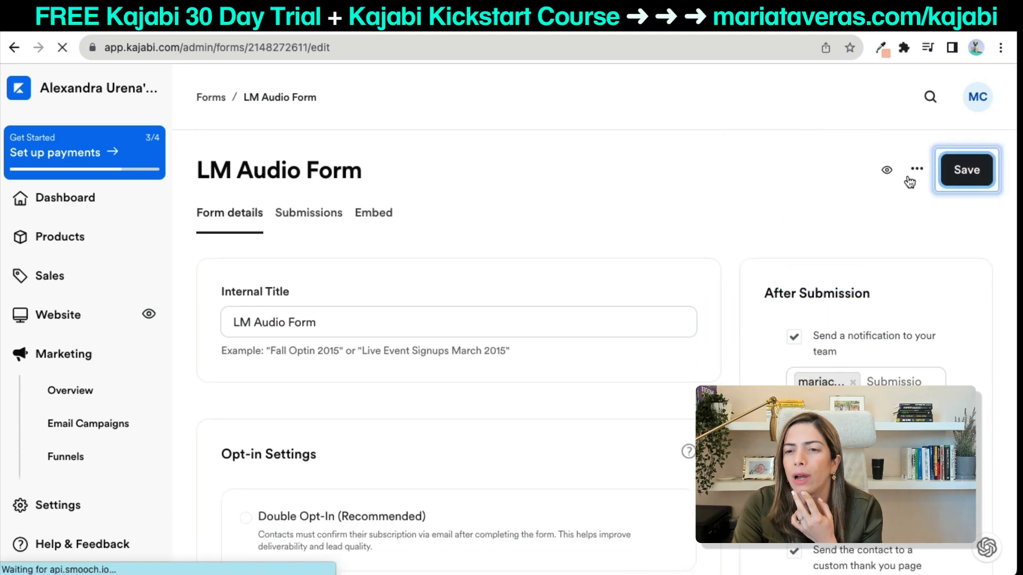
# Open the website's Landing pages list in a new tab.
pyautogui.rightClick(53, 313)
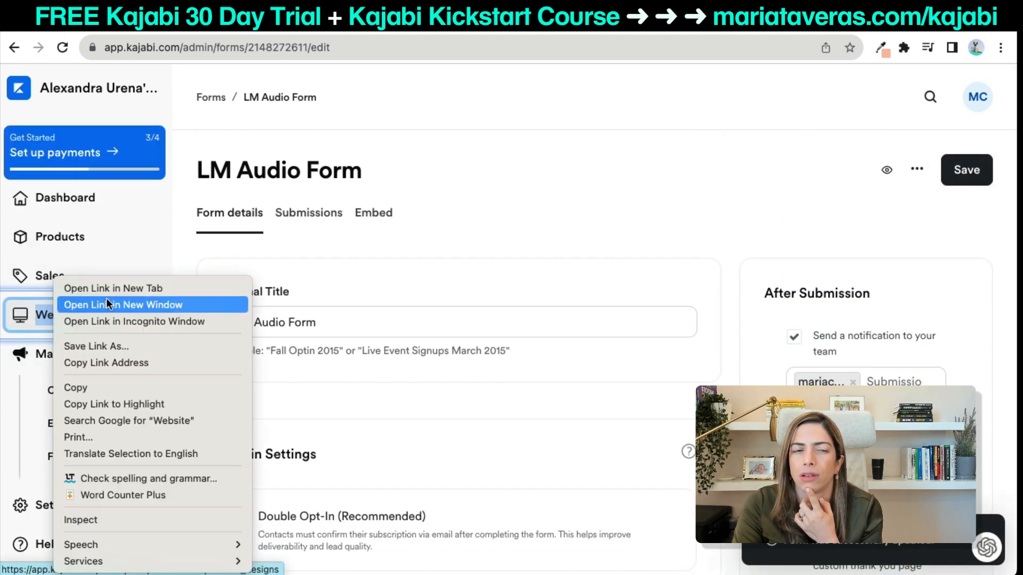
pyautogui.click(107, 290)
pyautogui.click(281, 30)
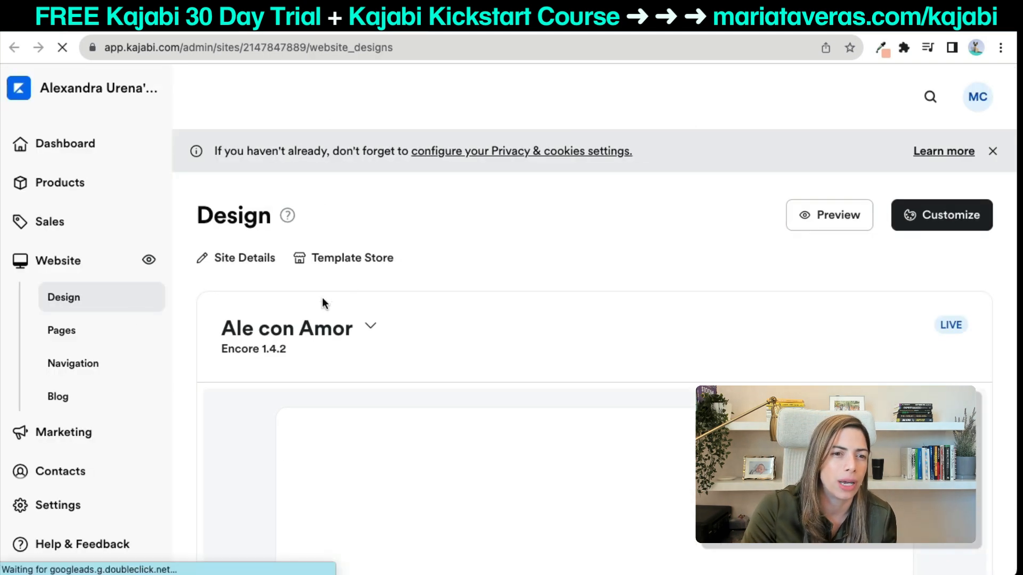
pyautogui.click(73, 384)
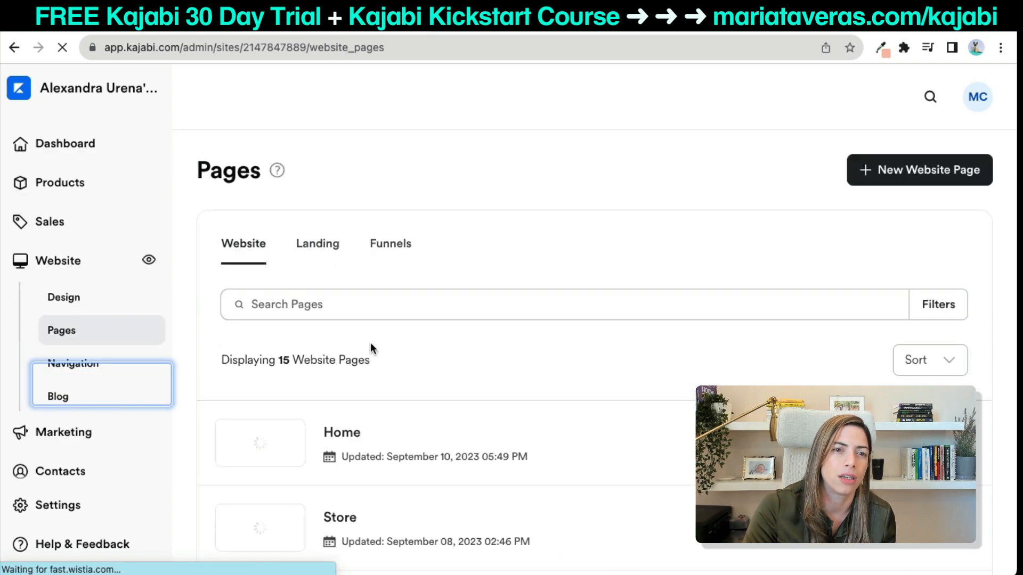
pyautogui.click(322, 255)
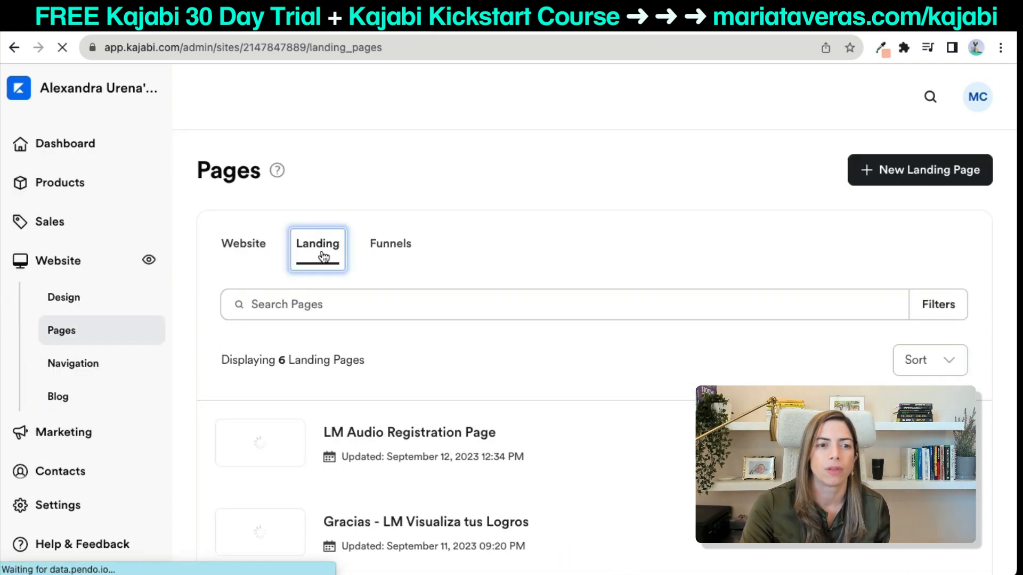
pyautogui.scroll(-3, 588, 378)
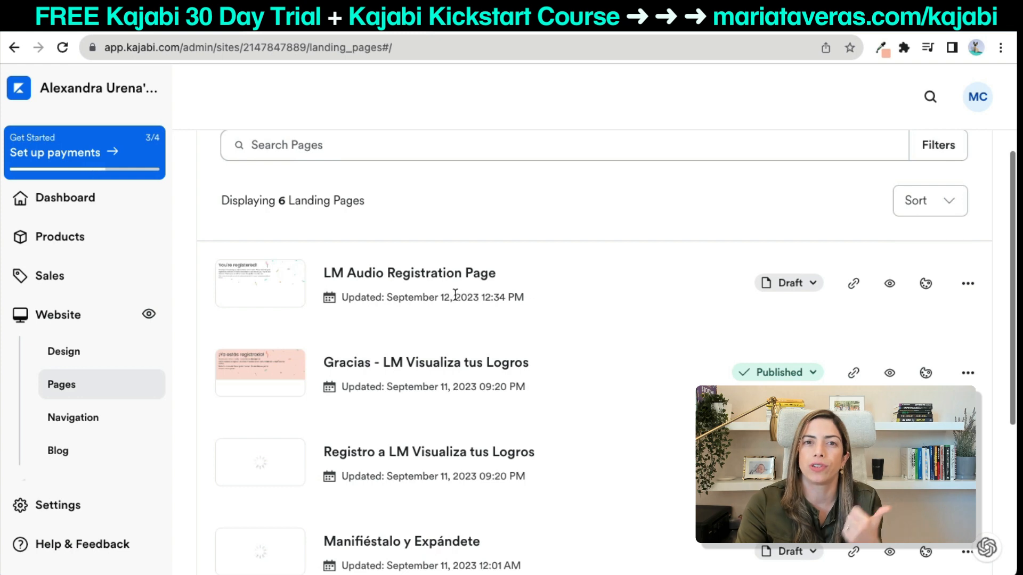
# Retitle LM Audio Registration Page to 'LM Audio Thank you Page' with URL slug thank-you-audio, and save.
pyautogui.click(969, 284)
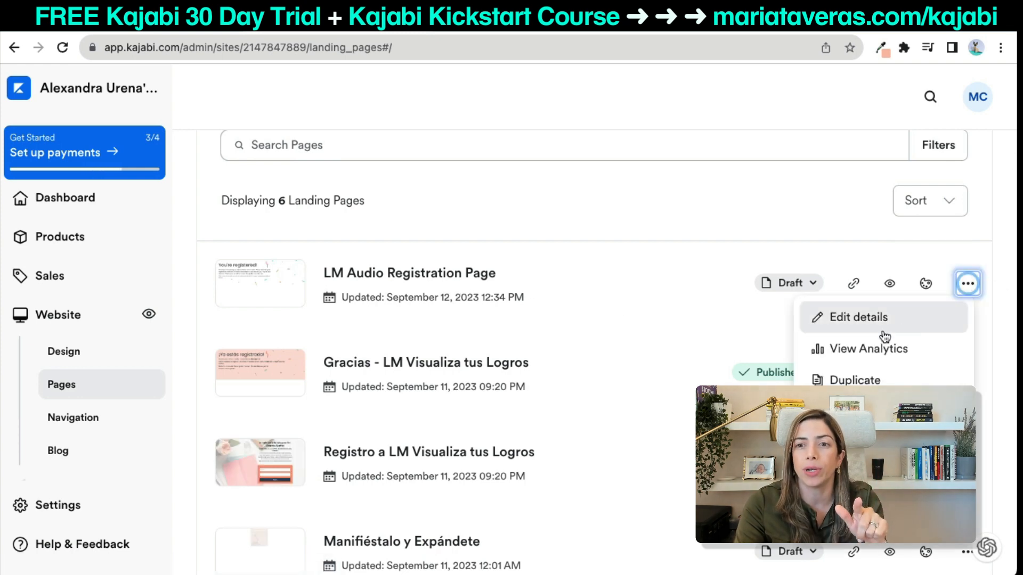
pyautogui.click(875, 320)
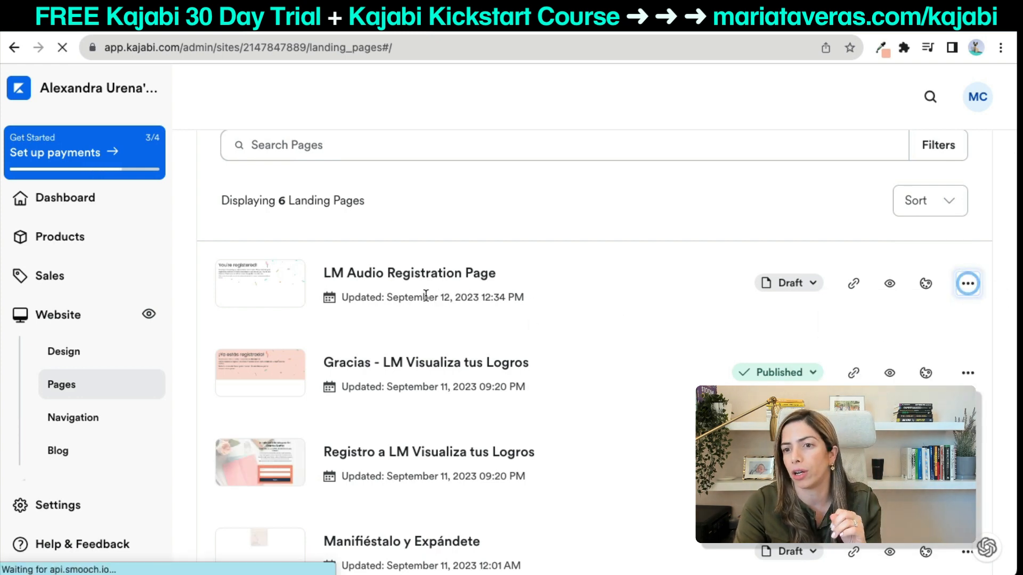
pyautogui.click(561, 276)
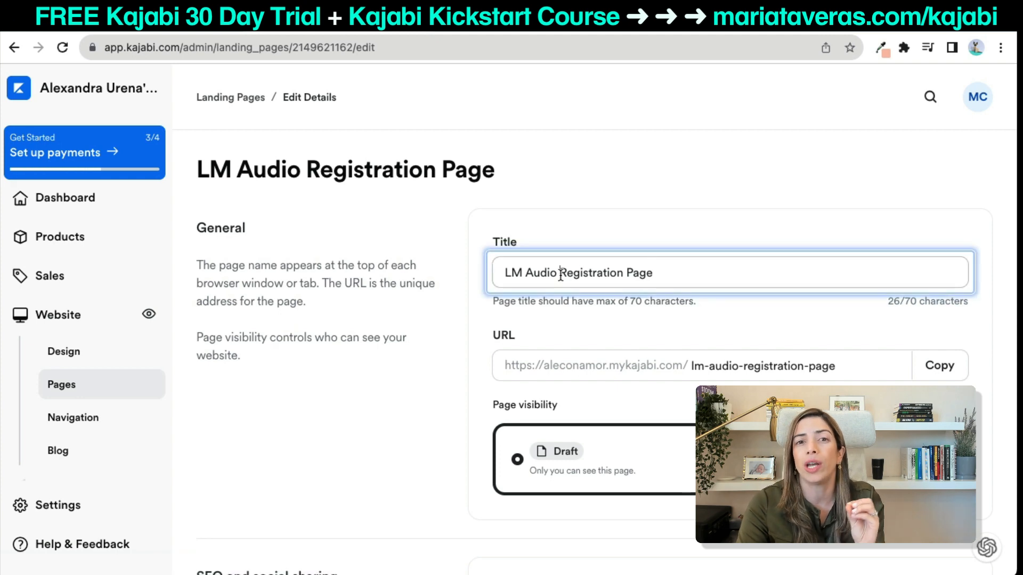
pyautogui.hotkey('shift', 'End')
pyautogui.write('Tank')
pyautogui.press('BackSpace')
pyautogui.press('BackSpace')
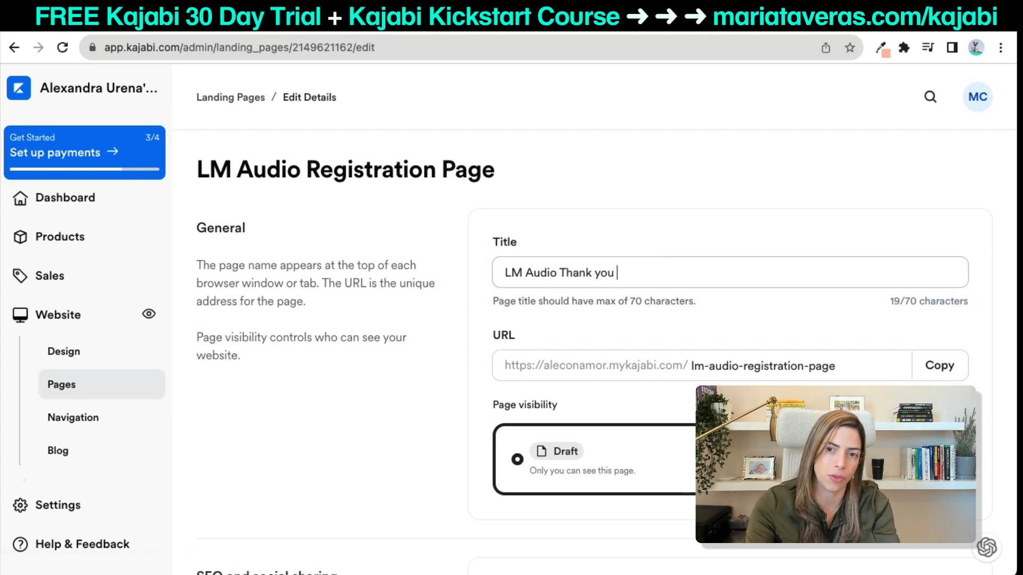
pyautogui.write('Page')
pyautogui.tripleClick(733, 366)
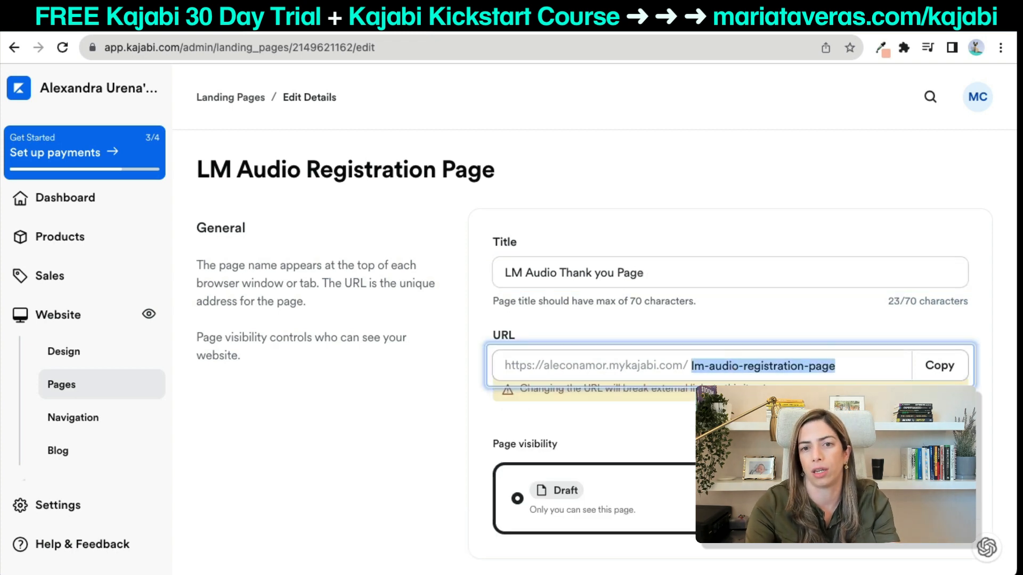
pyautogui.write('thank-you-aud')
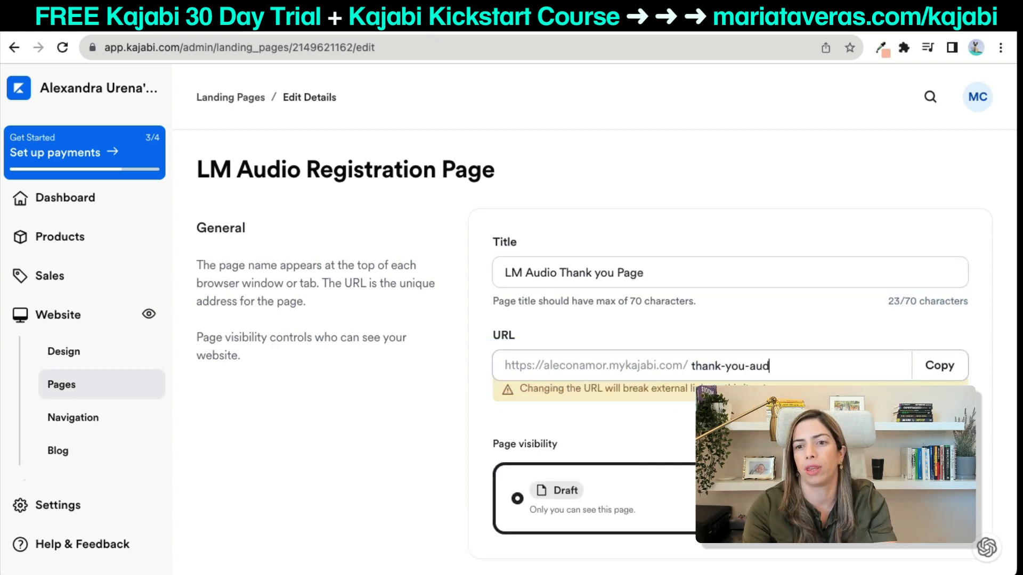
pyautogui.write('io')
pyautogui.click(440, 414)
pyautogui.scroll(-7, 440, 414)
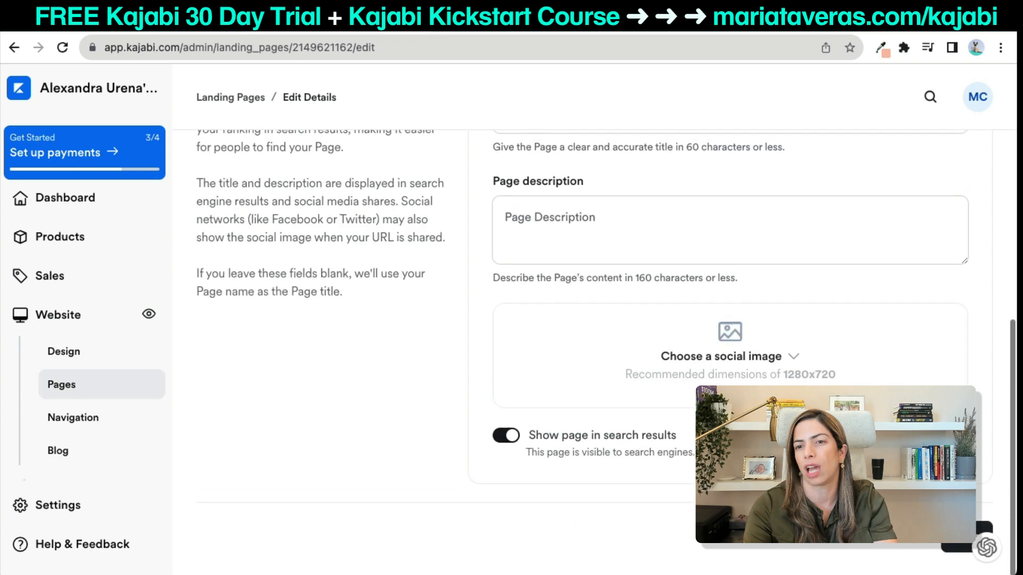
pyautogui.scroll(-4, 576, 222)
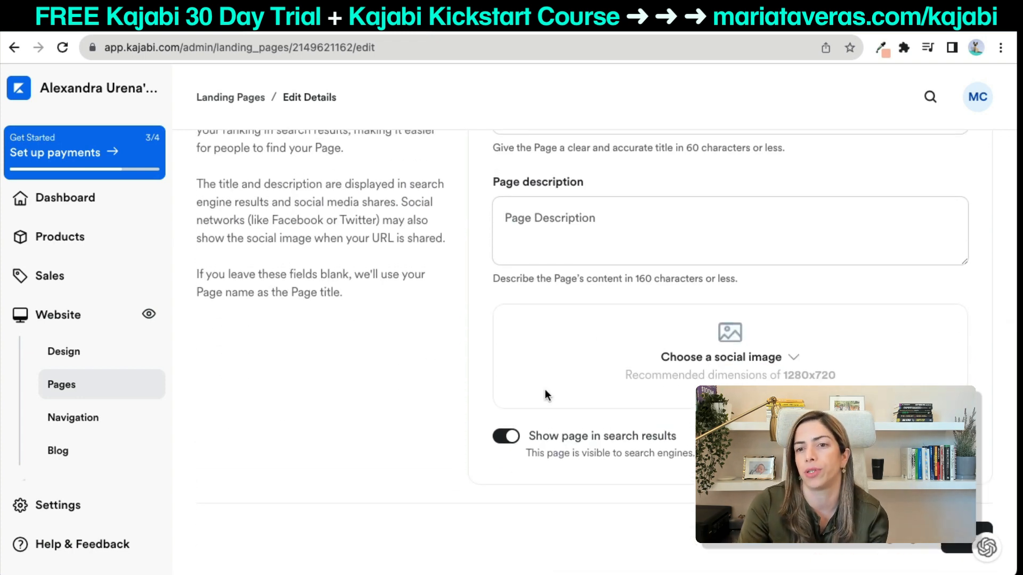
pyautogui.click(967, 539)
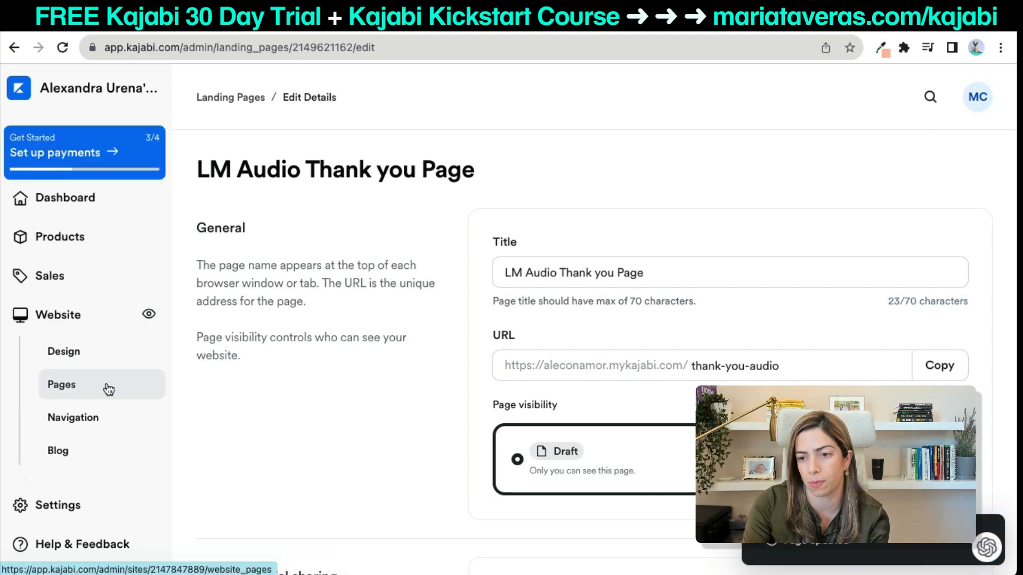
pyautogui.scroll(-3, 108, 389)
# Open the LM Audio Form from the Marketing forms list.
pyautogui.click(94, 376)
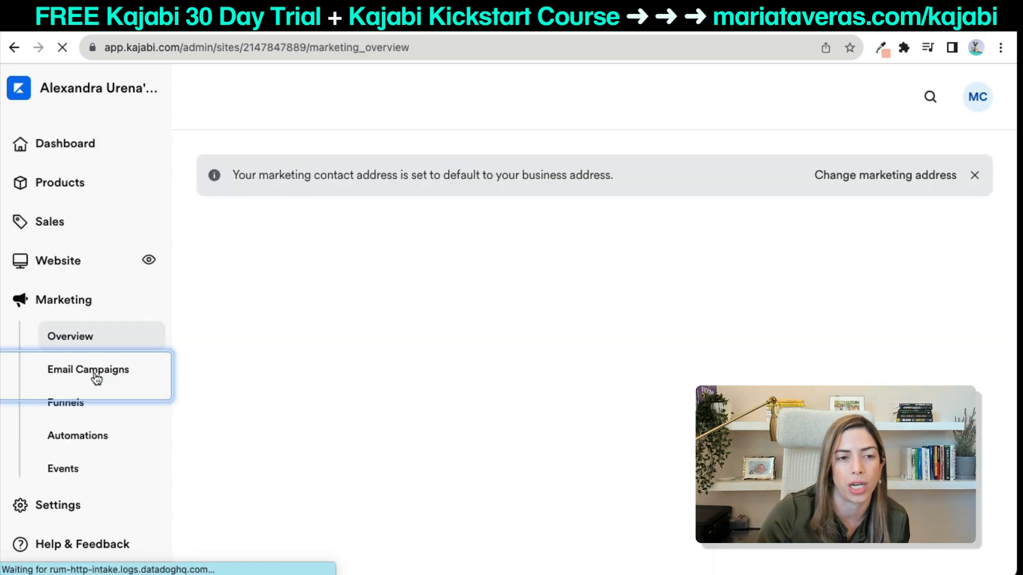
pyautogui.scroll(-4, 90, 471)
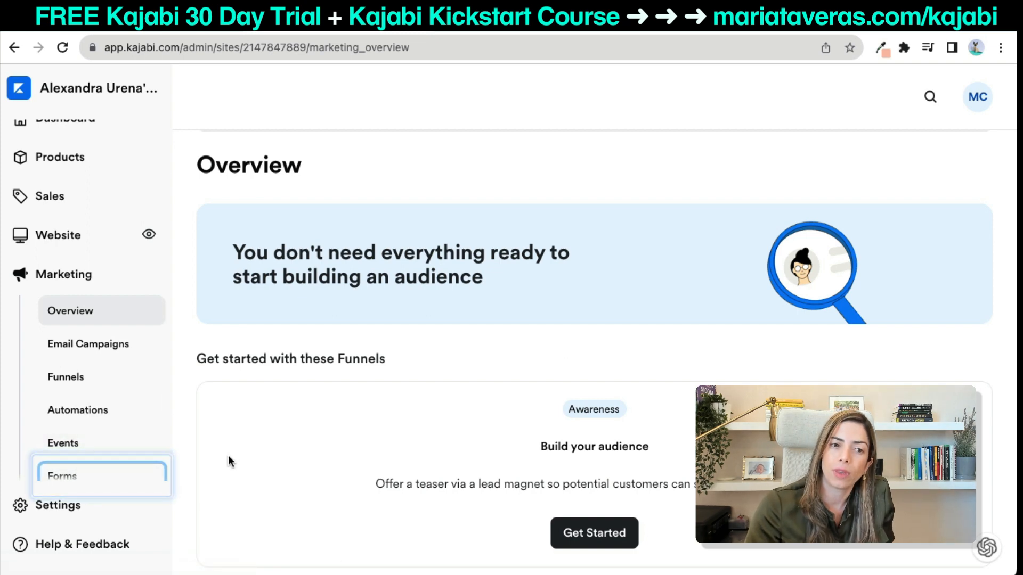
pyautogui.click(94, 474)
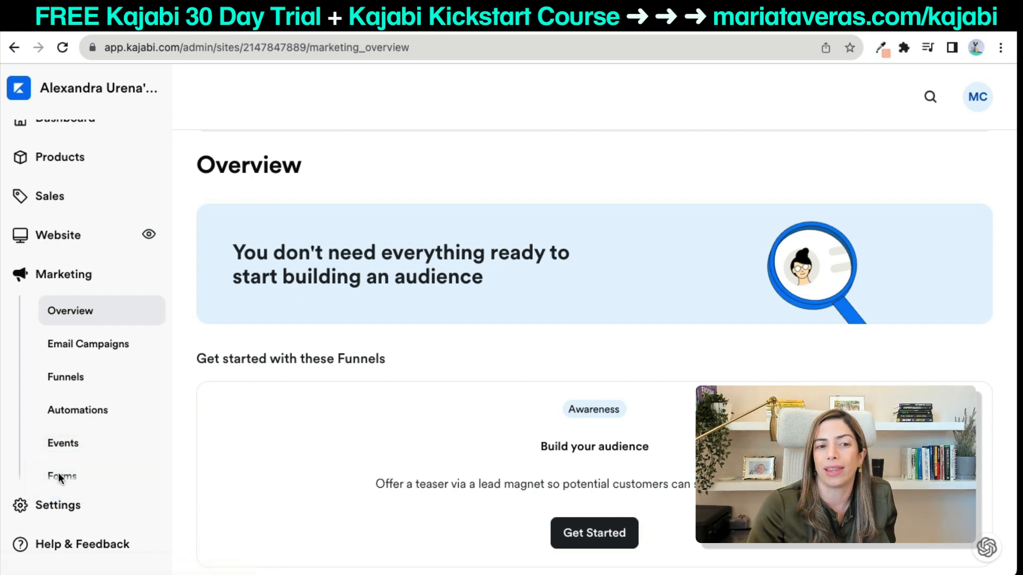
pyautogui.scroll(-2, 62, 469)
pyautogui.click(67, 436)
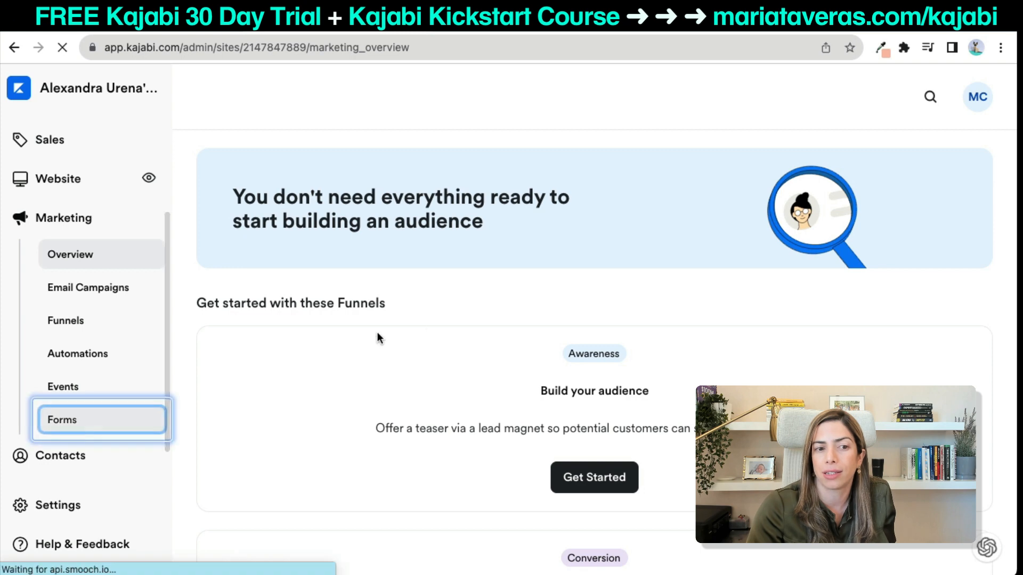
pyautogui.click(249, 337)
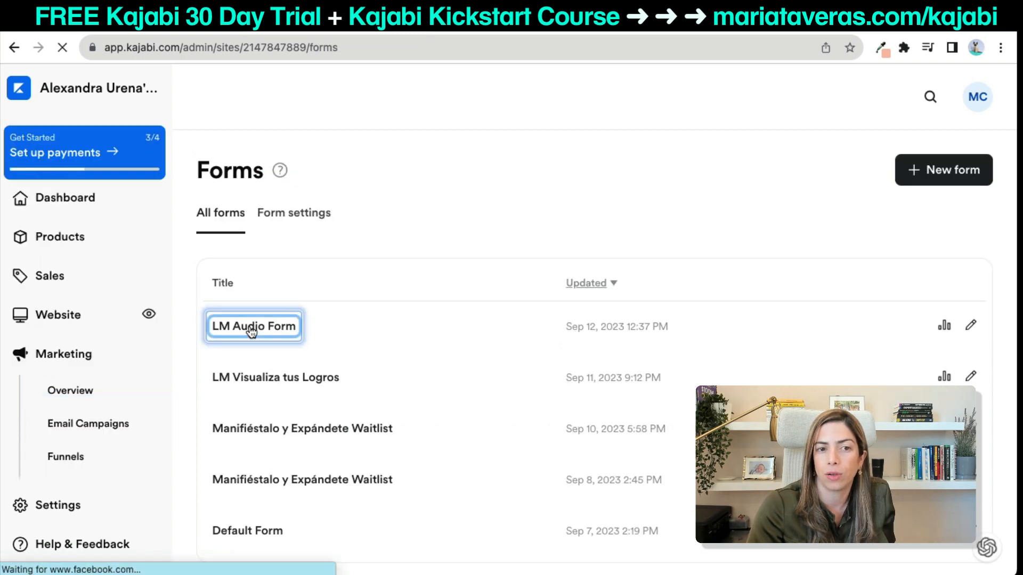
# Confirm the form's thank-you page selection and save the form again.
pyautogui.scroll(-4, 269, 331)
pyautogui.click(817, 376)
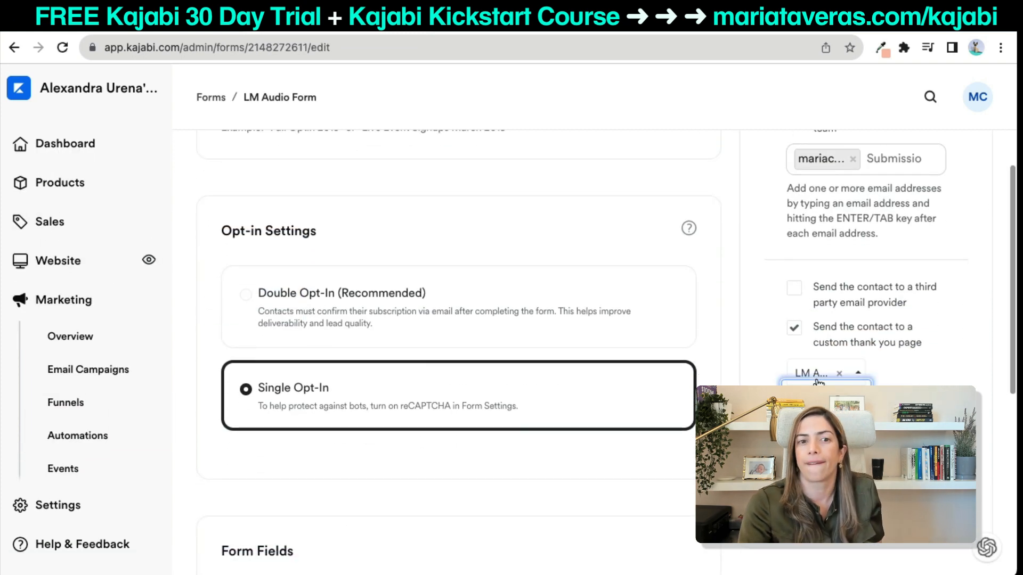
pyautogui.click(859, 368)
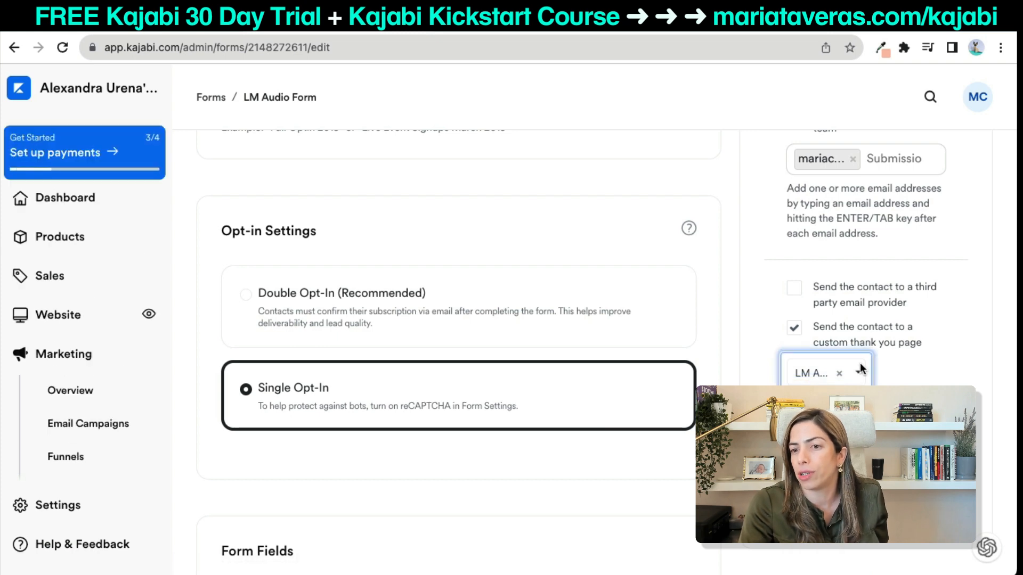
pyautogui.scroll(5, 859, 362)
pyautogui.click(962, 172)
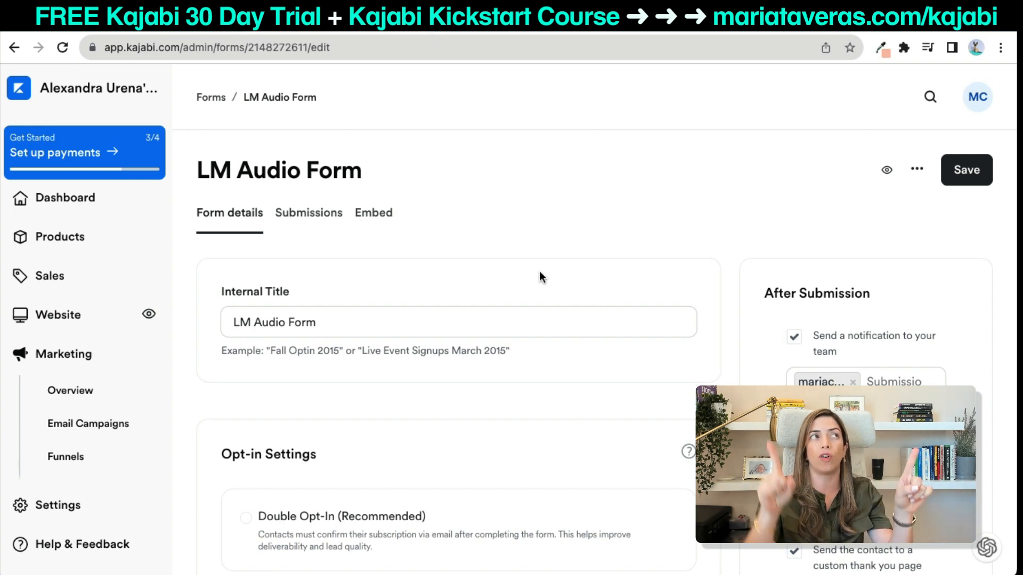
pyautogui.scroll(-12, 539, 270)
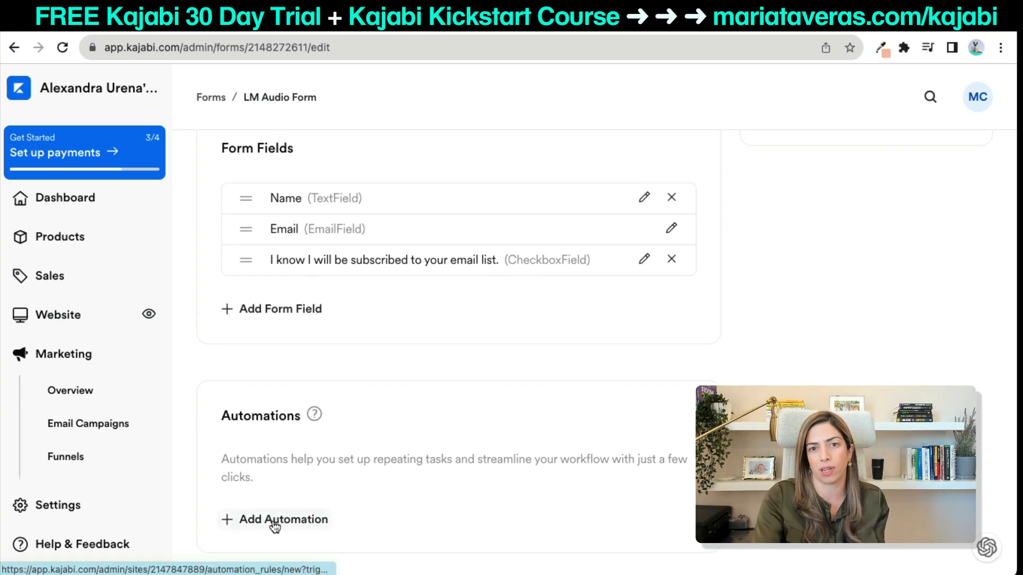
# Add an automation that subscribes LM Audio Form submitters to the LM Audio email sequence, and save the form.
pyautogui.click(273, 519)
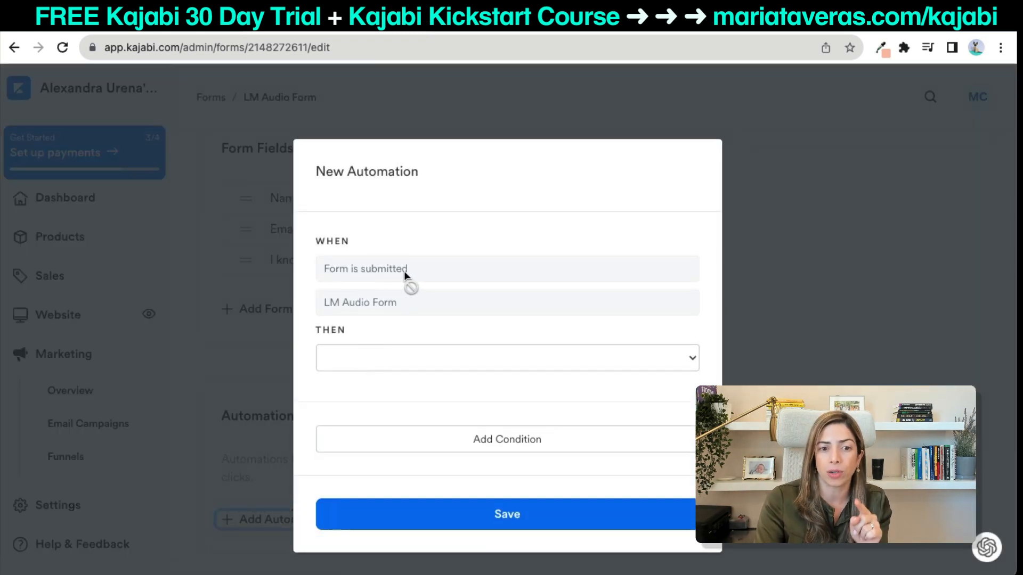
pyautogui.click(404, 360)
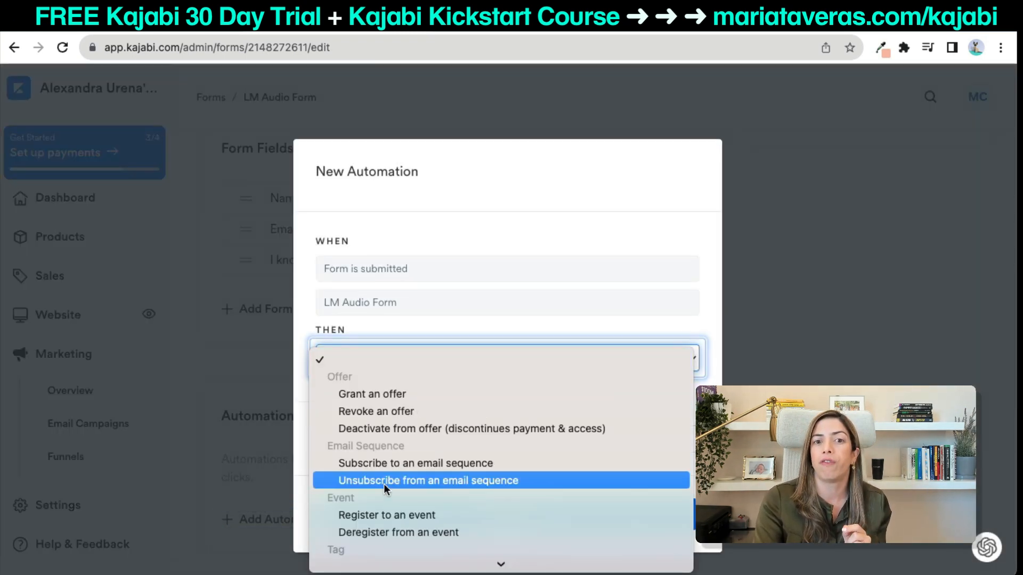
pyautogui.click(383, 468)
pyautogui.click(406, 391)
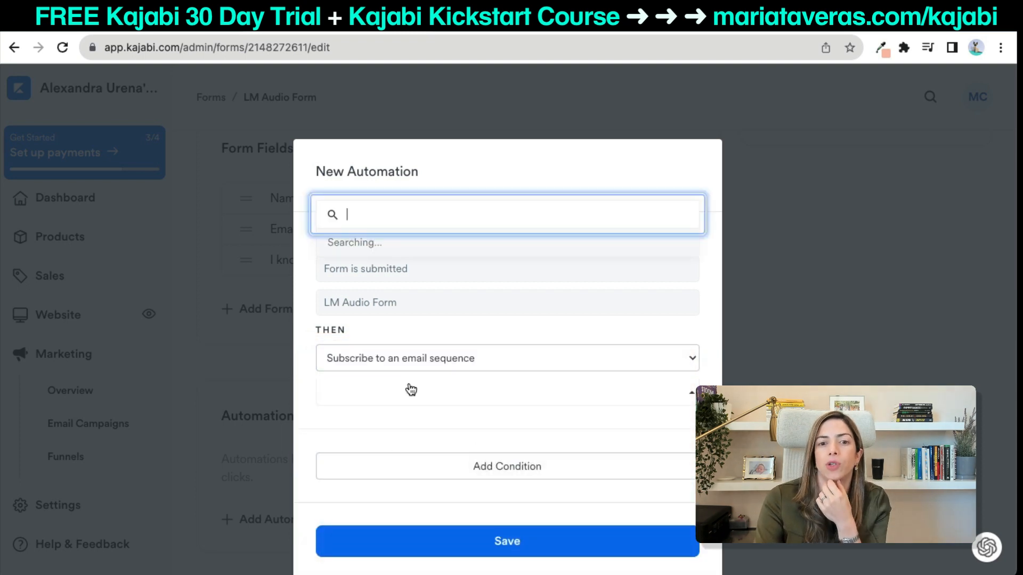
pyautogui.click(392, 338)
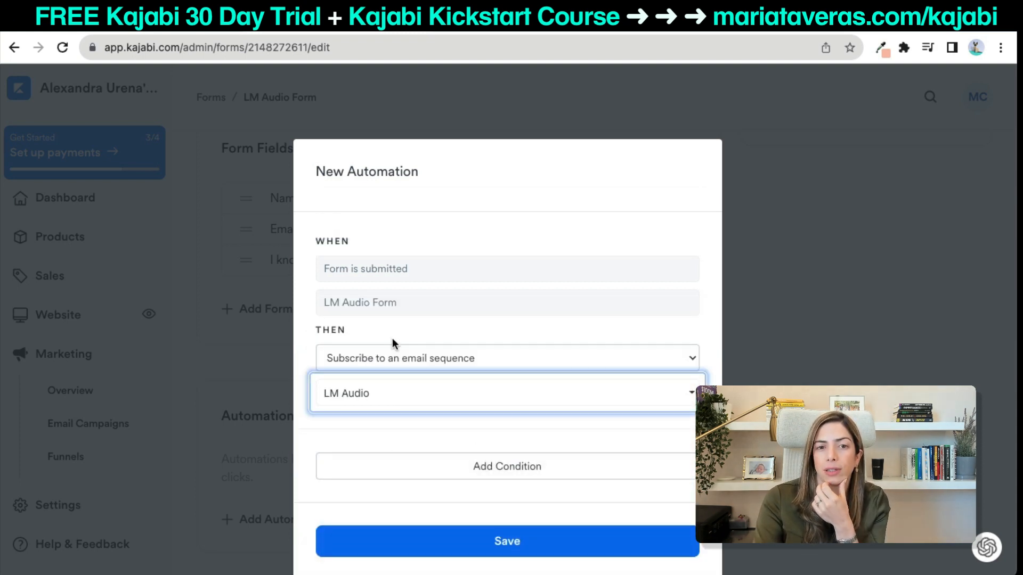
pyautogui.click(427, 548)
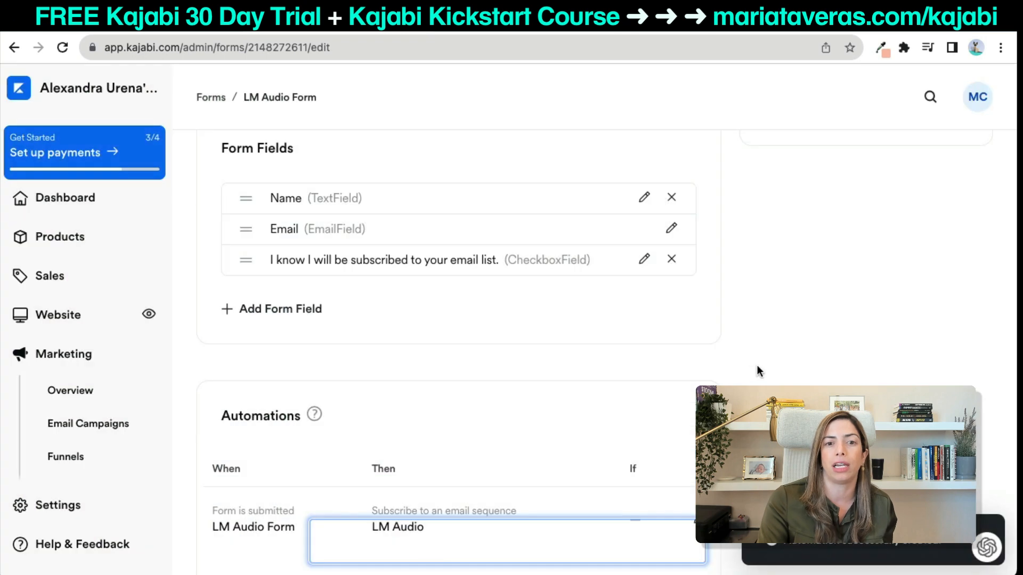
pyautogui.click(964, 169)
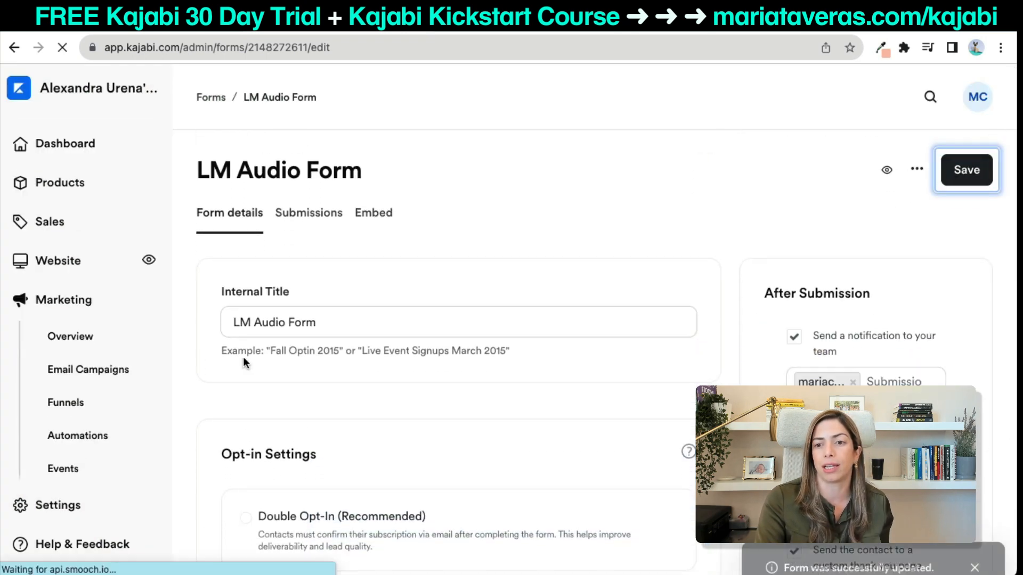
pyautogui.click(80, 423)
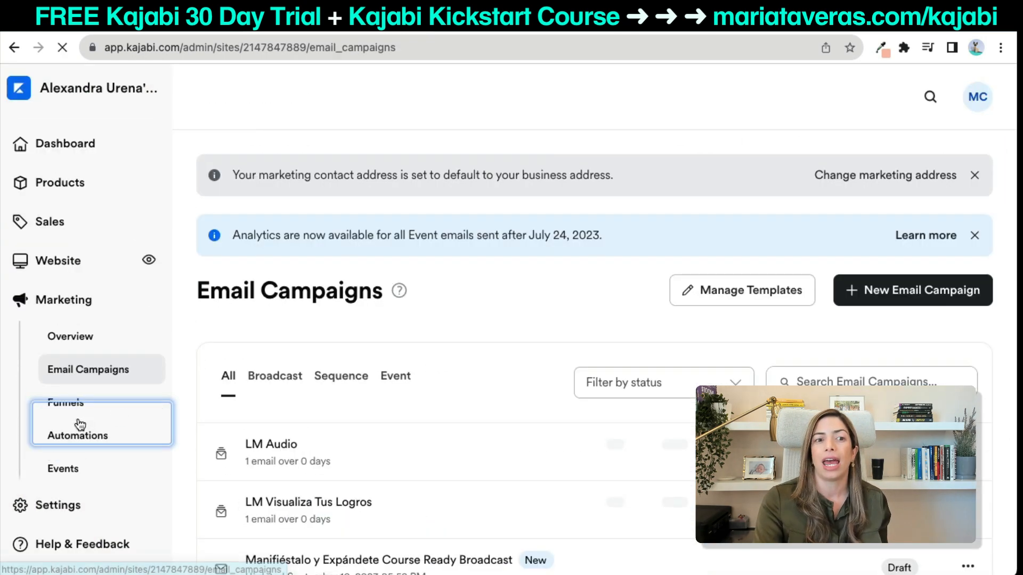
# Open the LM Audio sequence and confirm its subscribe trigger is the LM Audio Form submission.
pyautogui.click(345, 377)
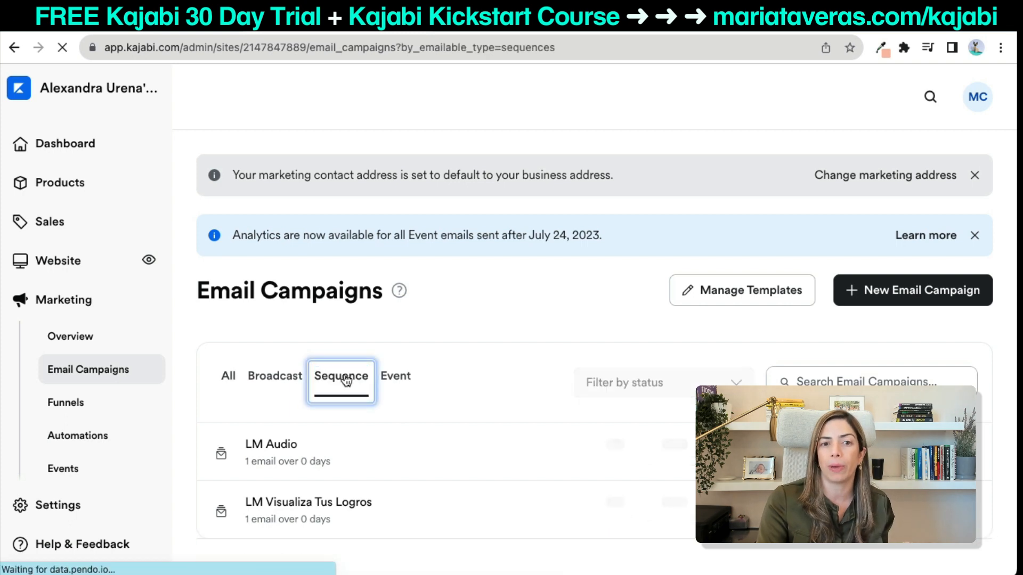
pyautogui.click(266, 449)
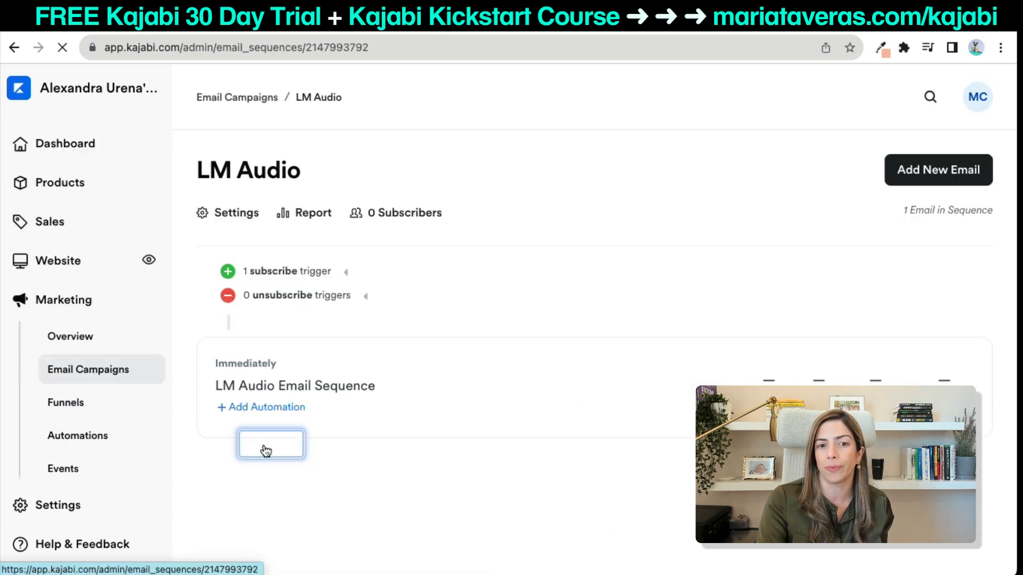
pyautogui.click(345, 273)
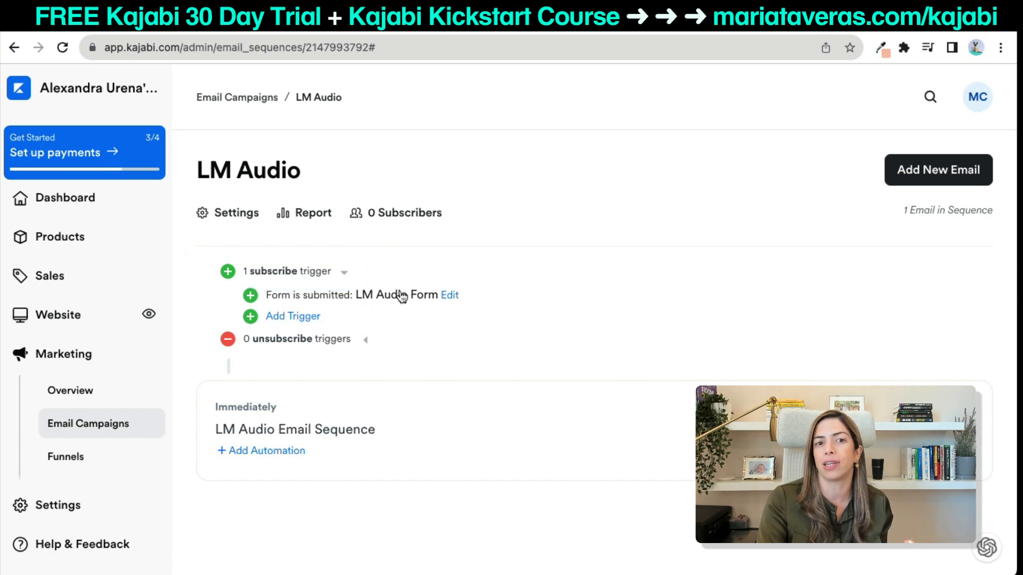
pyautogui.scroll(-3, 59, 463)
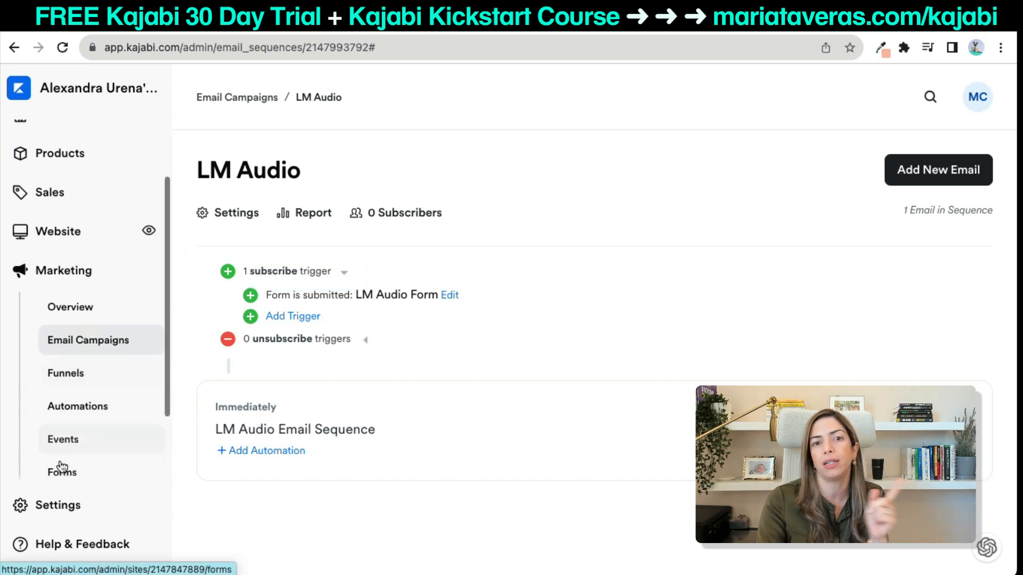
pyautogui.scroll(3, 64, 474)
pyautogui.click(72, 318)
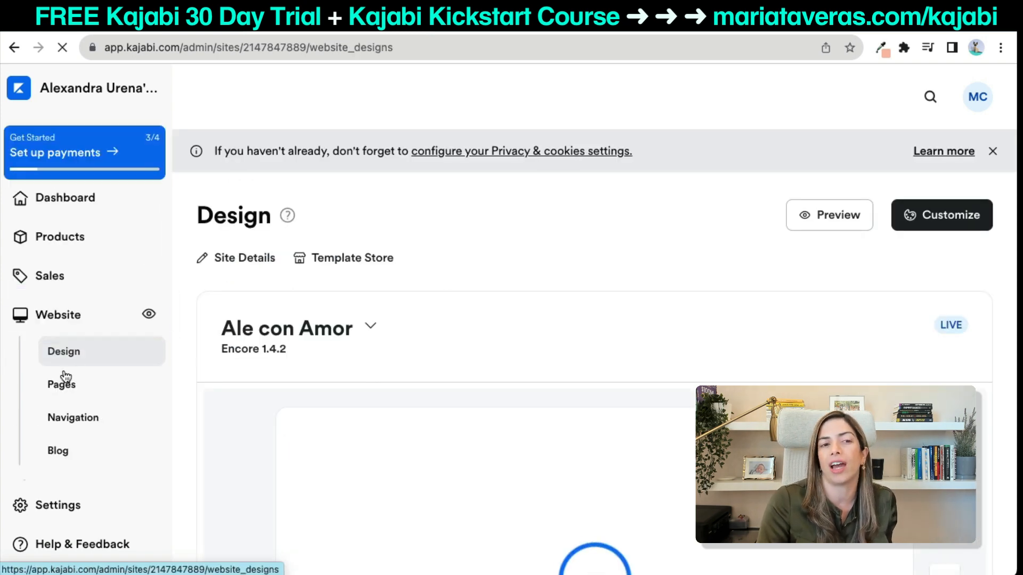
# Set the LM Audio Thank you Page status to Published in the Landing pages list.
pyautogui.click(61, 384)
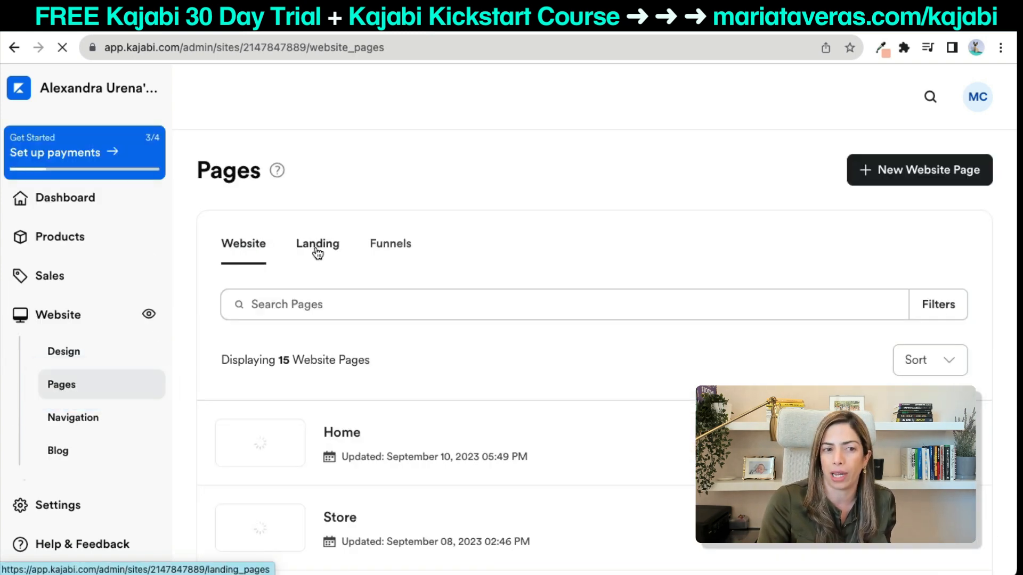
pyautogui.click(317, 249)
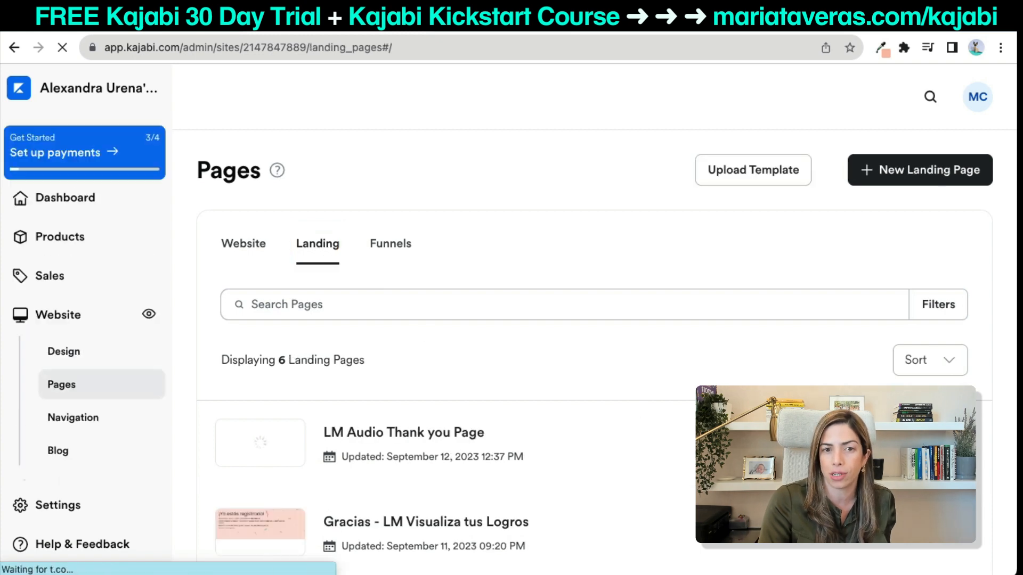
pyautogui.scroll(-3, 776, 347)
pyautogui.click(787, 326)
pyautogui.click(693, 362)
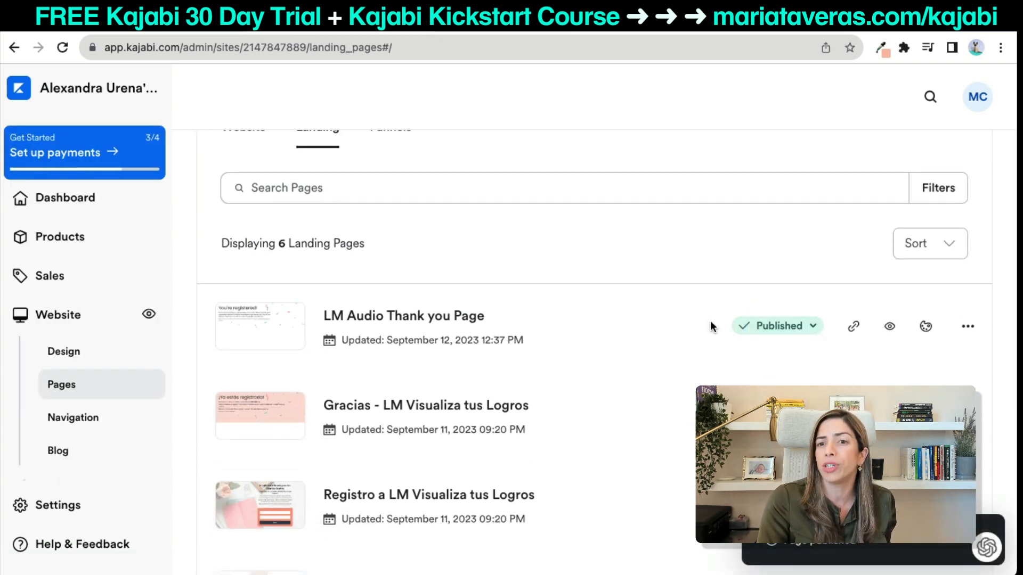
pyautogui.click(968, 327)
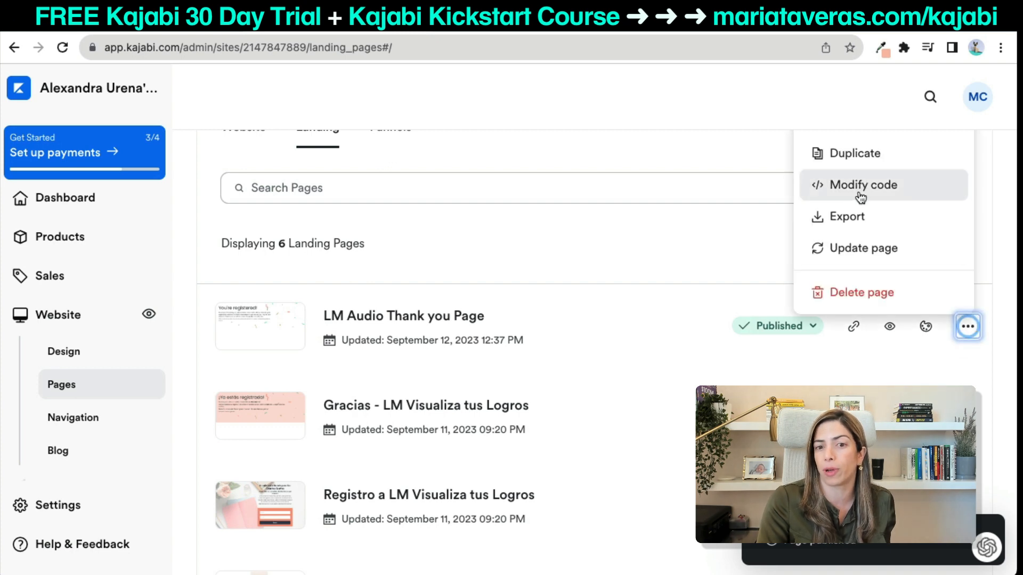
pyautogui.click(689, 227)
pyautogui.scroll(3, 746, 224)
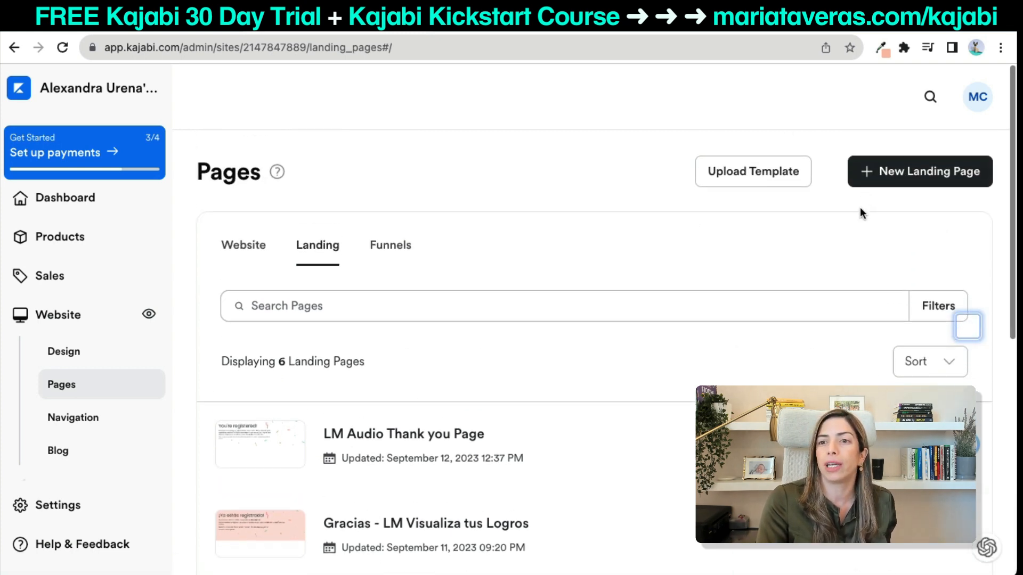
pyautogui.click(872, 181)
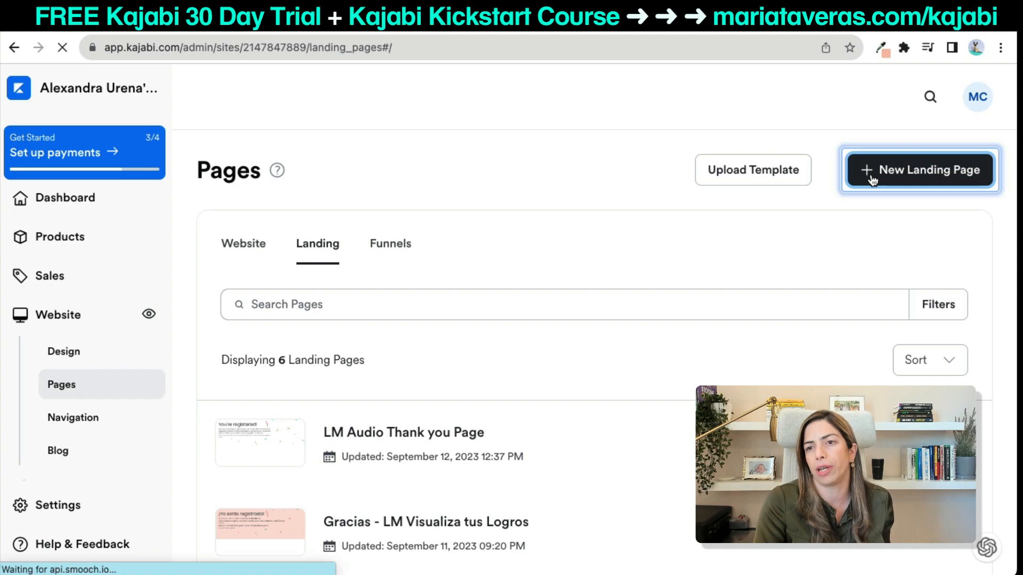
# Choose the McKenna template from the full list of Opt-in templates.
pyautogui.scroll(-12, 554, 372)
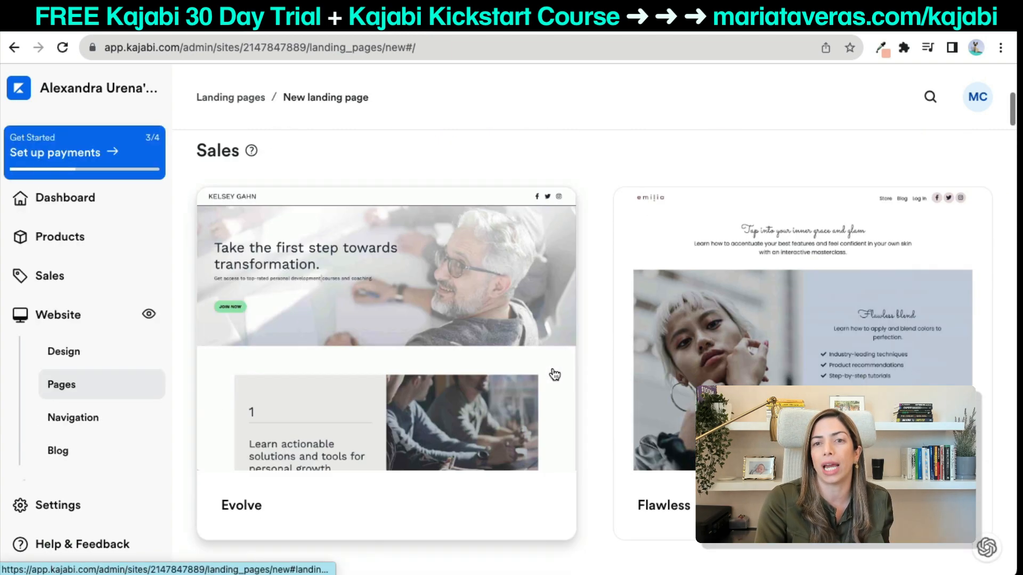
pyautogui.scroll(-20, 554, 374)
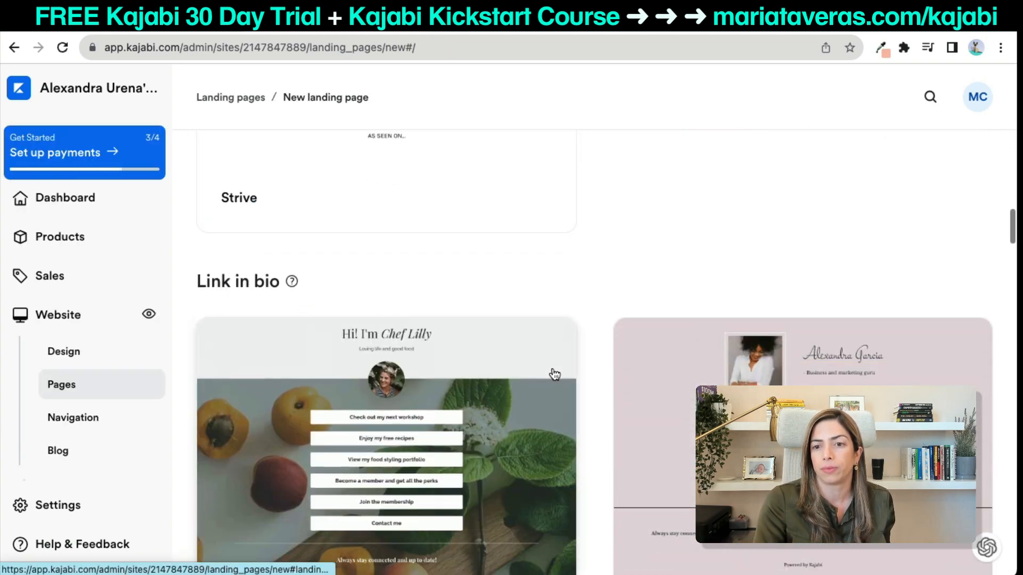
pyautogui.scroll(-20, 554, 374)
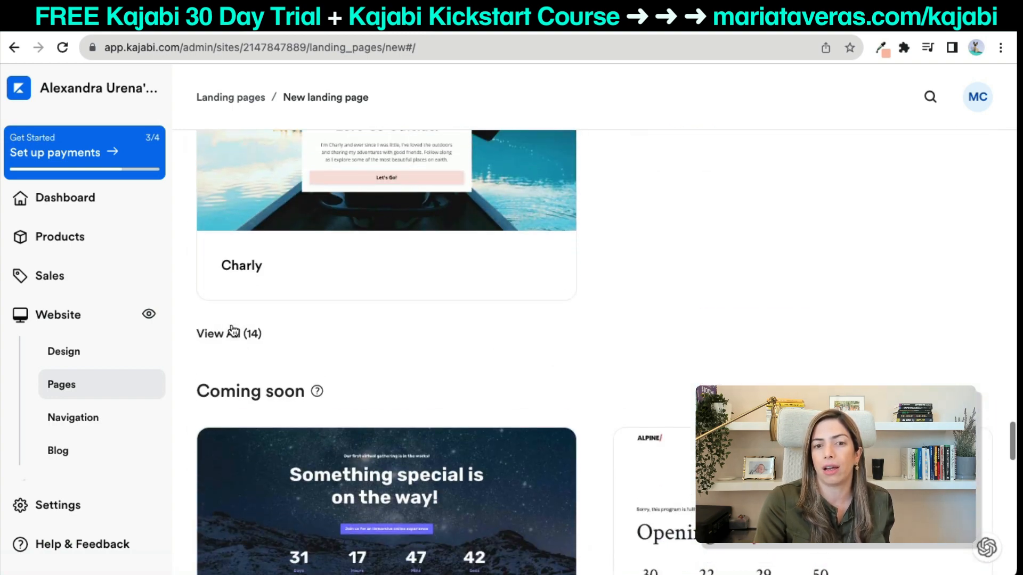
pyautogui.click(230, 330)
pyautogui.scroll(-12, 691, 339)
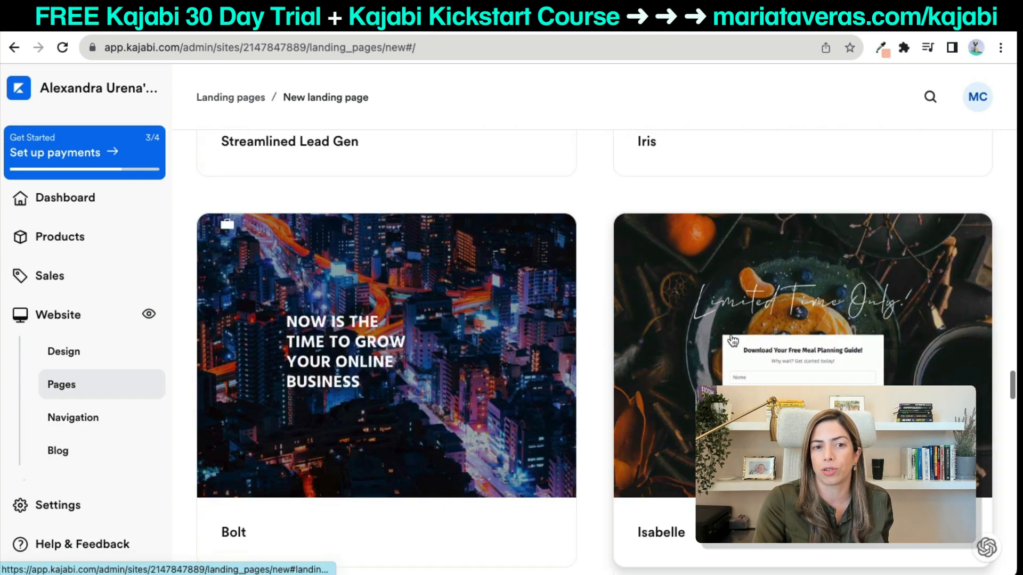
pyautogui.scroll(-3, 731, 339)
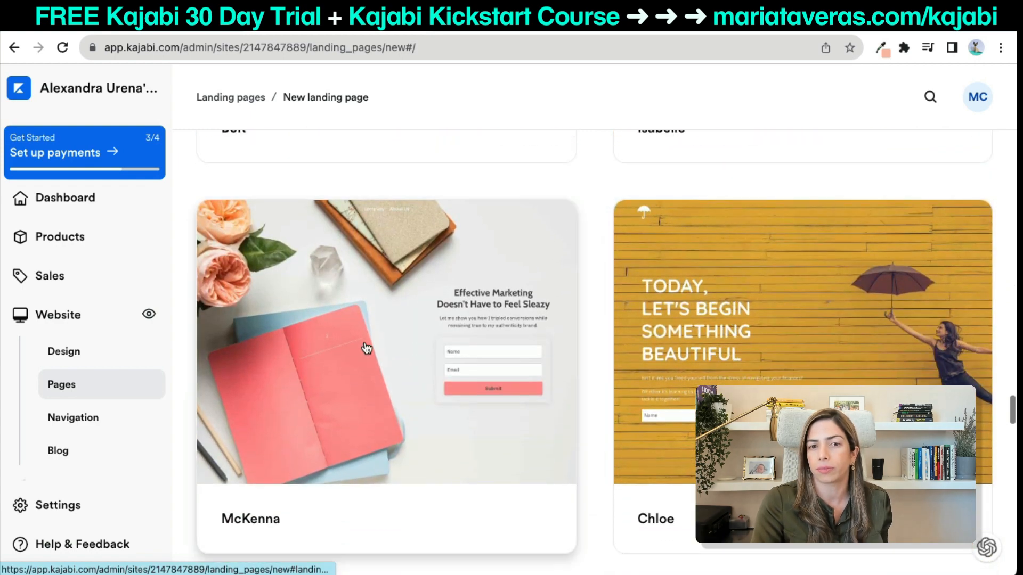
pyautogui.click(368, 349)
# Title the new page 'LM Audio Registration Page' and create it.
pyautogui.click(655, 261)
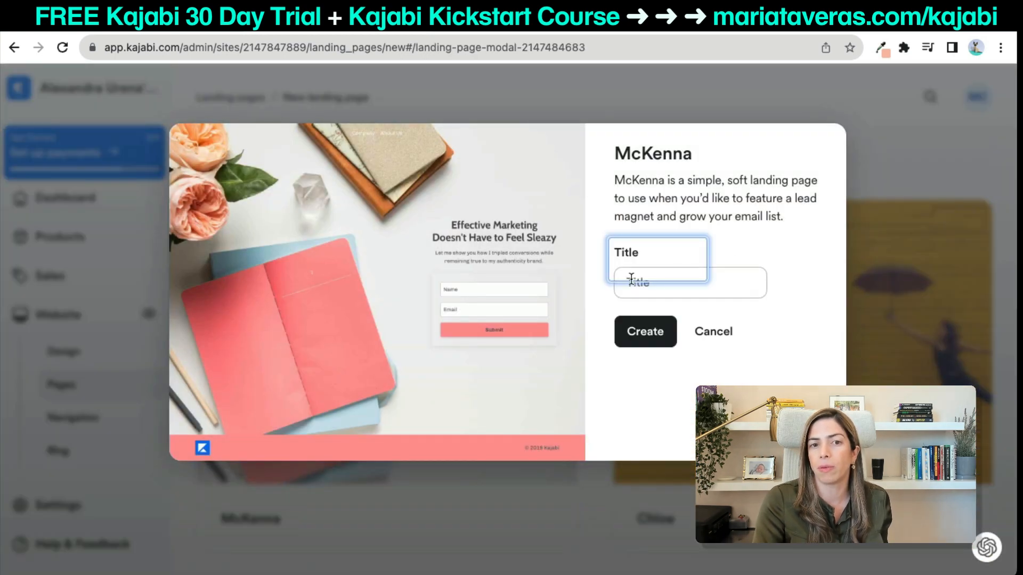
pyautogui.click(630, 282)
pyautogui.write('LM Audio Registration Page')
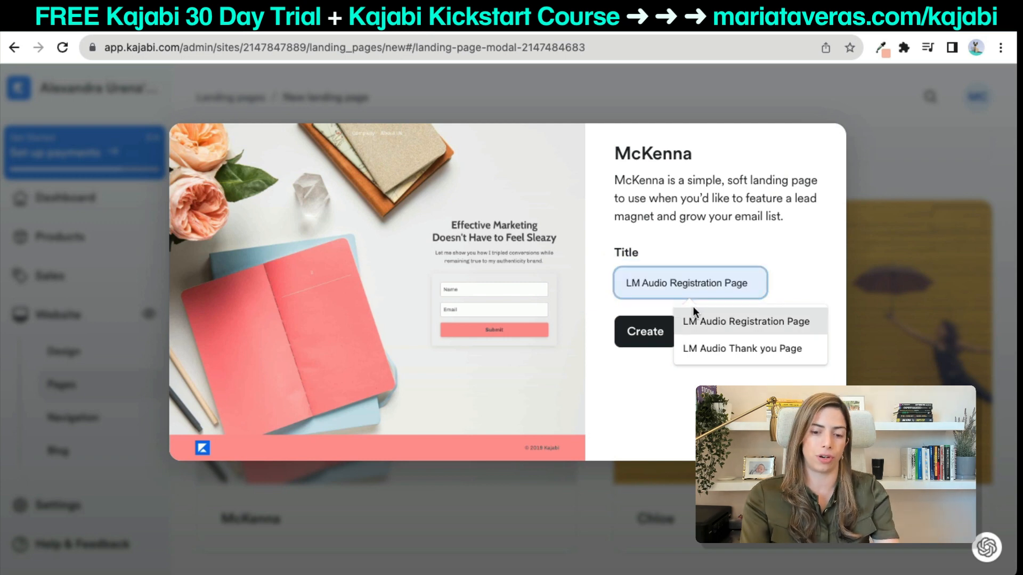
pyautogui.click(694, 313)
pyautogui.click(646, 339)
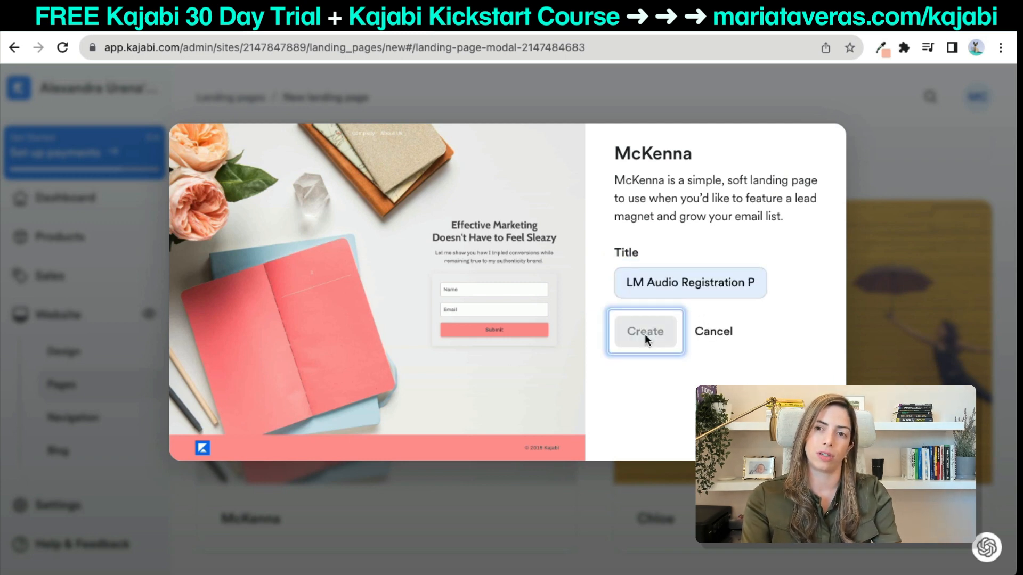
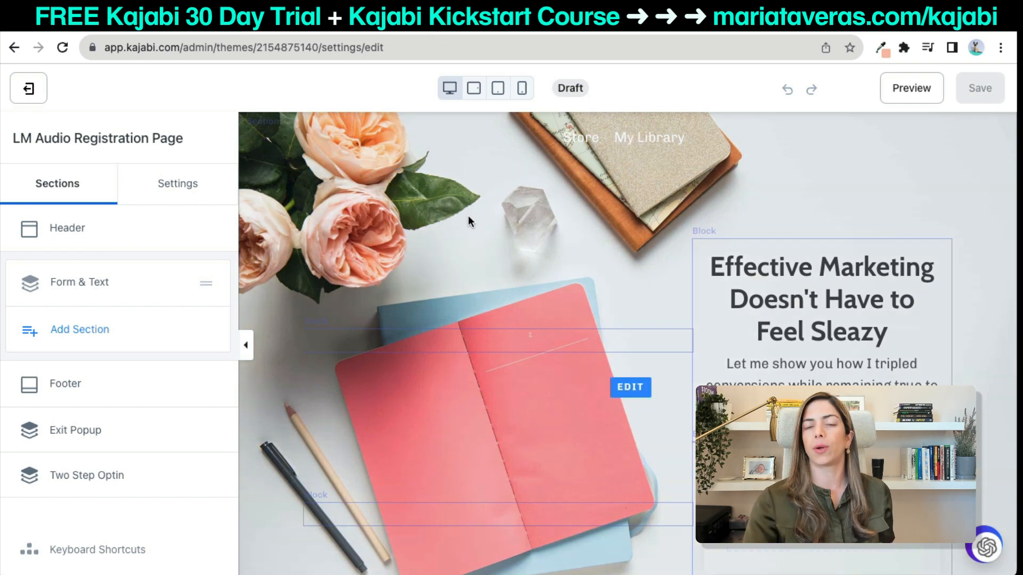
# Delete the header's menu block so the Store and My Library links disappear.
pyautogui.click(478, 146)
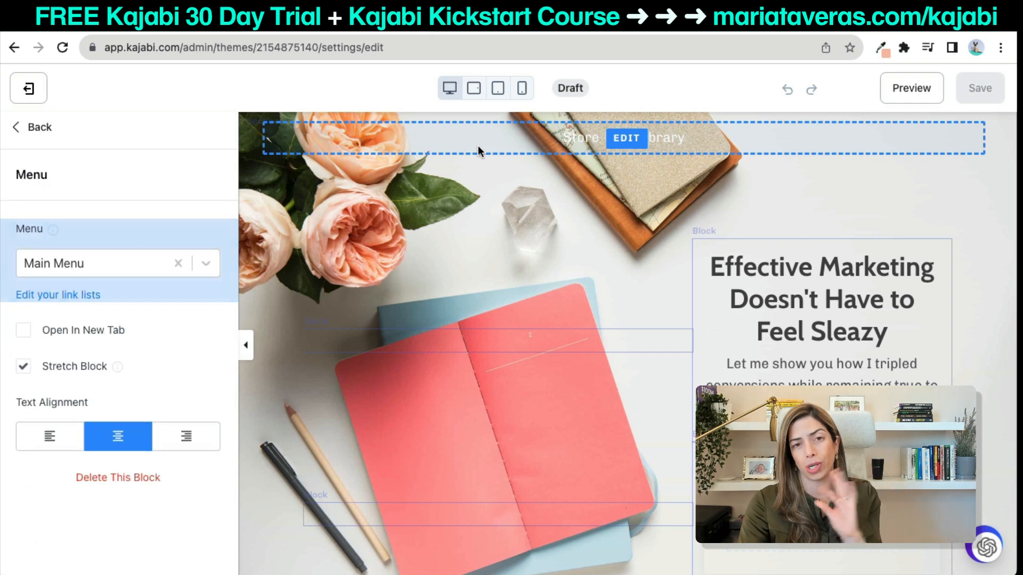
pyautogui.click(135, 475)
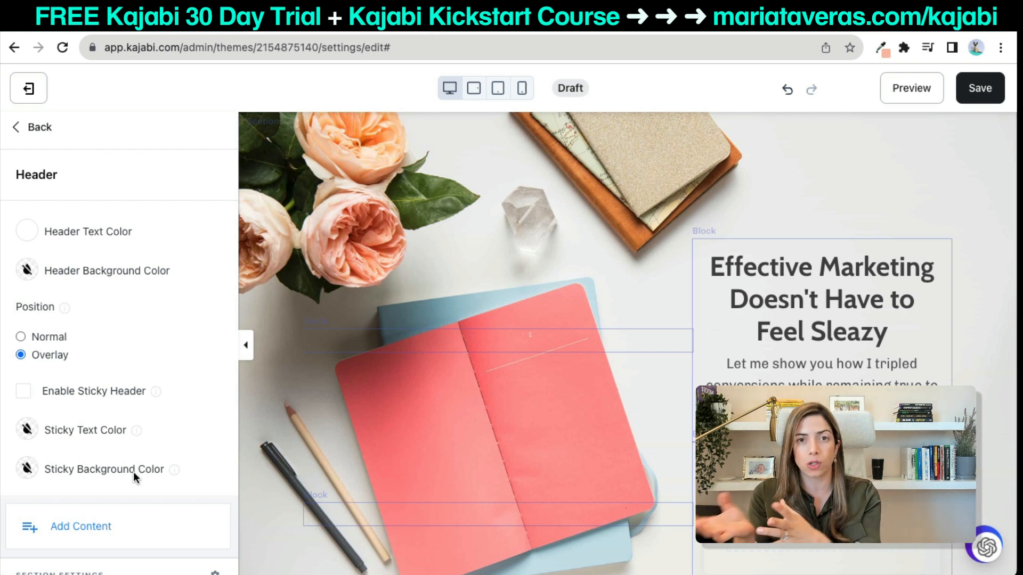
# Load mariataveras.com in a new browser tab.
pyautogui.press('super+t')
pyautogui.write('mariataveras.com')
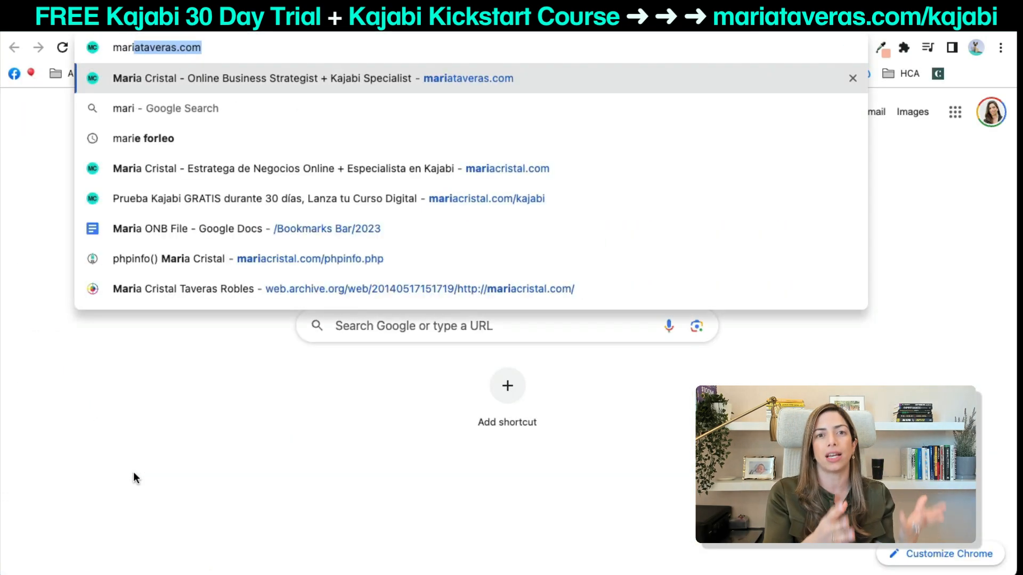
pyautogui.press('Return')
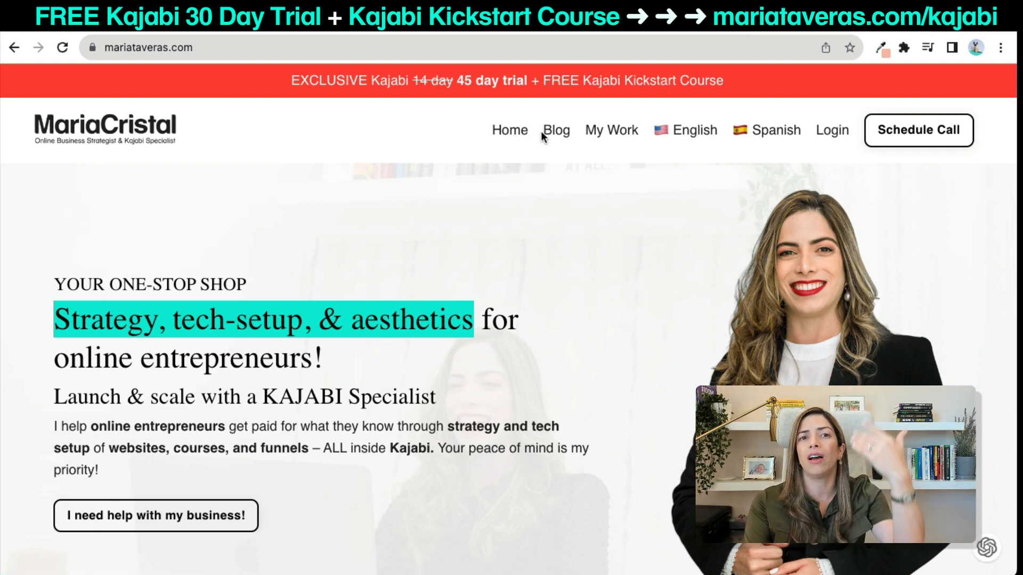
pyautogui.scroll(-1, 655, 206)
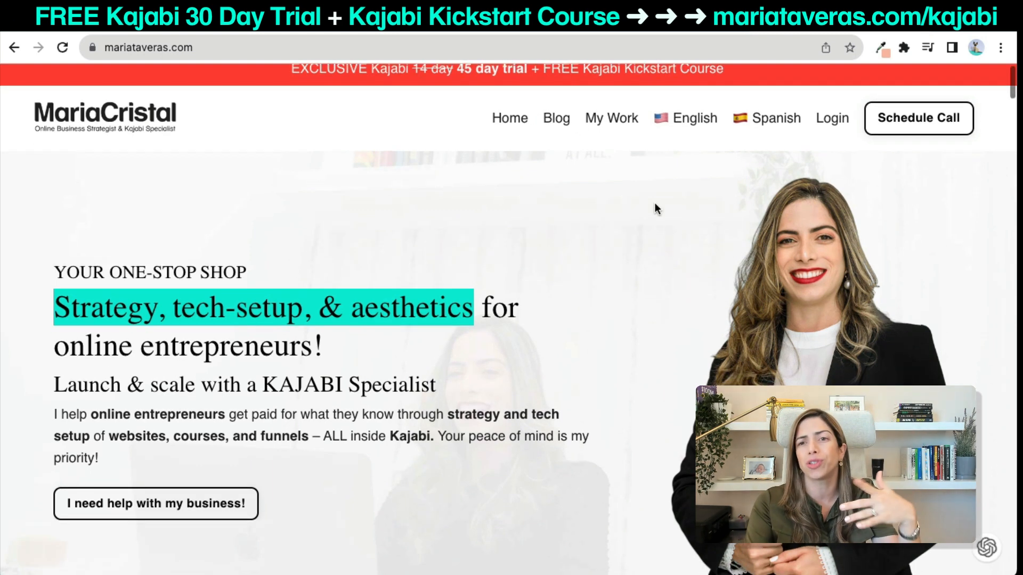
# Go to mariataveras.com/september and open its SAVE MY SPOT signup form.
pyautogui.click(553, 44)
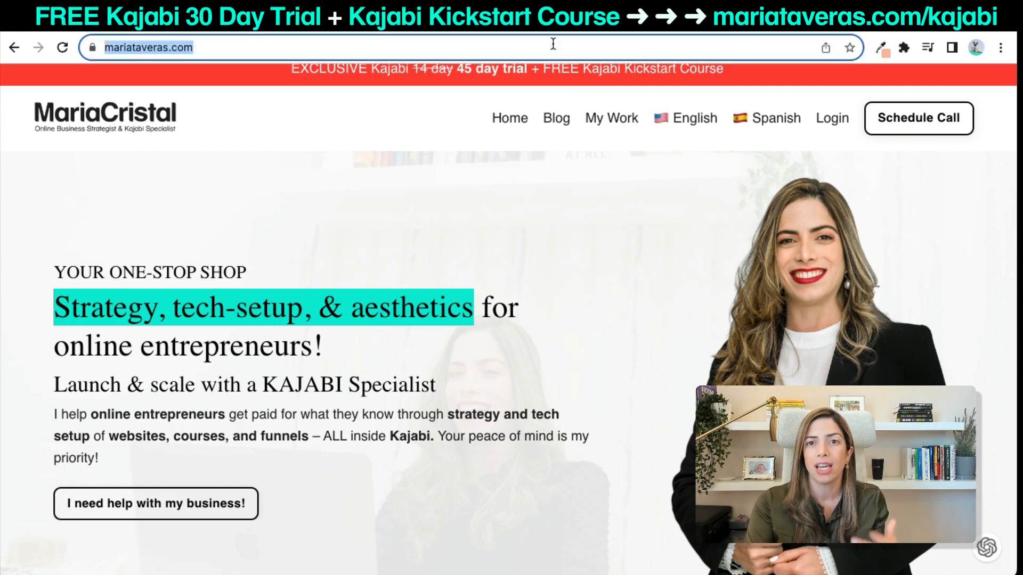
pyautogui.click(553, 43)
pyautogui.write('/septe')
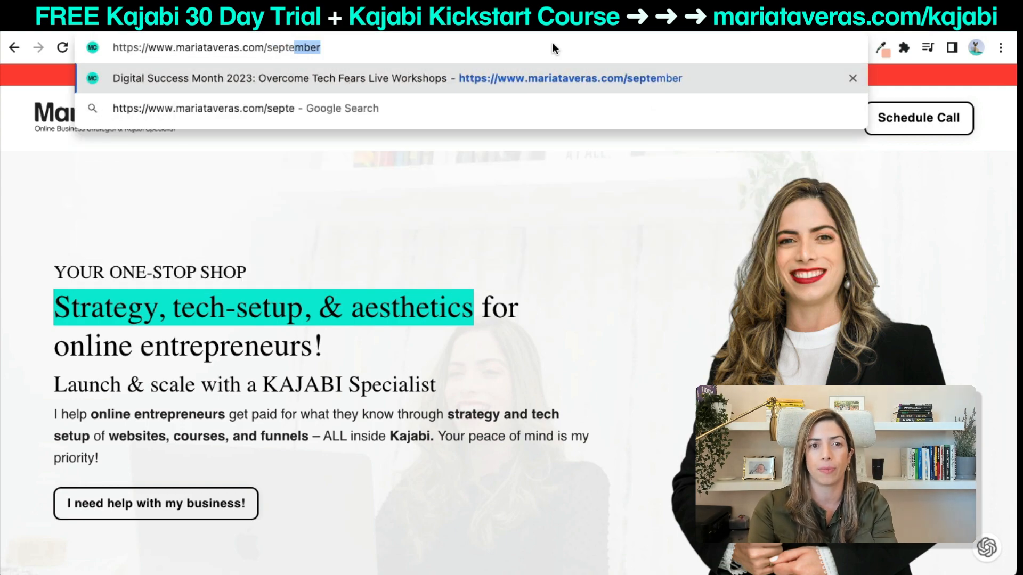
pyautogui.press('Return')
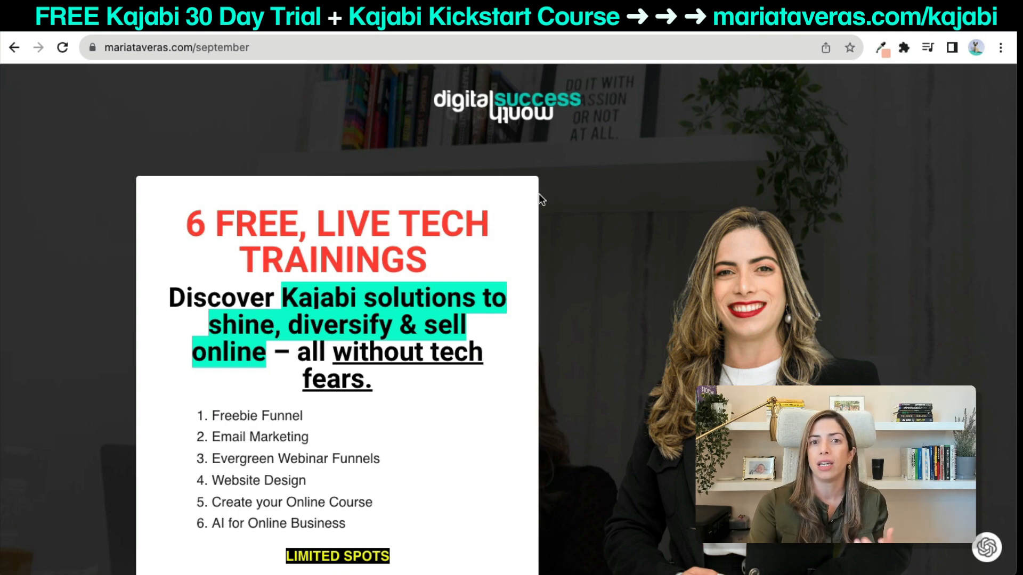
pyautogui.scroll(-4, 539, 198)
pyautogui.click(370, 422)
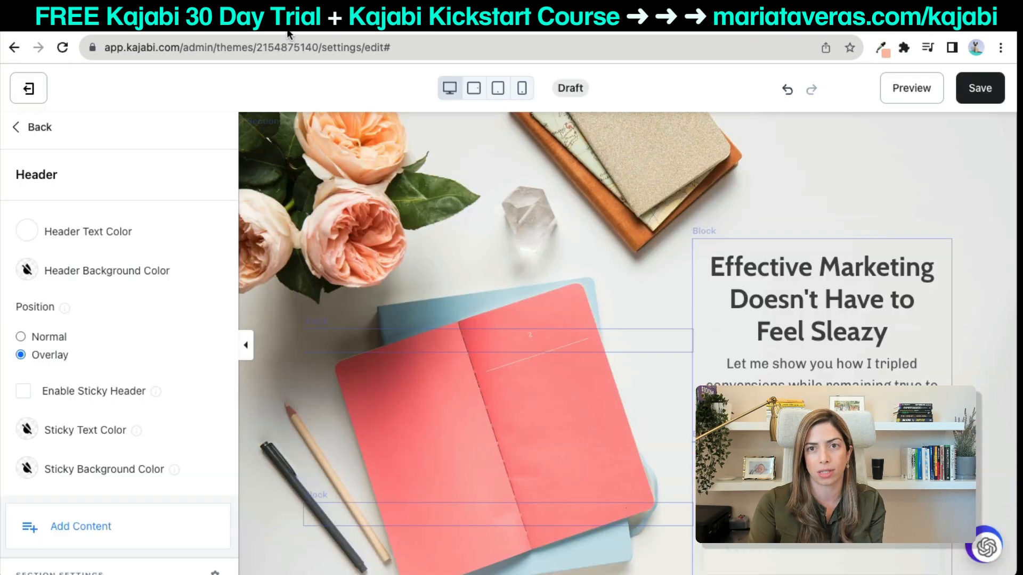
# Replace the hero heading with 'Guided Visualization to Co-Create your Dreams'.
pyautogui.click(715, 271)
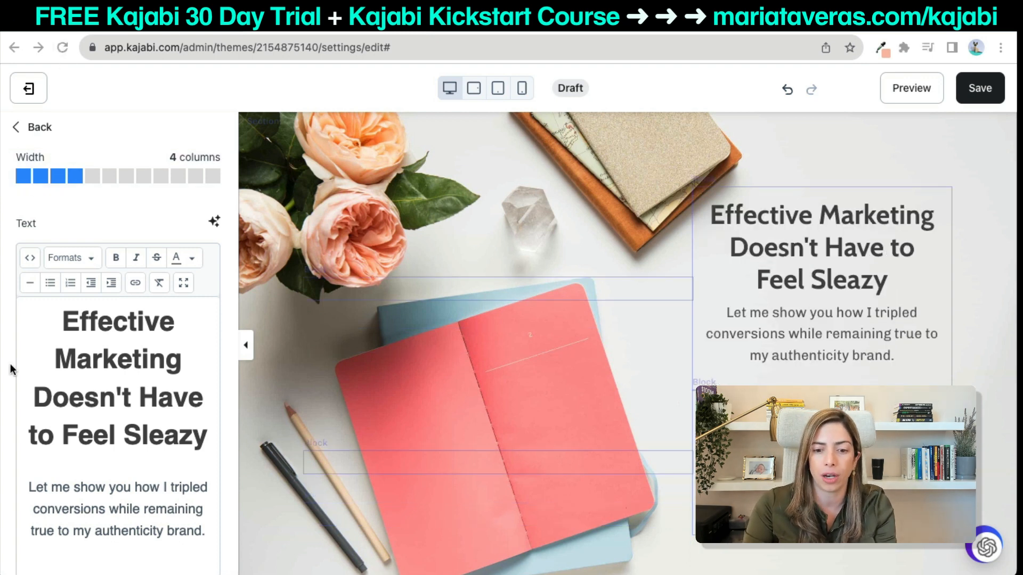
pyautogui.moveTo(52, 315); pyautogui.dragTo(219, 438)
pyautogui.write('Guided Visualization to Co-Create your Dreams')
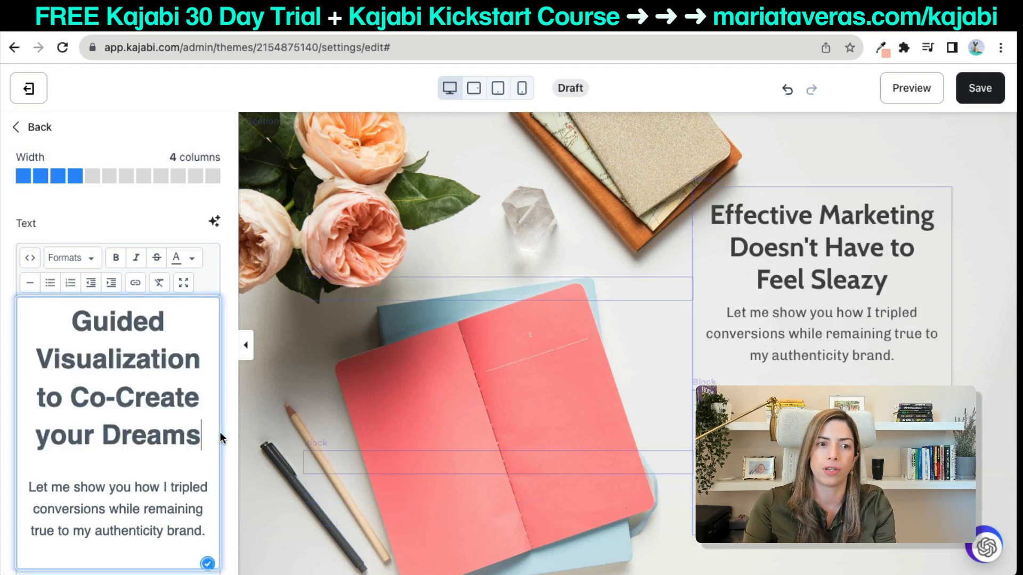
pyautogui.scroll(-1, 142, 434)
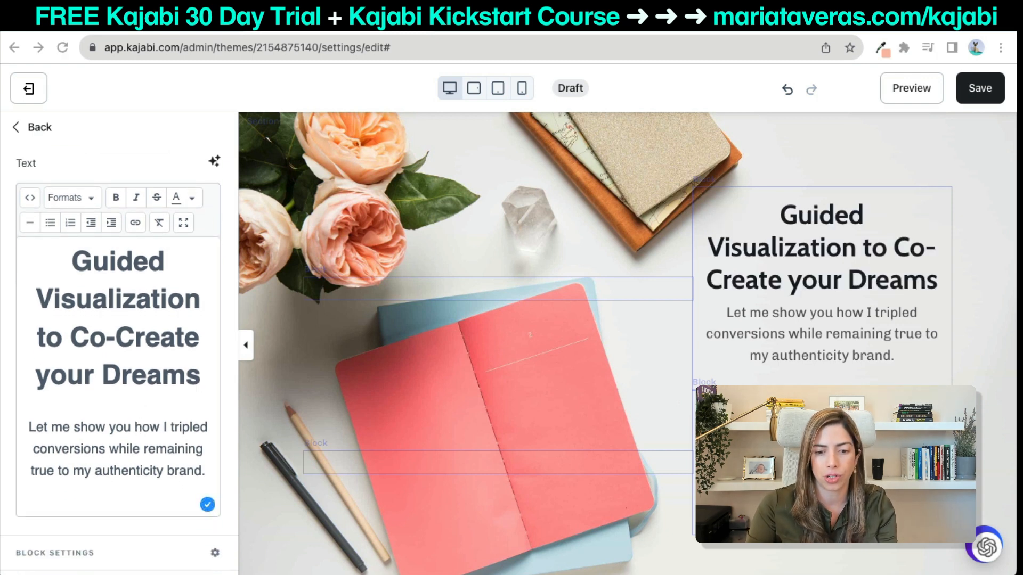
# Replace the hero paragraph with 'Connect with your dreams and the abundance you deserve!' and save.
pyautogui.moveTo(26, 430); pyautogui.dragTo(218, 489)
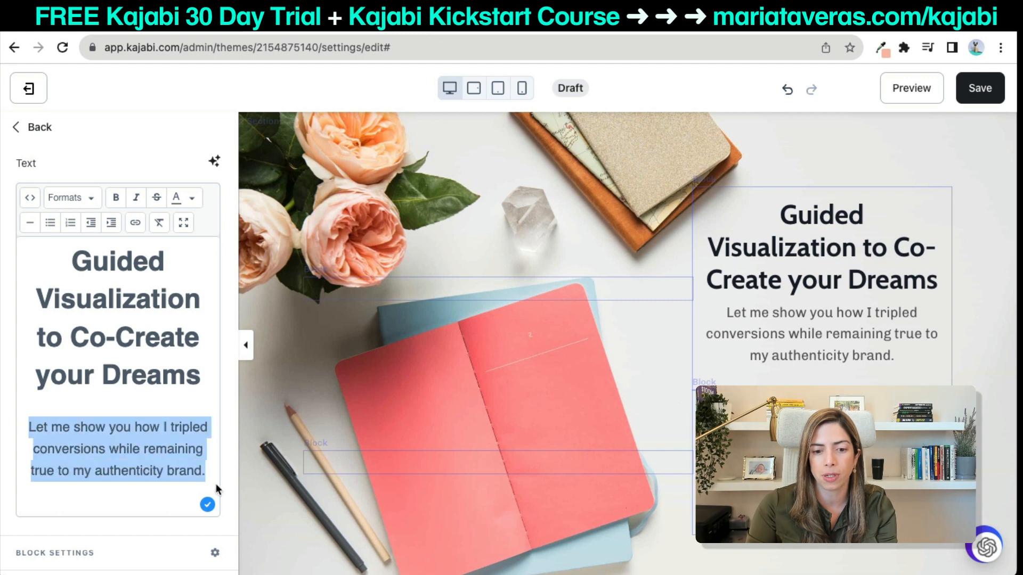
pyautogui.write('Connect with your dreams and the abundance you deserve!')
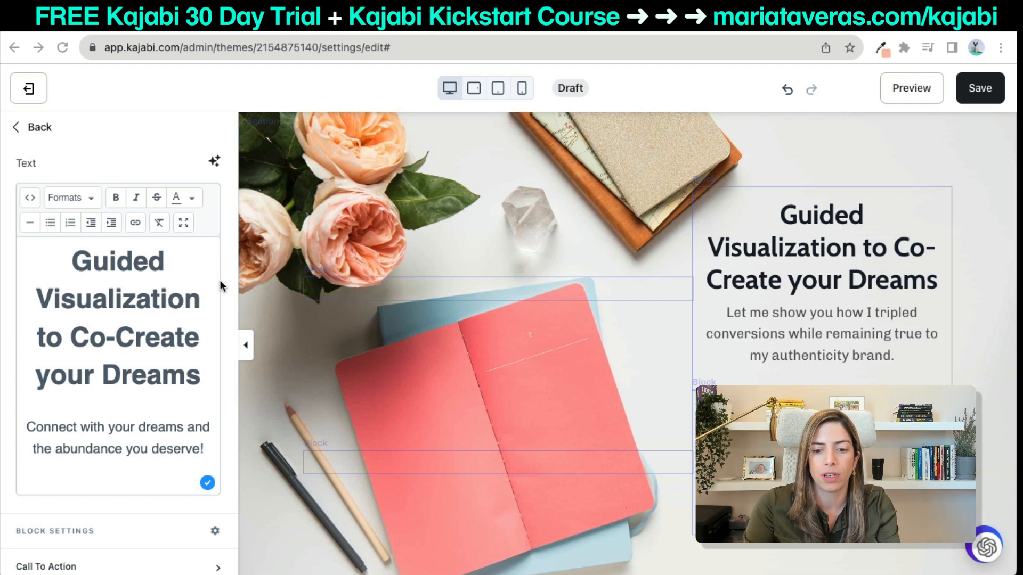
pyautogui.press('Return')
pyautogui.hotkey('ctrl', 'v')
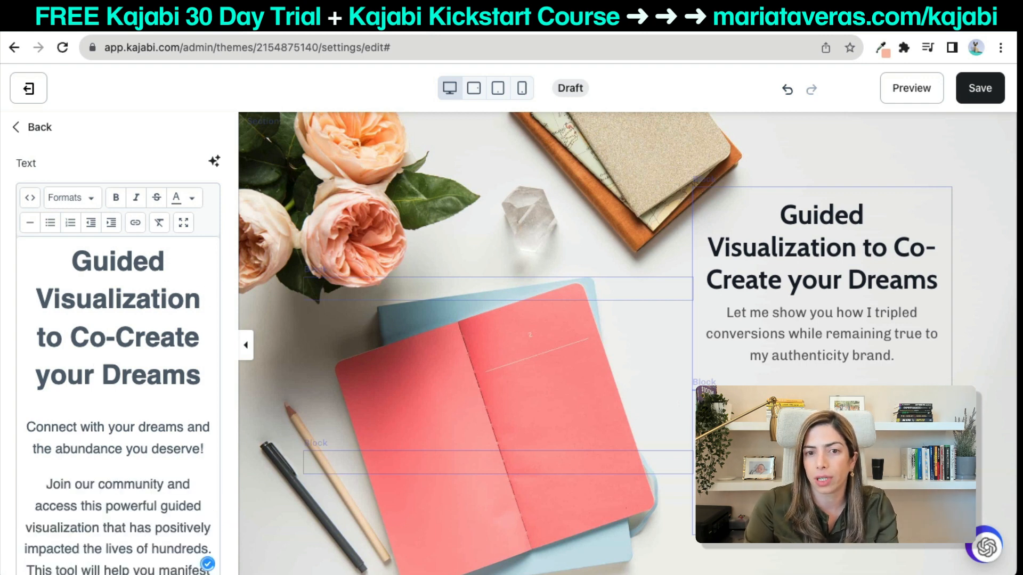
pyautogui.keyDown('shift'); pyautogui.click(213, 448); pyautogui.keyUp('shift')
pyautogui.press('BackSpace')
pyautogui.scroll(-2, 924, 338)
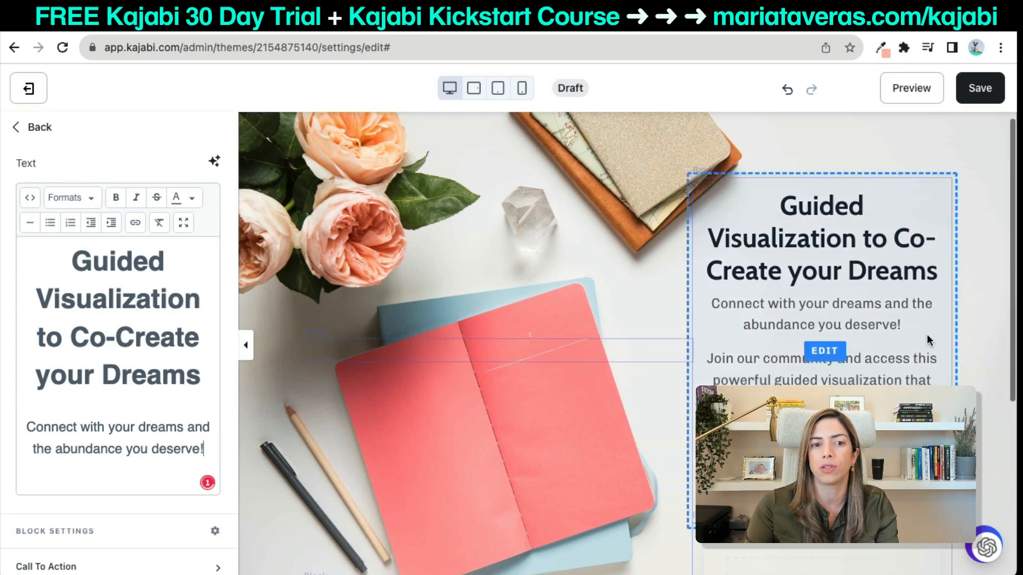
pyautogui.click(973, 92)
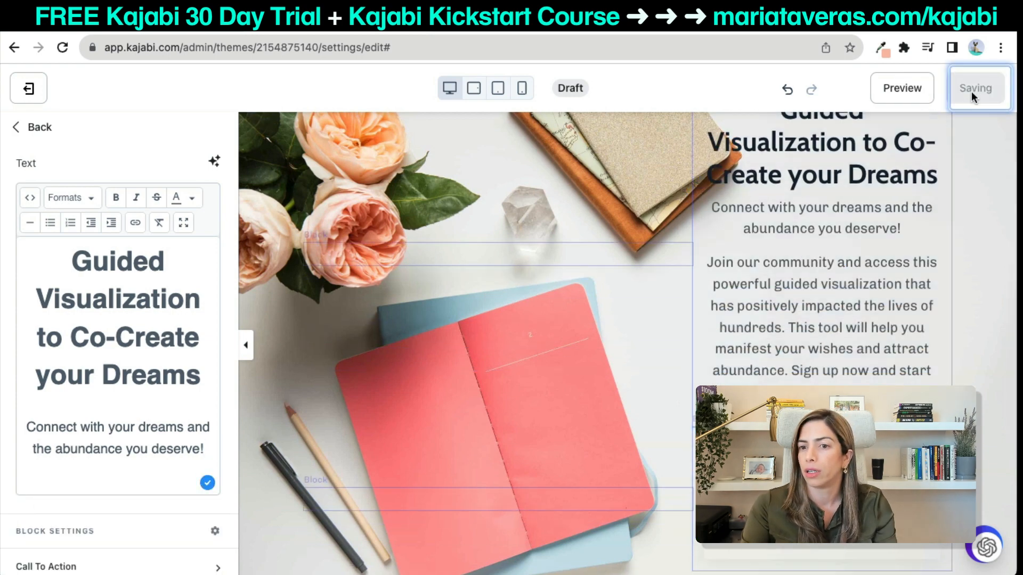
# Set the form block to LM Audio Form, redirecting sign-ups to LM Audio Thank you Page, and save.
pyautogui.click(820, 488)
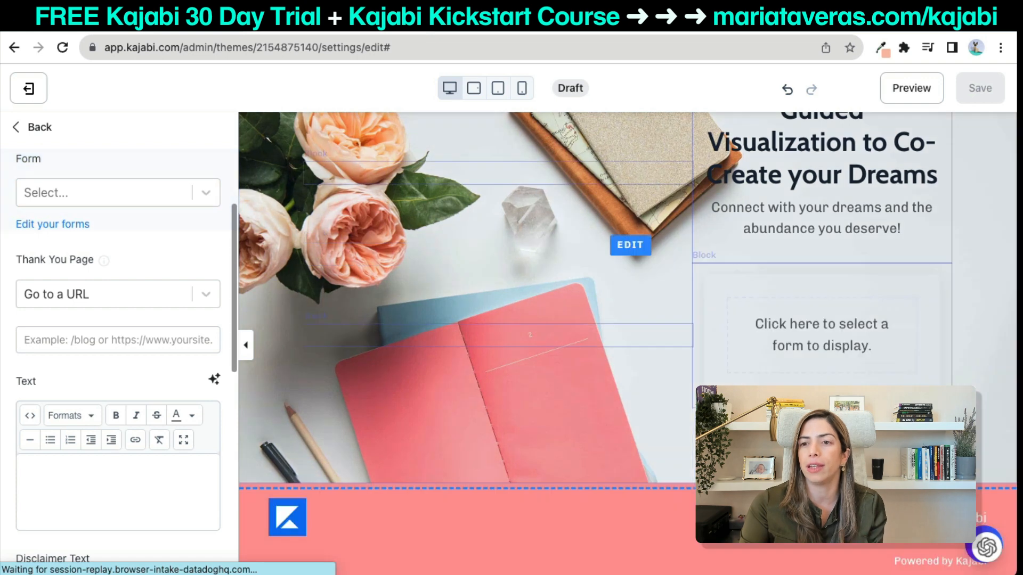
pyautogui.click(111, 187)
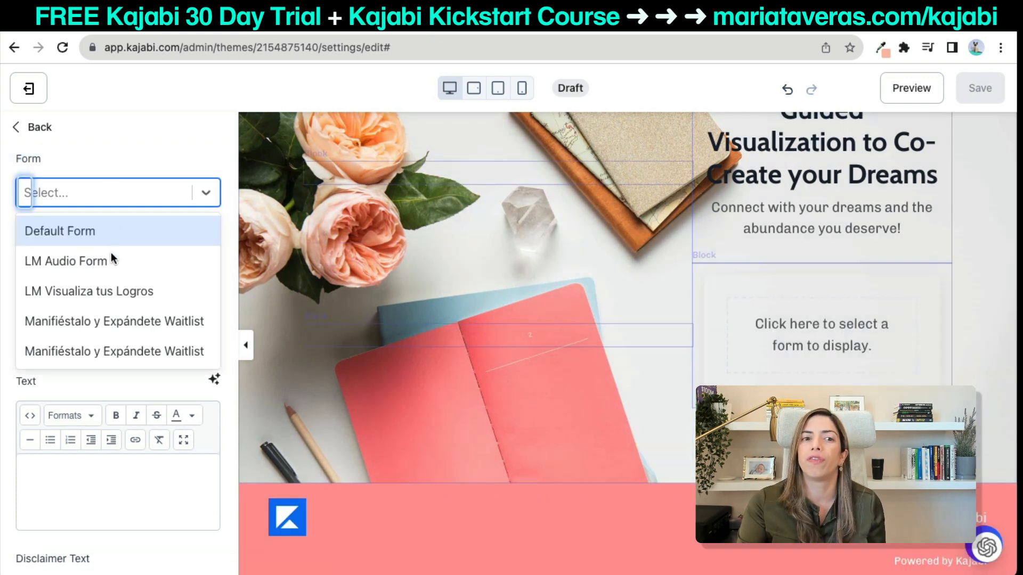
pyautogui.click(106, 270)
pyautogui.click(118, 286)
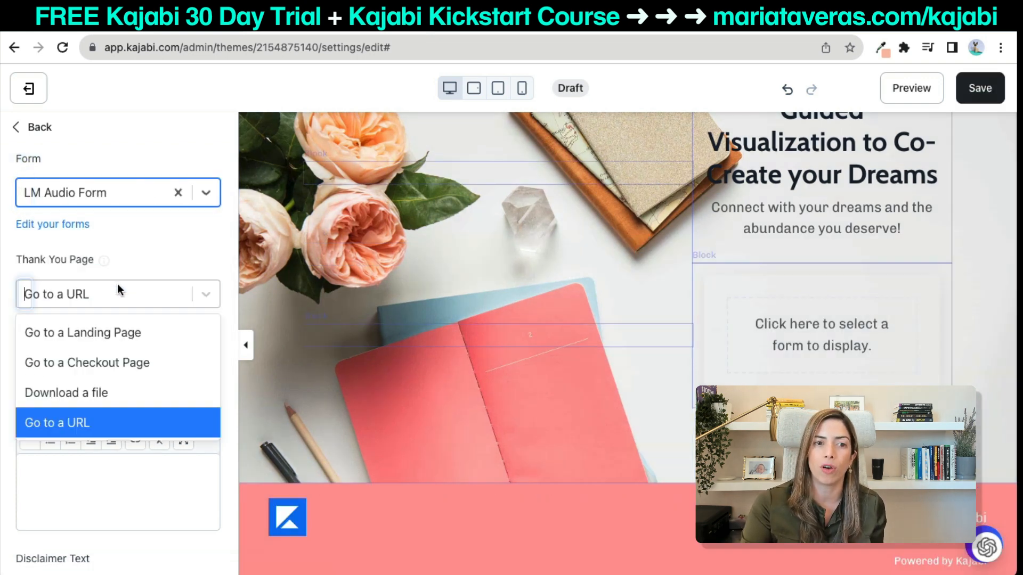
pyautogui.click(111, 331)
pyautogui.click(107, 340)
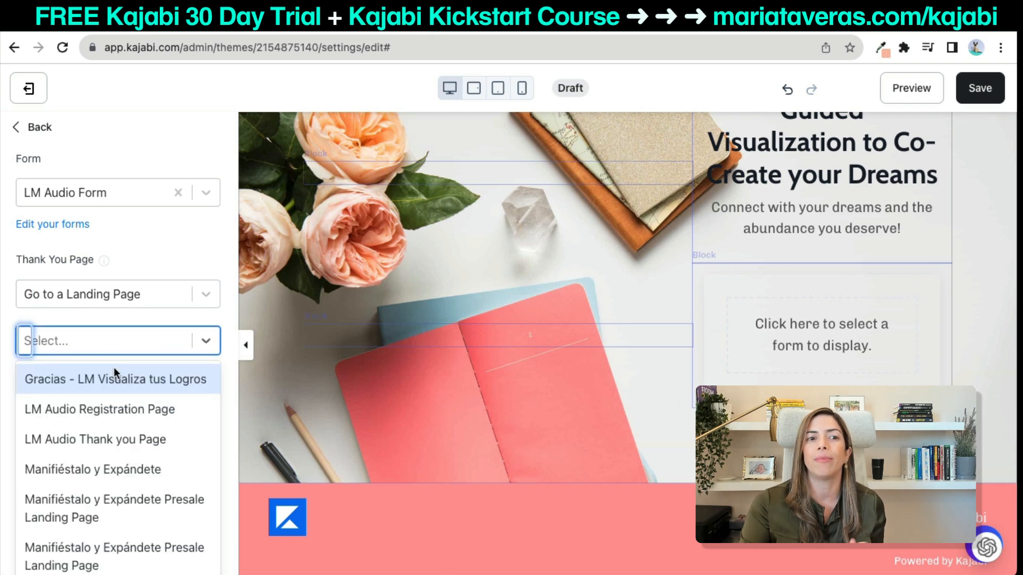
pyautogui.click(107, 432)
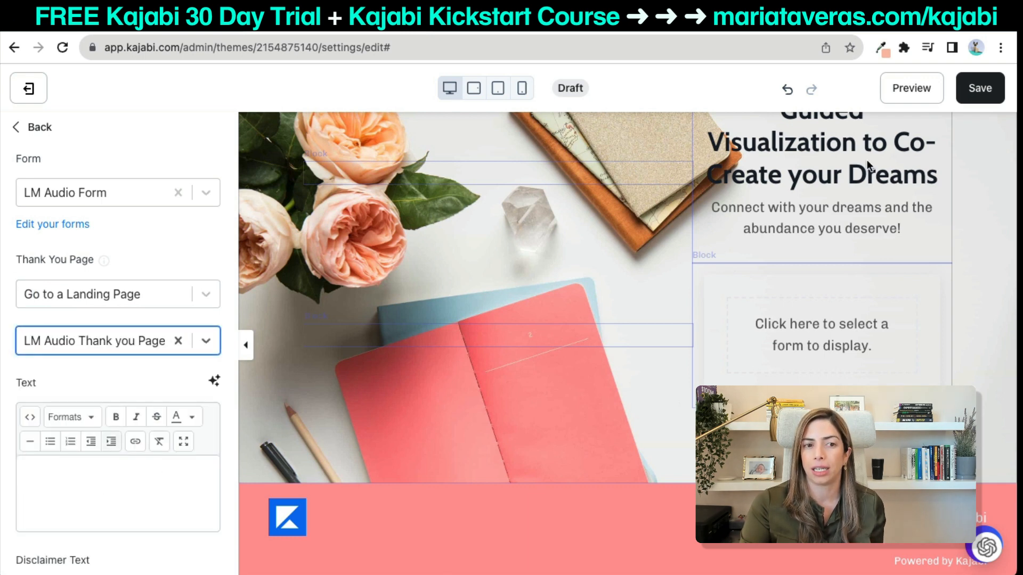
pyautogui.click(991, 93)
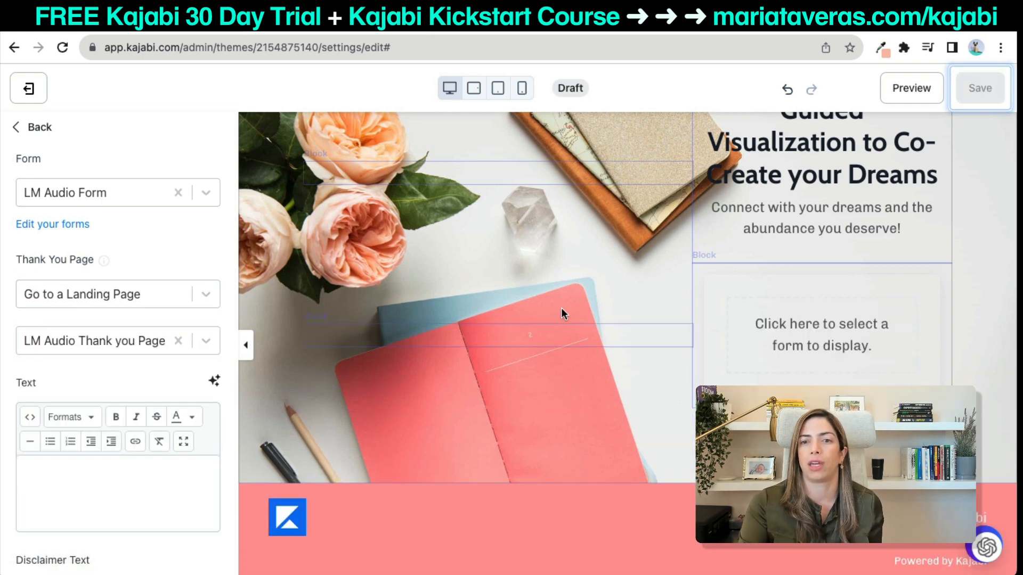
pyautogui.scroll(-3, 561, 307)
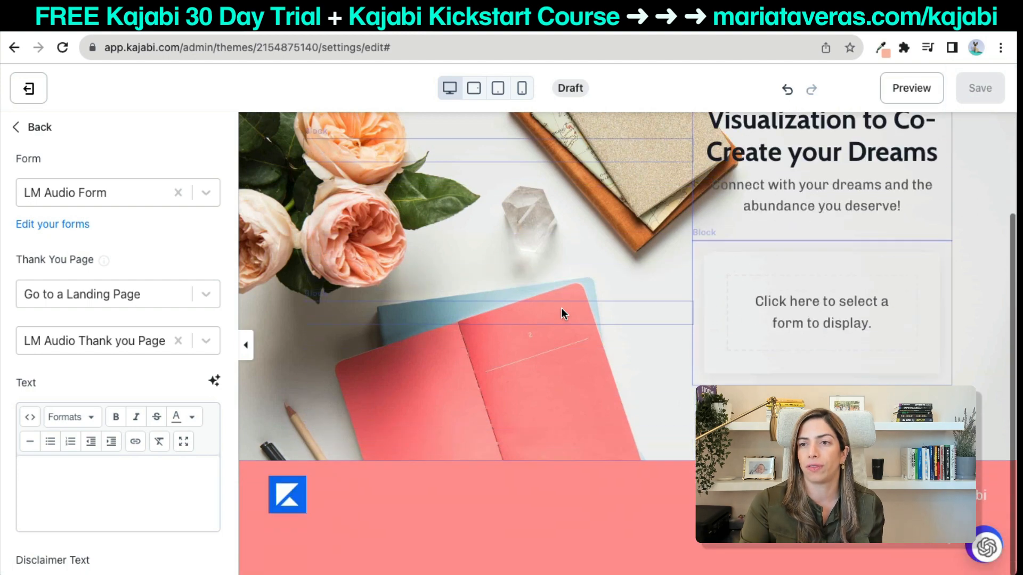
# Tick Hide Footer under both Mobile Layout and Desktop Layout and save.
pyautogui.click(439, 510)
pyautogui.scroll(-2, 18, 523)
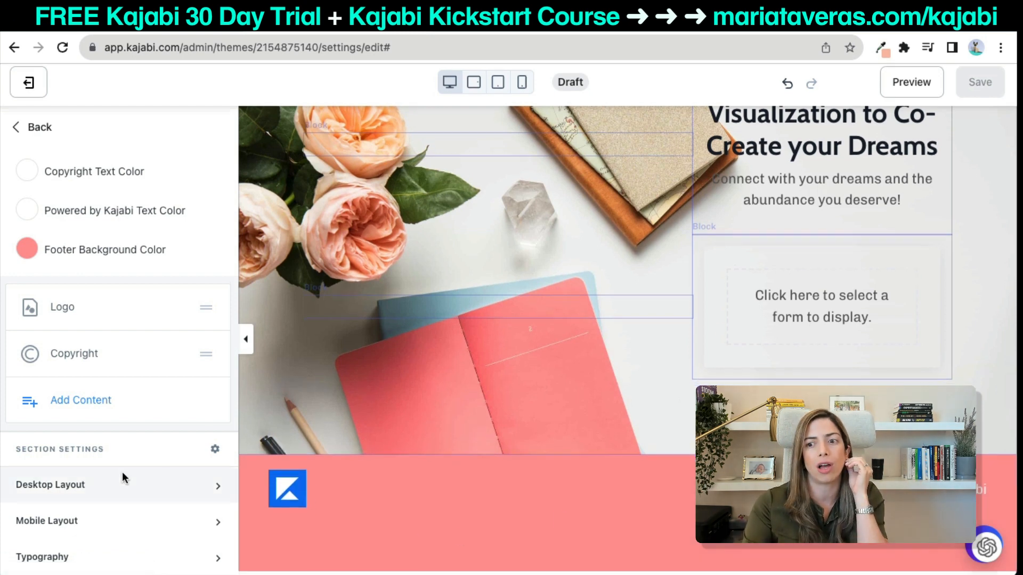
pyautogui.click(120, 519)
pyautogui.scroll(-2, 54, 546)
pyautogui.click(24, 514)
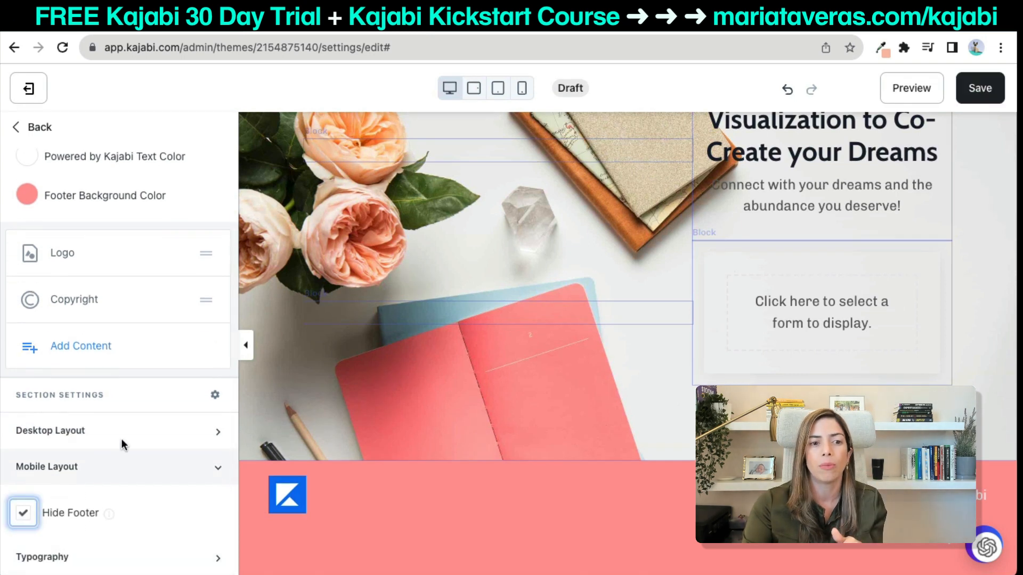
pyautogui.click(129, 433)
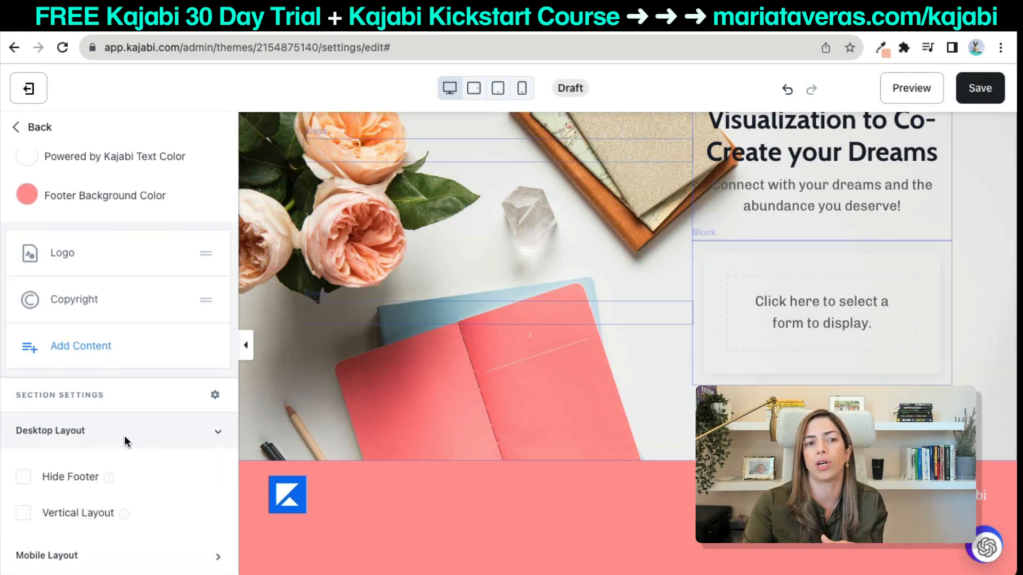
pyautogui.click(23, 482)
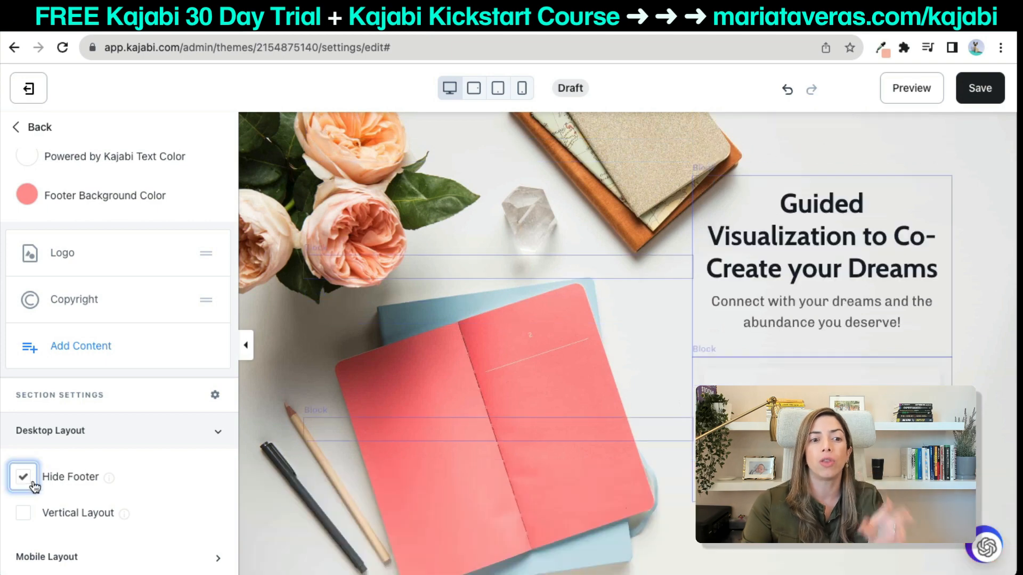
pyautogui.click(979, 88)
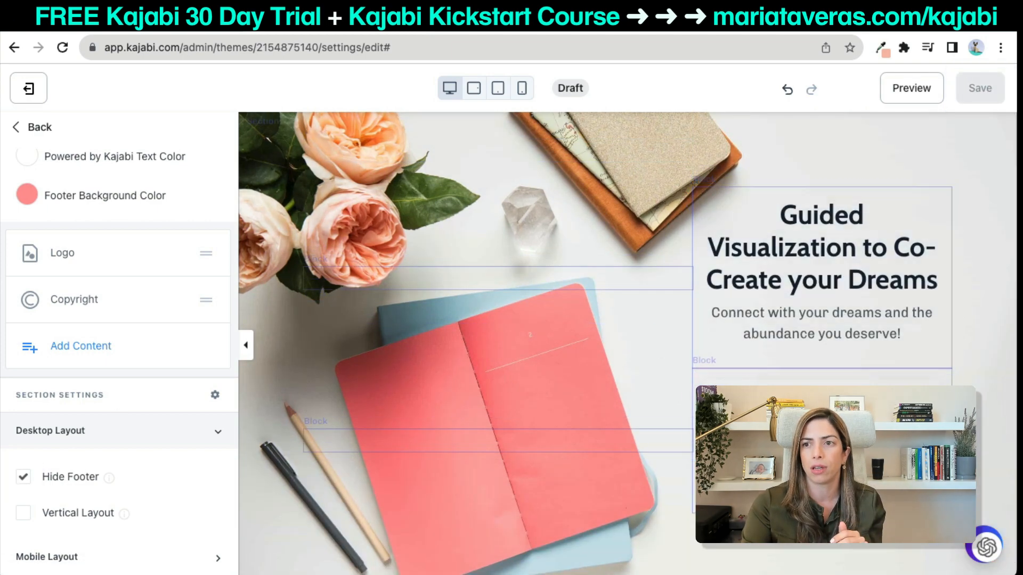
# Return to the form block settings and reload the page editor.
pyautogui.click(789, 430)
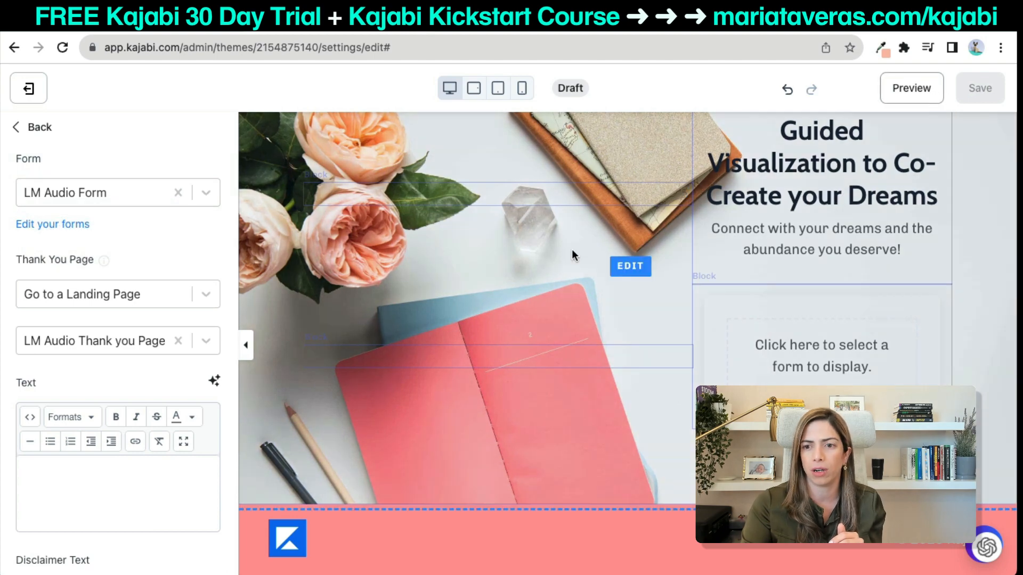
pyautogui.scroll(2, 434, 333)
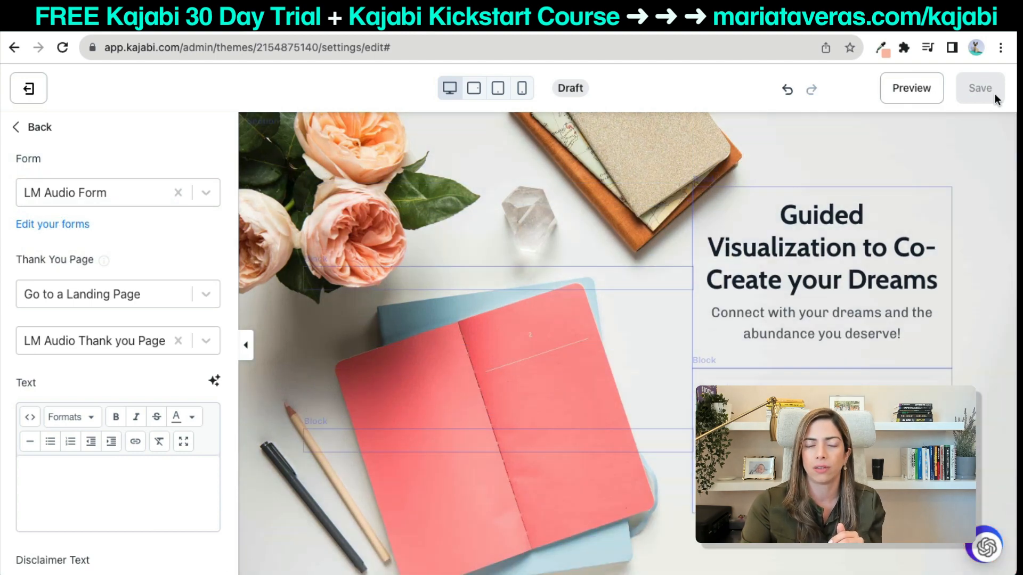
pyautogui.click(63, 47)
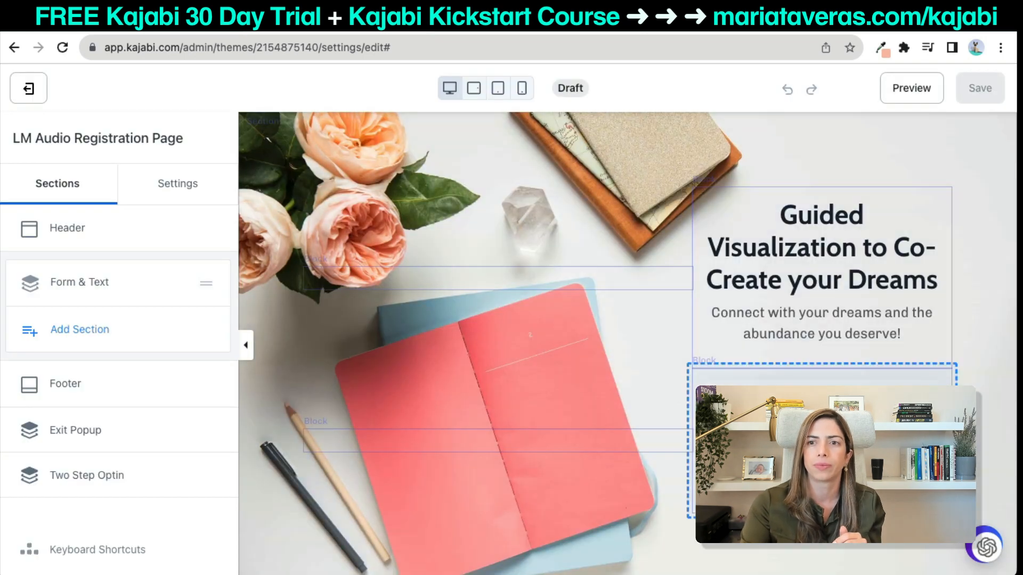
# Pick LM Audio Form for the form block and save.
pyautogui.click(799, 410)
pyautogui.click(119, 203)
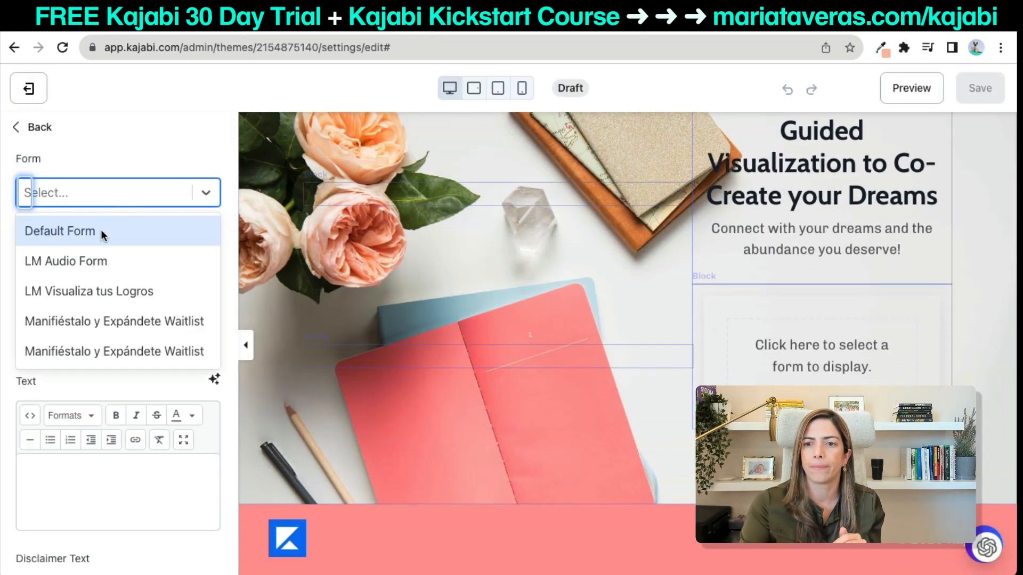
pyautogui.click(94, 260)
pyautogui.click(995, 89)
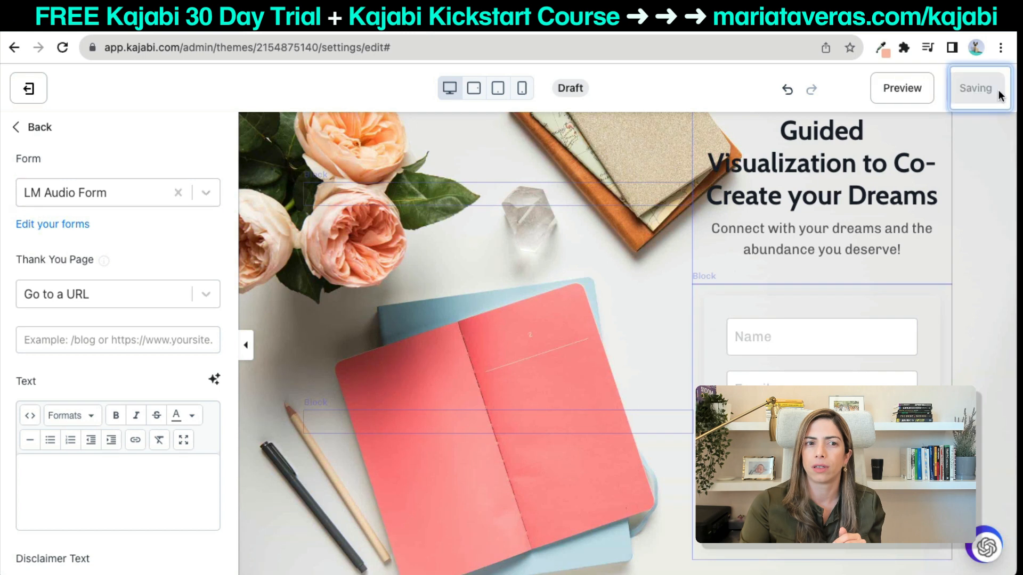
# Send sign-ups to the LM Audio Thank you Page landing page and save.
pyautogui.click(107, 301)
pyautogui.click(100, 330)
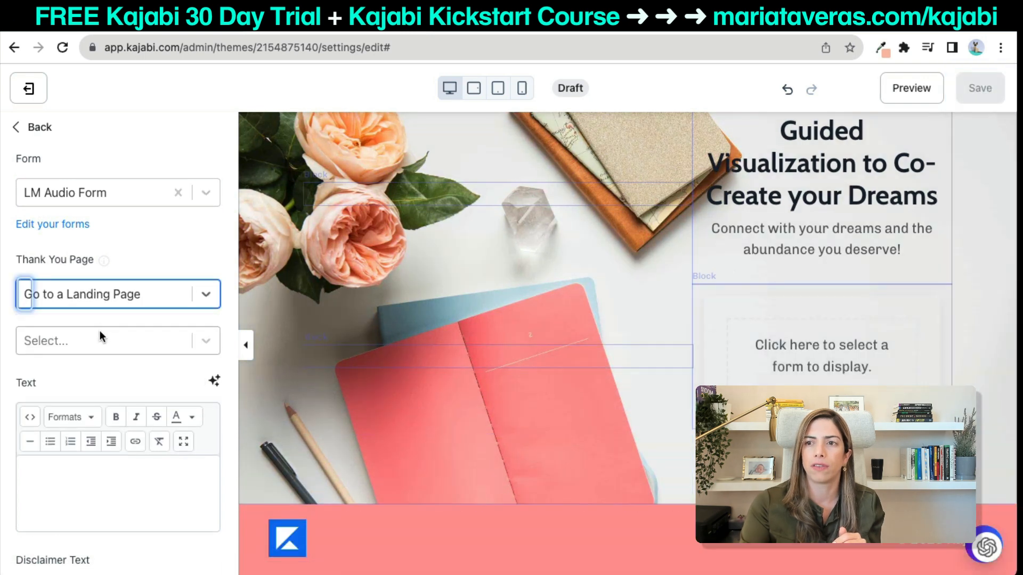
pyautogui.click(101, 340)
pyautogui.click(119, 417)
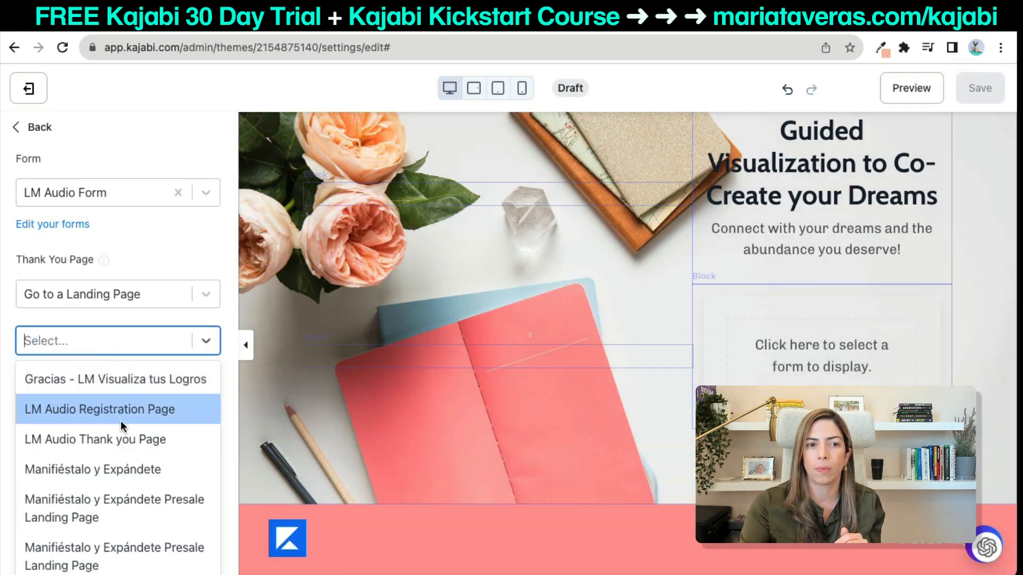
pyautogui.click(121, 436)
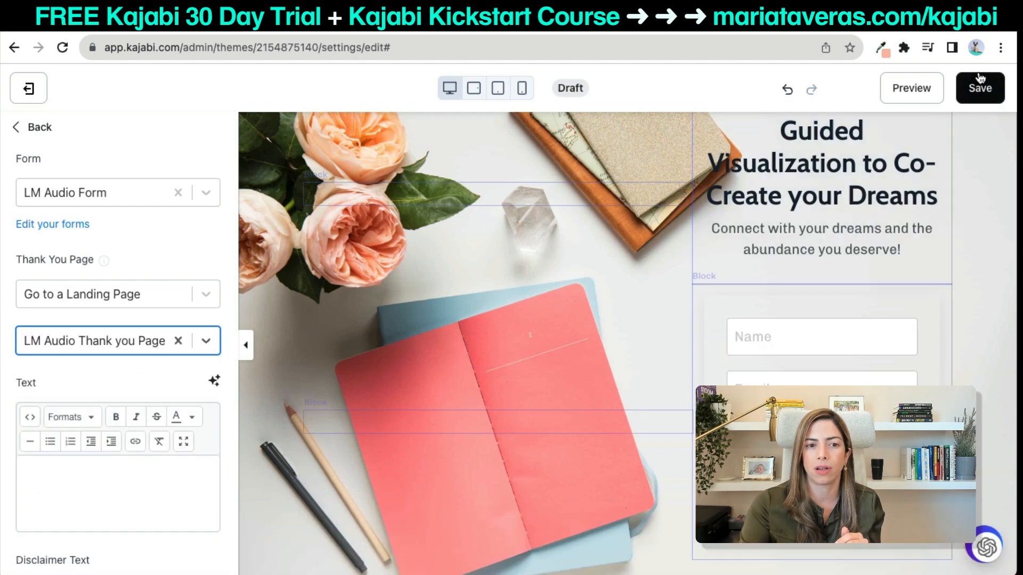
pyautogui.click(979, 88)
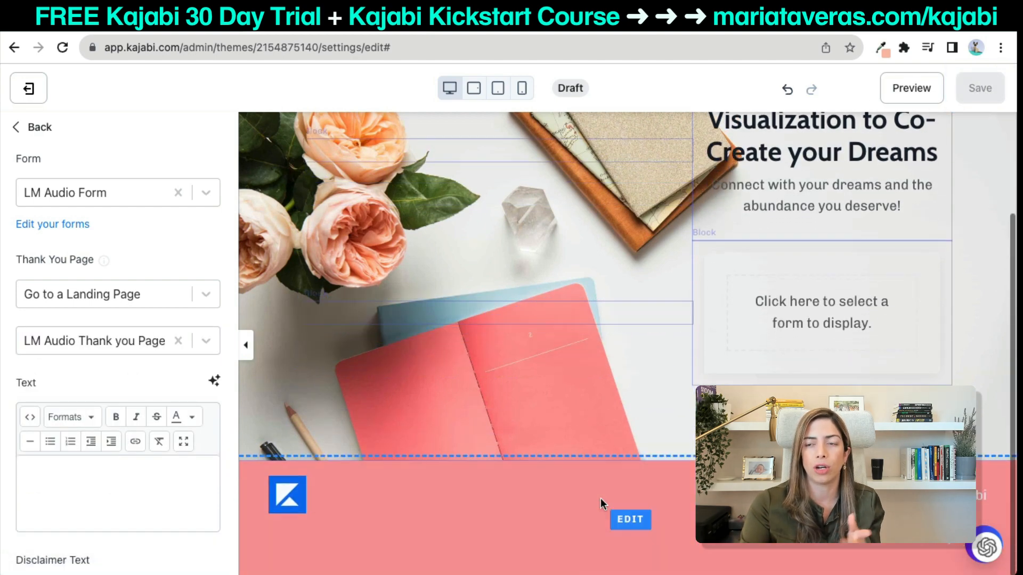
# Bring up the footer's settings and scroll to its layout options.
pyautogui.click(588, 525)
pyautogui.scroll(-2, 65, 380)
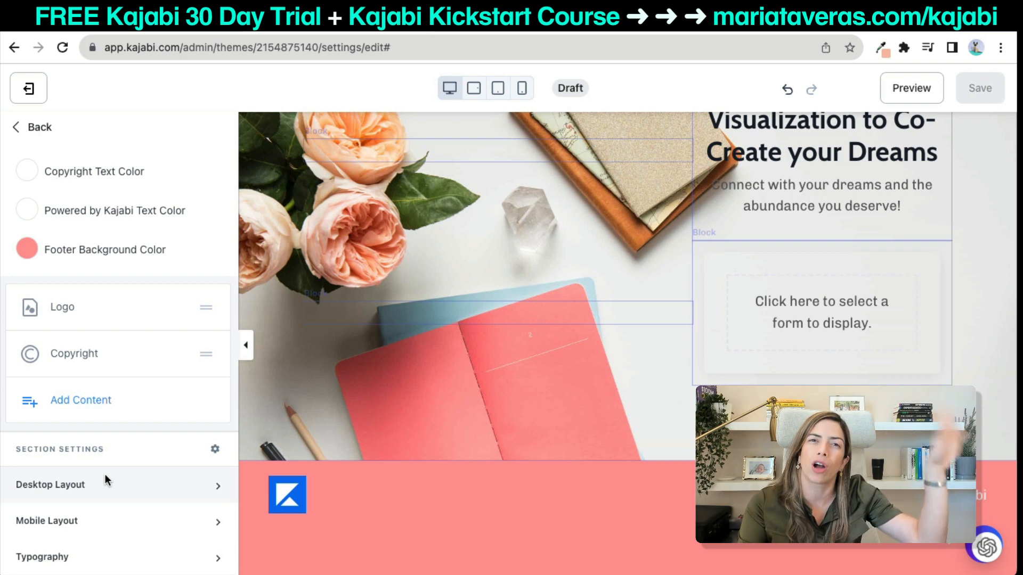
pyautogui.scroll(-1, 117, 481)
# Tick Hide Footer under Mobile Layout and Desktop Layout, then save.
pyautogui.click(68, 519)
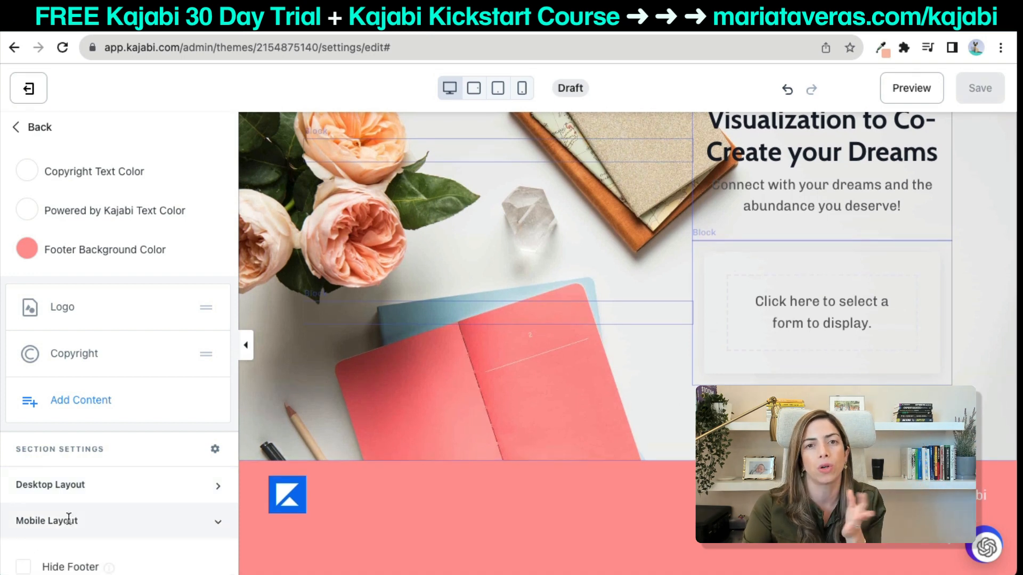
pyautogui.click(23, 566)
pyautogui.click(30, 486)
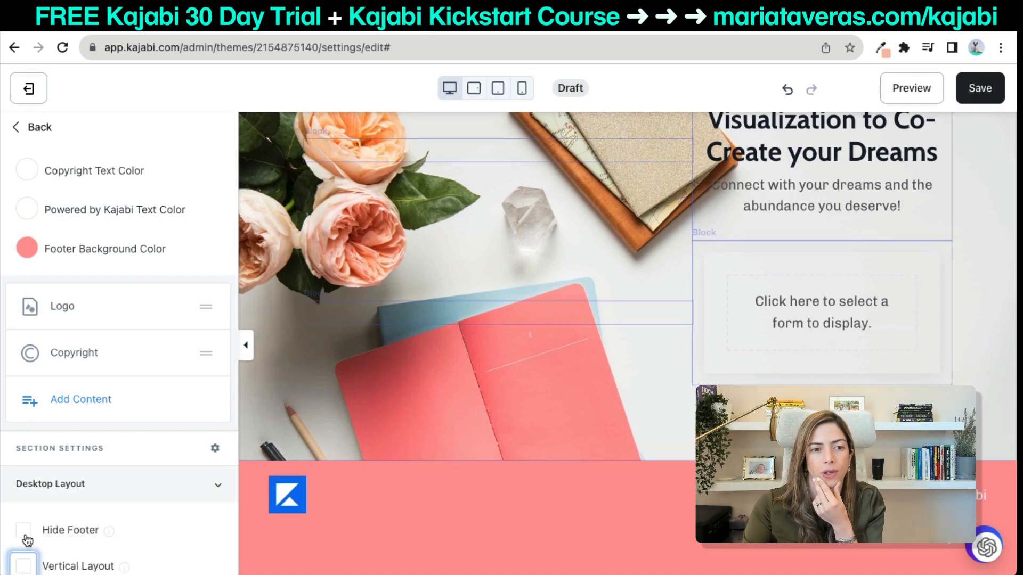
pyautogui.click(23, 530)
pyautogui.click(982, 91)
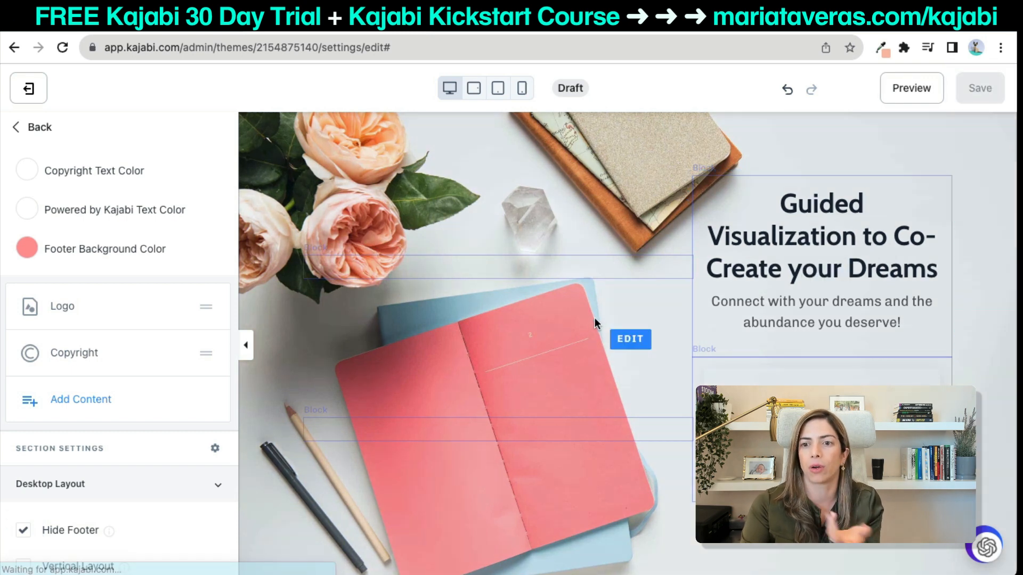
# Preview the live page, close the preview, and reload the editor.
pyautogui.click(911, 94)
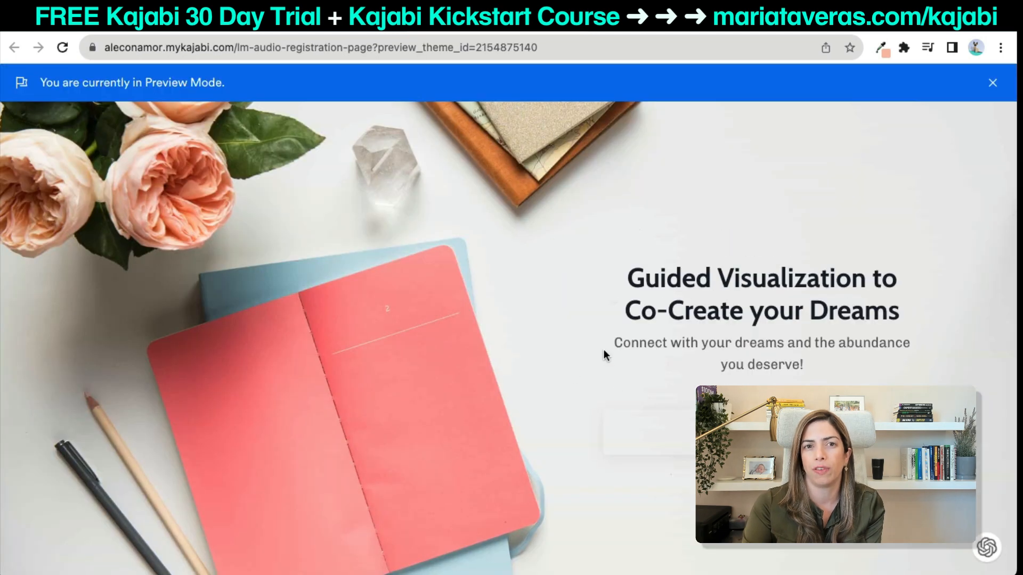
pyautogui.press('super+w')
pyautogui.click(756, 216)
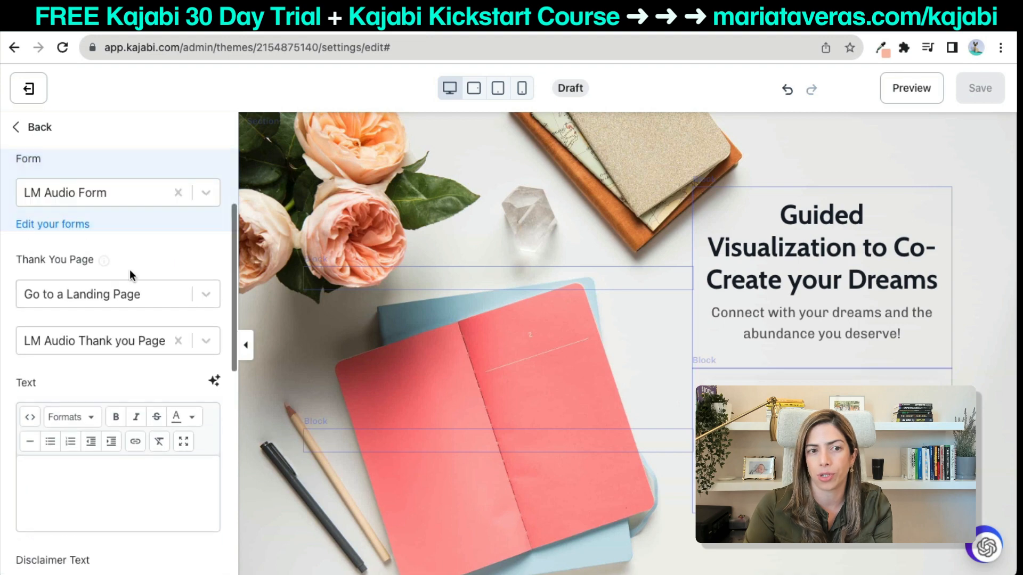
pyautogui.click(61, 54)
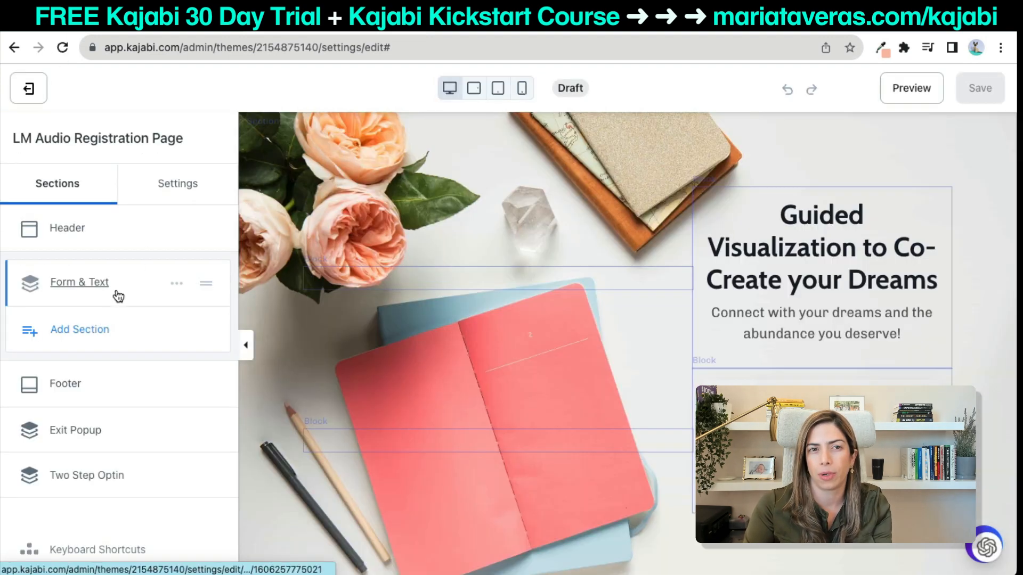
# Choose LM Audio Form in the Form & Text section's Form block and save.
pyautogui.click(109, 288)
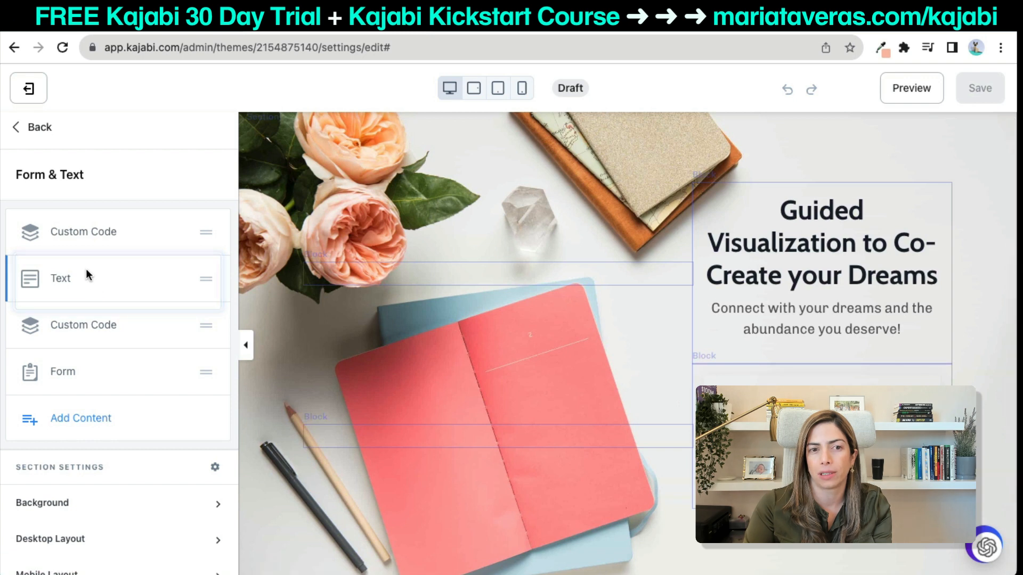
pyautogui.click(84, 232)
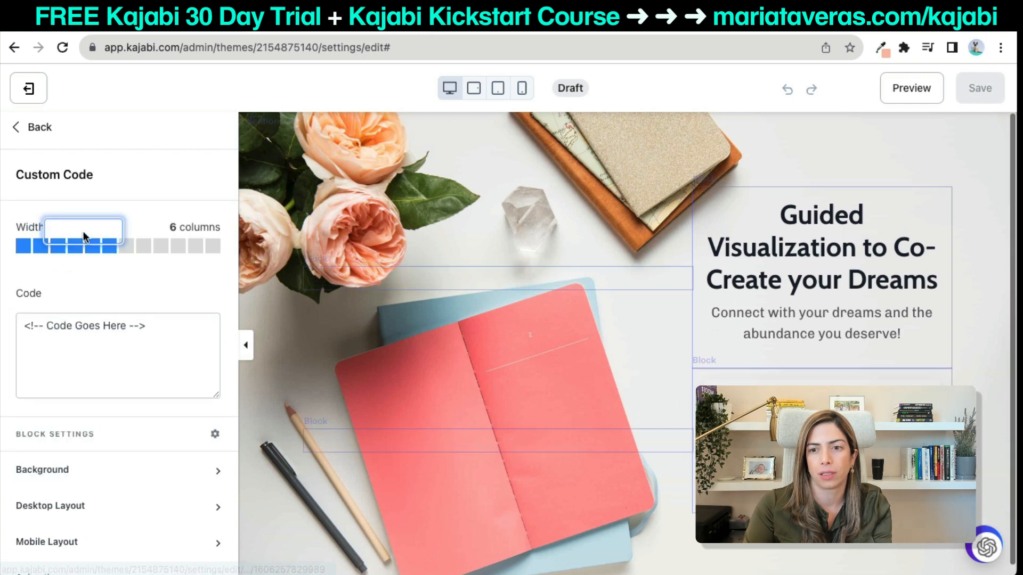
pyautogui.click(33, 127)
pyautogui.click(151, 370)
pyautogui.click(111, 258)
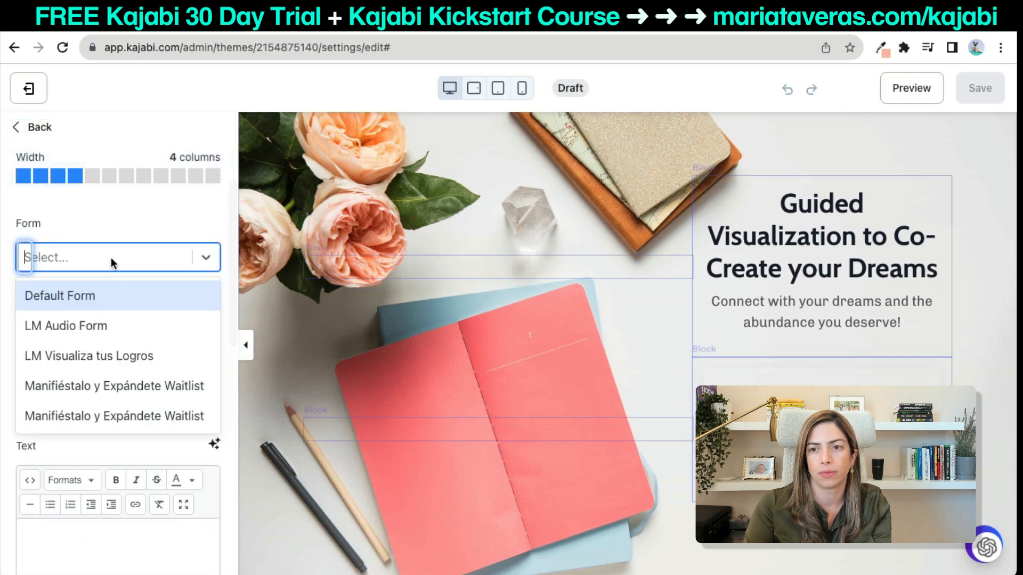
pyautogui.click(109, 322)
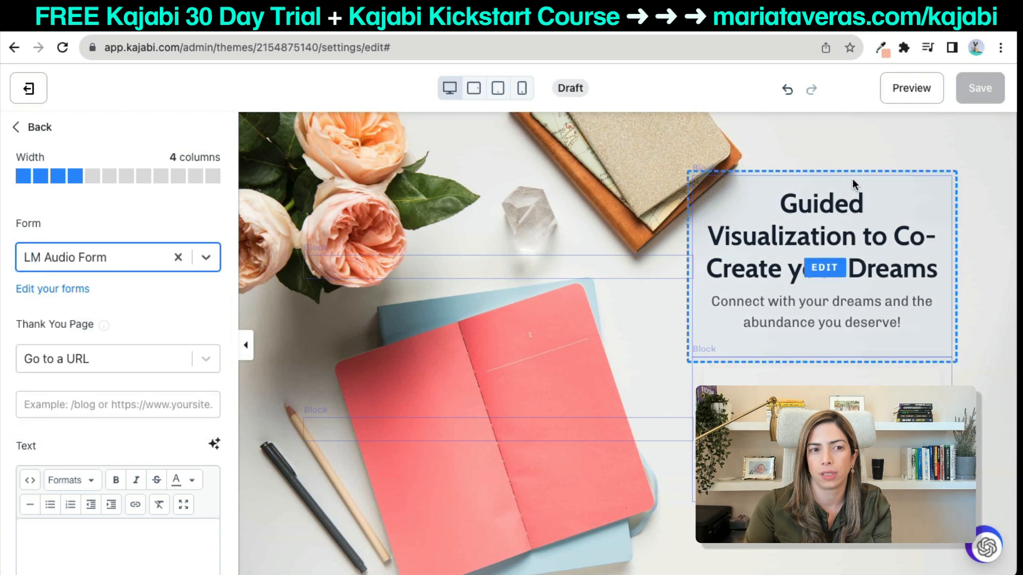
pyautogui.click(972, 95)
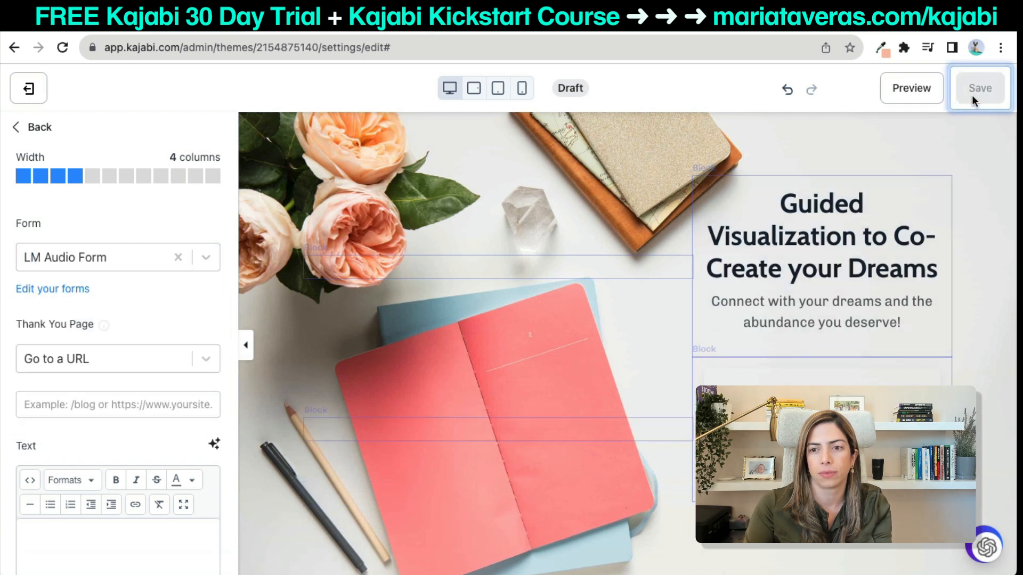
# Preview the live page, then close the preview tab.
pyautogui.click(933, 94)
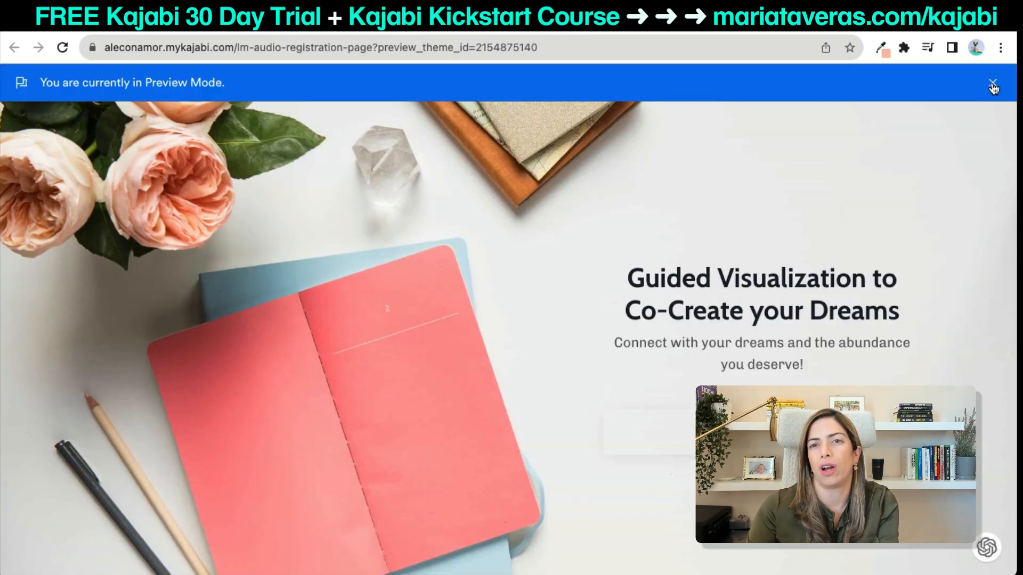
pyautogui.click(992, 83)
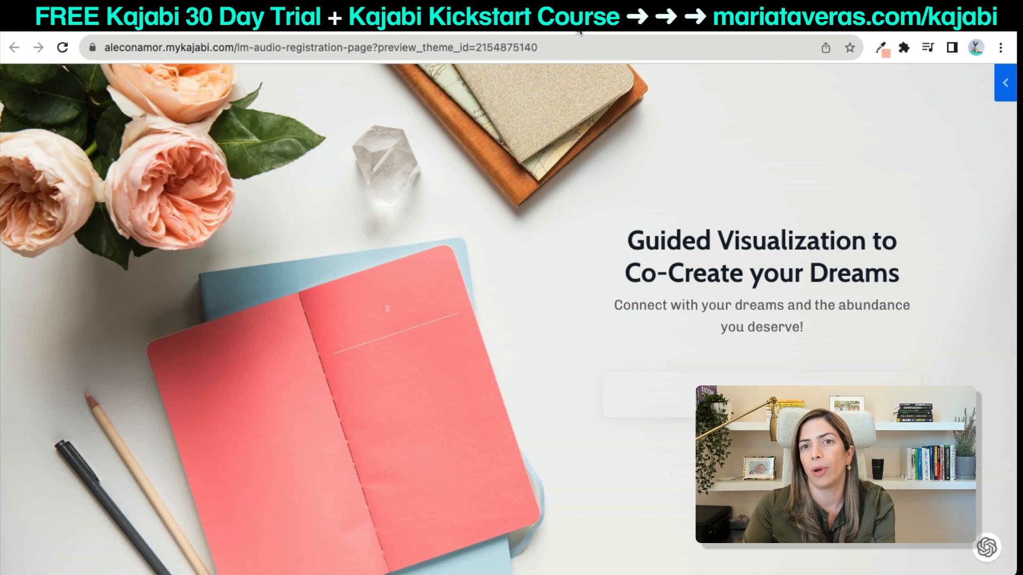
pyautogui.press('super+w')
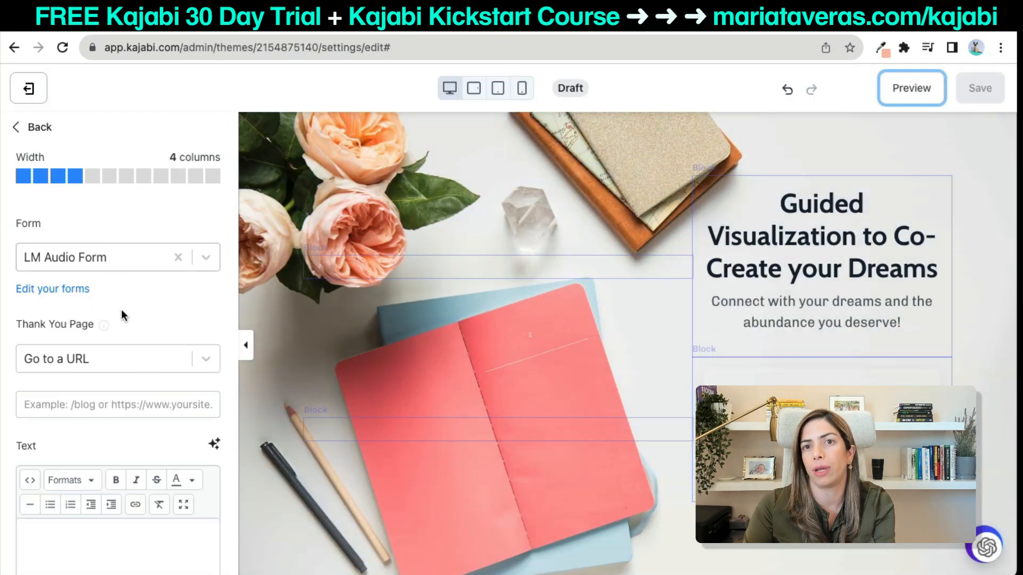
# Set the thank-you page to Go to a Landing Page and exit the editor.
pyautogui.click(110, 354)
pyautogui.click(107, 392)
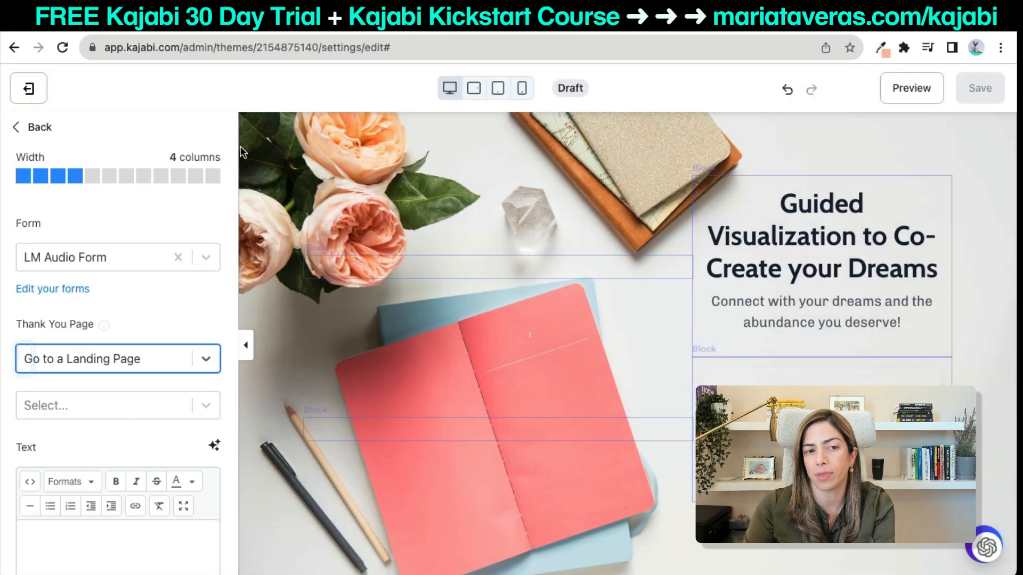
pyautogui.click(32, 89)
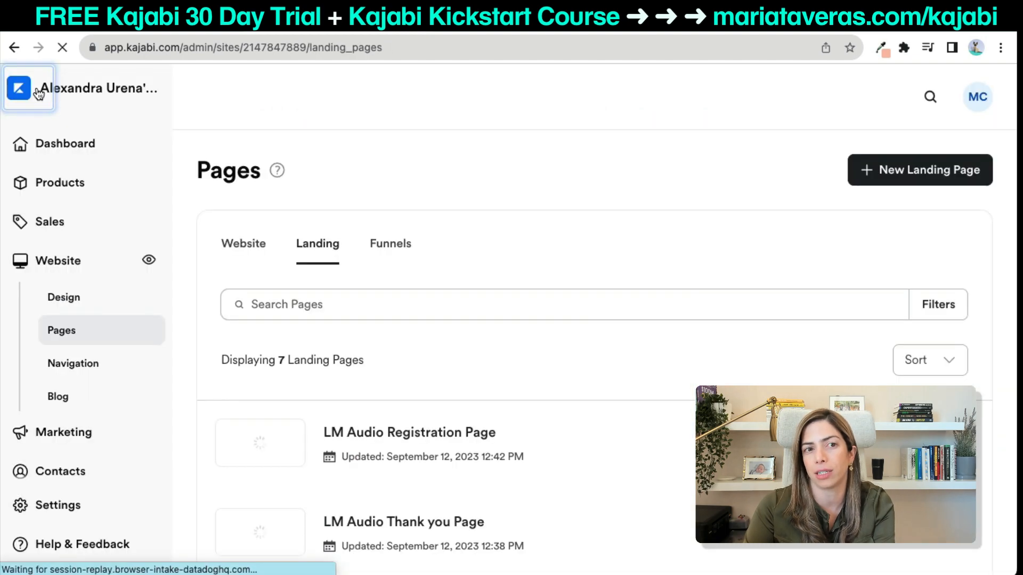
# Publish the LM Audio Registration Page and reopen it for editing.
pyautogui.scroll(-2, 626, 426)
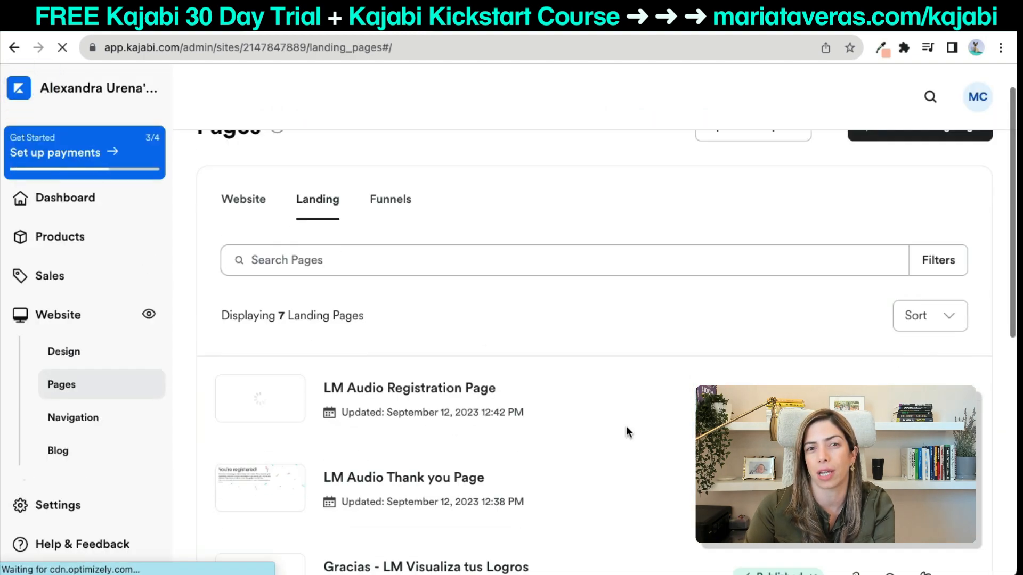
pyautogui.click(789, 341)
pyautogui.click(758, 375)
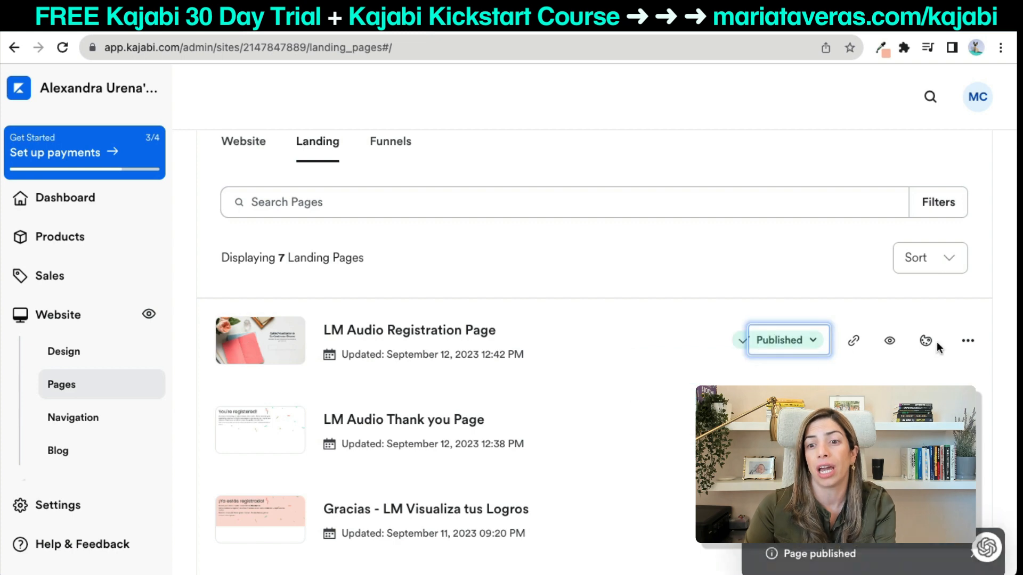
pyautogui.click(927, 344)
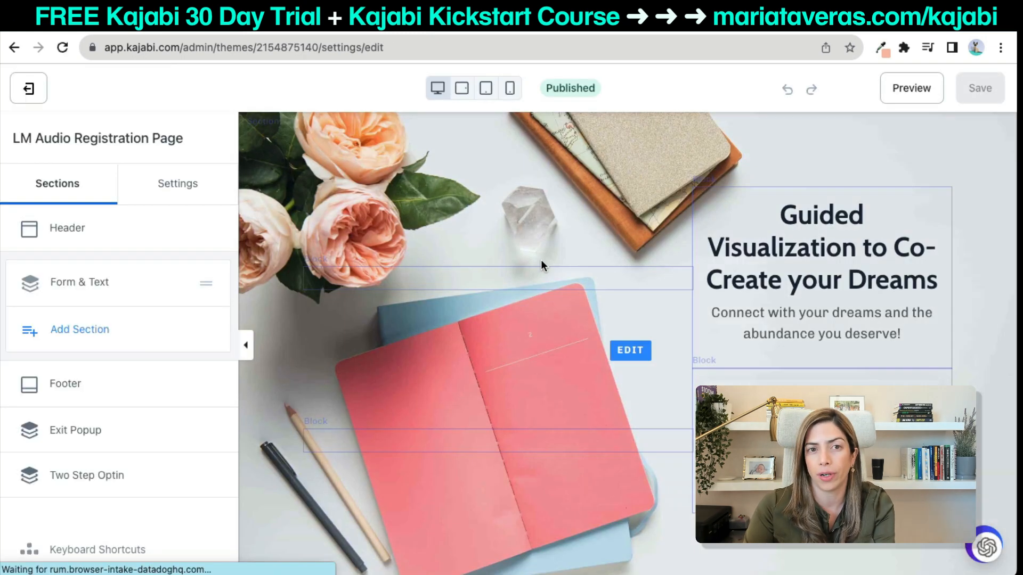
# Assign LM Audio Form to the form block and save.
pyautogui.click(762, 343)
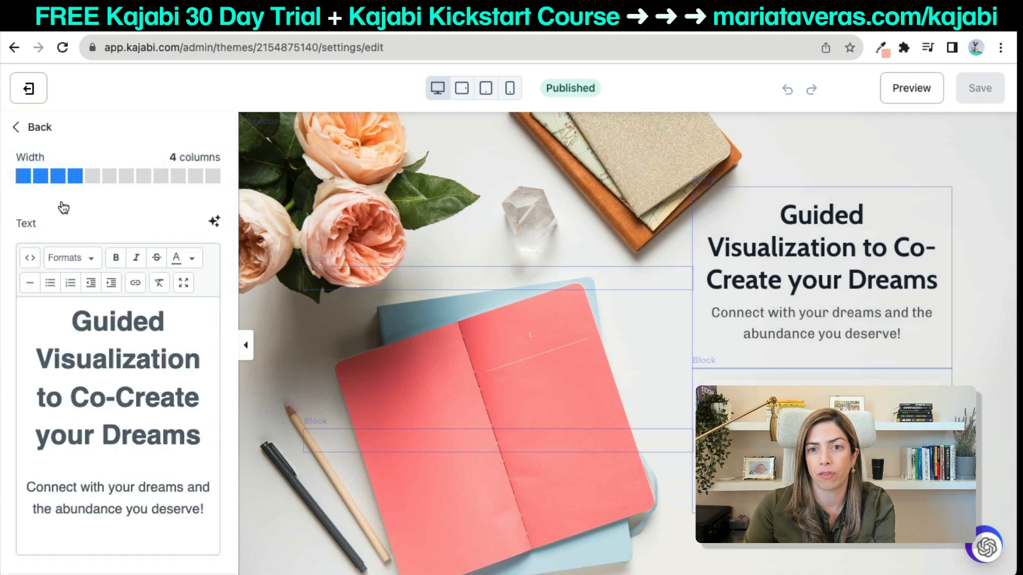
pyautogui.click(610, 418)
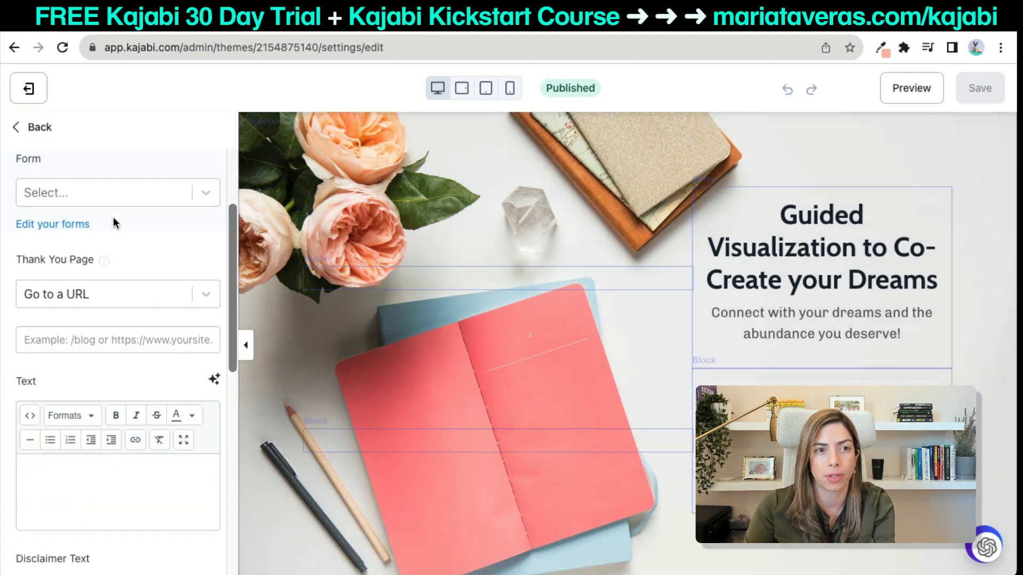
pyautogui.click(104, 200)
pyautogui.click(87, 261)
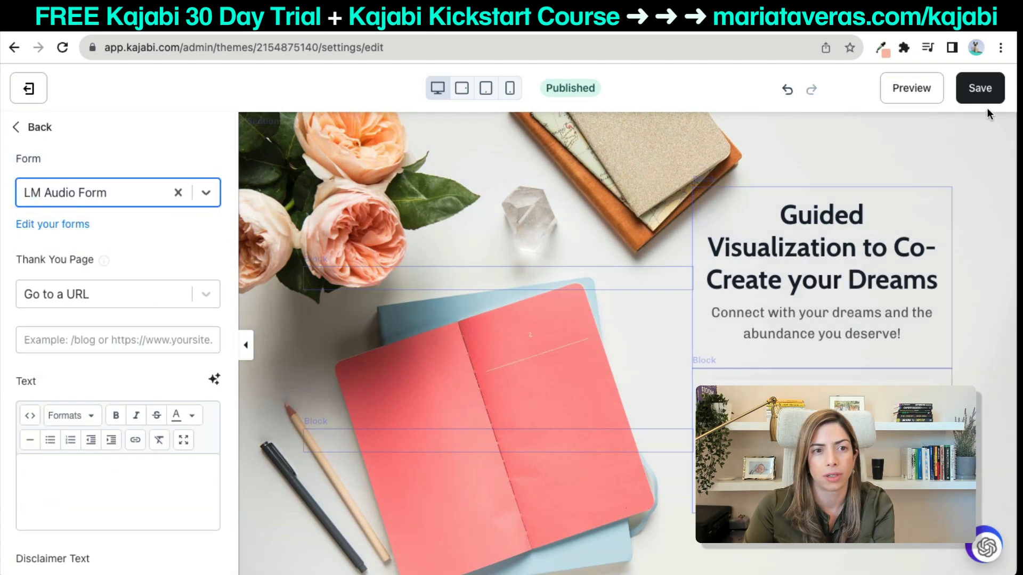
pyautogui.click(982, 92)
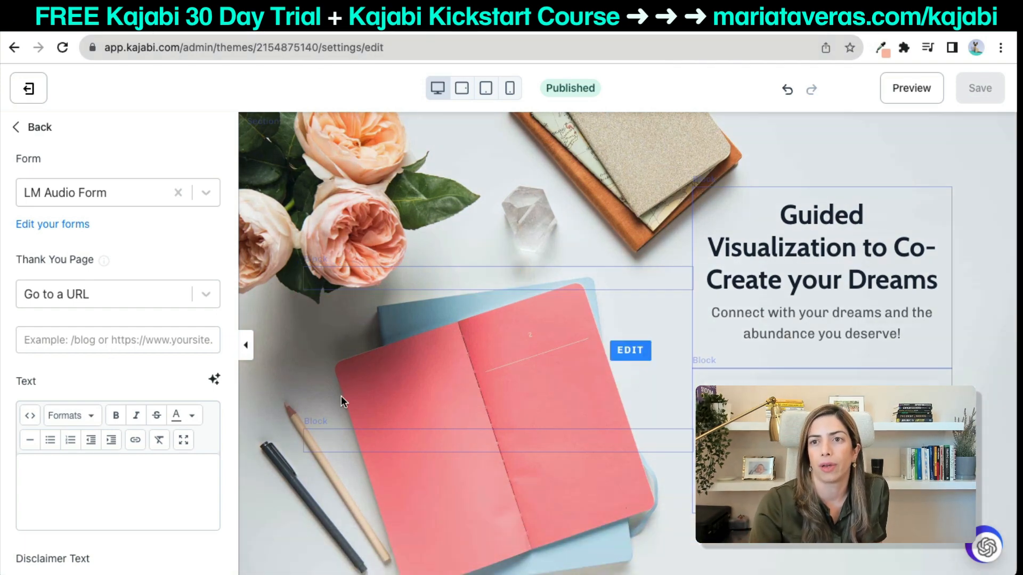
# Switch the form block to Default Form and save the page.
pyautogui.click(173, 305)
pyautogui.press('Escape')
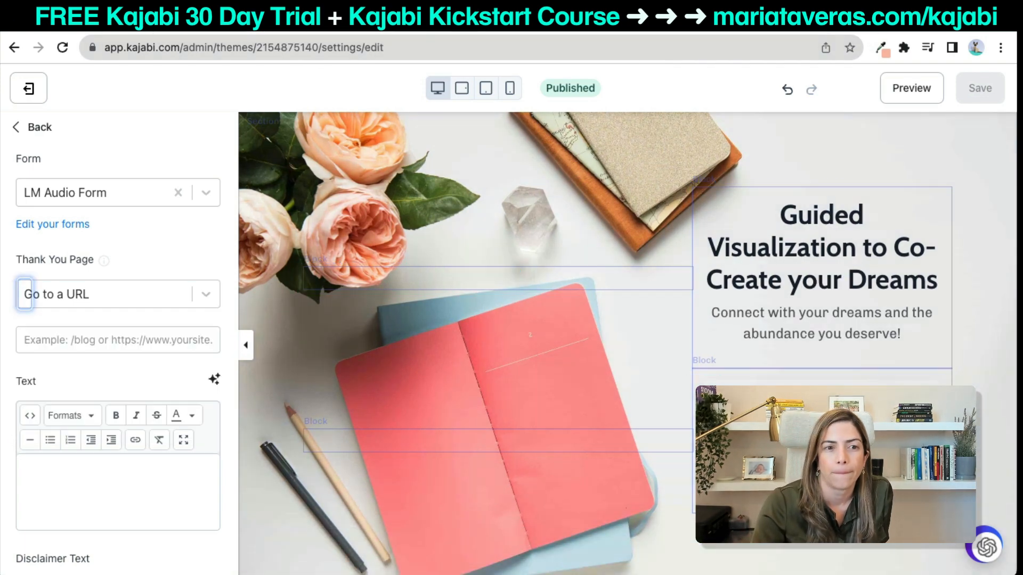
pyautogui.click(132, 199)
pyautogui.click(177, 192)
pyautogui.click(141, 197)
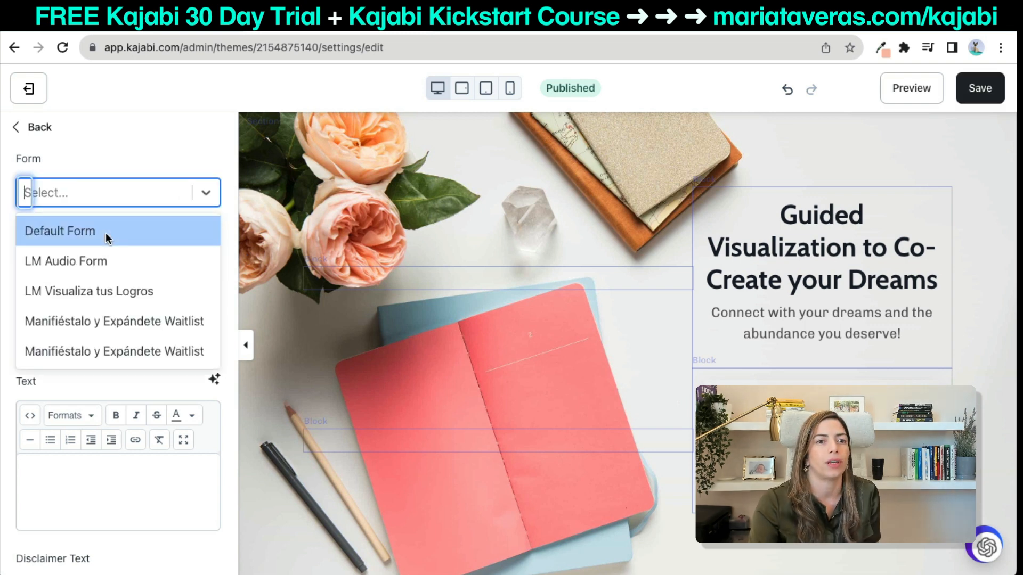
pyautogui.click(105, 233)
pyautogui.click(979, 88)
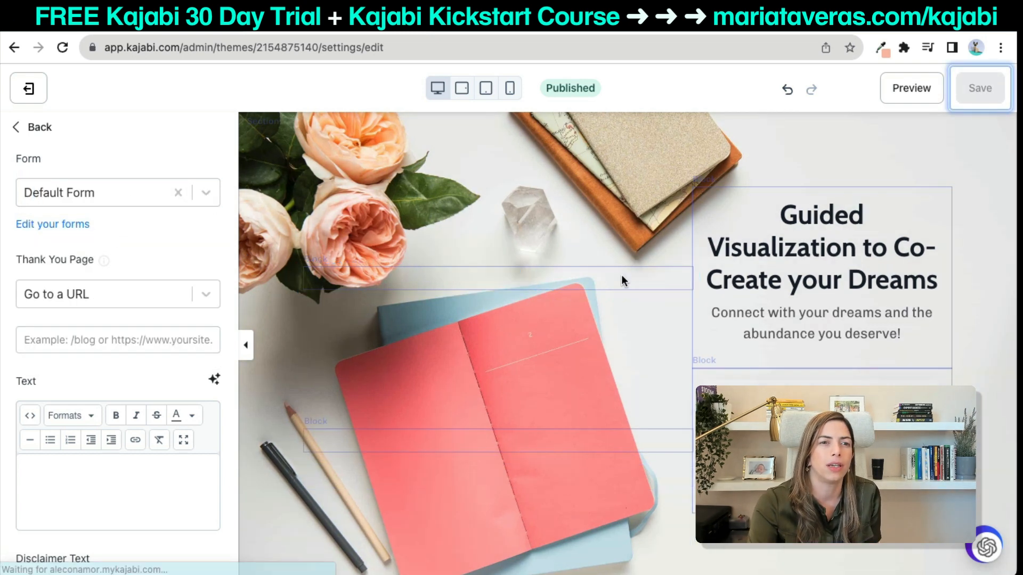
# Reselect LM Audio Form, then leave the editor without saving.
pyautogui.click(206, 198)
pyautogui.click(112, 260)
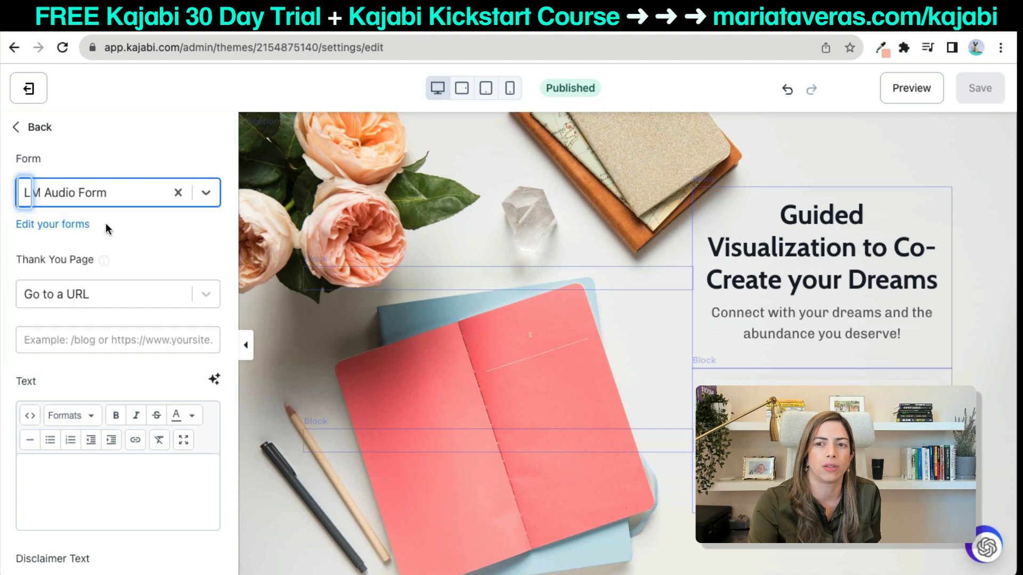
pyautogui.click(25, 92)
pyautogui.click(557, 237)
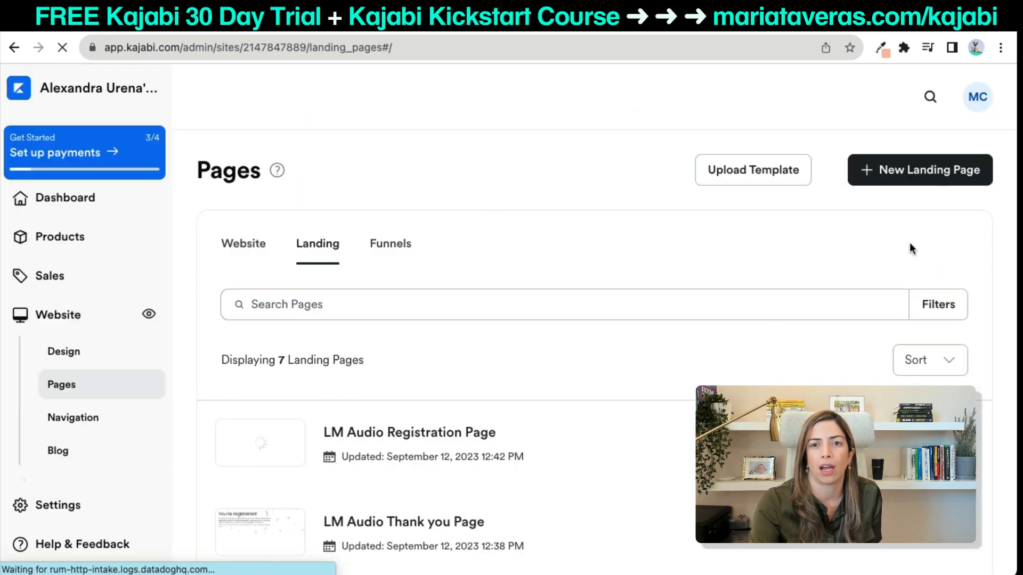
# Delete the LM Audio Registration Page from the landing pages list.
pyautogui.click(966, 442)
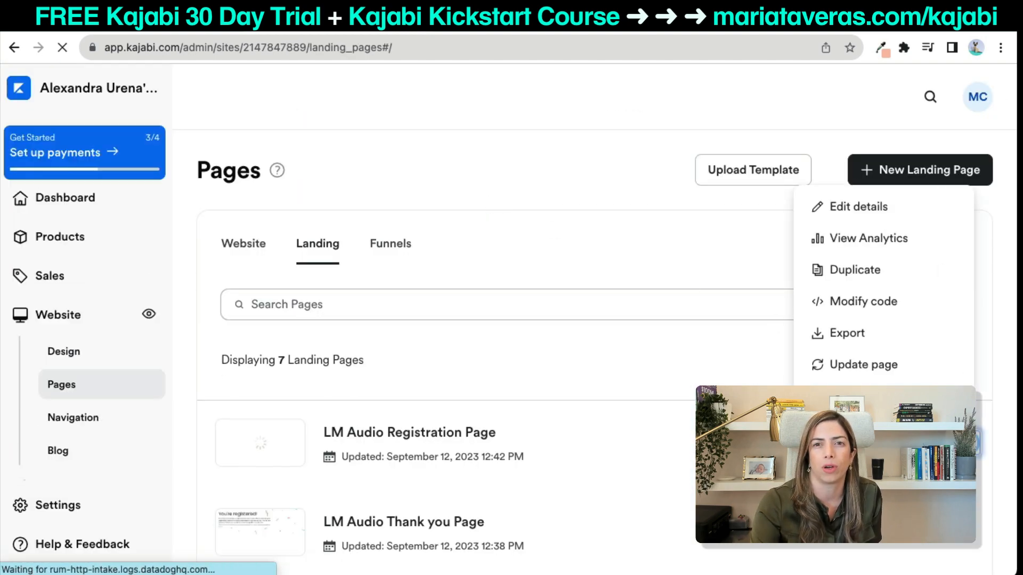
pyautogui.click(841, 397)
pyautogui.click(626, 254)
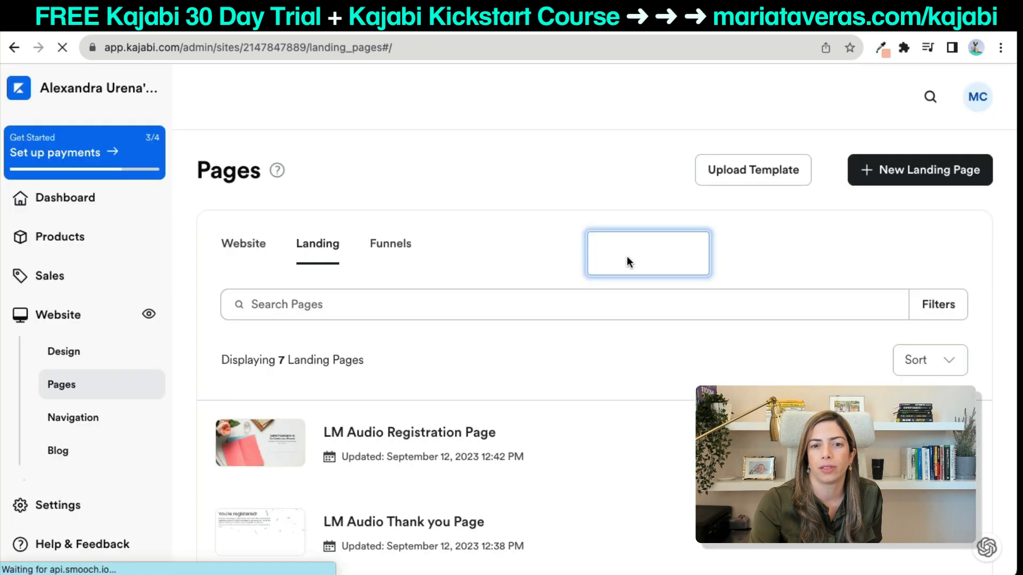
# Start a new landing page and show all 14 templates in the category.
pyautogui.click(897, 183)
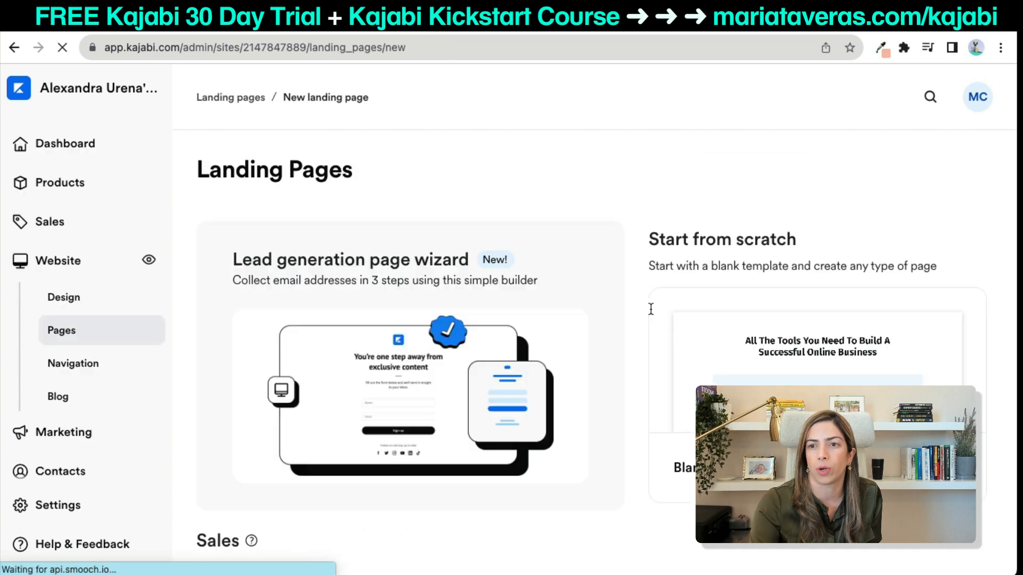
pyautogui.scroll(-15, 592, 384)
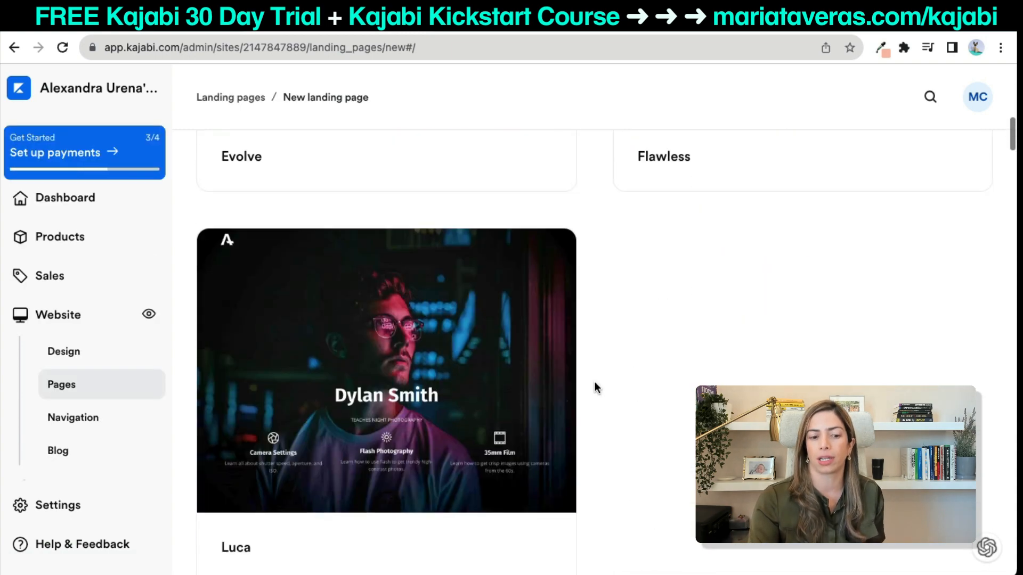
pyautogui.scroll(-20, 595, 383)
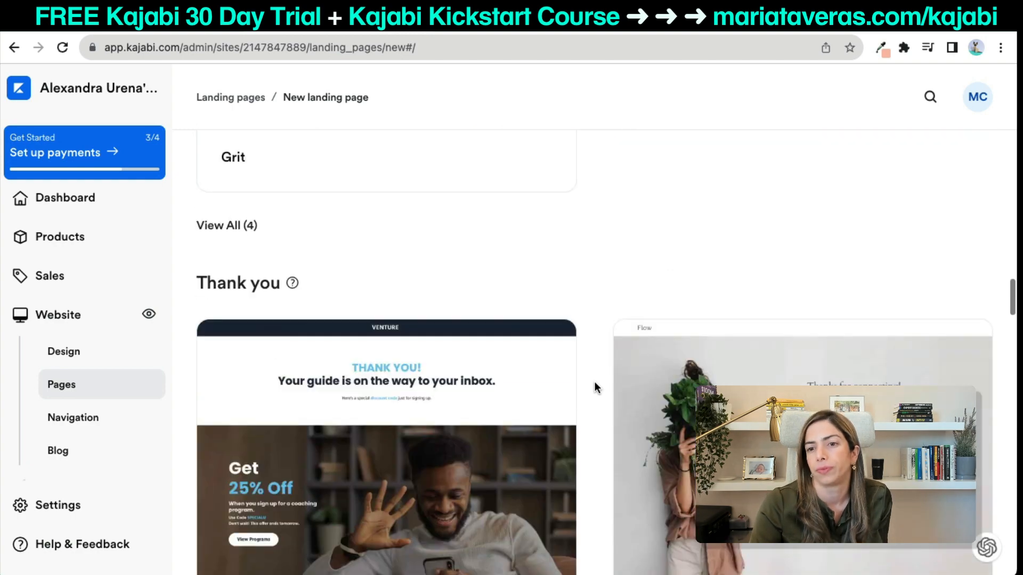
pyautogui.scroll(-20, 595, 382)
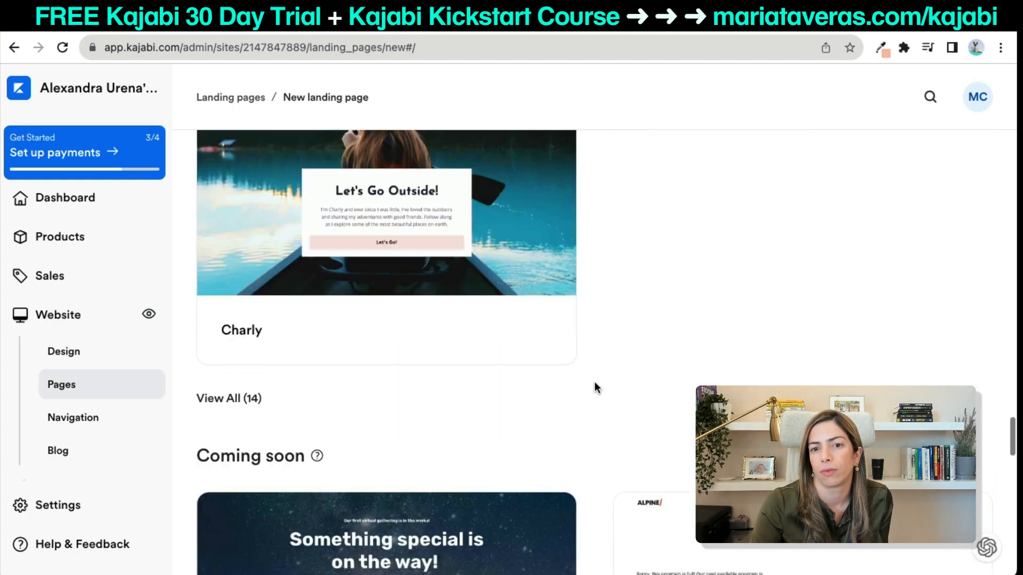
pyautogui.scroll(5, 426, 229)
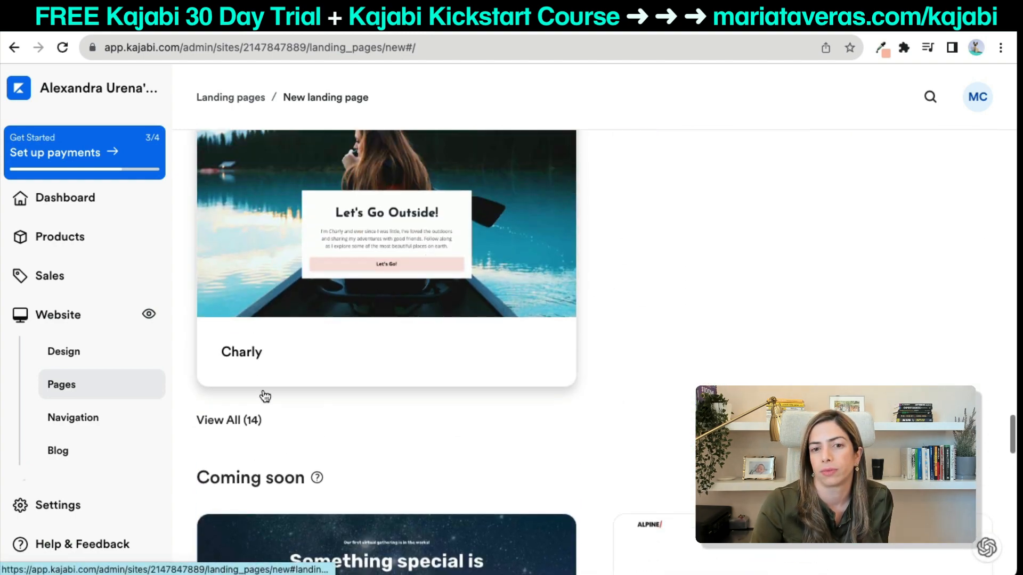
pyautogui.click(239, 422)
pyautogui.scroll(-10, 240, 421)
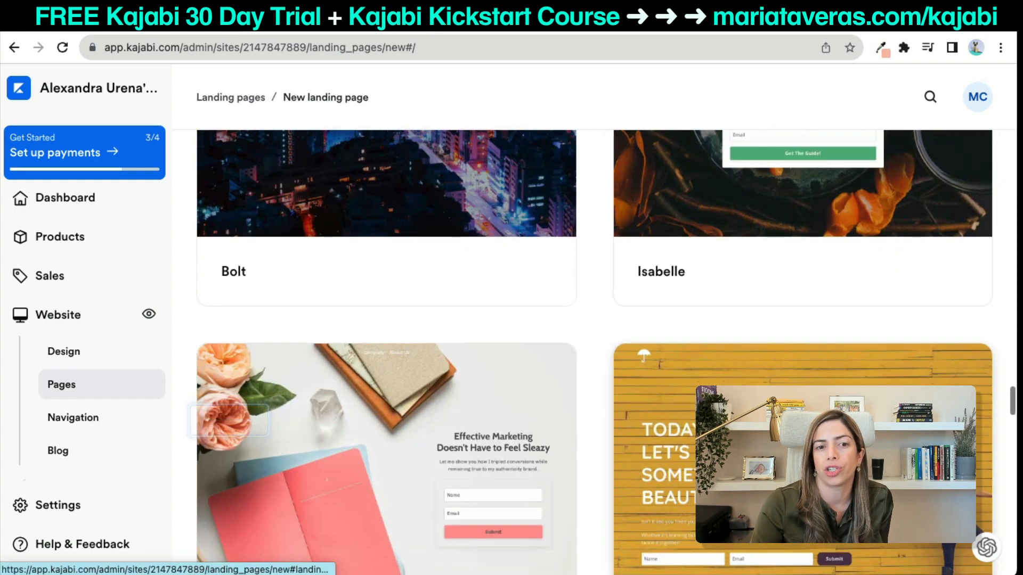
pyautogui.scroll(-3, 241, 420)
# Create 'LM Audio Registration Page' from the McKenna template and open its form block's Form list.
pyautogui.click(456, 294)
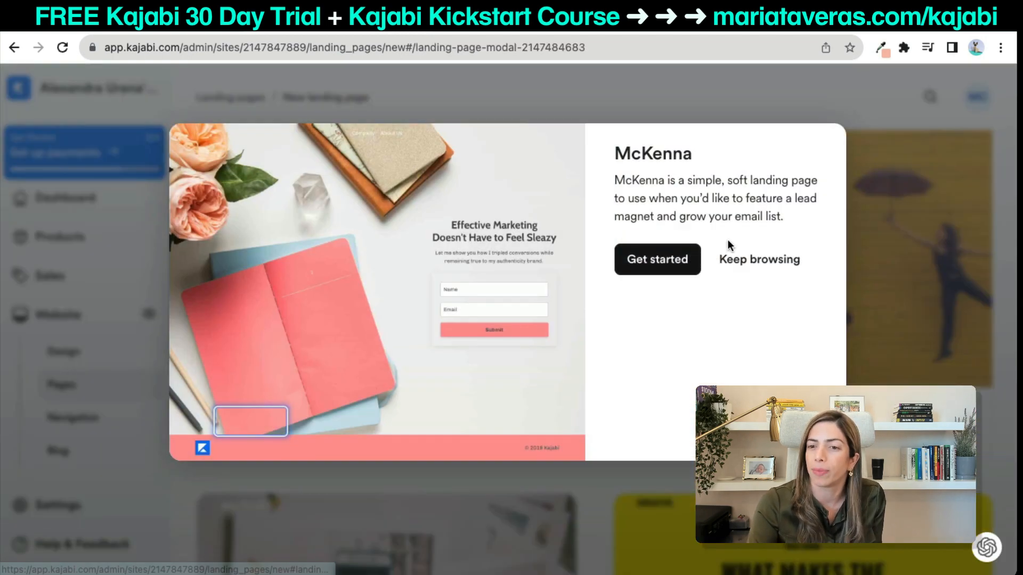
pyautogui.click(666, 269)
pyautogui.click(655, 289)
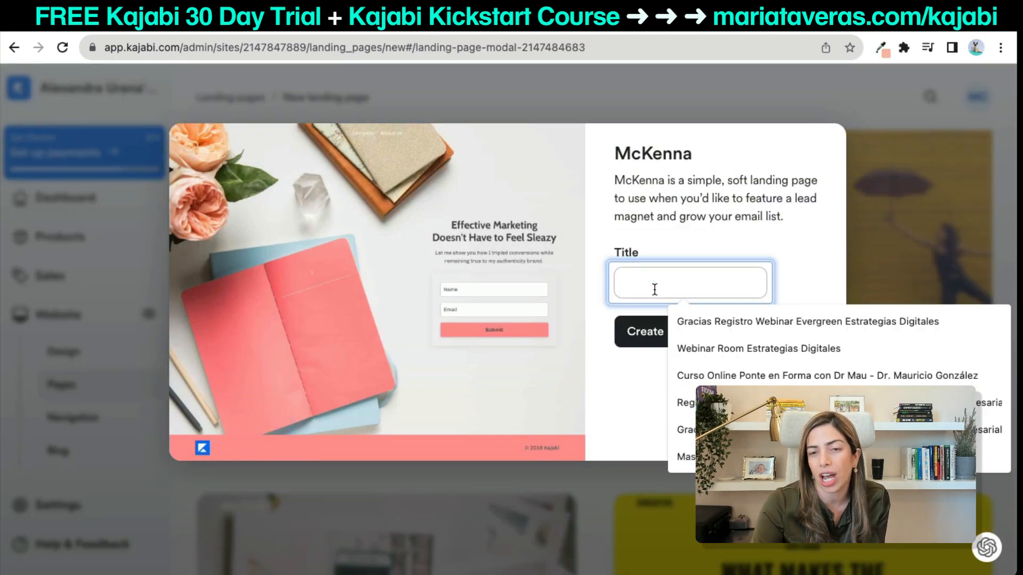
pyautogui.write('LM Audio Registration P')
pyautogui.click(754, 326)
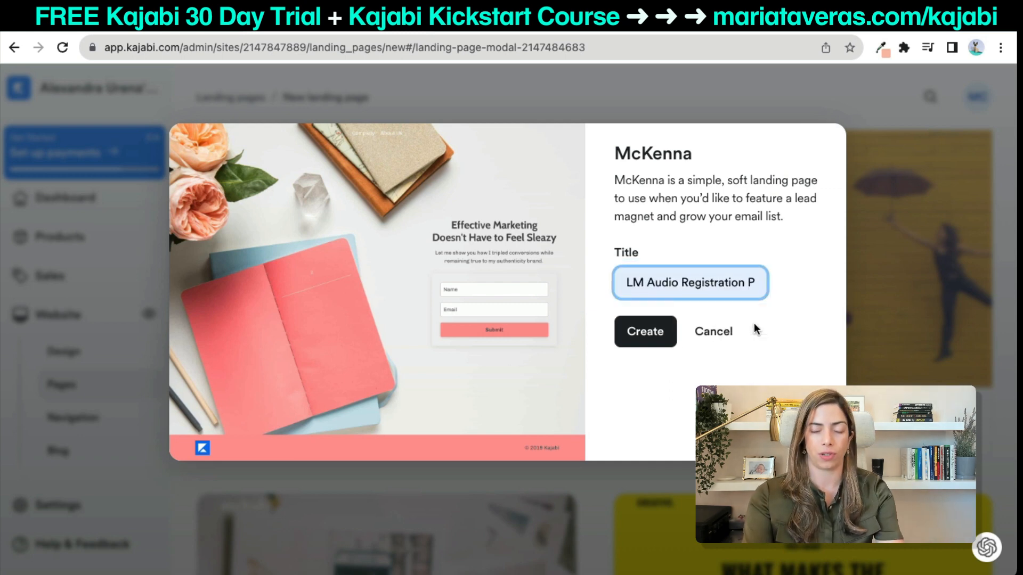
pyautogui.click(650, 332)
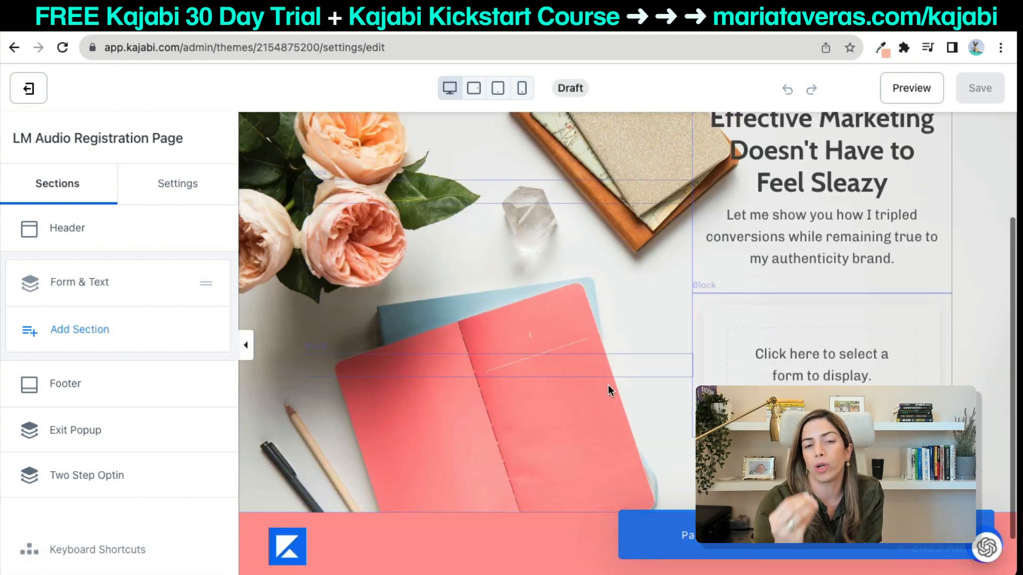
pyautogui.click(822, 359)
pyautogui.click(98, 197)
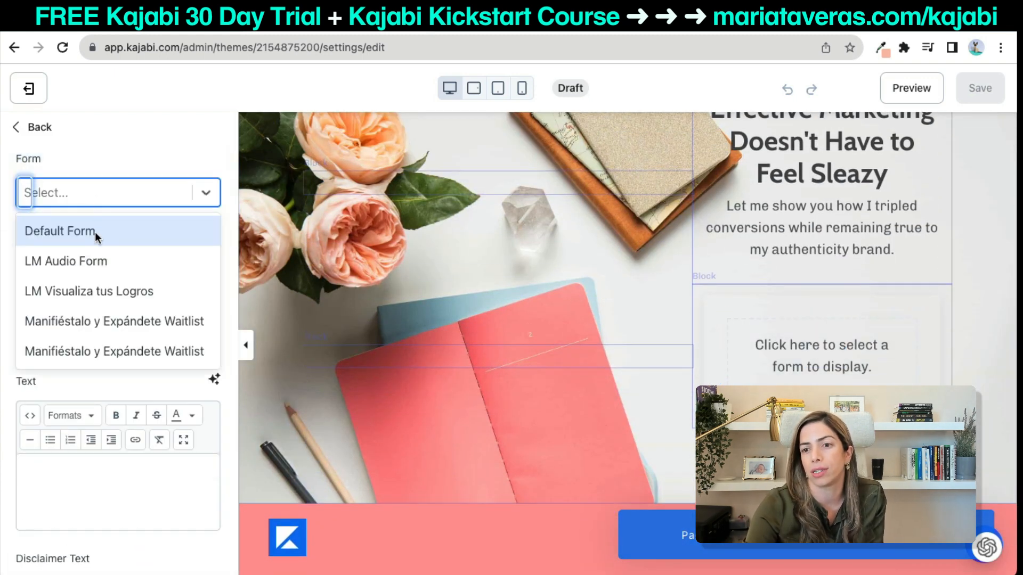
# Pick LM Audio Form and save, then clear it, save again and exit to Landing pages.
pyautogui.click(66, 261)
pyautogui.click(980, 88)
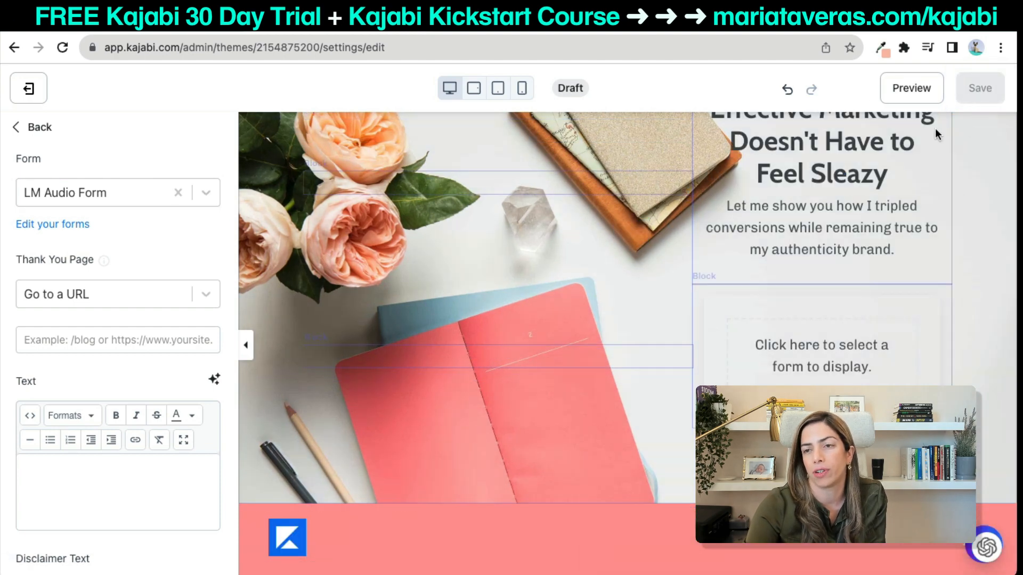
pyautogui.click(178, 193)
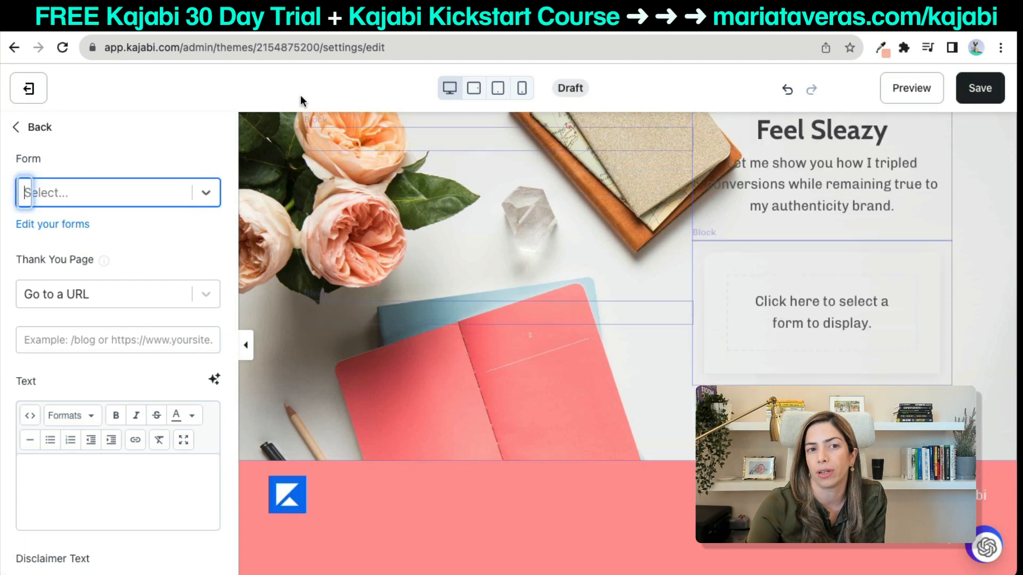
pyautogui.click(979, 89)
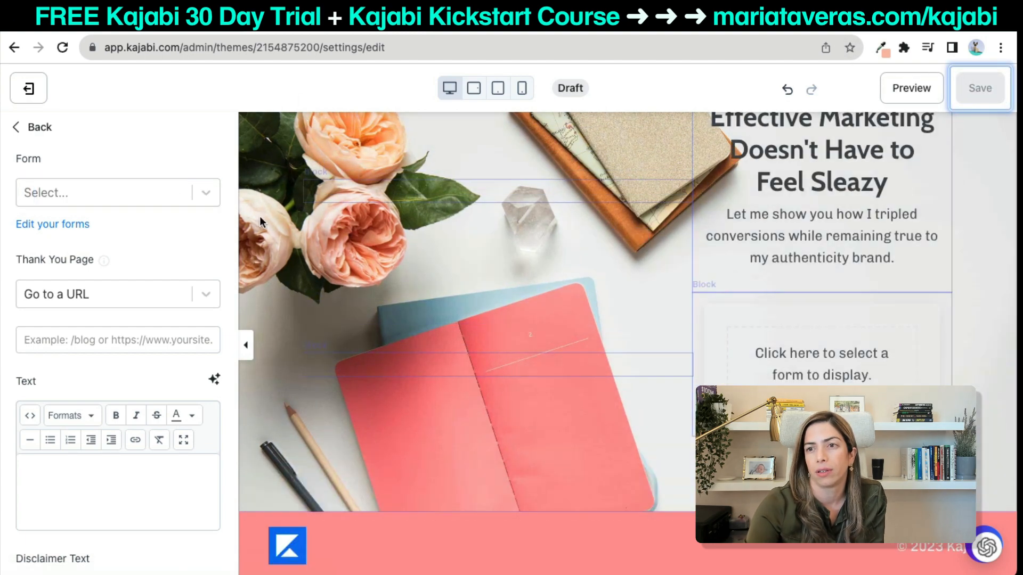
pyautogui.click(43, 126)
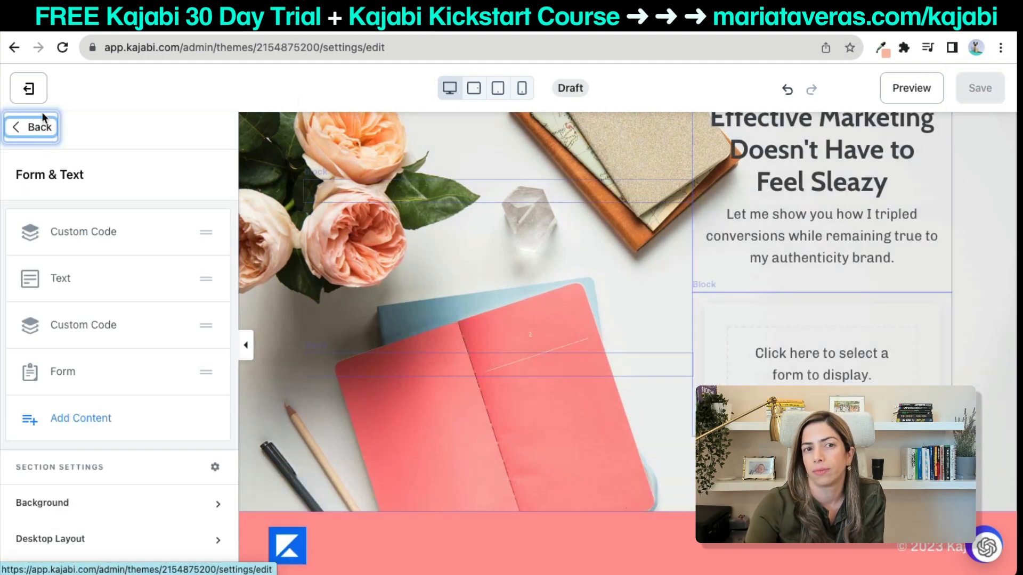
pyautogui.click(29, 91)
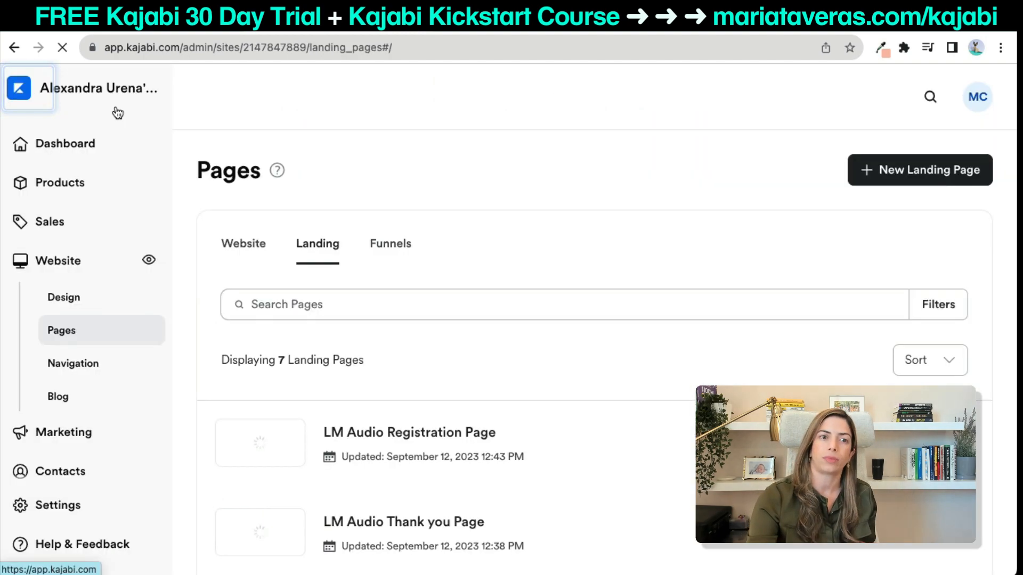
# Open the published page's link in a new browser tab, scroll through it, and return to Kajabi.
pyautogui.scroll(-3, 536, 319)
pyautogui.scroll(-2, 536, 318)
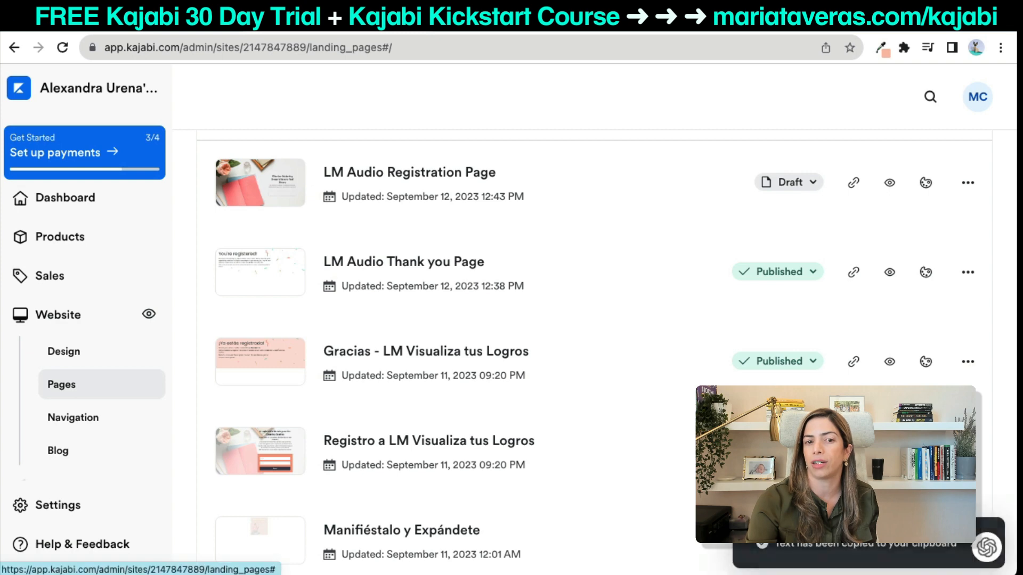
pyautogui.hotkey('ctrl', 't')
pyautogui.write('https://aleconamor.mykajabi.com/registro-a-lm-visualiza-tus-logros')
pyautogui.press('Return')
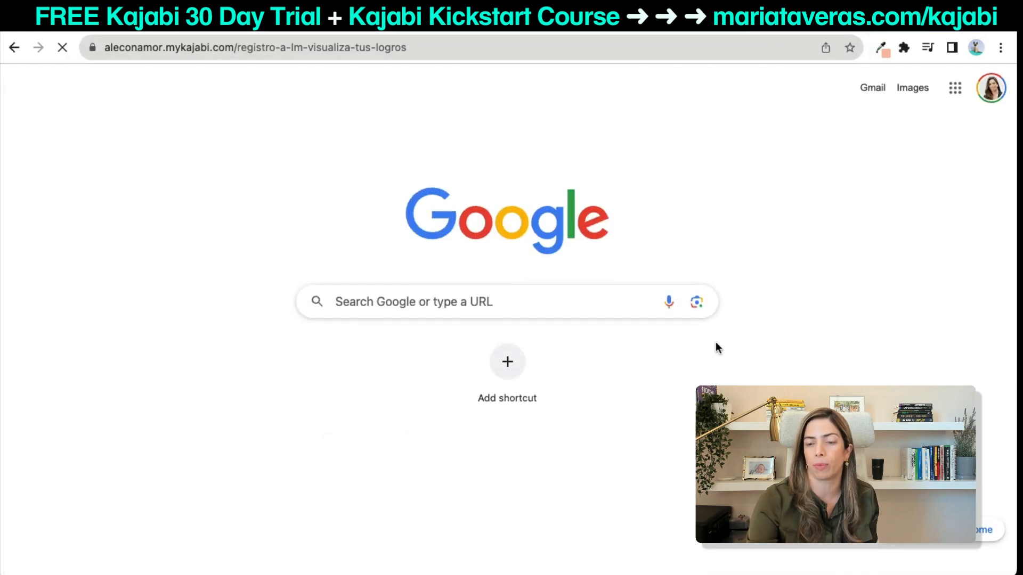
pyautogui.scroll(-2, 668, 344)
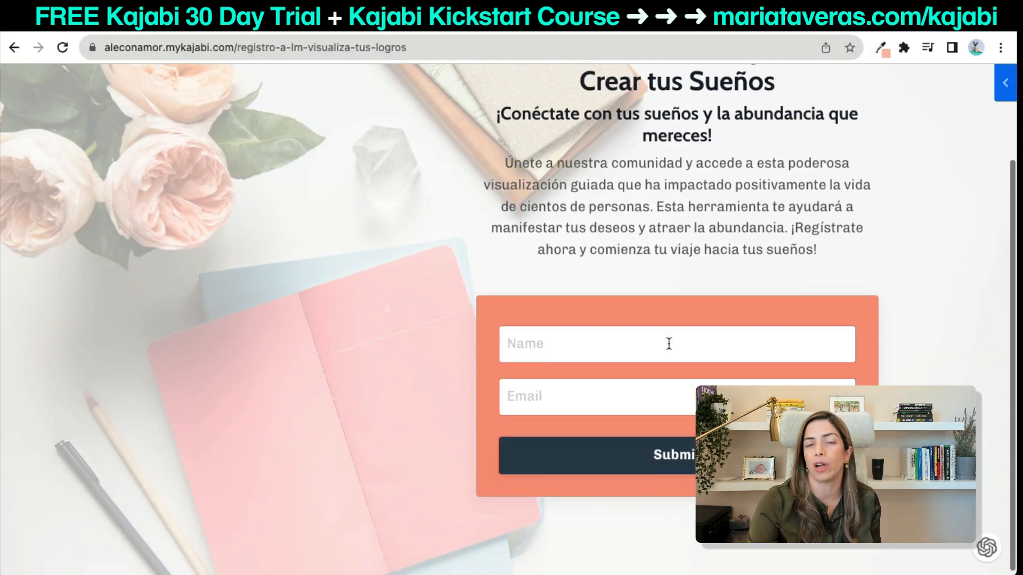
pyautogui.scroll(2, 348, 309)
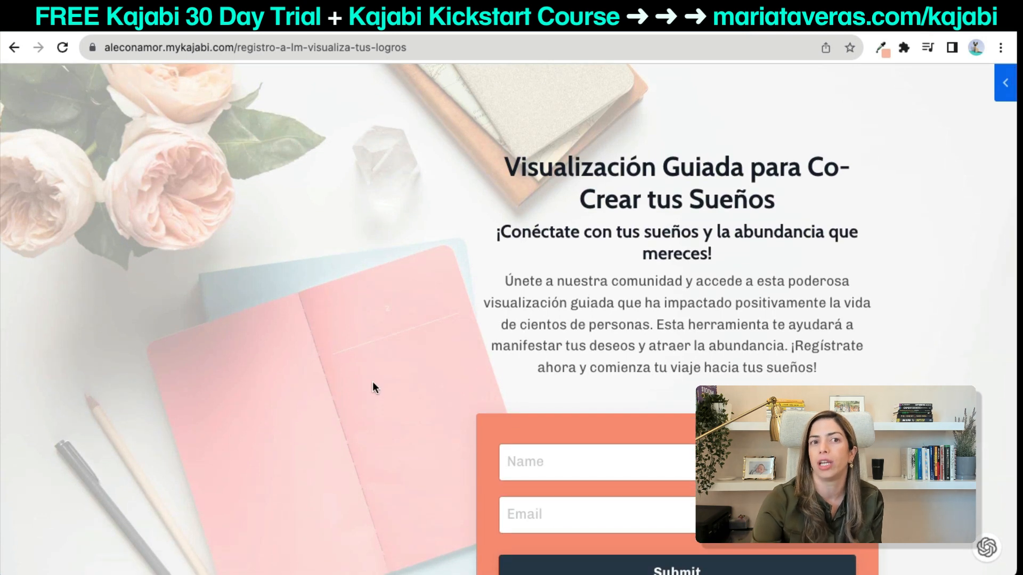
pyautogui.scroll(-2, 373, 382)
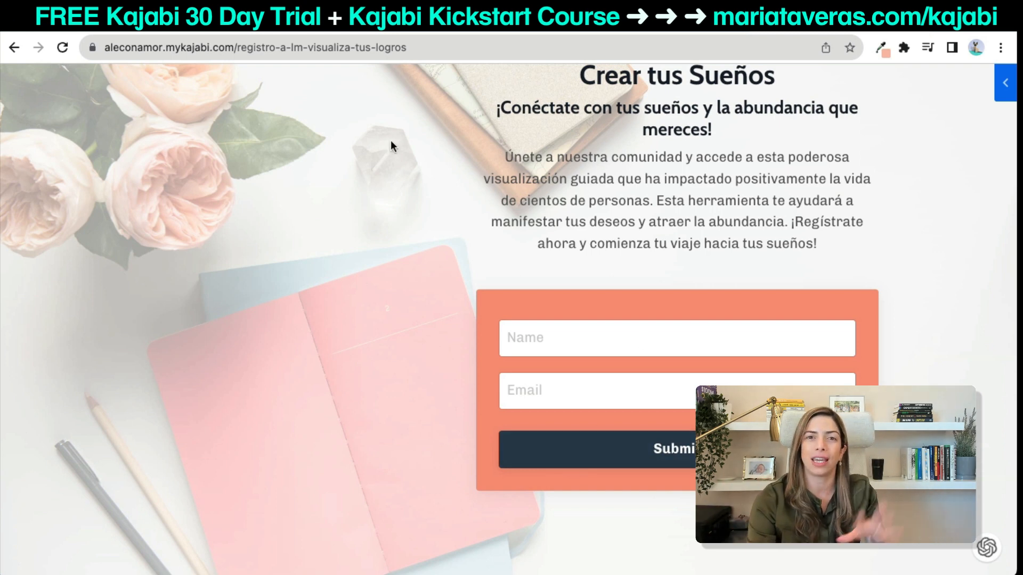
pyautogui.click(297, 32)
pyautogui.scroll(5, 500, 190)
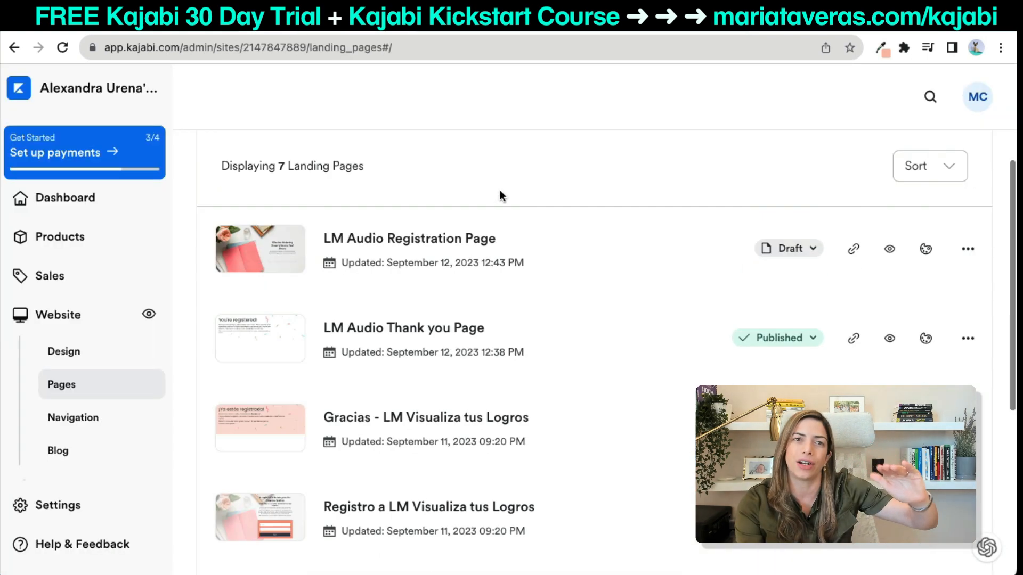
# Open LM Audio Registration Page in the editor and expand the Form & Text section's background settings.
pyautogui.click(926, 358)
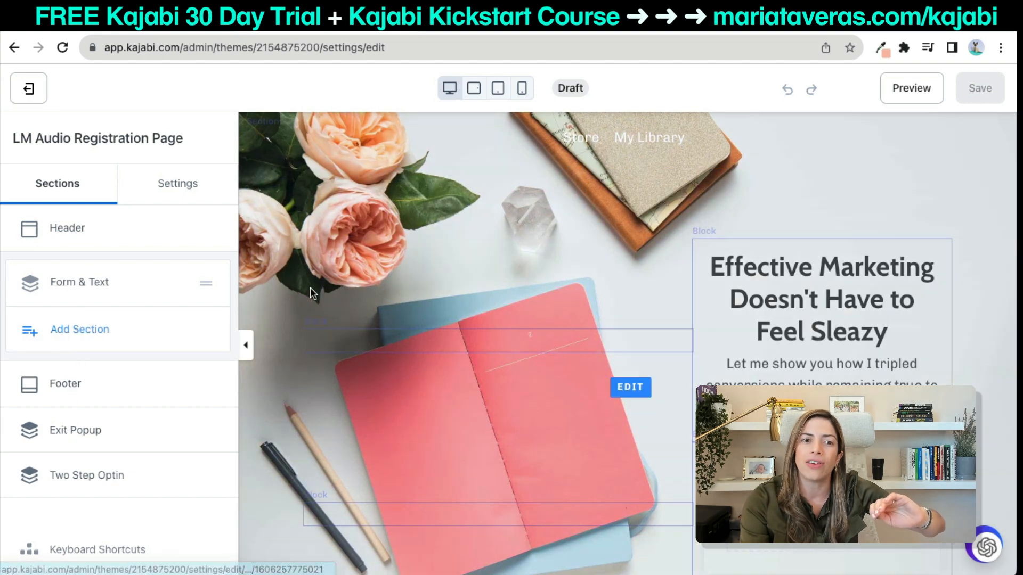
pyautogui.click(71, 290)
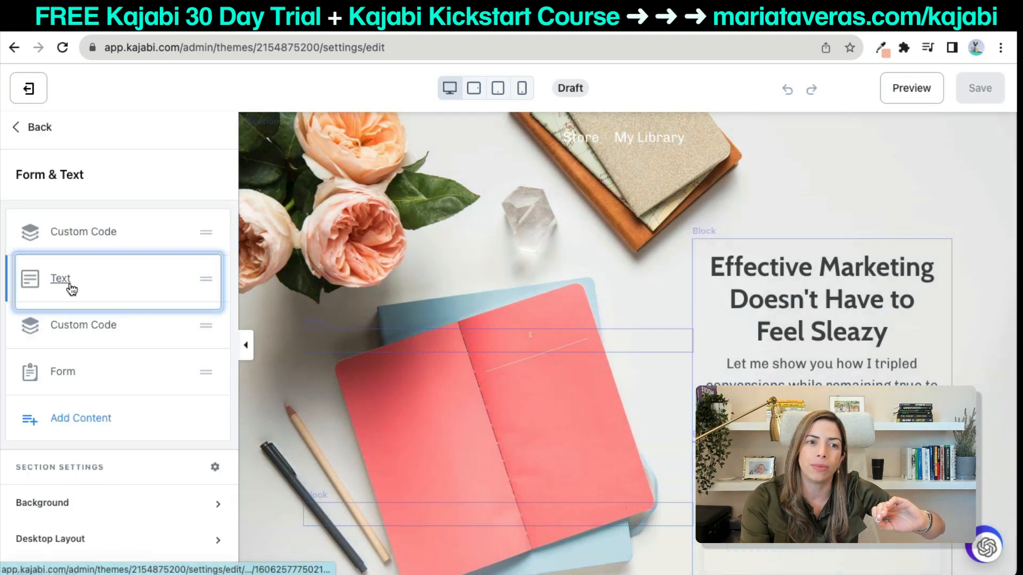
pyautogui.click(64, 503)
pyautogui.scroll(-3, 63, 508)
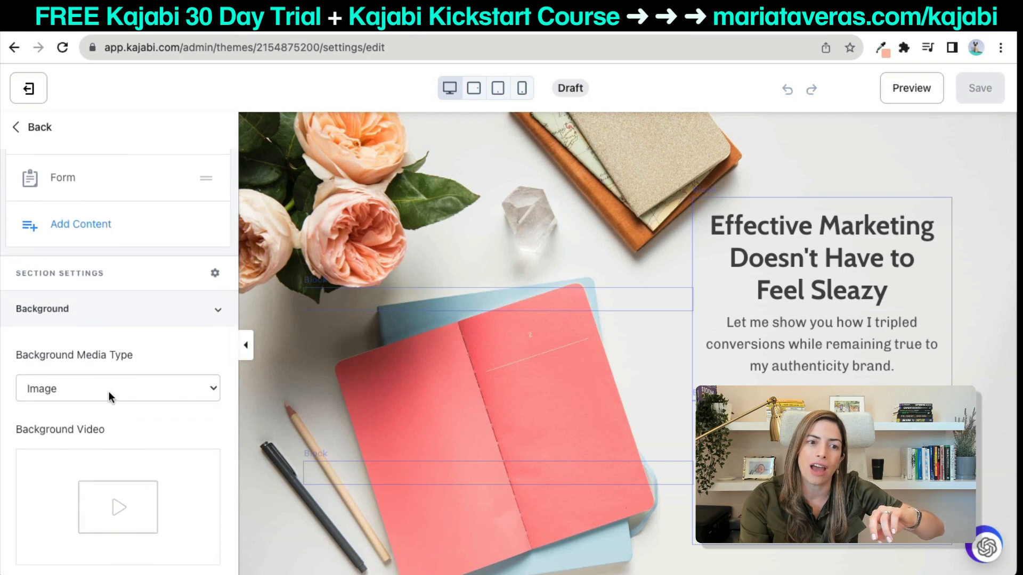
pyautogui.scroll(-7, 109, 395)
pyautogui.scroll(-2, 111, 399)
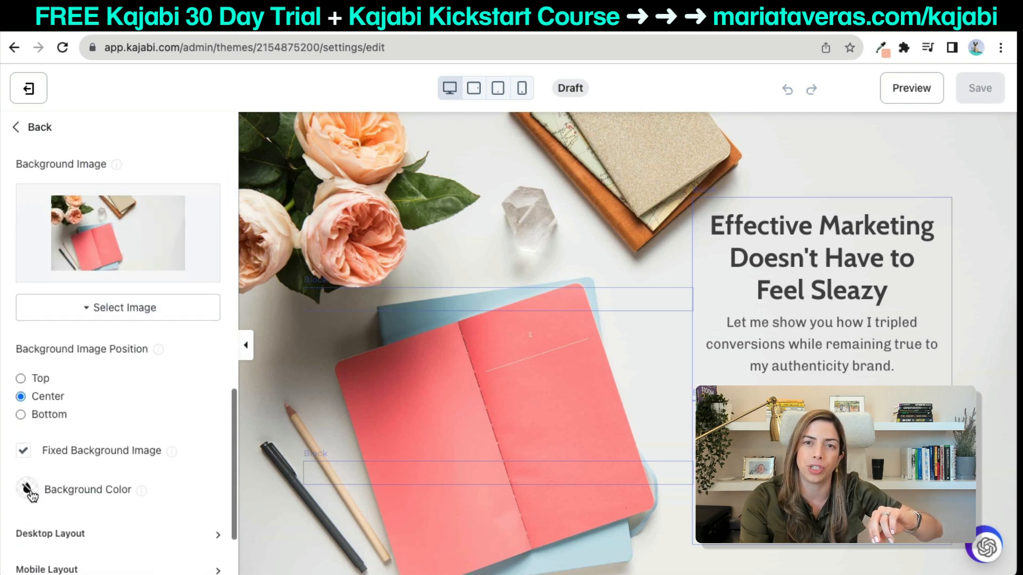
# Copy fabdaa from the colour-picker extension and paste it as the section background colour.
pyautogui.click(28, 490)
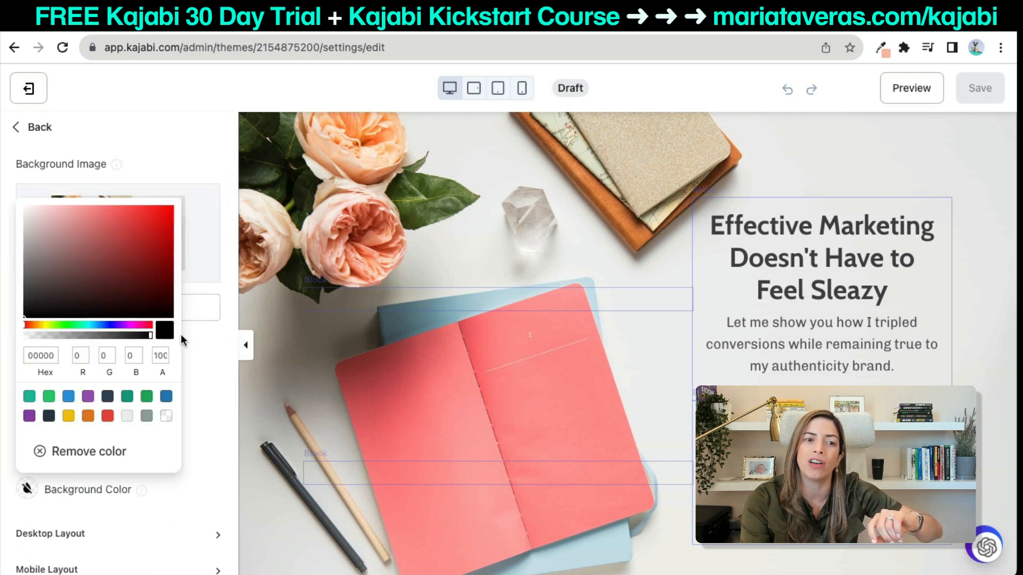
pyautogui.click(880, 48)
pyautogui.moveTo(836, 76); pyautogui.dragTo(806, 76)
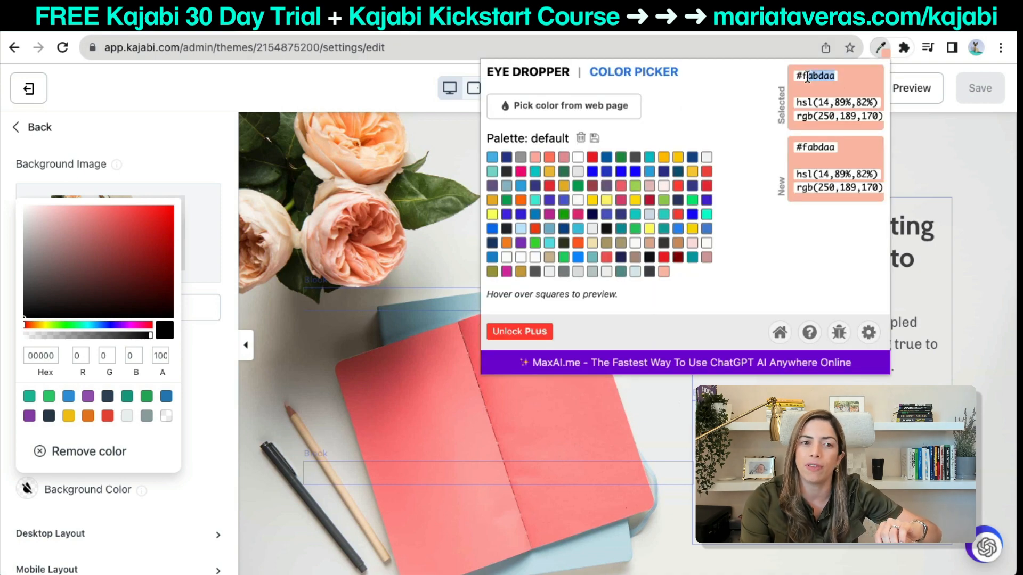
pyautogui.hotkey('ctrl', 'c')
pyautogui.click(28, 355)
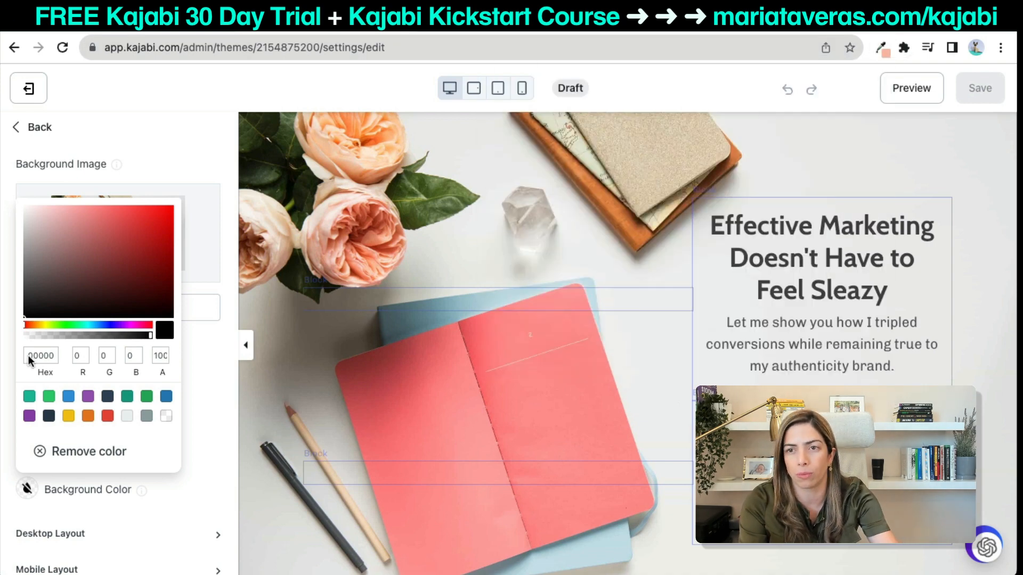
pyautogui.click(40, 356)
pyautogui.hotkey('ctrl', 'v')
# Change the section background to white FFFFFF with alpha 81.
pyautogui.moveTo(151, 335); pyautogui.dragTo(82, 335)
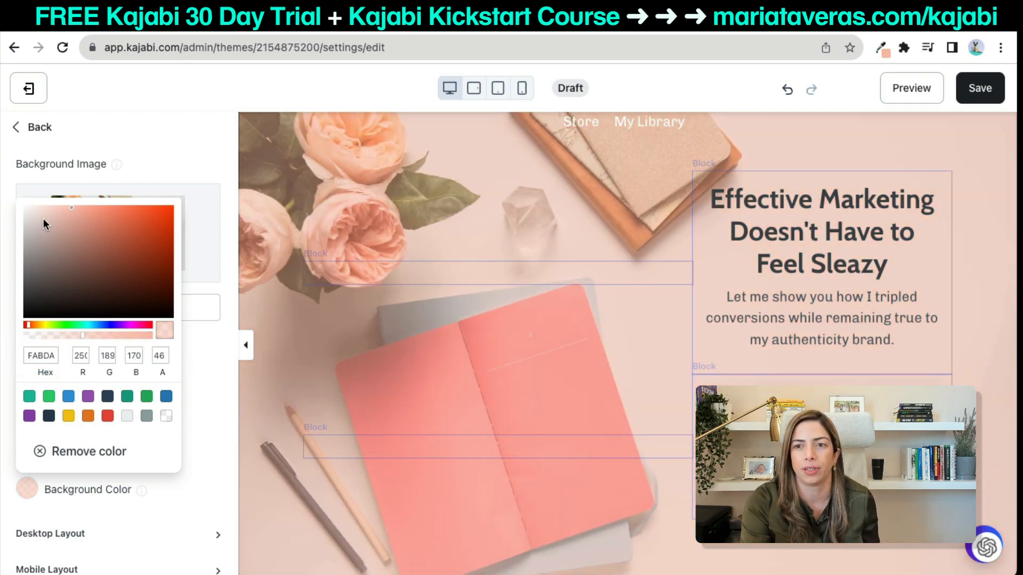
pyautogui.moveTo(43, 217); pyautogui.dragTo(24, 206)
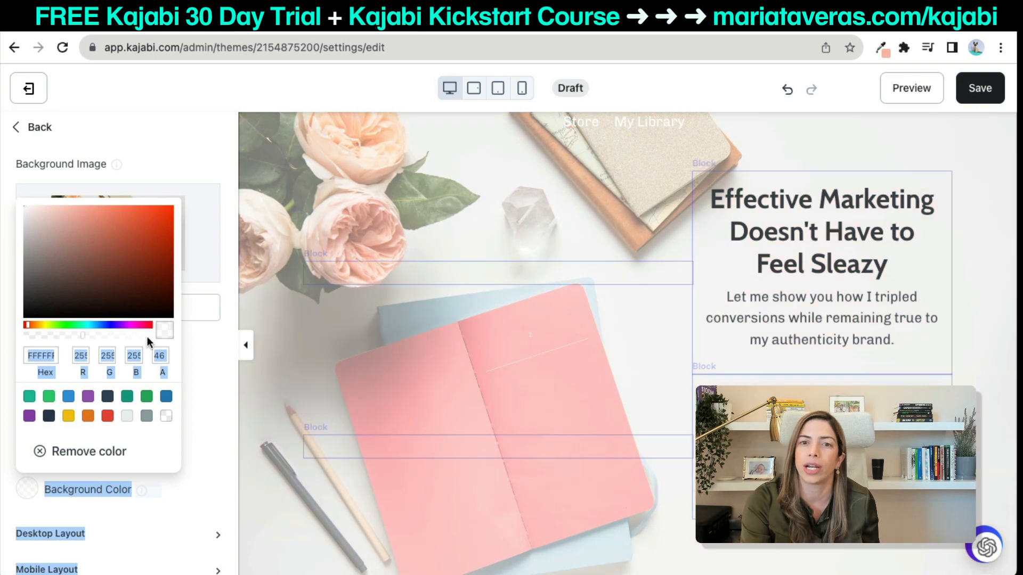
pyautogui.moveTo(116, 337); pyautogui.dragTo(127, 334)
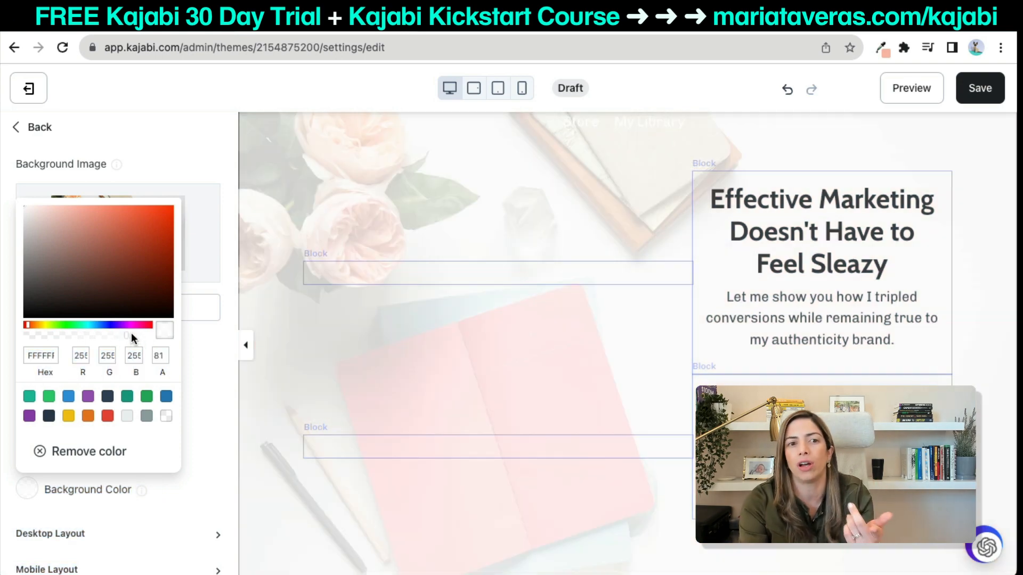
pyautogui.click(822, 446)
pyautogui.click(822, 446)
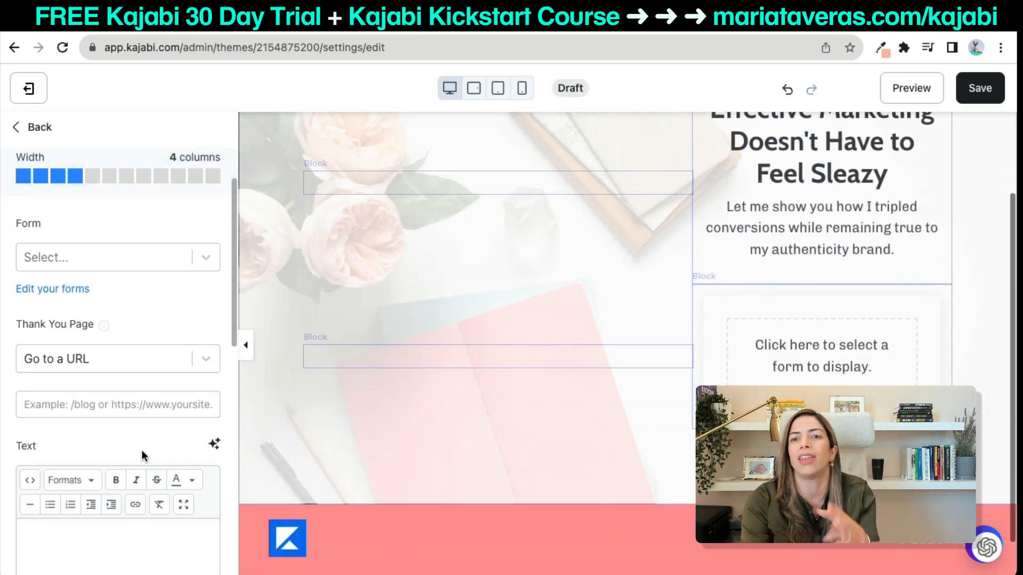
# Give the form block a salmon FABDAA background colour and save the page.
pyautogui.scroll(-10, 142, 452)
pyautogui.click(70, 365)
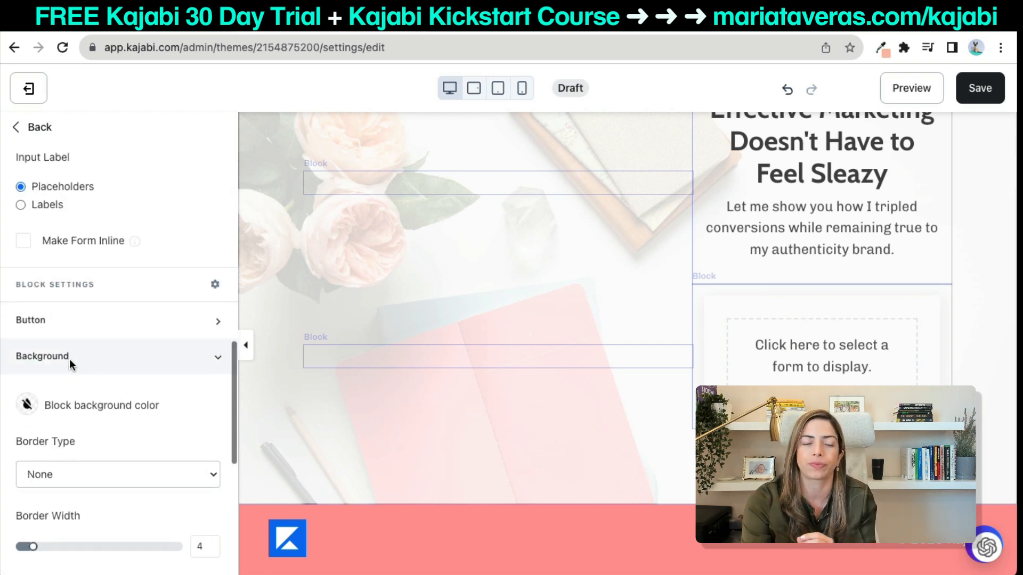
pyautogui.click(27, 328)
pyautogui.click(41, 194)
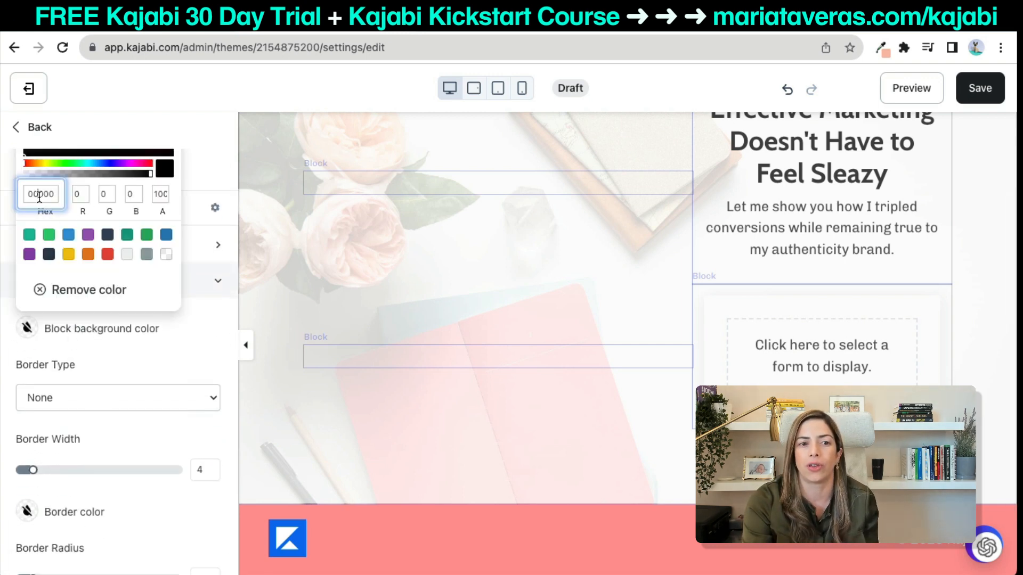
pyautogui.hotkey('ctrl', 'v')
pyautogui.press('Tab')
pyautogui.click(206, 341)
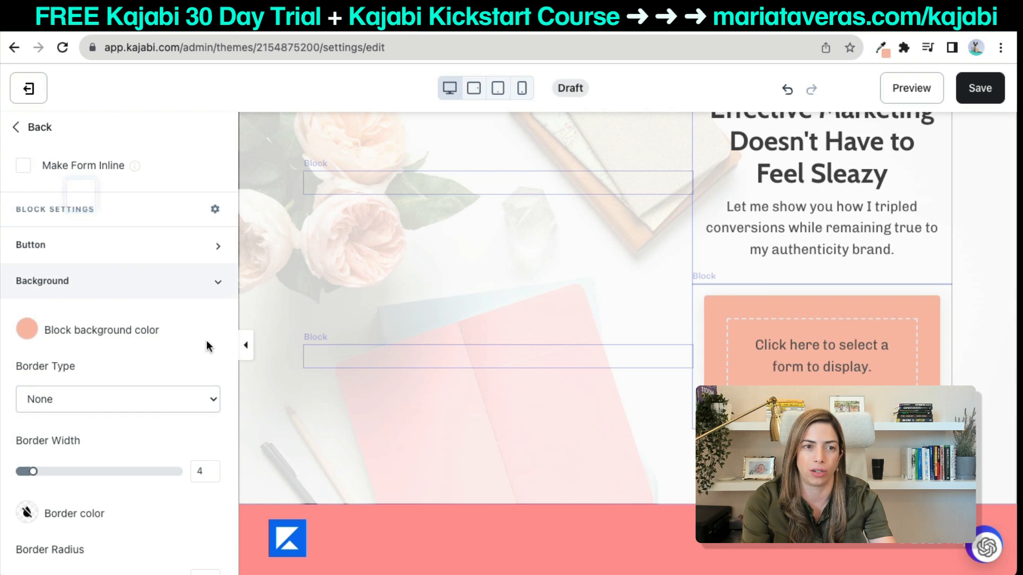
pyautogui.scroll(3, 207, 341)
pyautogui.click(977, 83)
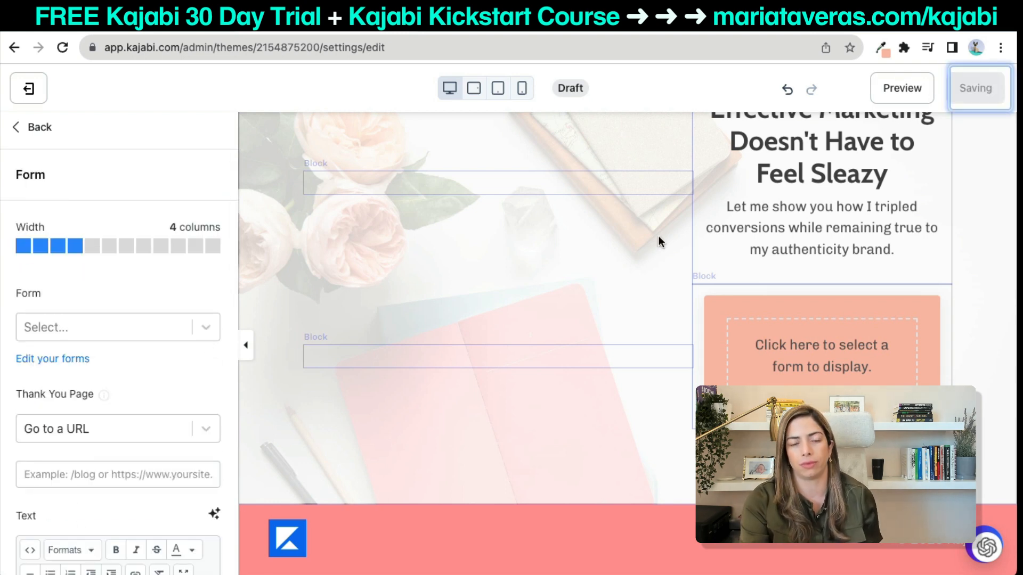
pyautogui.scroll(1, 506, 401)
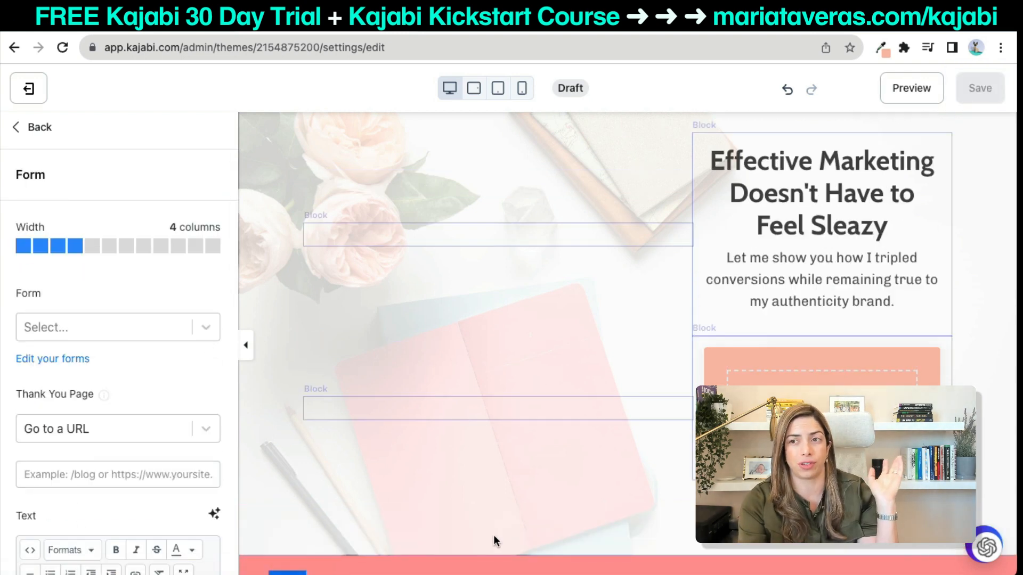
pyautogui.scroll(-2, 492, 534)
# Delete the footer's Logo and Copyright blocks.
pyautogui.click(314, 527)
pyautogui.scroll(-2, 97, 538)
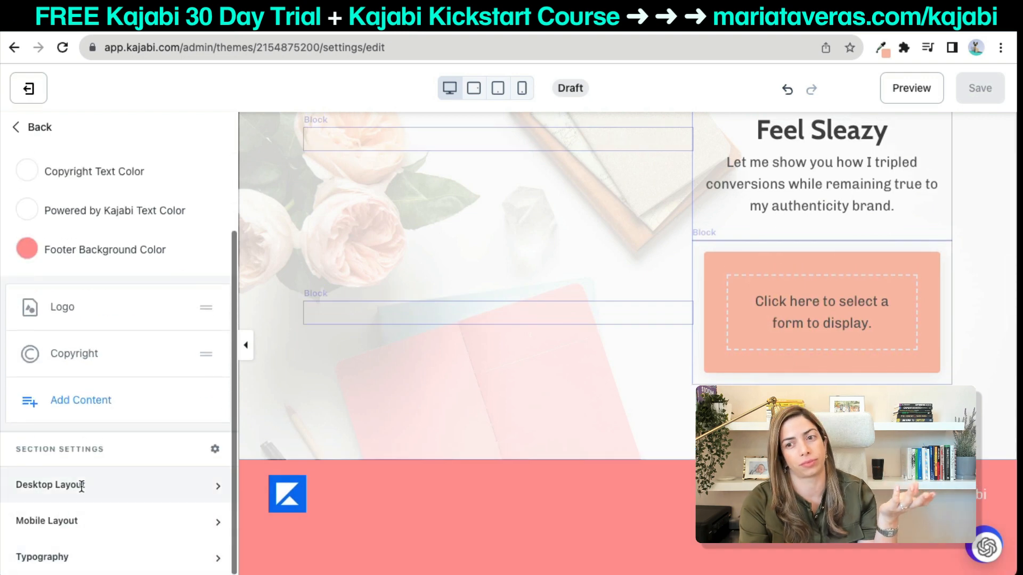
pyautogui.click(64, 314)
pyautogui.scroll(-4, 99, 483)
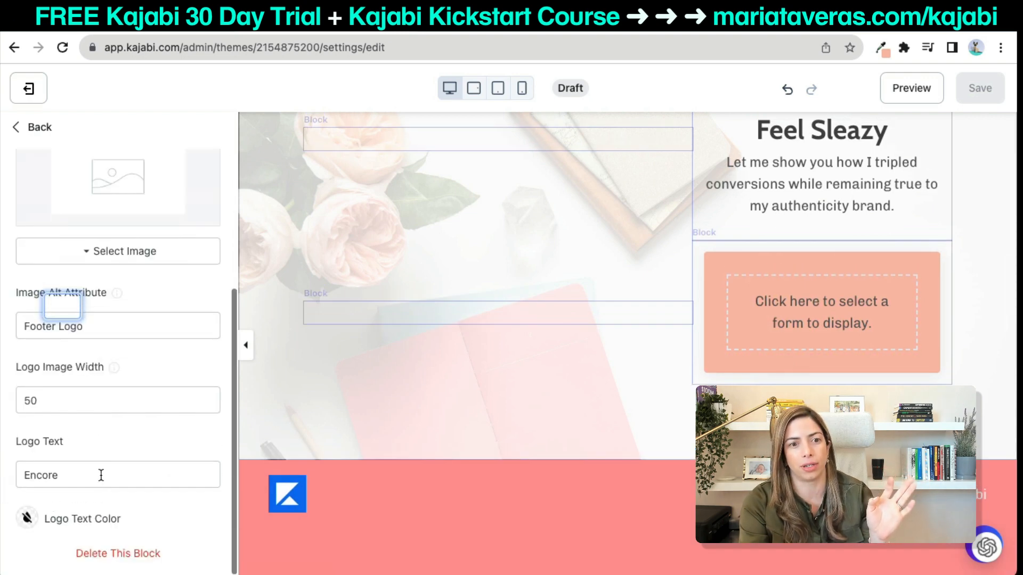
pyautogui.click(83, 553)
pyautogui.click(64, 409)
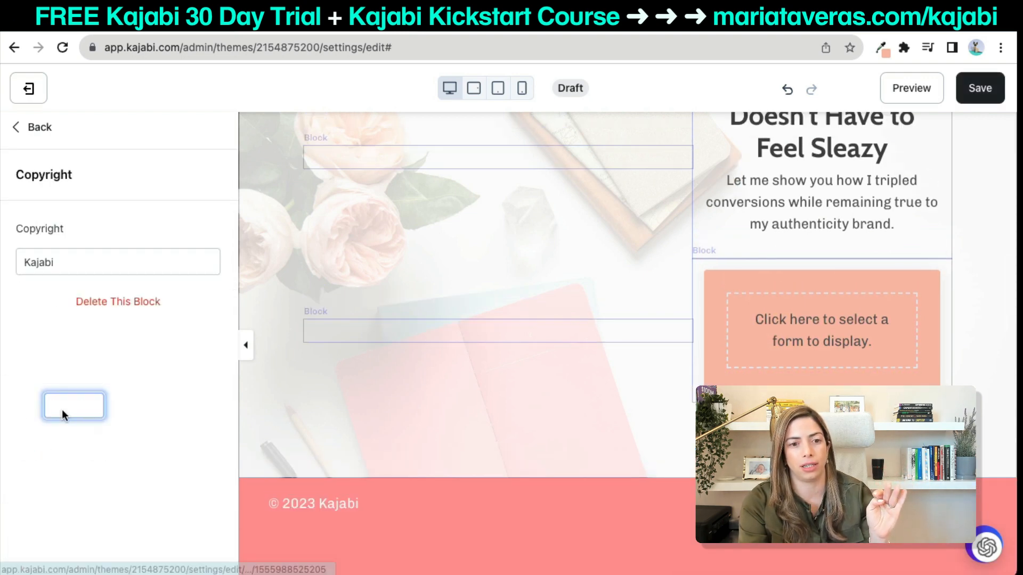
pyautogui.click(109, 303)
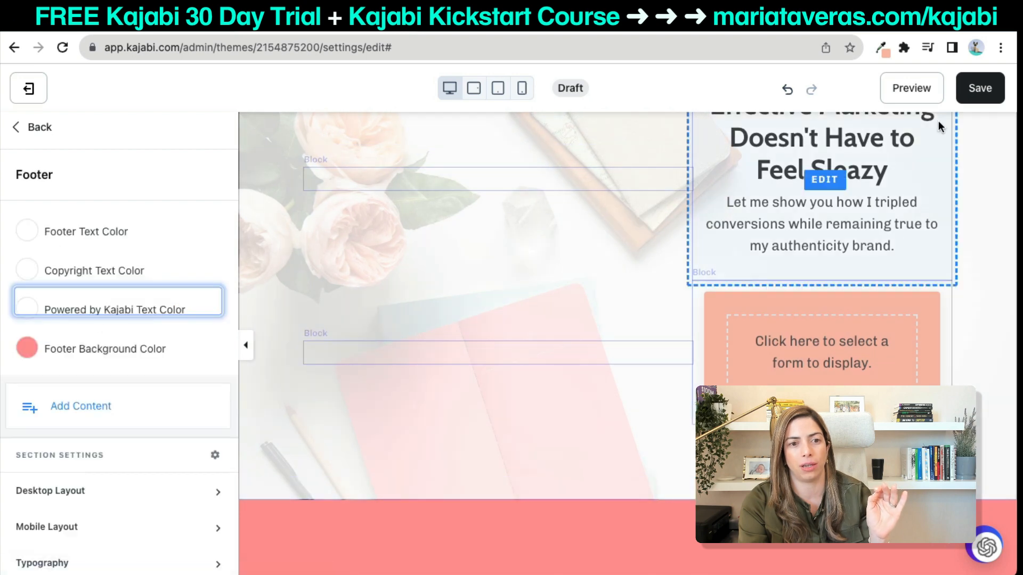
# Tick Hide Footer under both Mobile Layout and Desktop Layout, saving the page.
pyautogui.scroll(-1, 116, 460)
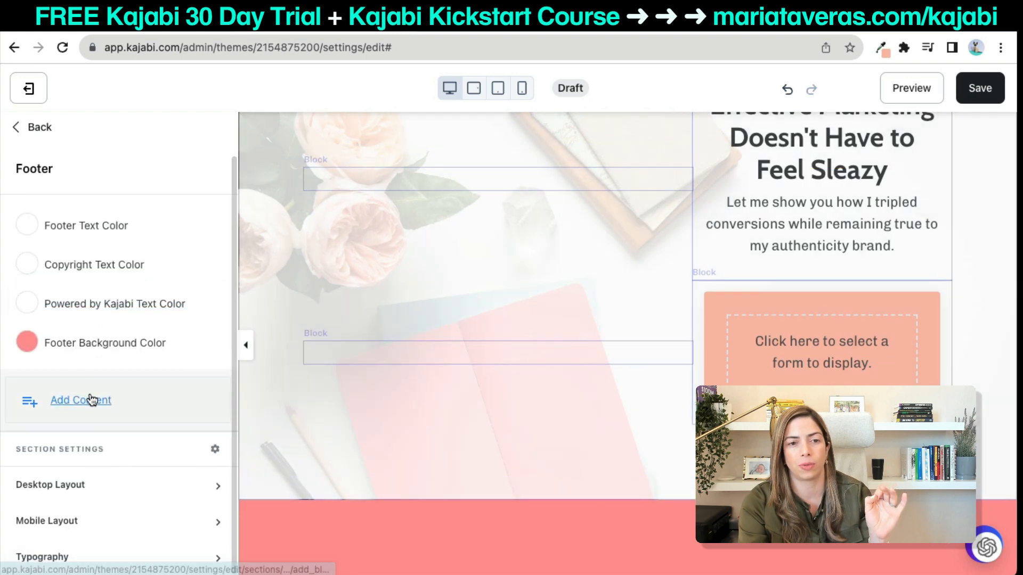
pyautogui.click(26, 345)
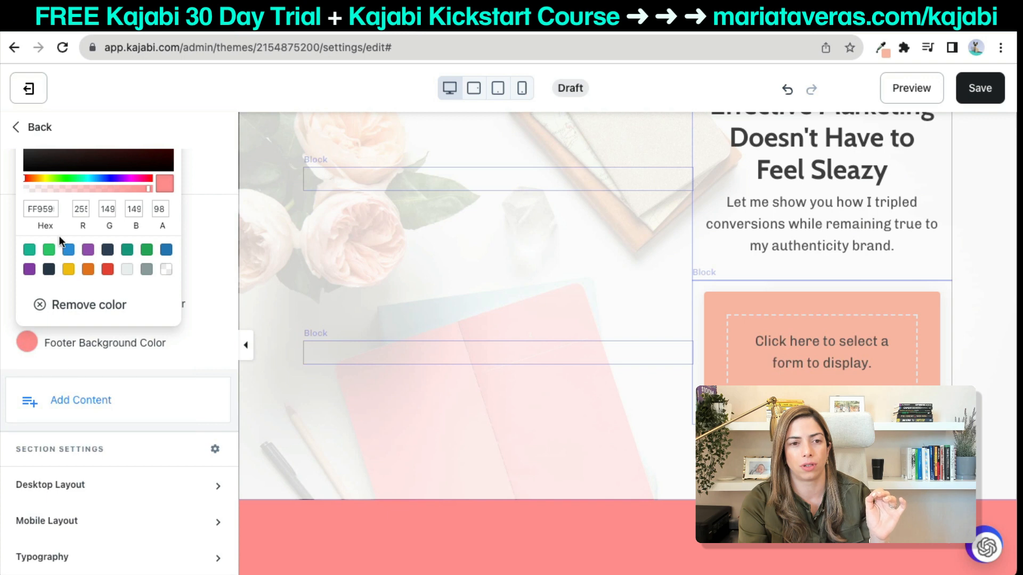
pyautogui.click(115, 522)
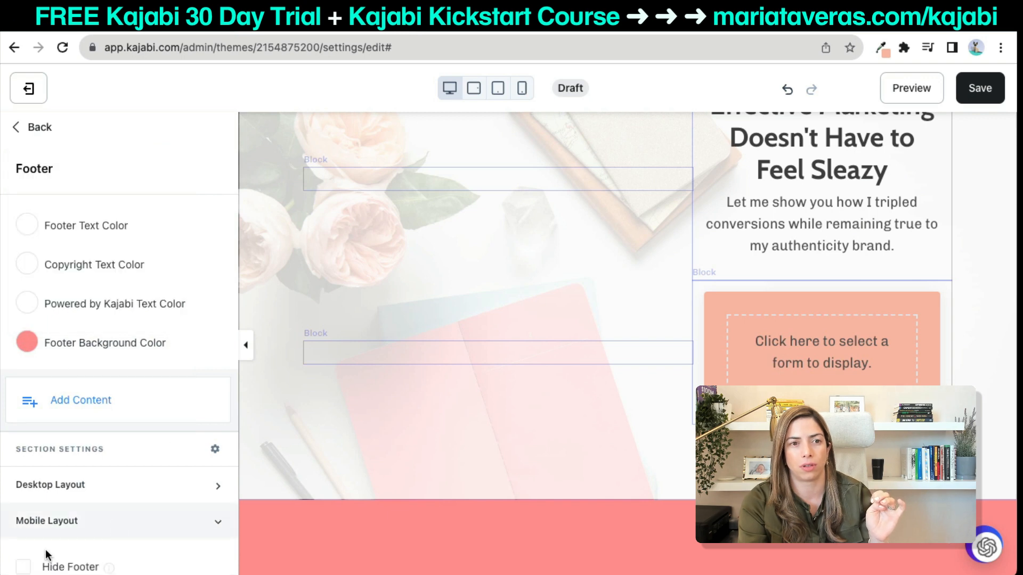
pyautogui.click(23, 566)
pyautogui.click(992, 87)
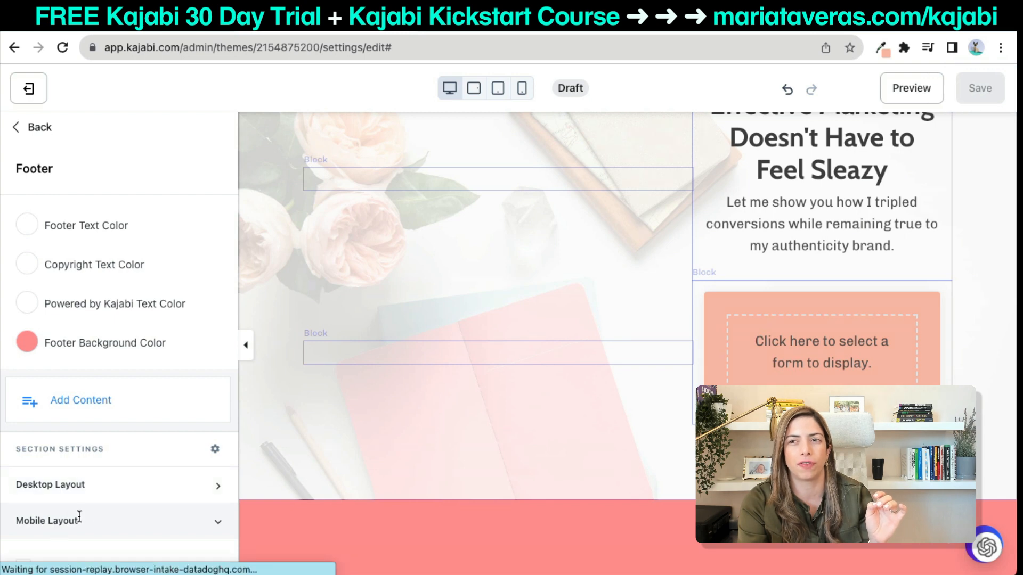
pyautogui.click(83, 486)
pyautogui.click(23, 530)
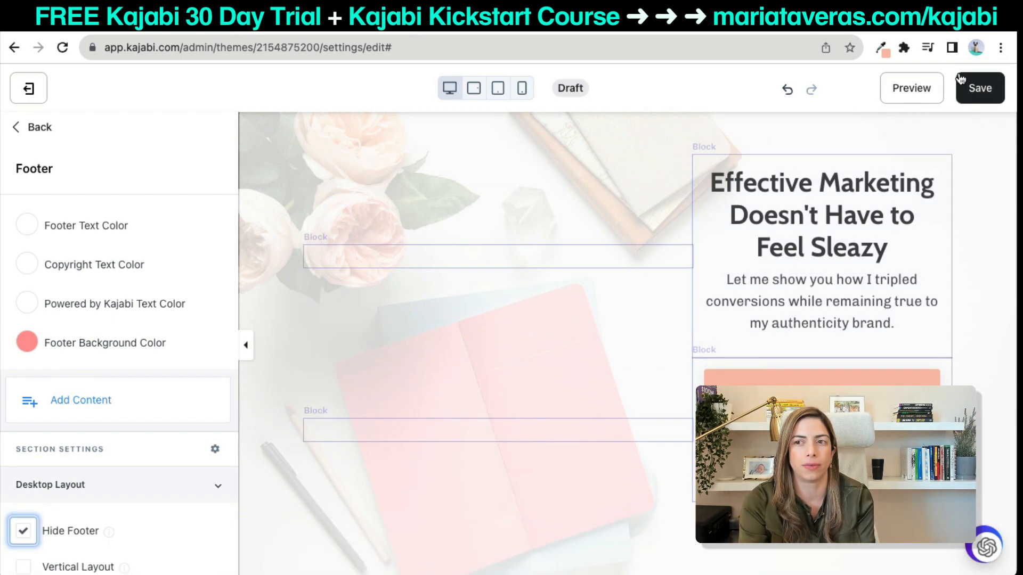
# Switch the form block from LM Audio Form to the LM Visualiza tus Logros form and save.
pyautogui.click(960, 80)
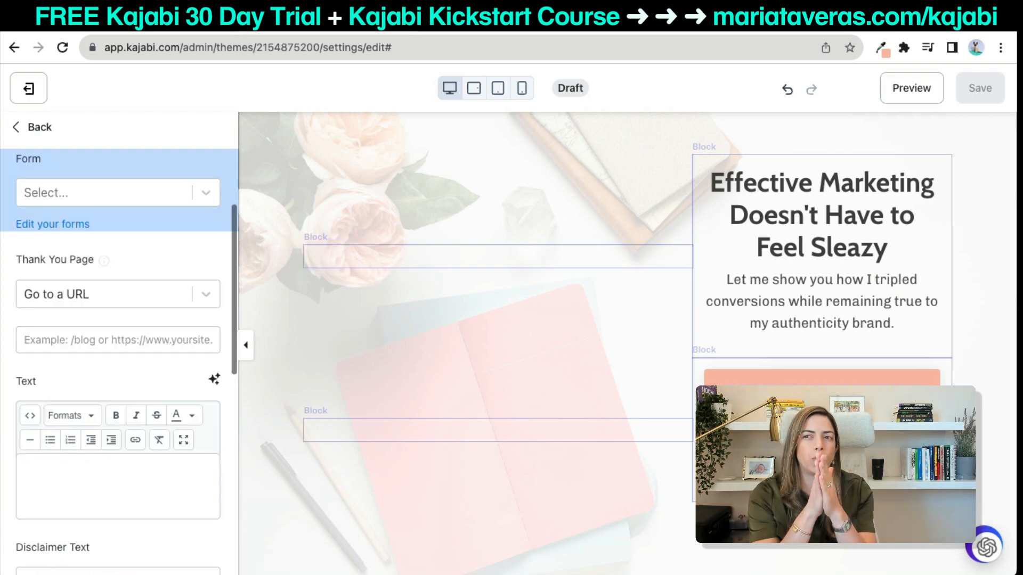
pyautogui.click(131, 200)
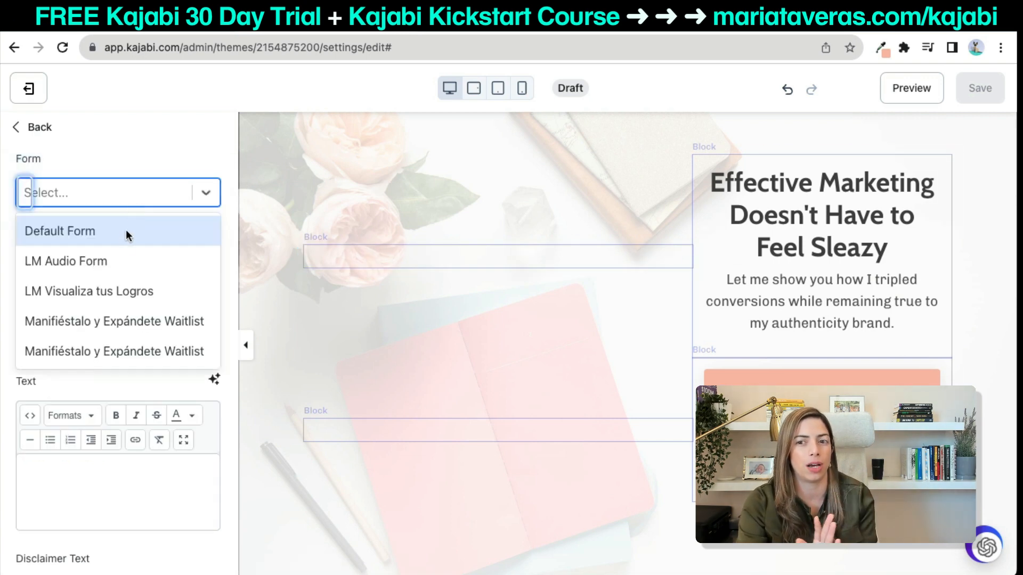
pyautogui.click(122, 258)
pyautogui.click(980, 88)
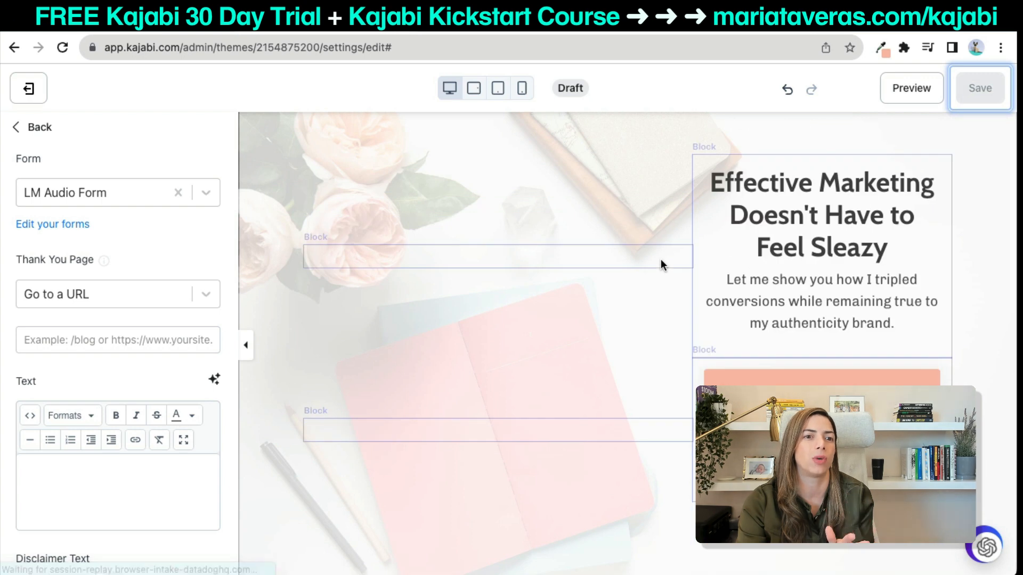
pyautogui.click(131, 193)
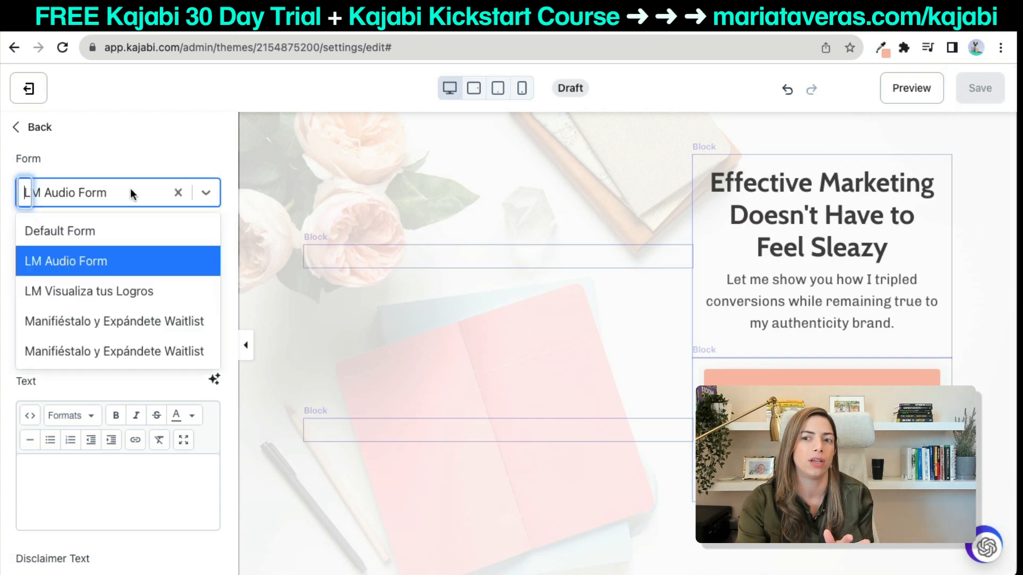
pyautogui.click(131, 281)
pyautogui.click(972, 87)
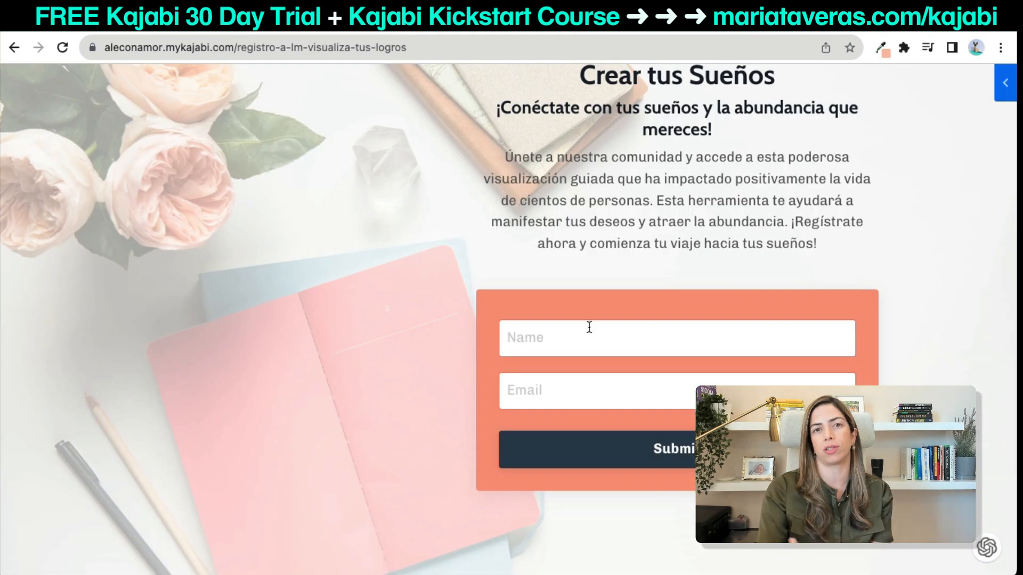
pyautogui.scroll(3, 589, 328)
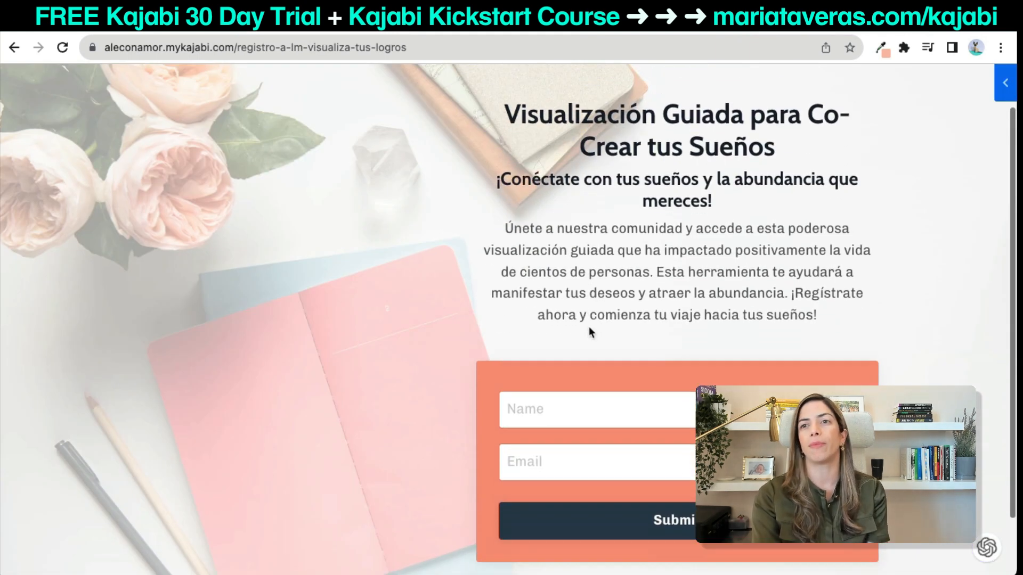
# Submit a test signup on the live form with a first name and an e-mail address.
pyautogui.click(550, 402)
pyautogui.write('Maria')
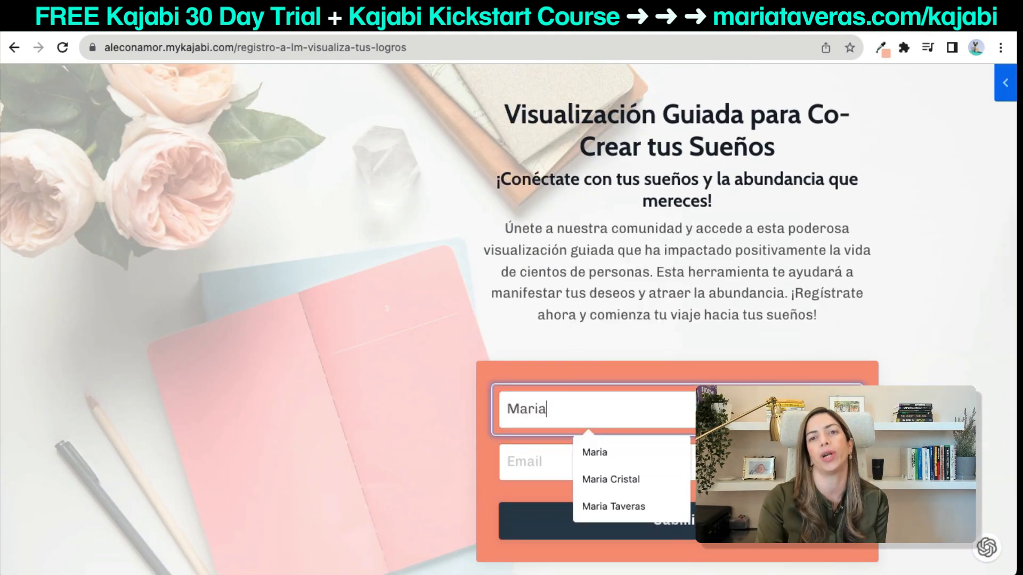
pyautogui.press('Tab')
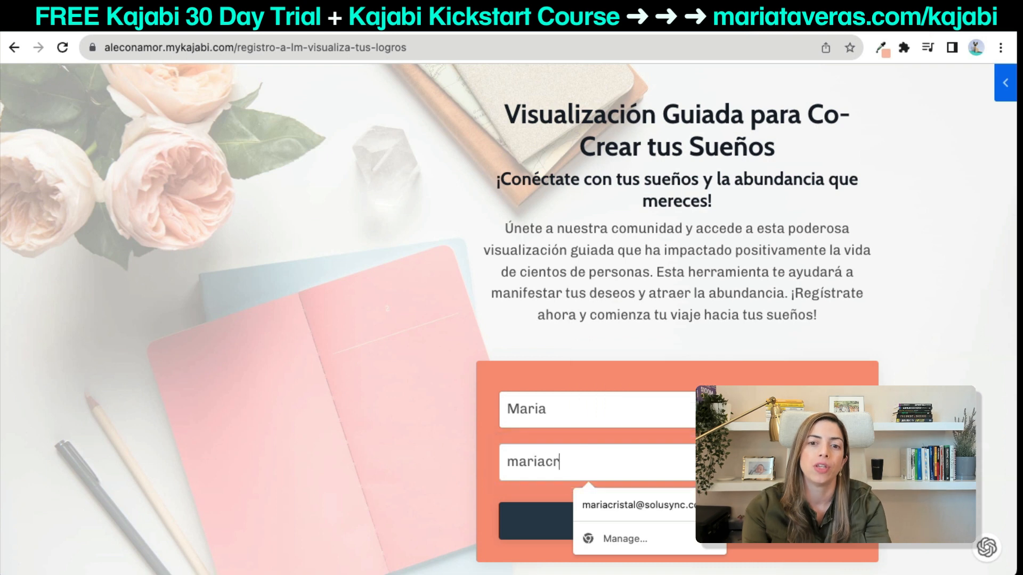
pyautogui.click(683, 497)
pyautogui.click(658, 522)
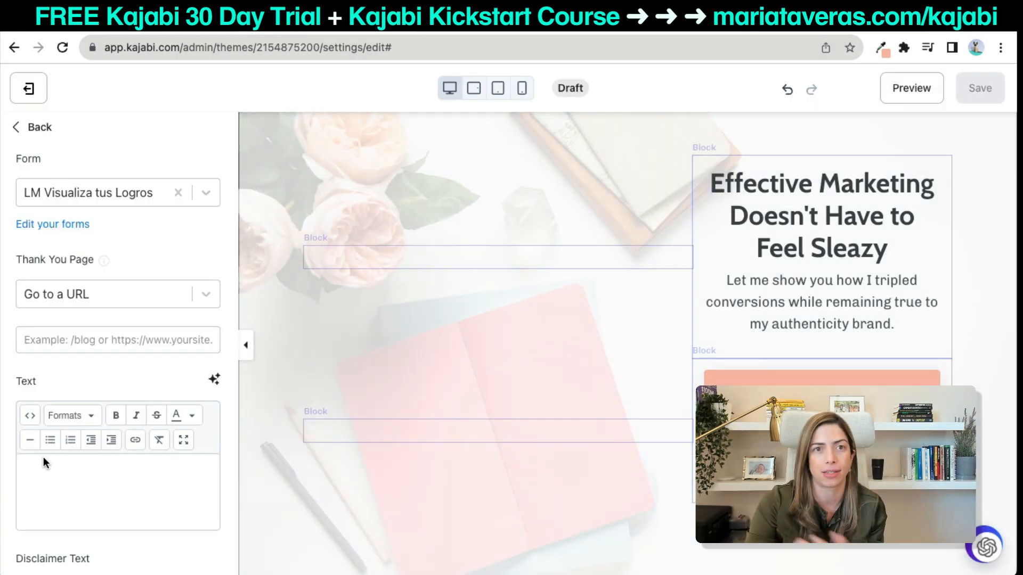
# Change the form button text from Submit to 'Download Now', save, and exit to Landing pages.
pyautogui.scroll(-10, 43, 456)
pyautogui.click(88, 332)
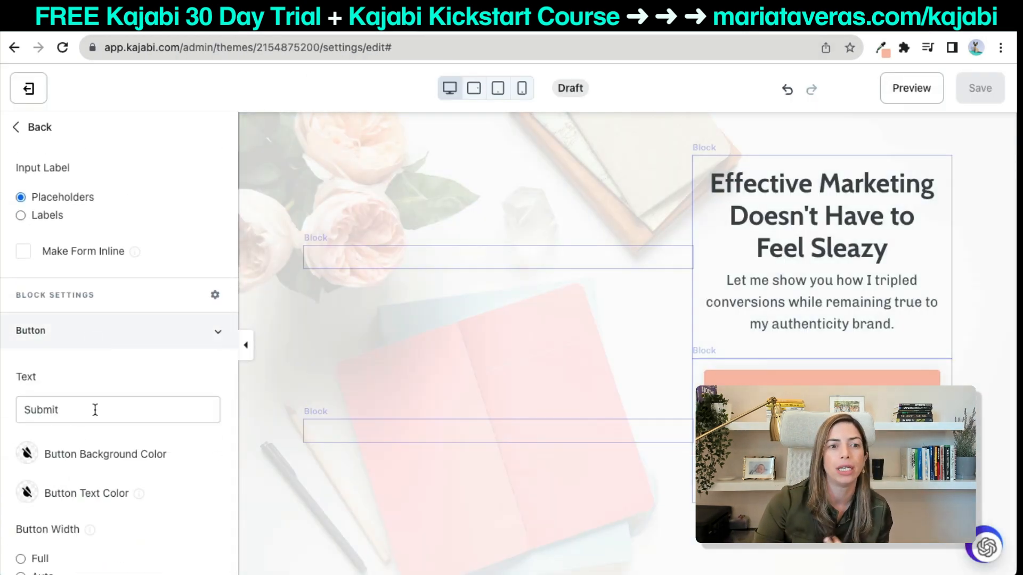
pyautogui.click(95, 410)
pyautogui.doubleClick(47, 401)
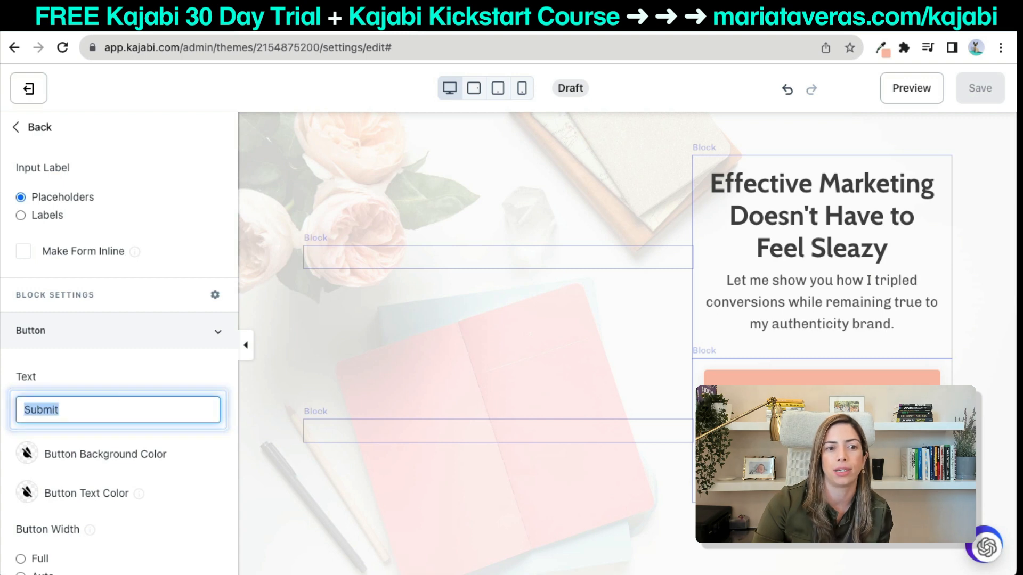
pyautogui.write('Download Now')
pyautogui.press('Tab')
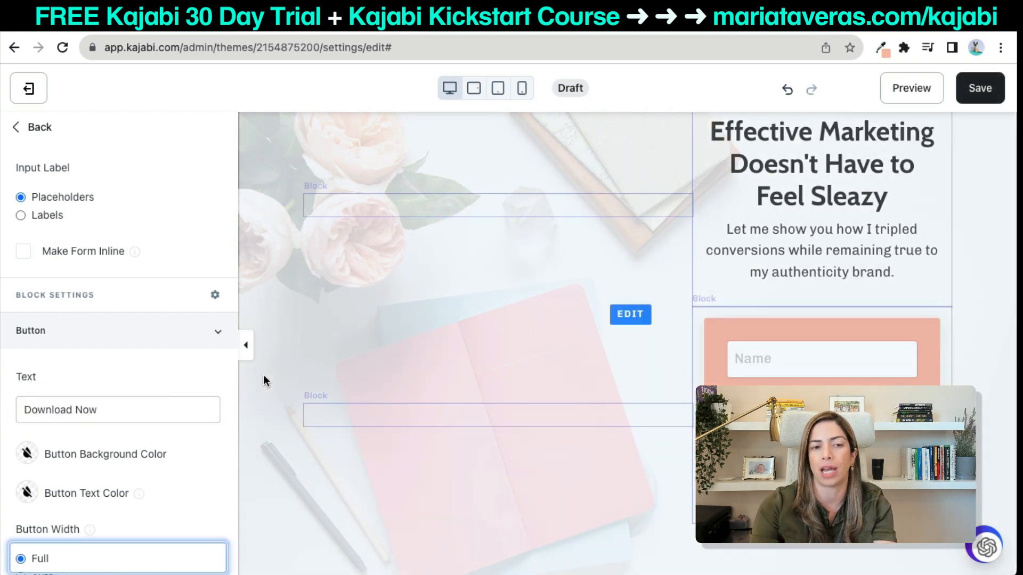
pyautogui.click(985, 99)
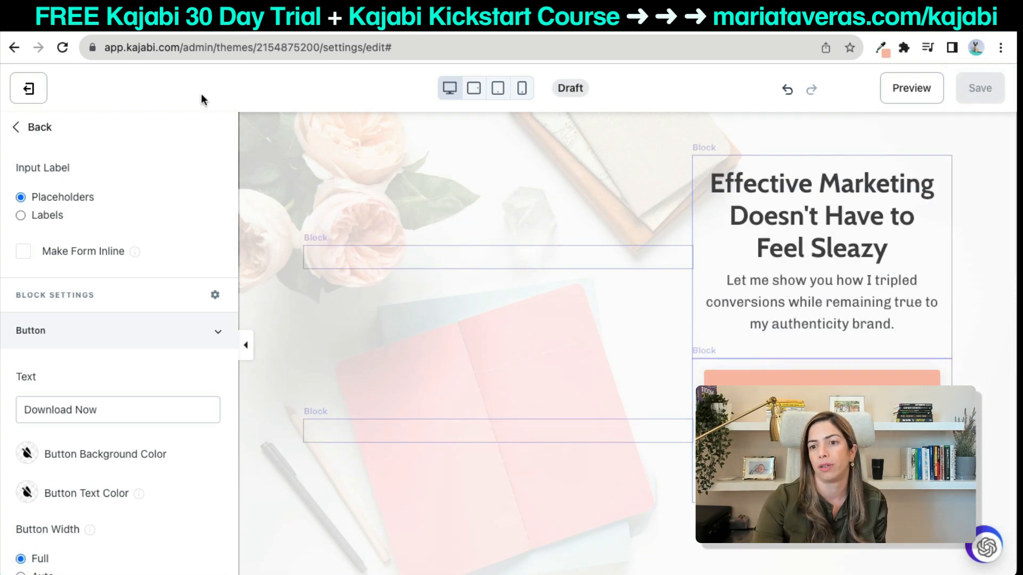
pyautogui.click(29, 88)
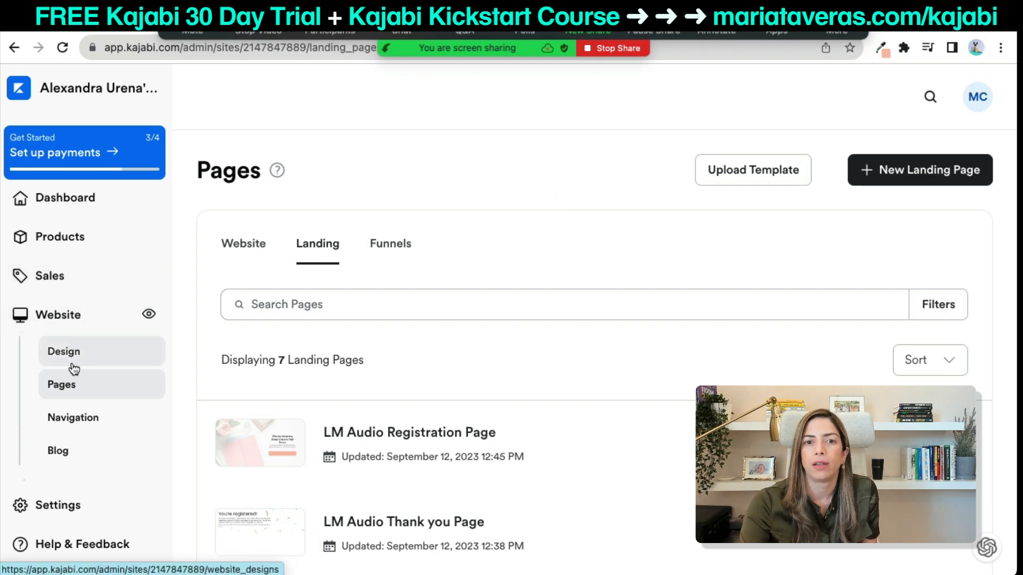
# Check the LM Audio sequence's sends count under Marketing > Email Campaigns, then bring Gmail forward.
pyautogui.scroll(-3, 80, 342)
pyautogui.click(82, 385)
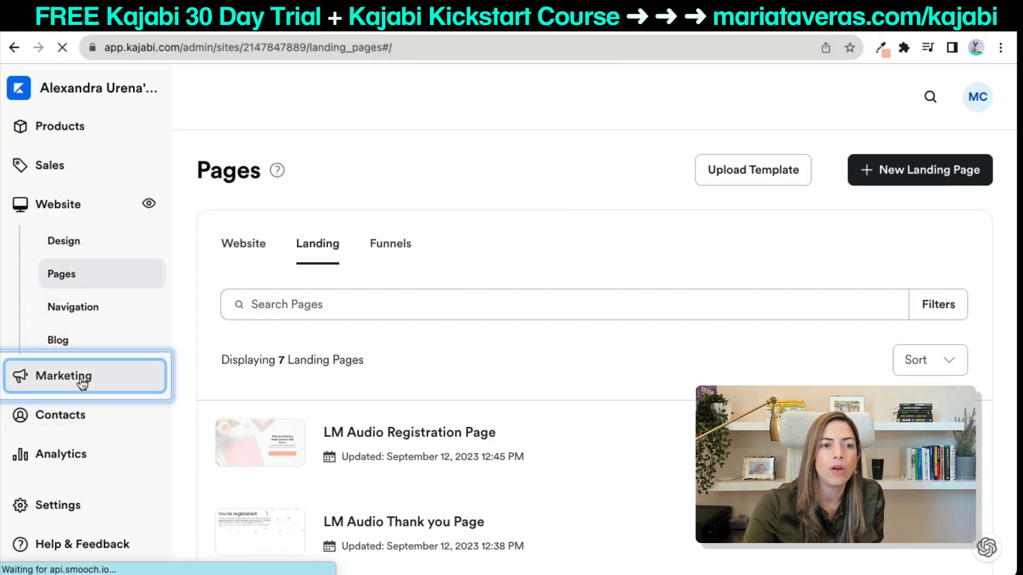
pyautogui.click(71, 423)
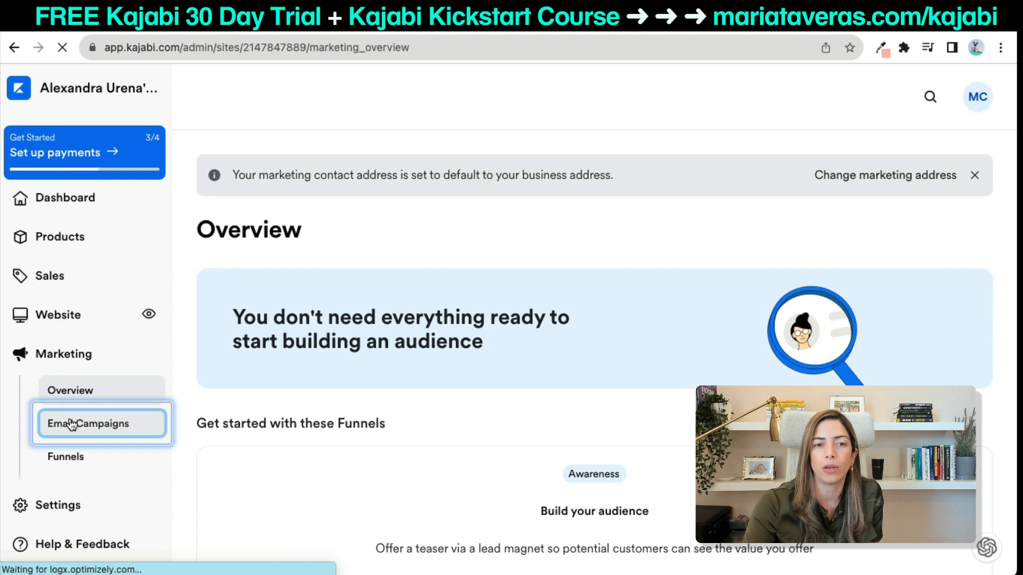
pyautogui.scroll(-2, 369, 432)
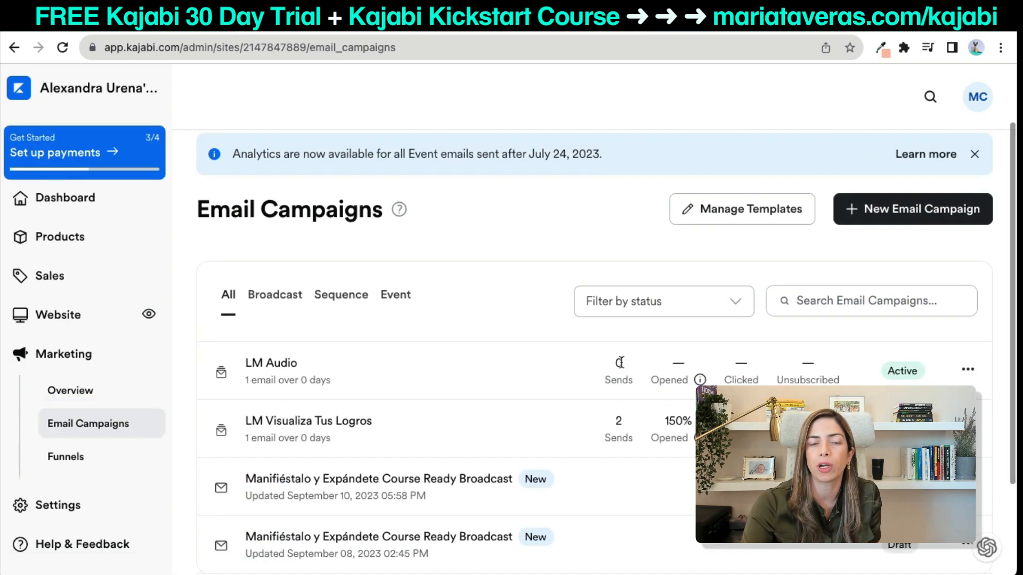
pyautogui.moveTo(605, 379); pyautogui.dragTo(622, 383)
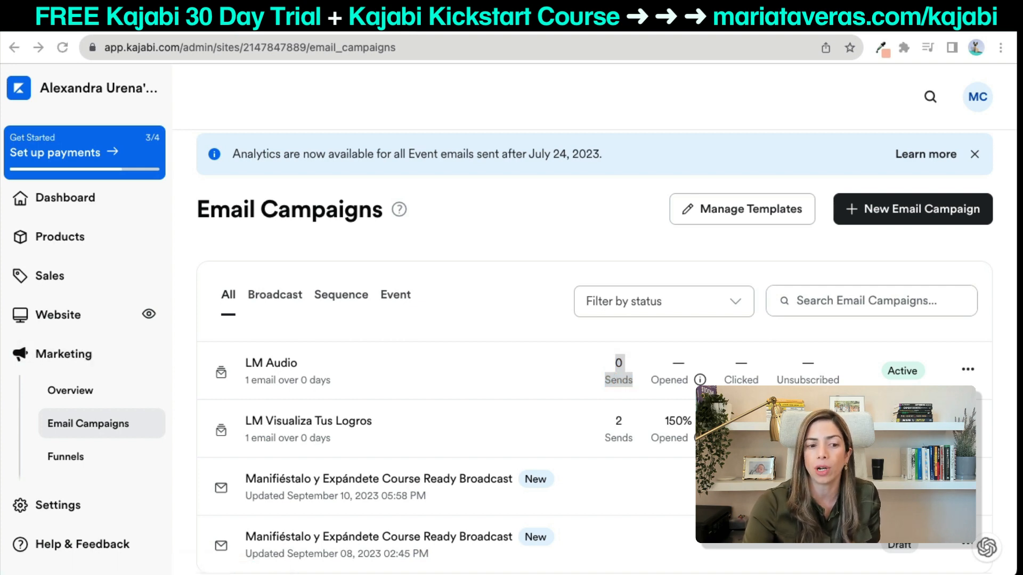
pyautogui.click(469, 200)
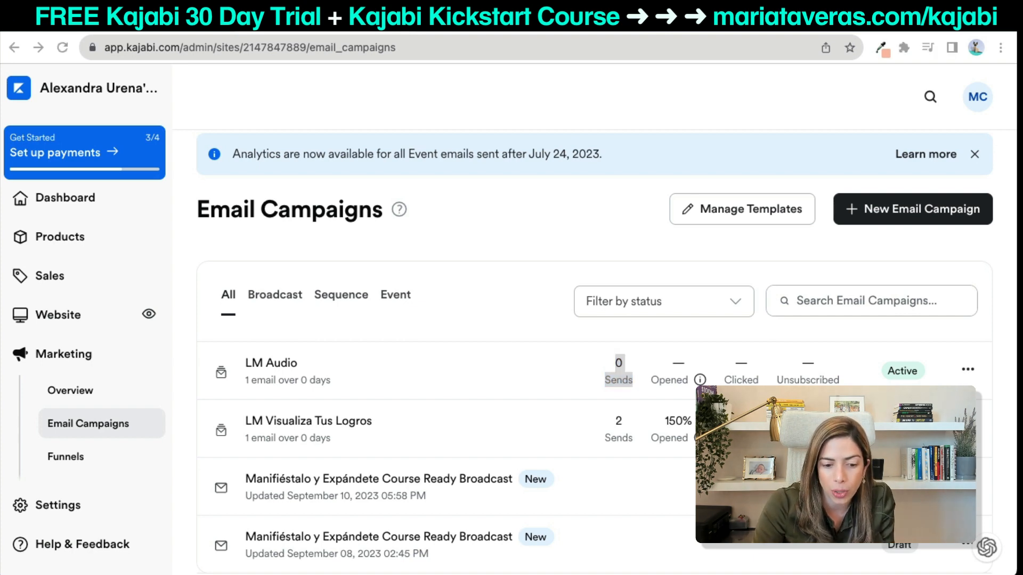
pyautogui.moveTo(0, 50); pyautogui.dragTo(838, 47)
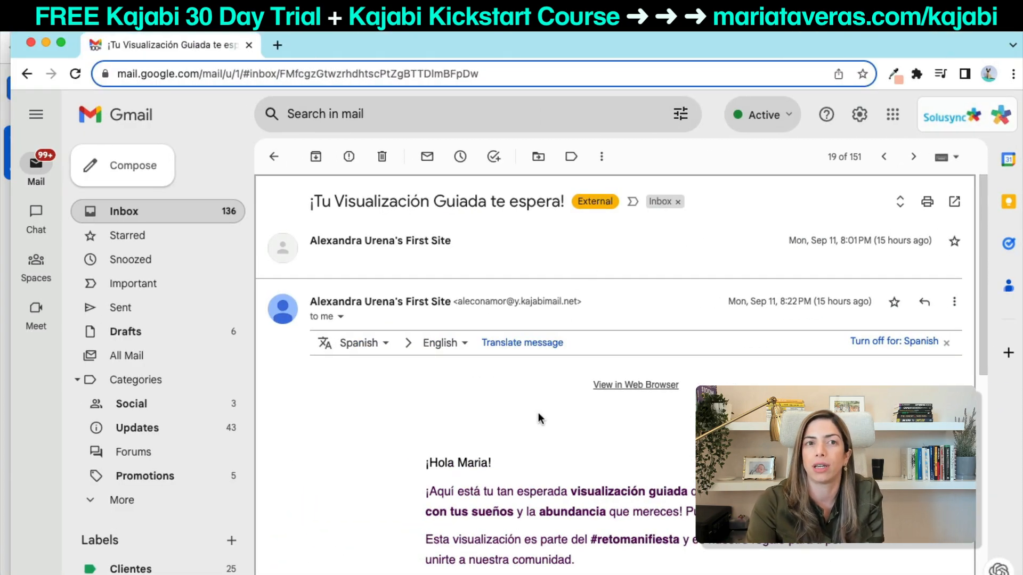
# Play the email's 'Escuchar aquí' SoundCloud audio, then close that window to return to Kajabi.
pyautogui.scroll(-5, 539, 418)
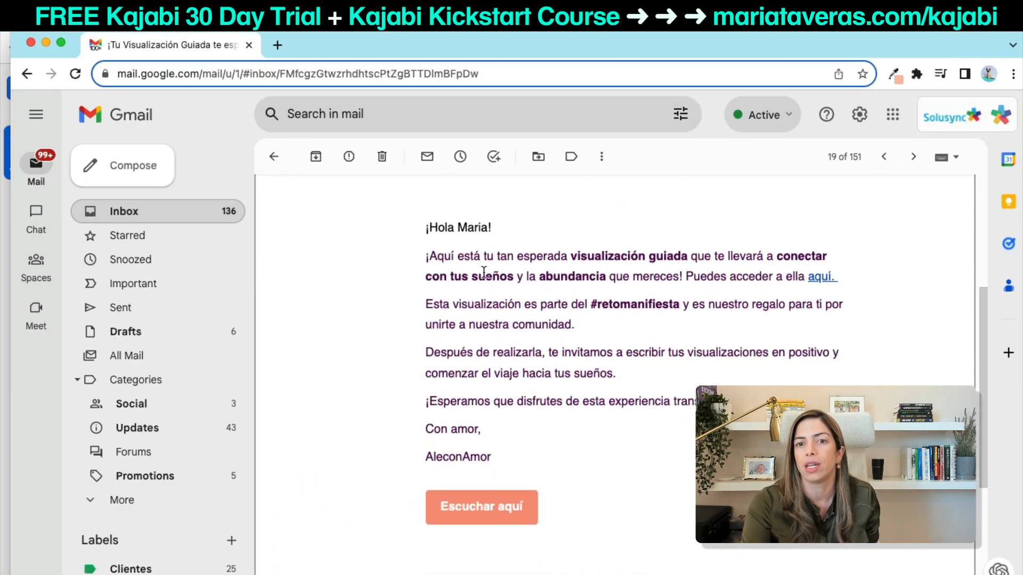
pyautogui.click(466, 511)
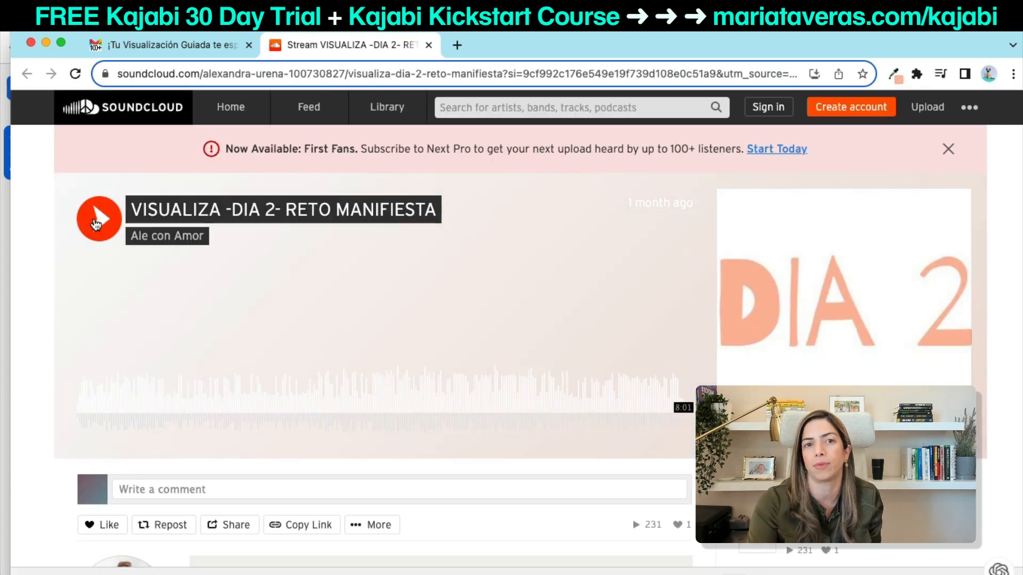
pyautogui.click(30, 43)
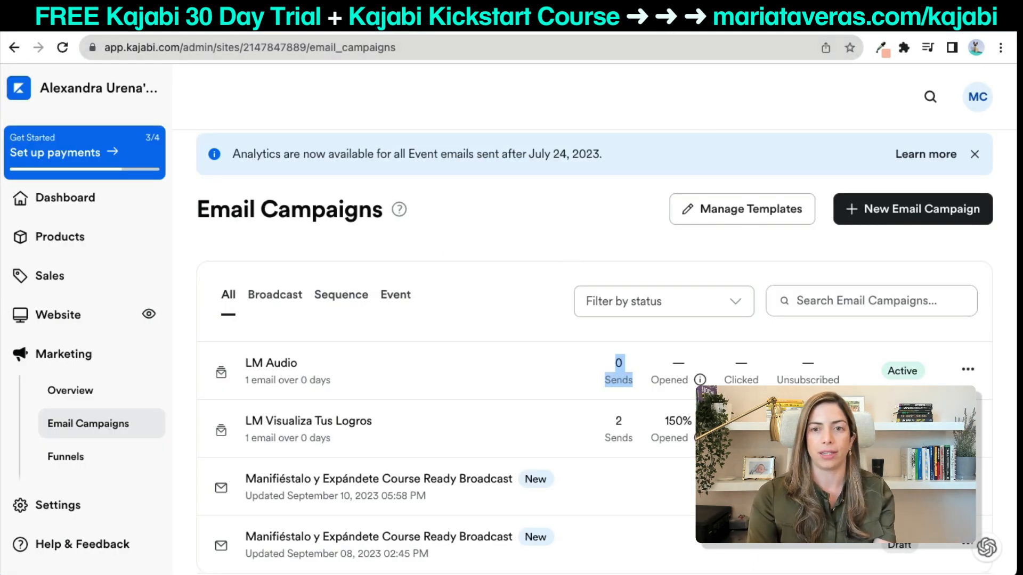
pyautogui.press('super+Tab')
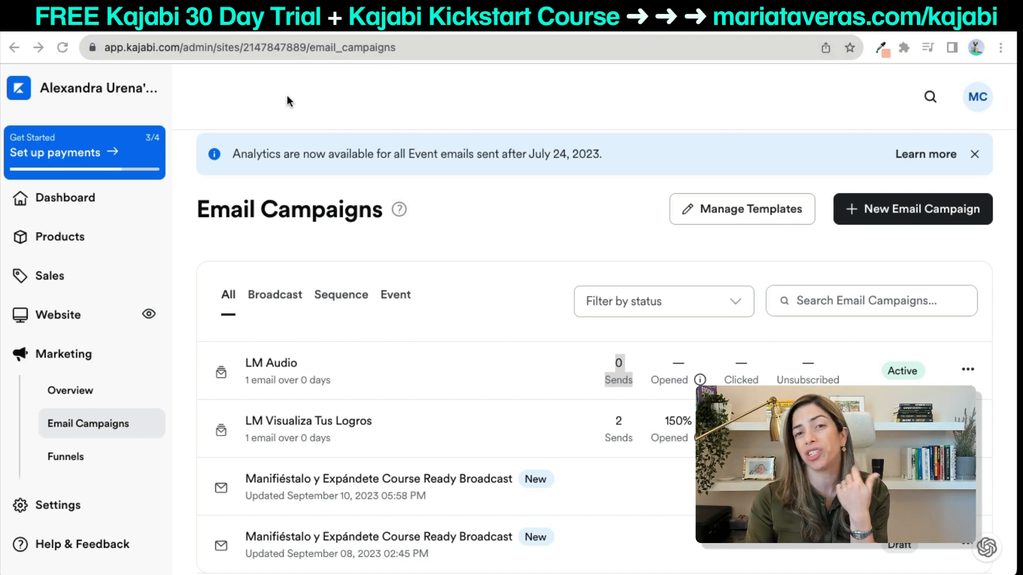
pyautogui.click(63, 48)
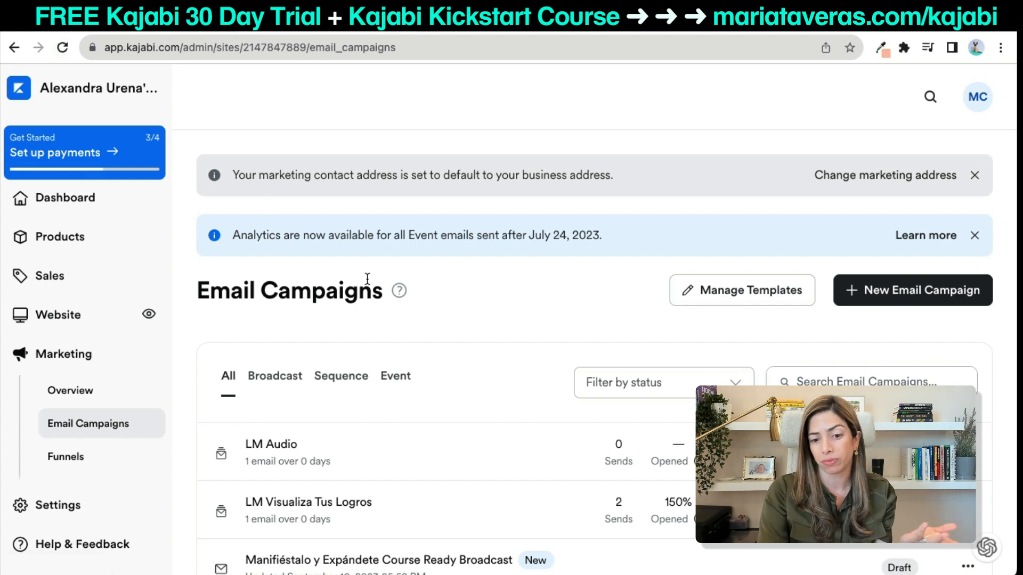
# Open LM Audio Form from Marketing > Forms and scroll to its LM Audio sequence automation.
pyautogui.click(76, 451)
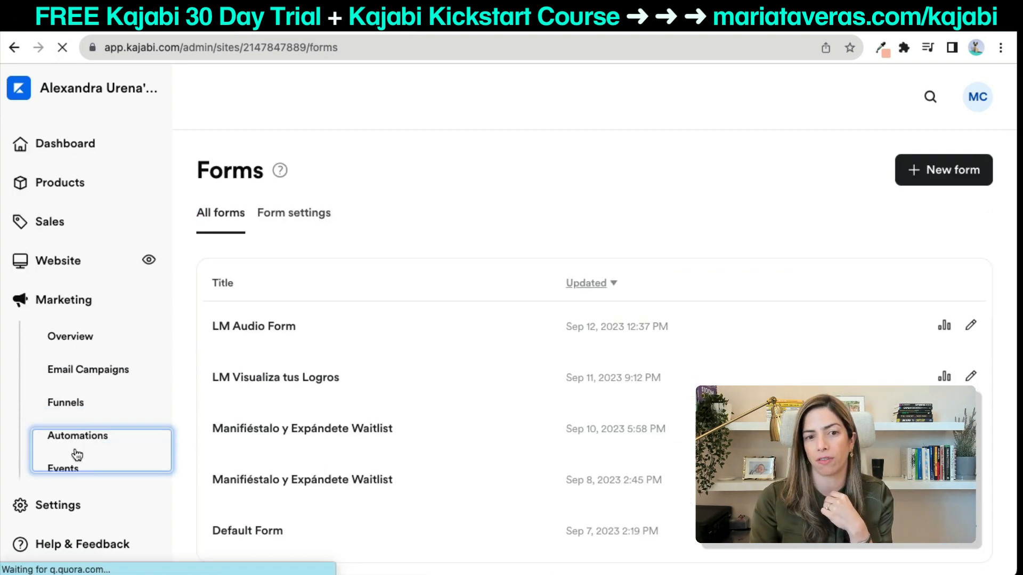
pyautogui.click(242, 326)
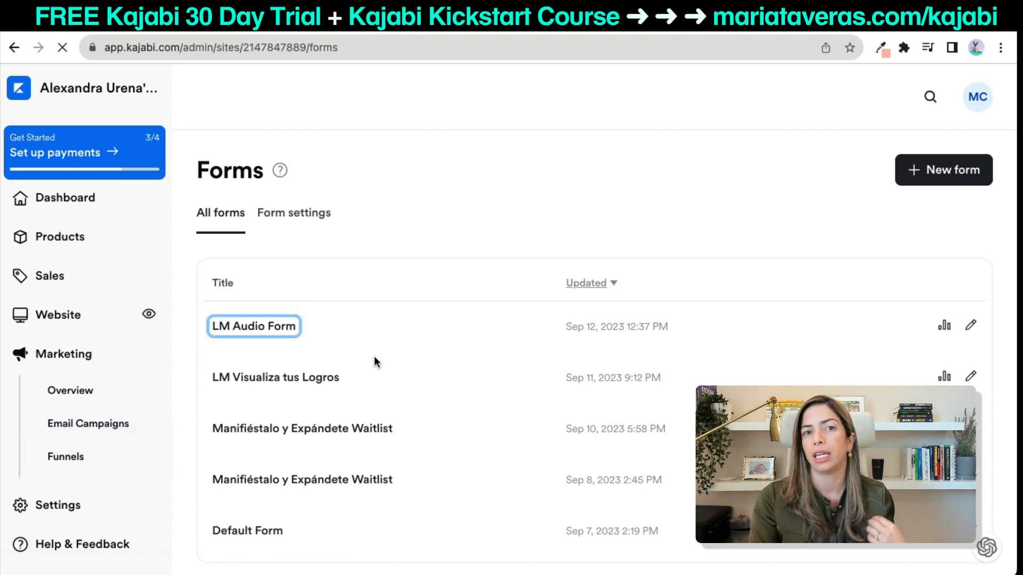
pyautogui.scroll(-10, 374, 356)
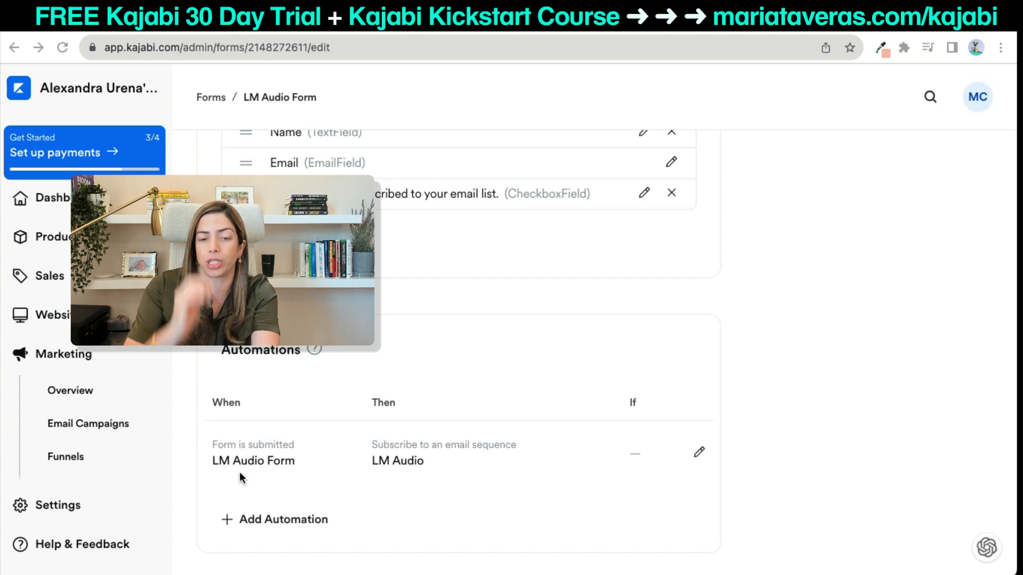
# Look through the Help & Feedback options on the LM Audio Form page, then dismiss them.
pyautogui.click(73, 549)
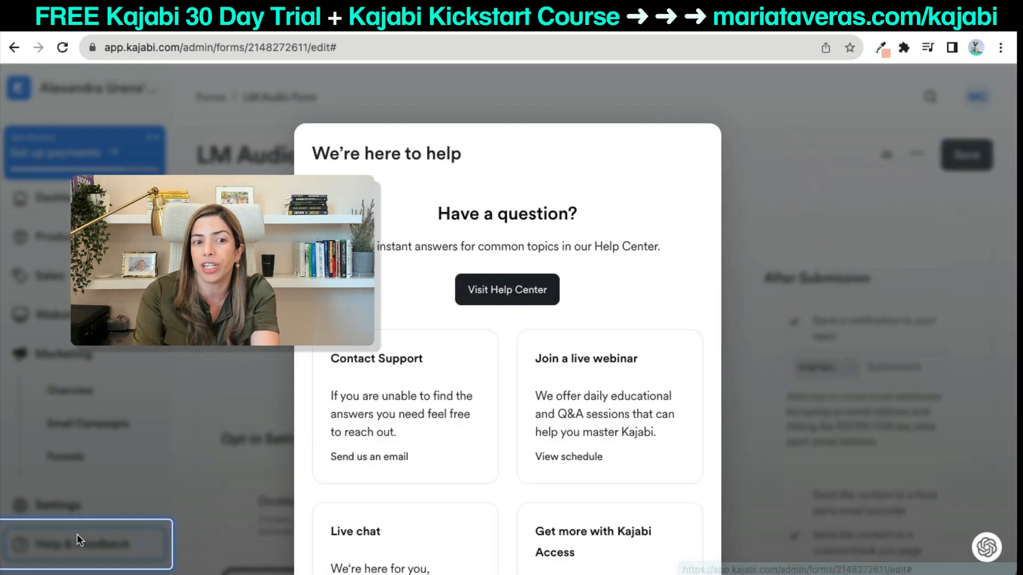
pyautogui.scroll(-3, 325, 486)
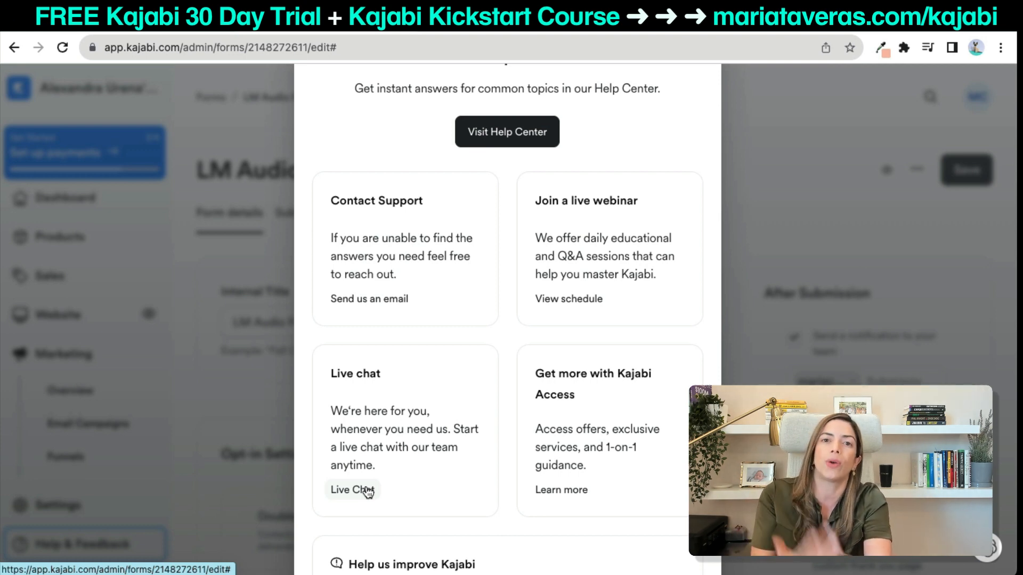
pyautogui.click(239, 437)
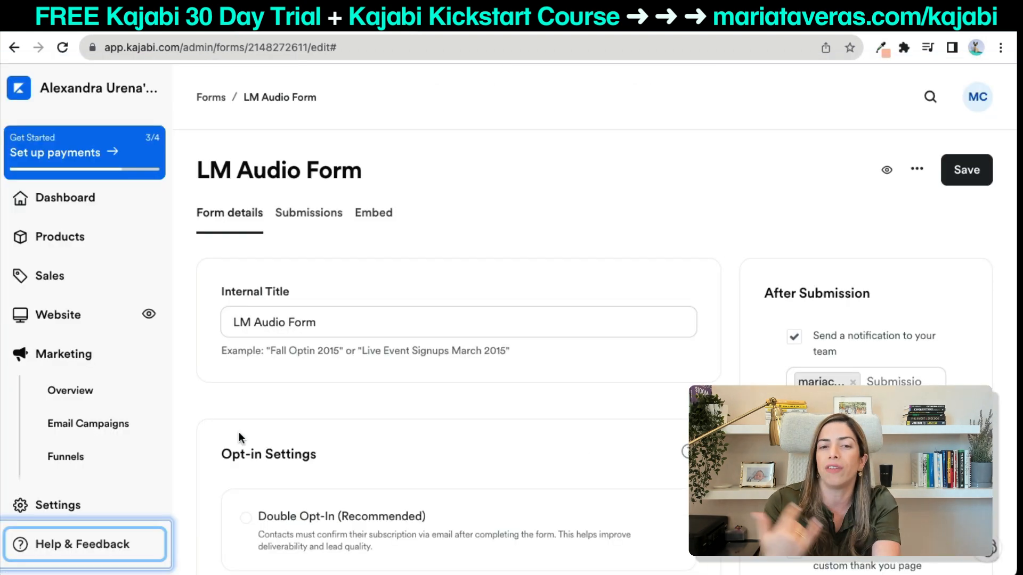
# Switch to the PowerPoint slideshow and advance to the Kajabi flow diagram slide.
pyautogui.press('super+Tab')
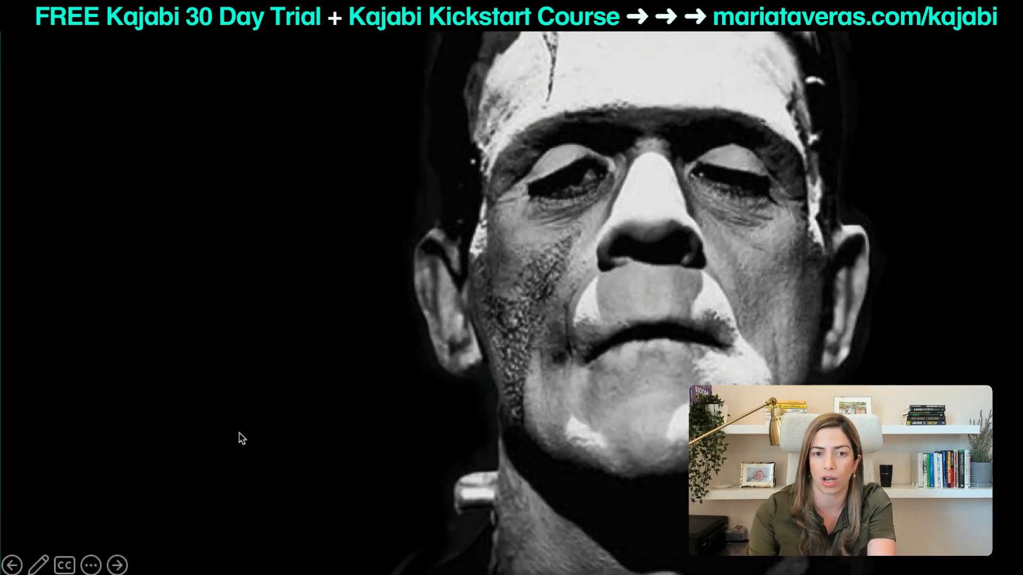
pyautogui.press('Right')
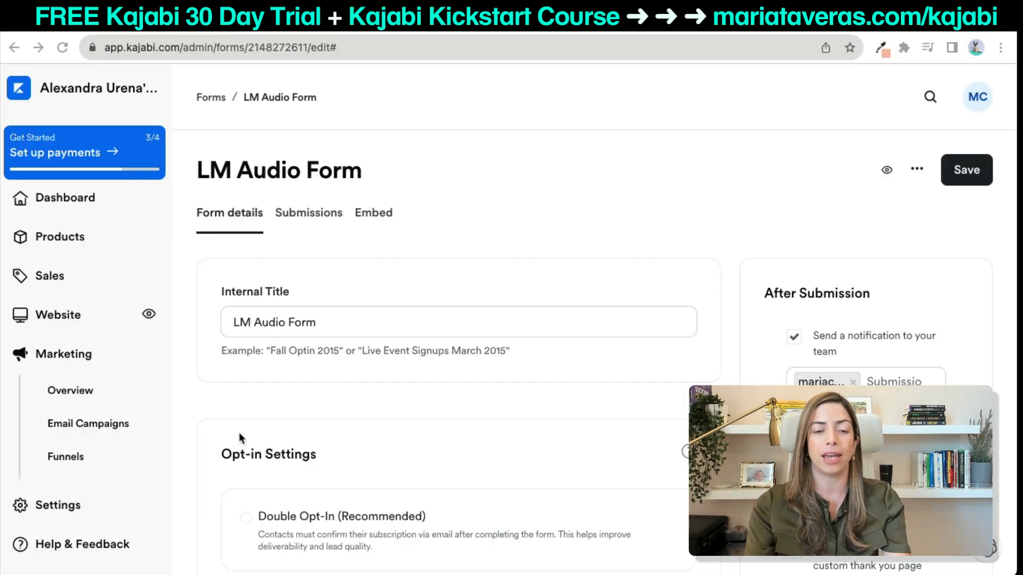
# In a new tab, open the YouTube channel's custom-domain-to-Kajabi video and pause it.
pyautogui.press('super+t')
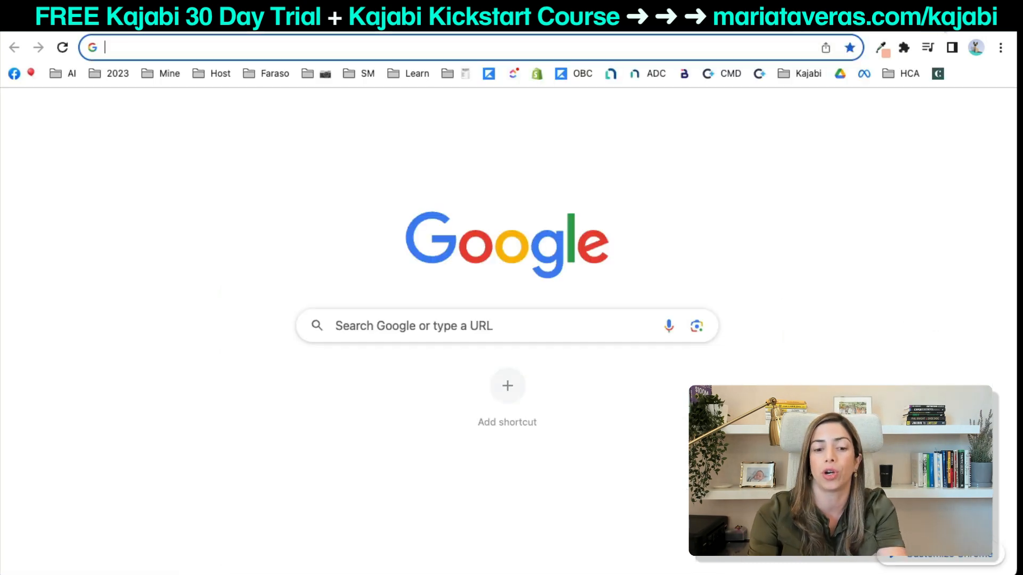
pyautogui.write('youtube.com/@mariacristaltr')
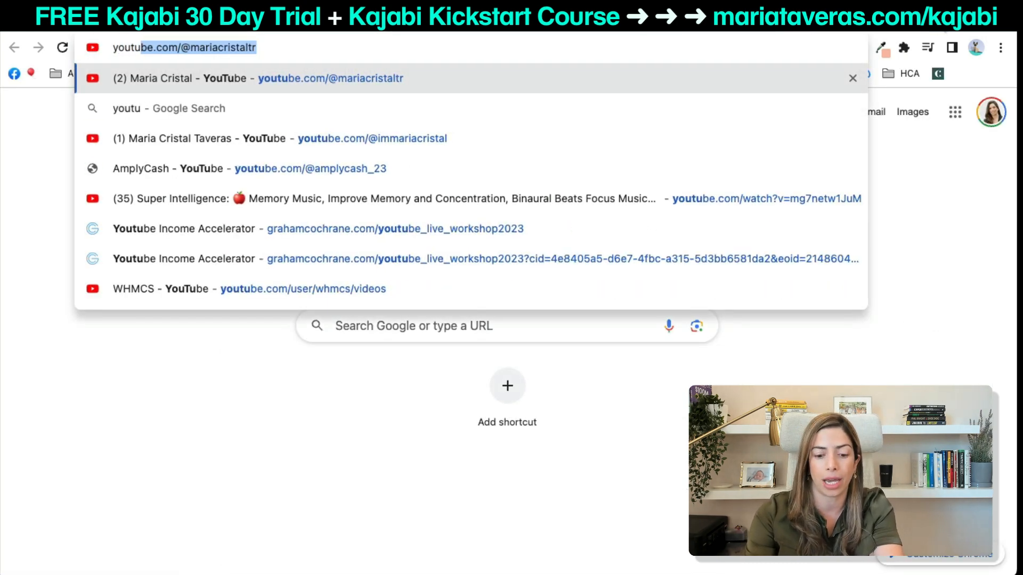
pyautogui.press('Down')
pyautogui.press('Down')
pyautogui.press('Return')
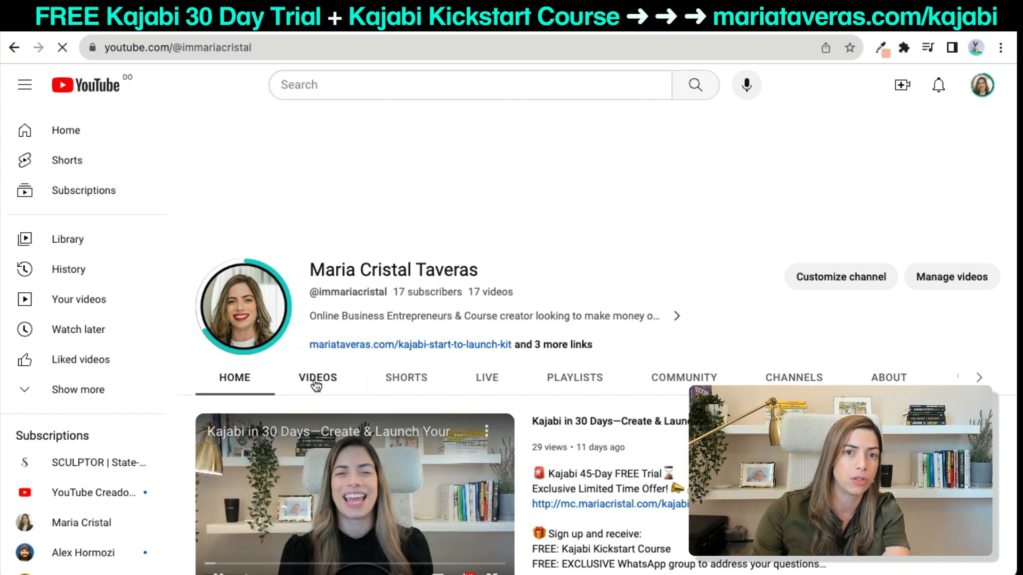
pyautogui.click(317, 384)
pyautogui.scroll(-5, 298, 415)
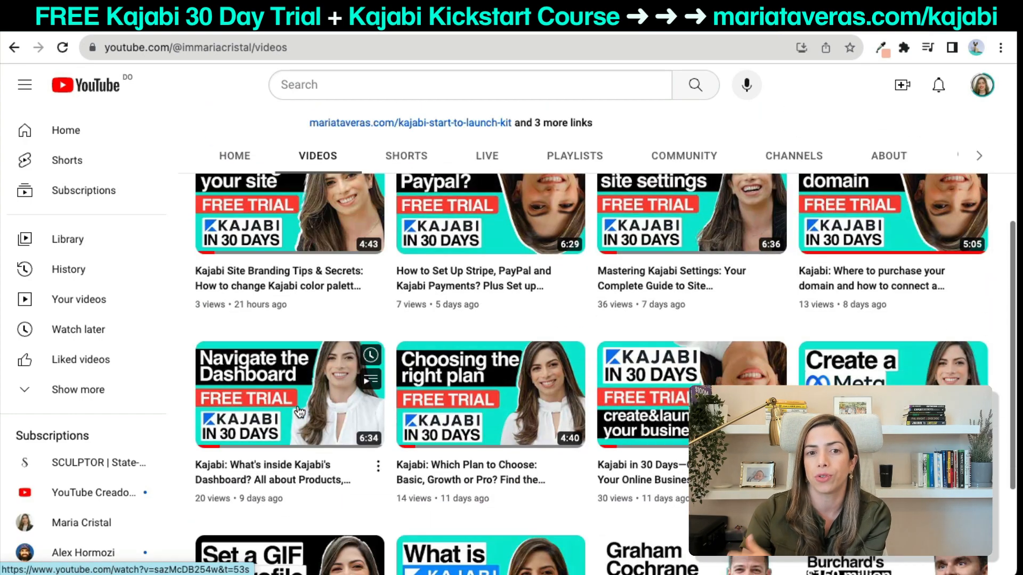
pyautogui.scroll(1, 538, 426)
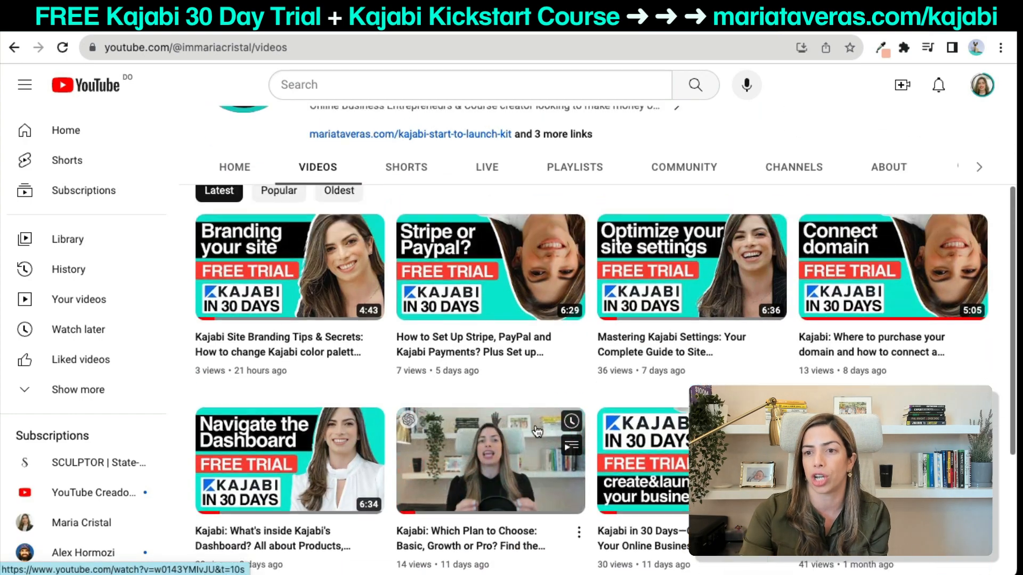
pyautogui.click(893, 266)
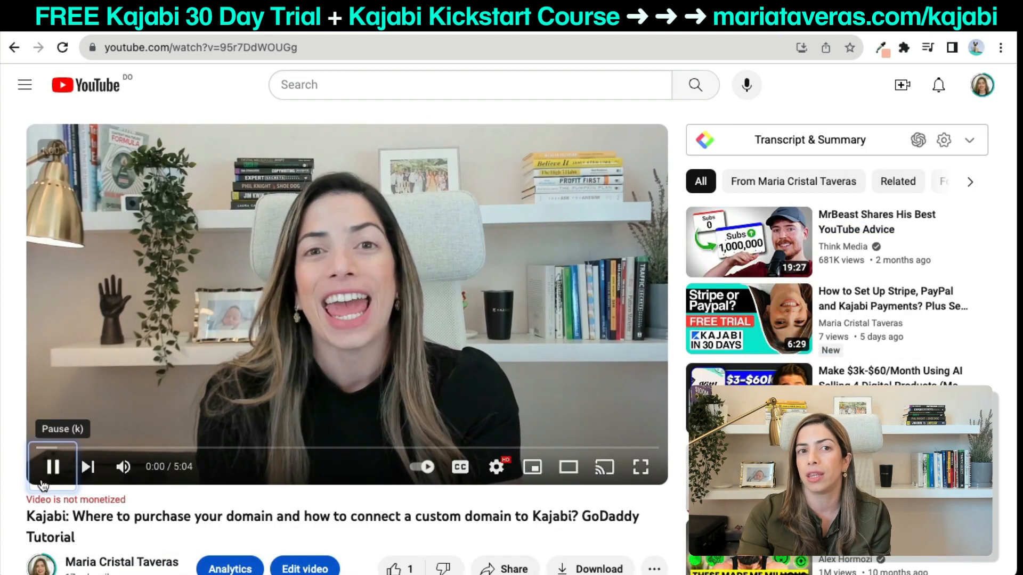
pyautogui.click(48, 472)
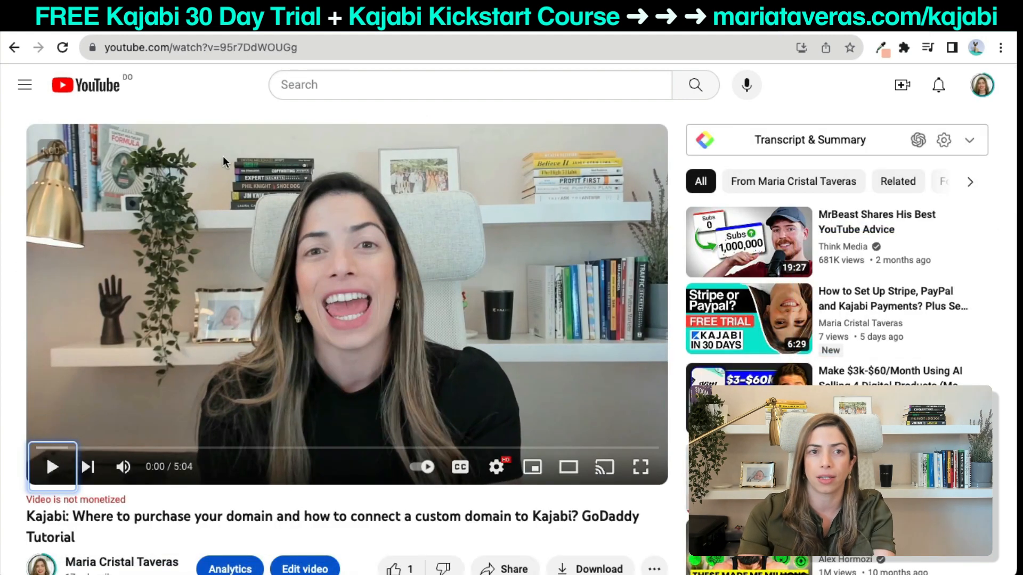
# Clear the address bar, go back to the Kajabi form tab, and return to the flow diagram slide.
pyautogui.click(223, 51)
pyautogui.press('BackSpace')
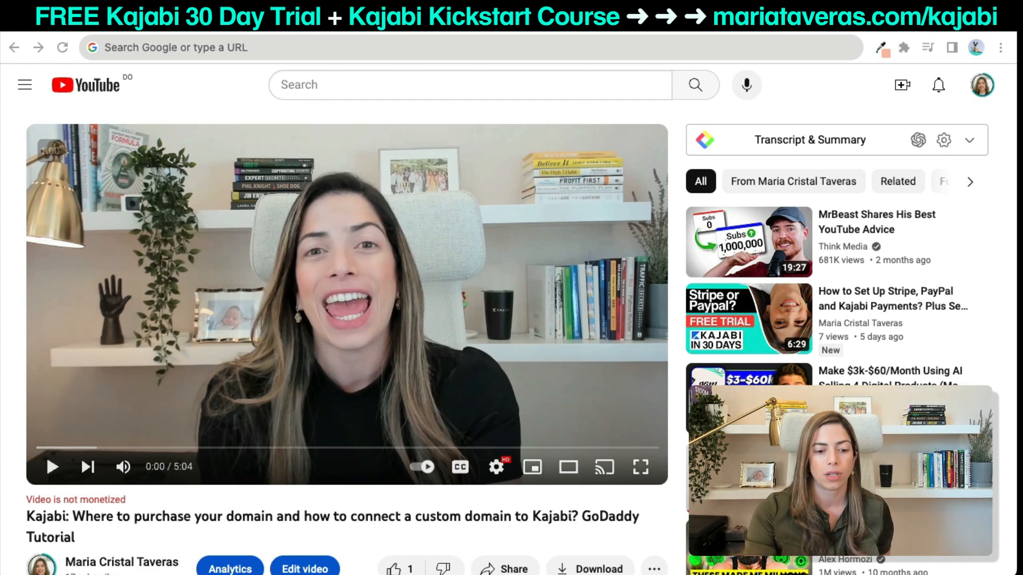
pyautogui.click(912, 26)
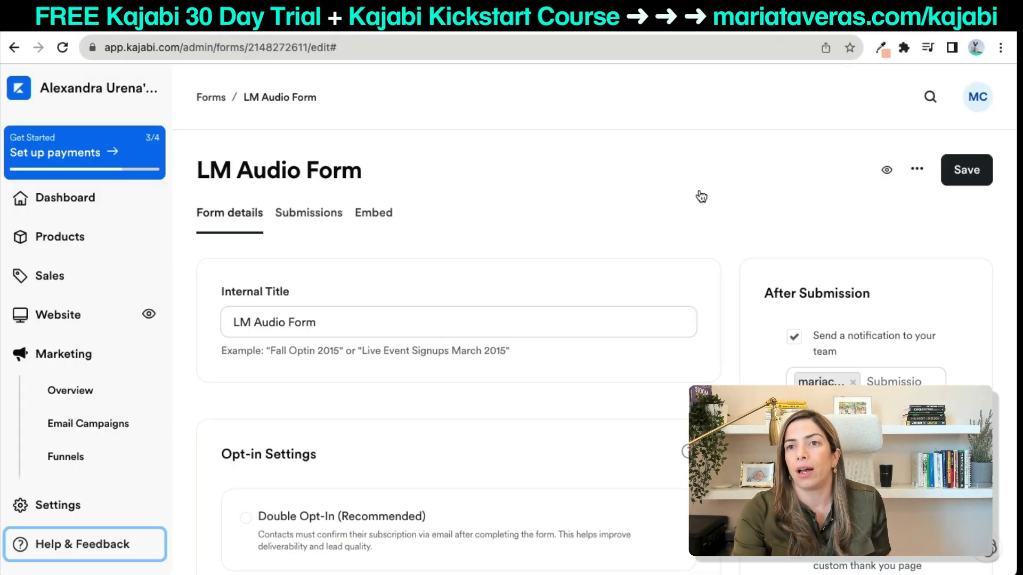
pyautogui.press('super+Tab')
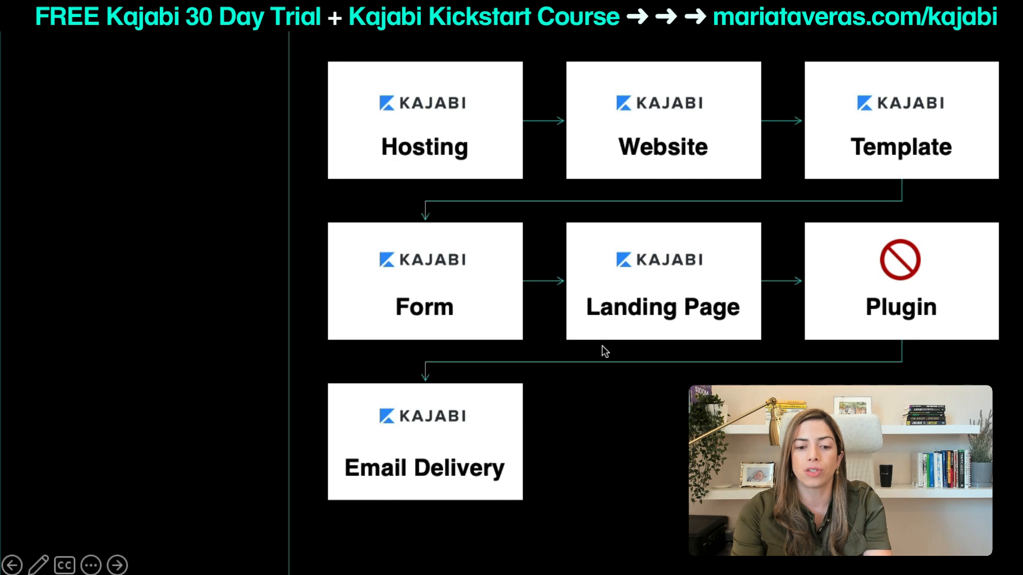